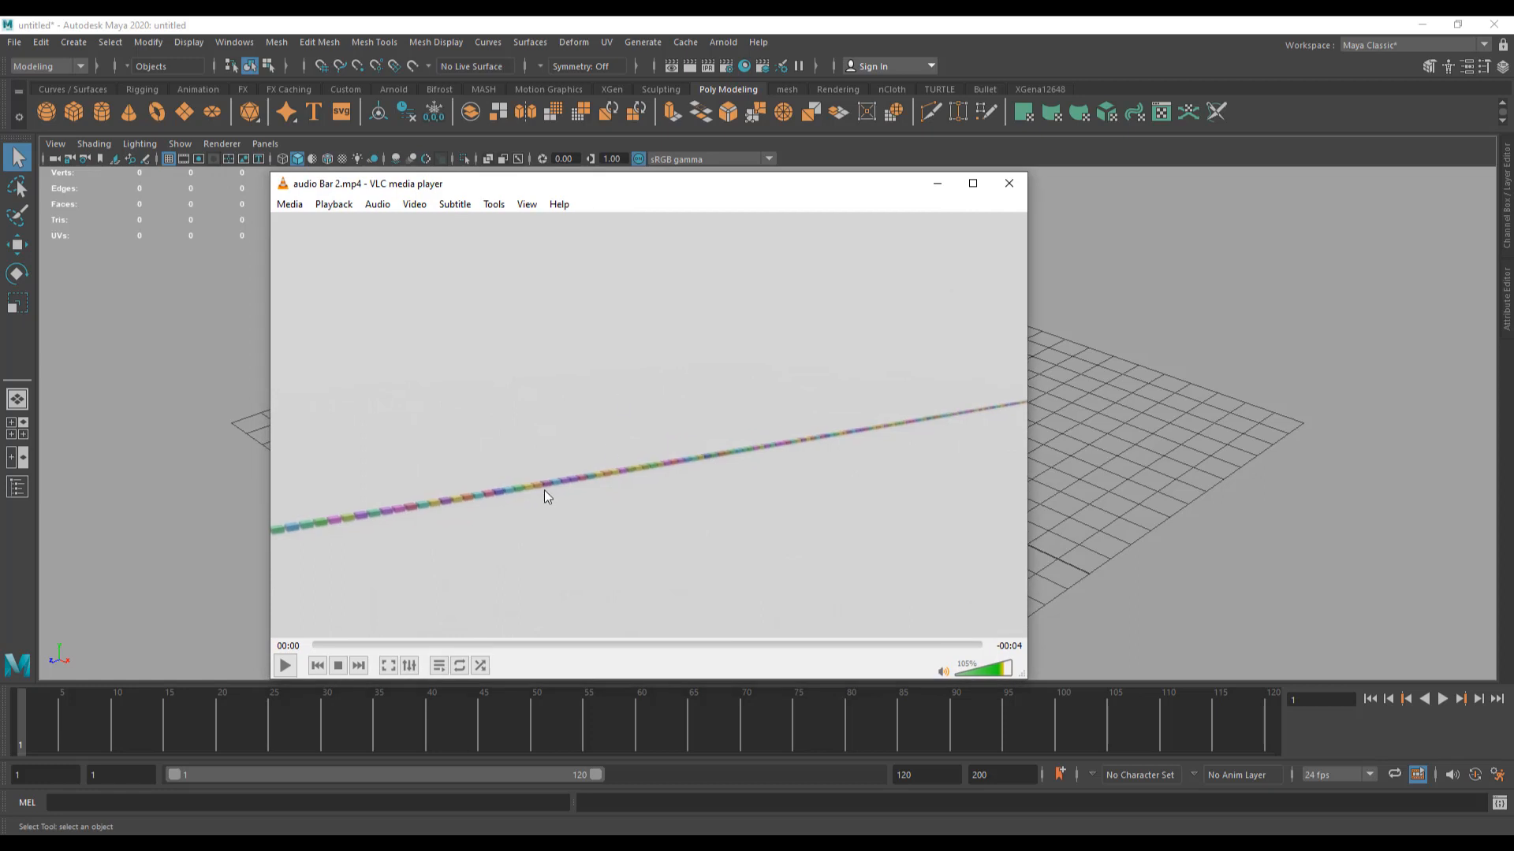
Step: Play the reference clip audio Bar 2.mp4 in VLC to examine the audio bar animation, and return to Maya
{"action": "left_click", "coordinate": [606, 511]}
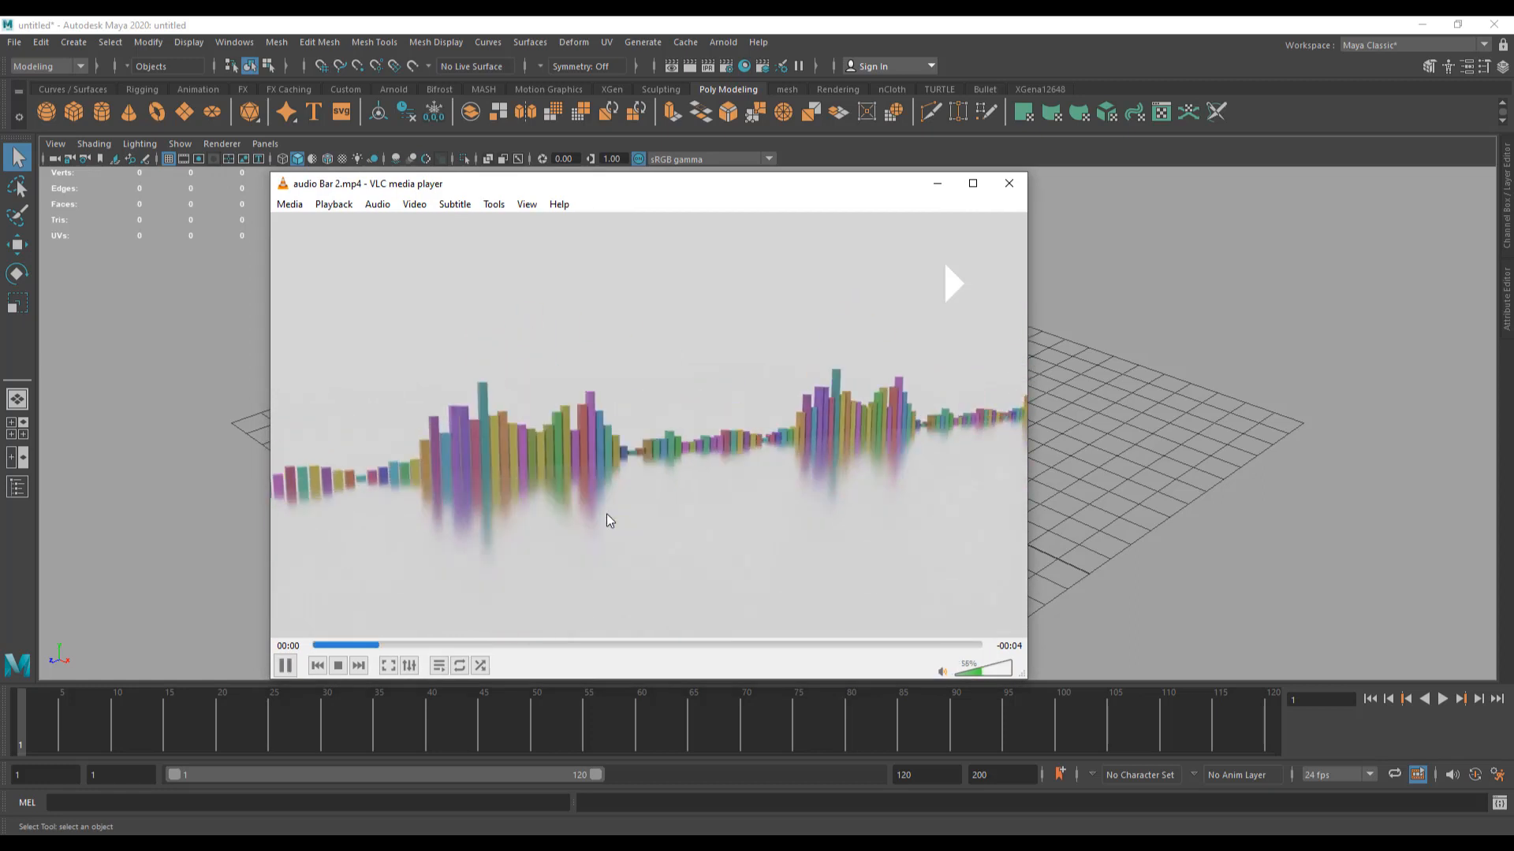
{"action": "scroll", "coordinate": [672, 537], "scroll_direction": "up", "scroll_amount": 4}
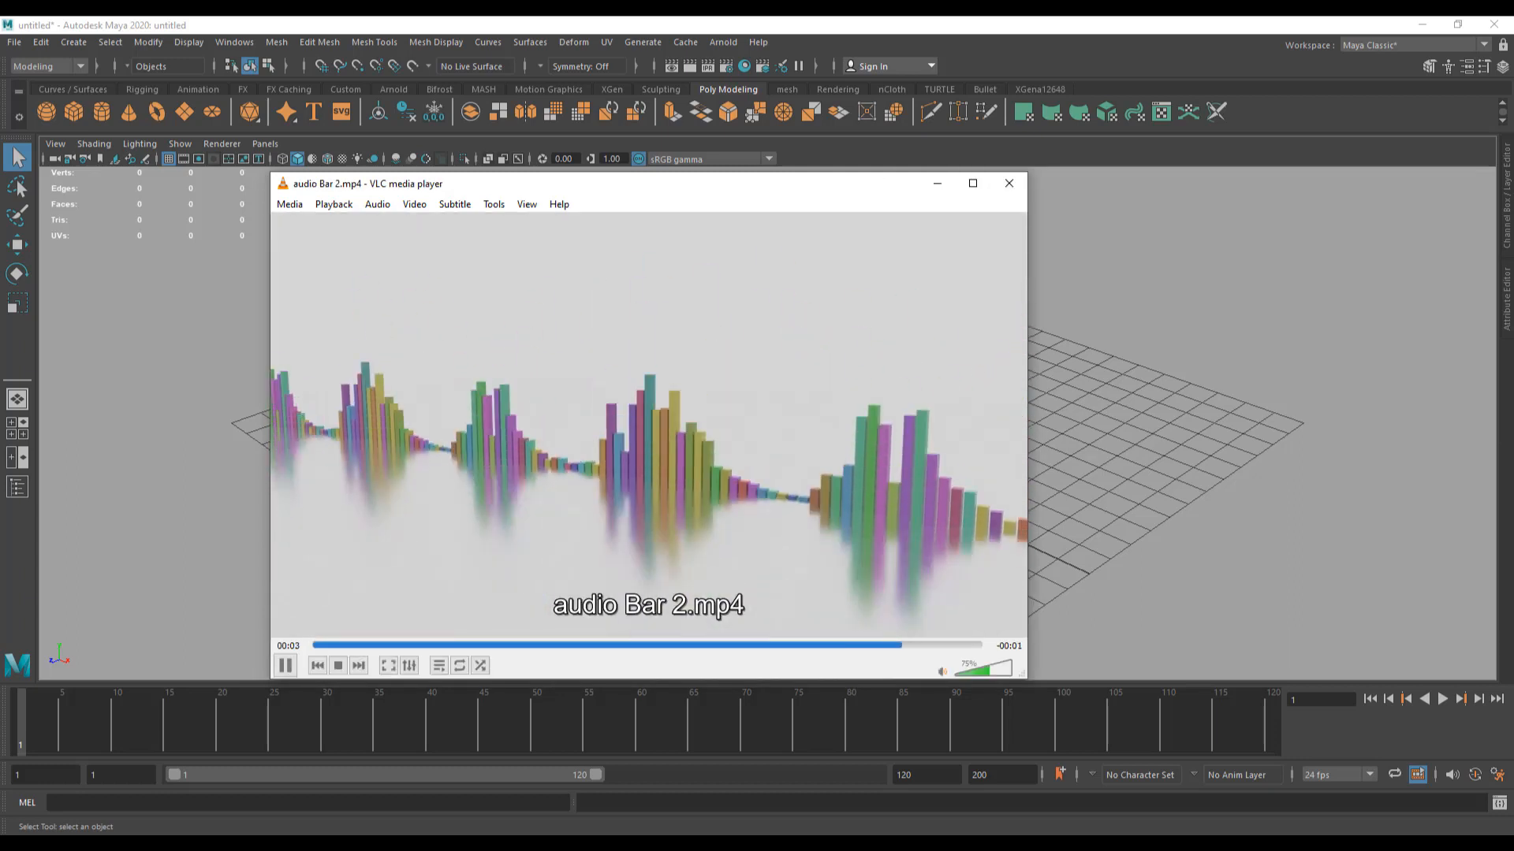
{"action": "left_click", "coordinate": [878, 183]}
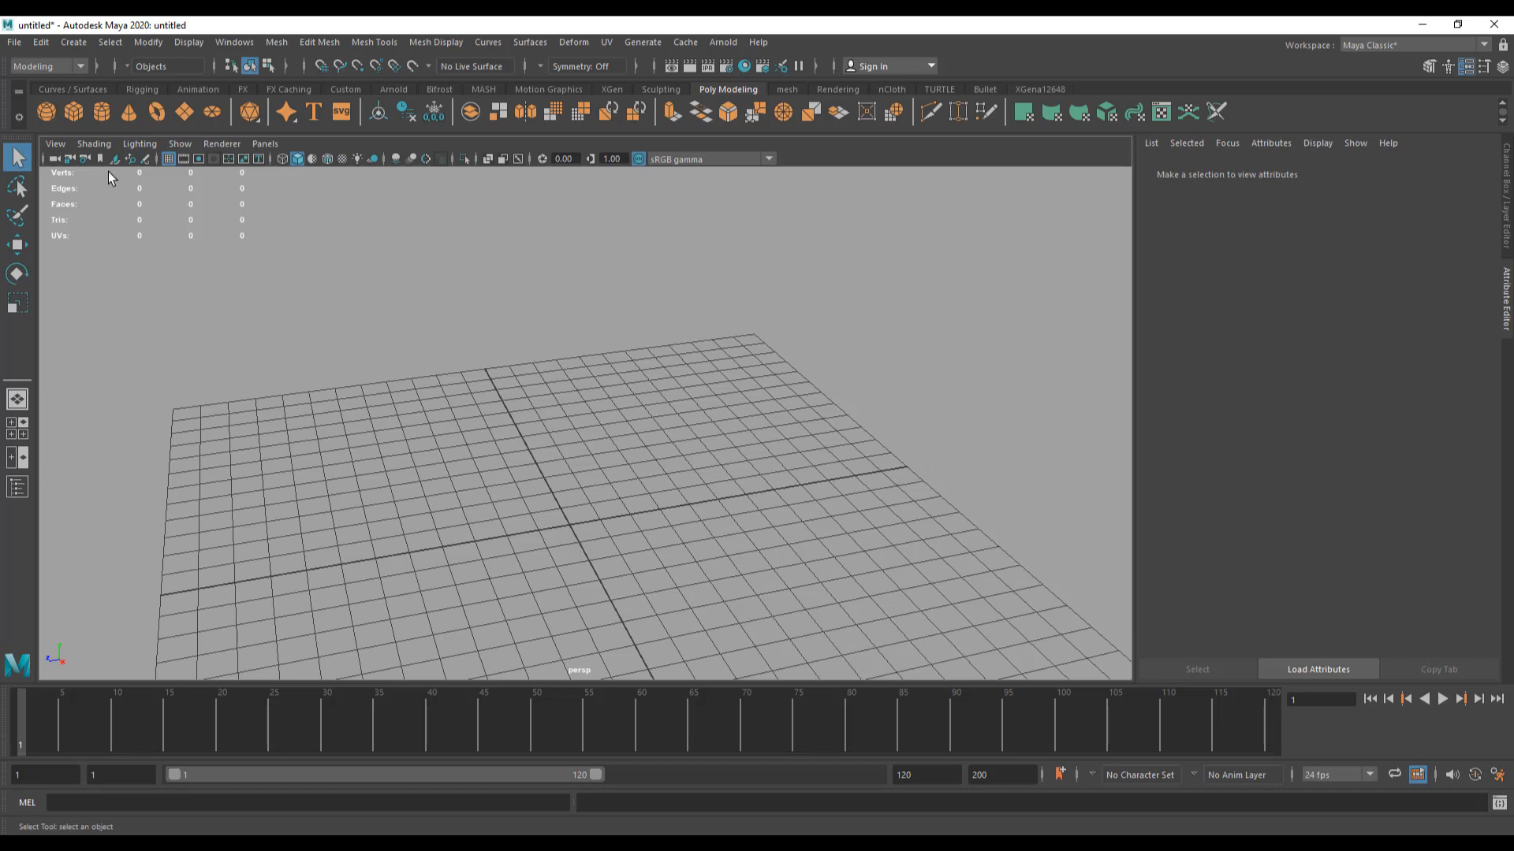
Step: Create a polygon plane at the grid's centre and set its width and height subdivisions to 1
{"action": "left_click", "coordinate": [183, 111]}
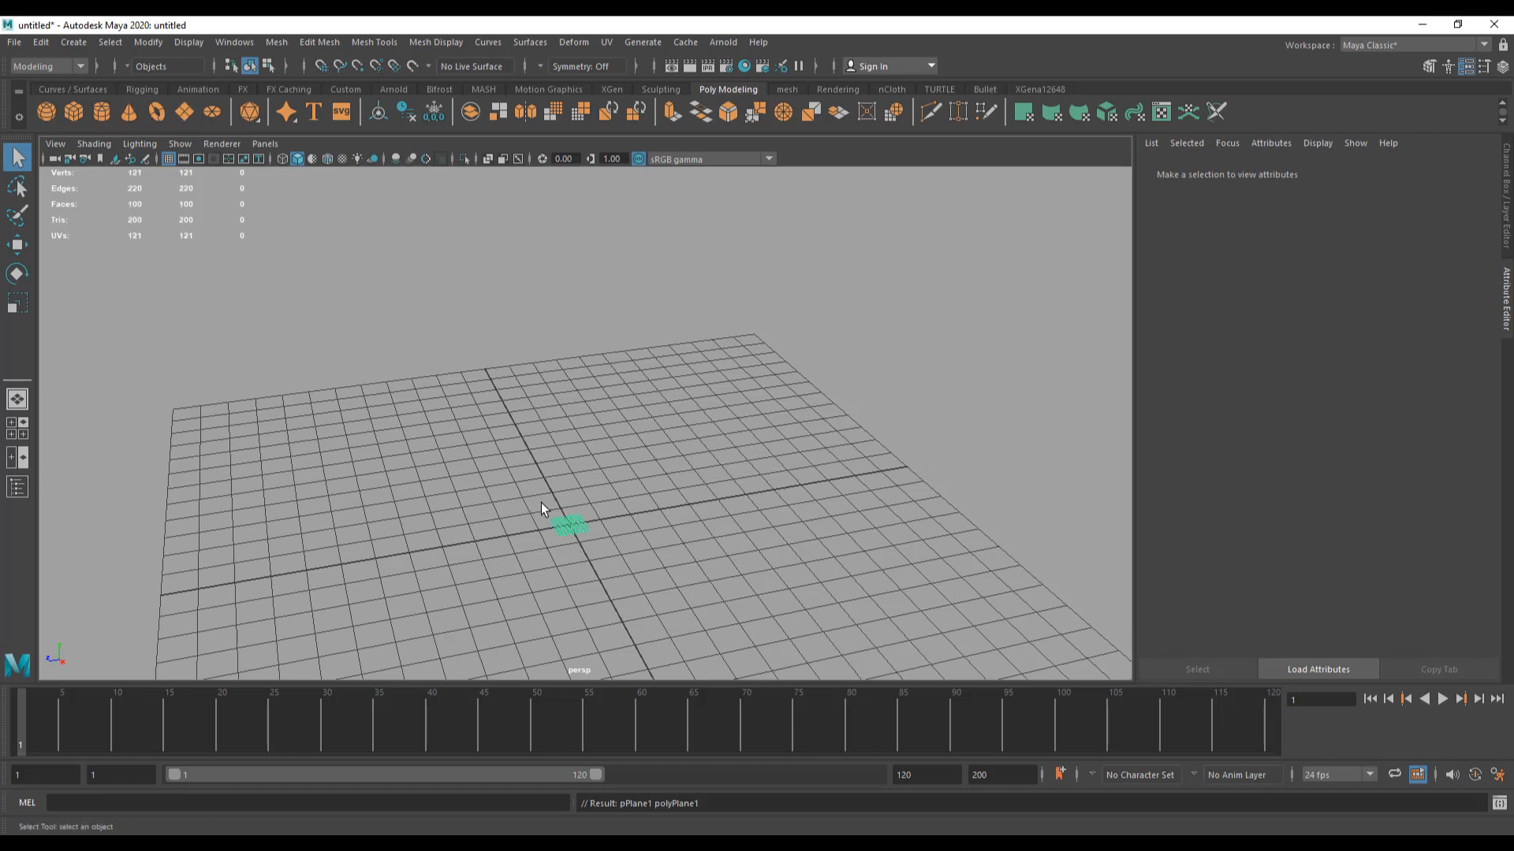
{"action": "scroll", "coordinate": [575, 536], "scroll_direction": "up", "scroll_amount": 4}
{"action": "middle_click_drag", "start_coordinate": [576, 598], "coordinate": [591, 515], "text": "alt"}
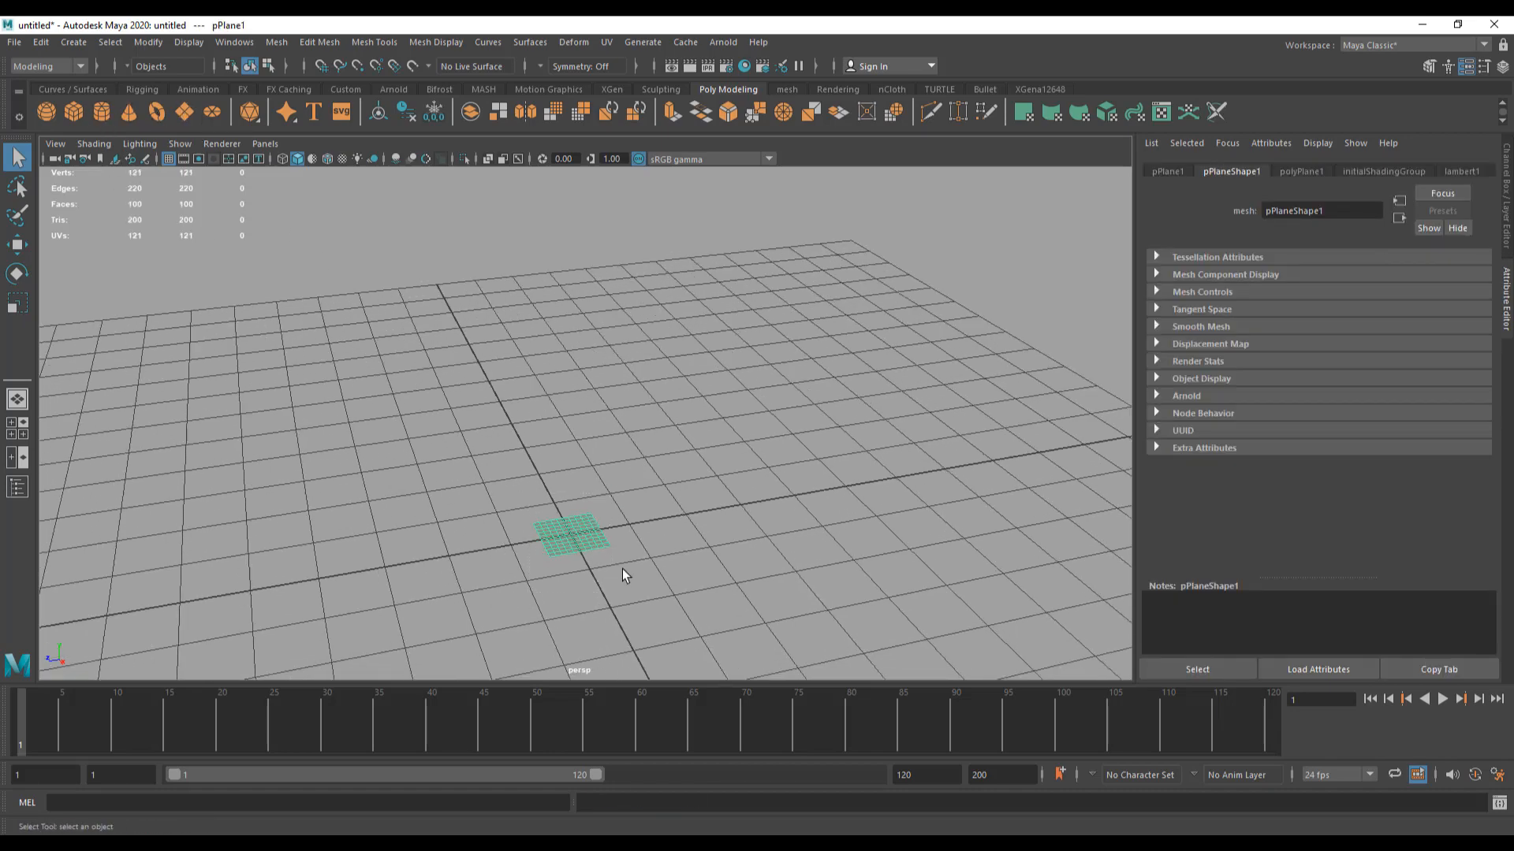
{"action": "left_click_drag", "start_coordinate": [622, 569], "coordinate": [598, 477], "text": "alt"}
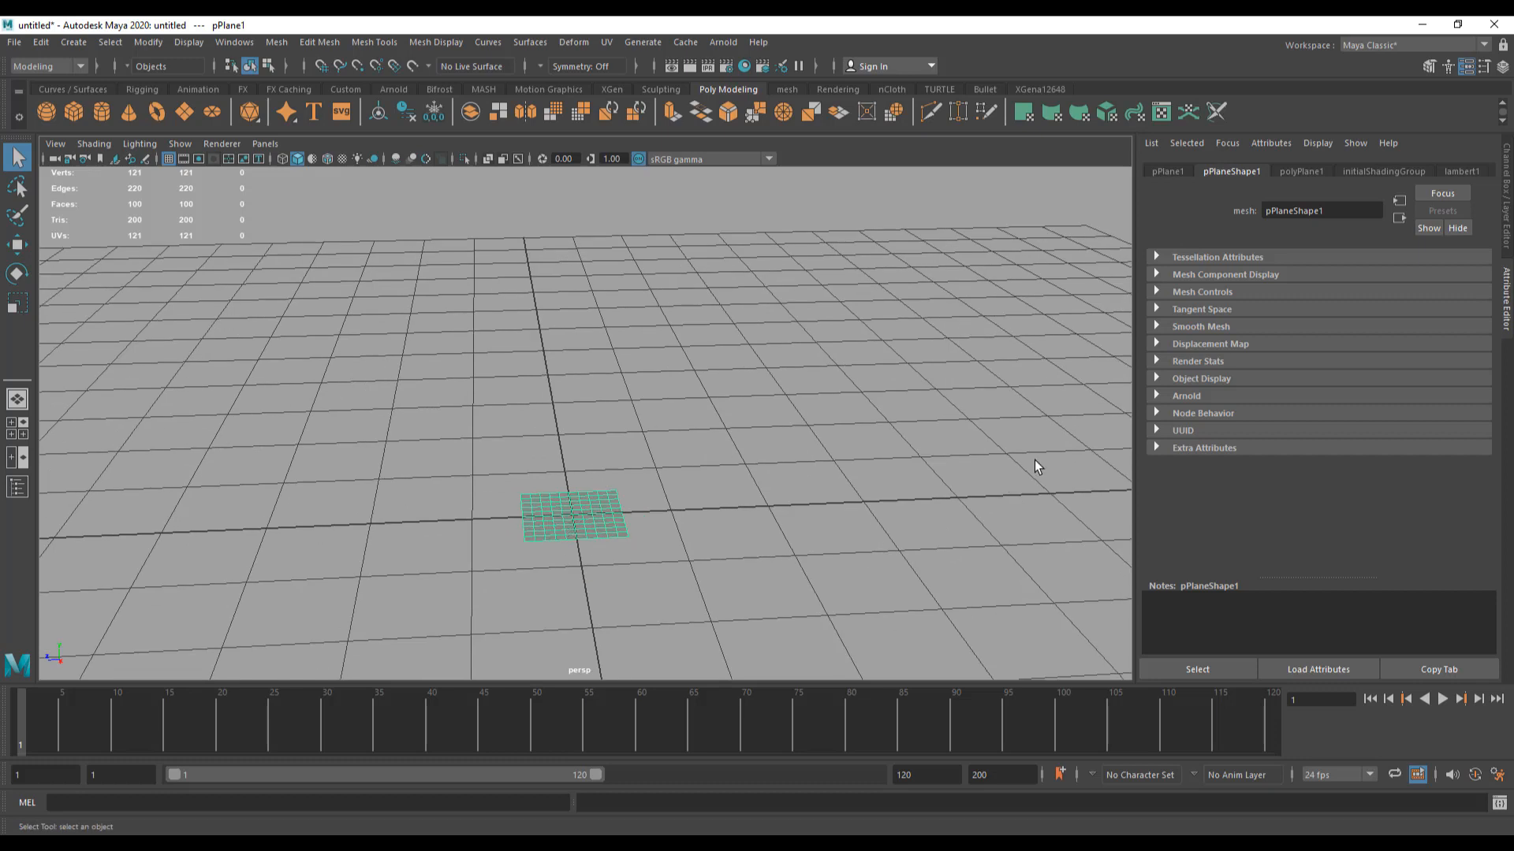
{"action": "left_click", "coordinate": [1506, 189]}
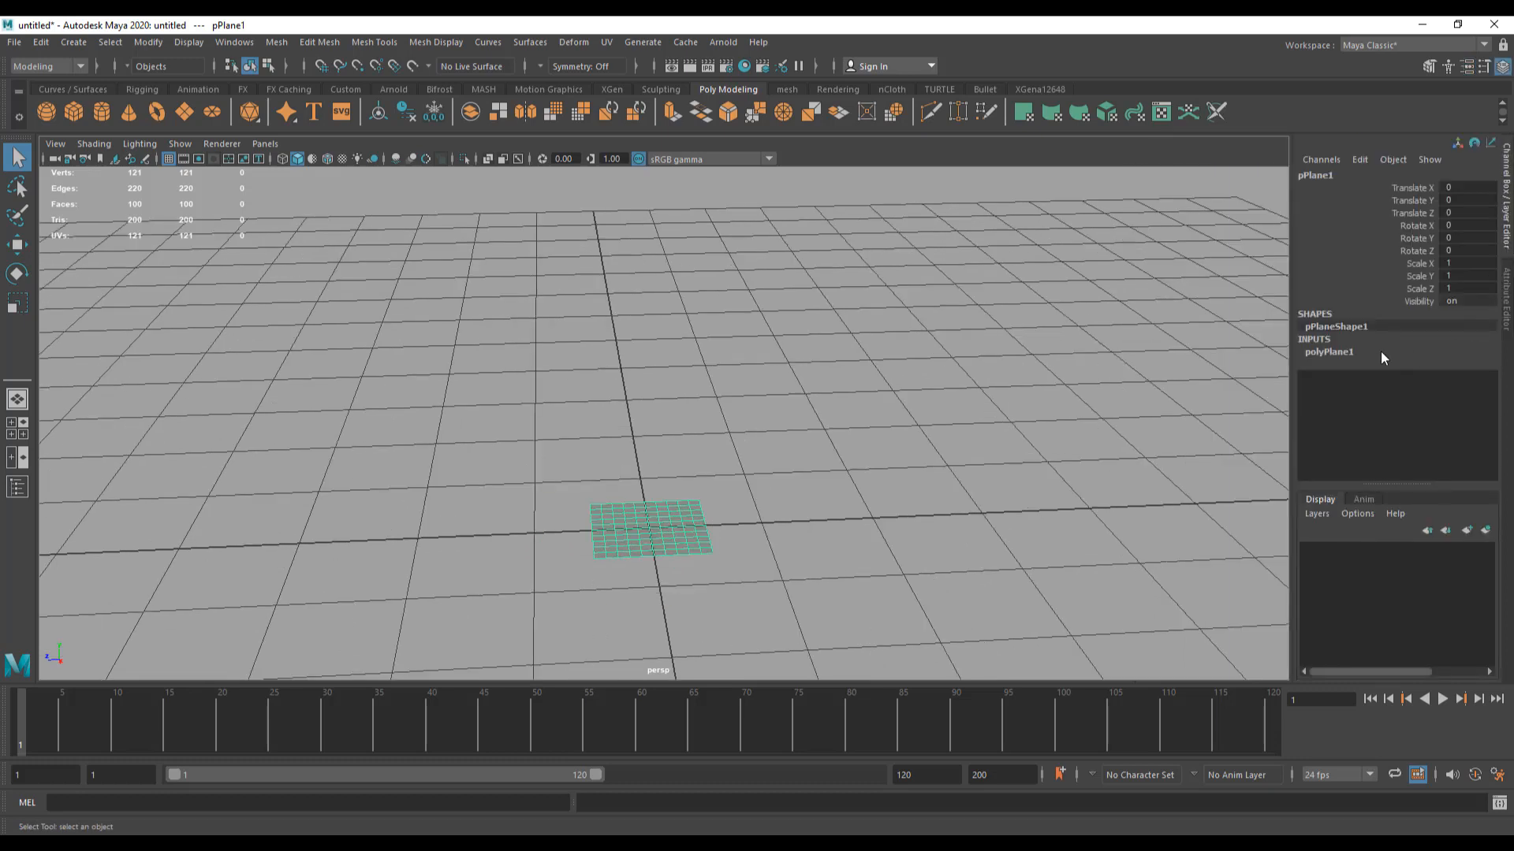
{"action": "left_click", "coordinate": [1341, 352]}
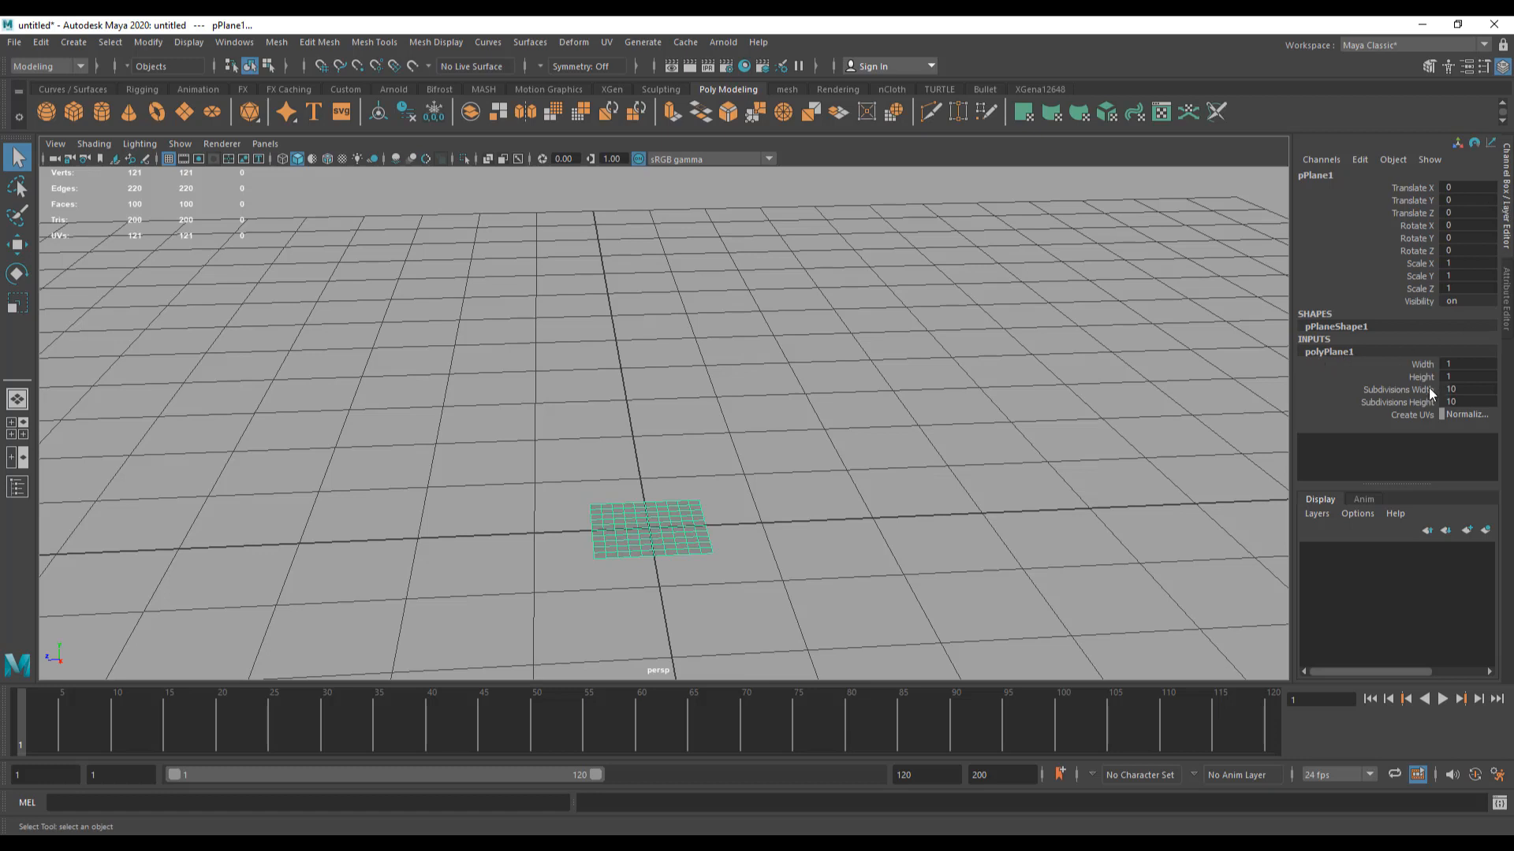
{"action": "left_click_drag", "start_coordinate": [1463, 390], "coordinate": [1465, 403]}
{"action": "type", "text": "1"}
{"action": "key", "text": "Return"}
Step: Extrude the plane's face upward by about 0.279 in Local Translate Z and return to object mode
{"action": "left_click_drag", "start_coordinate": [708, 536], "coordinate": [645, 478], "text": "alt"}
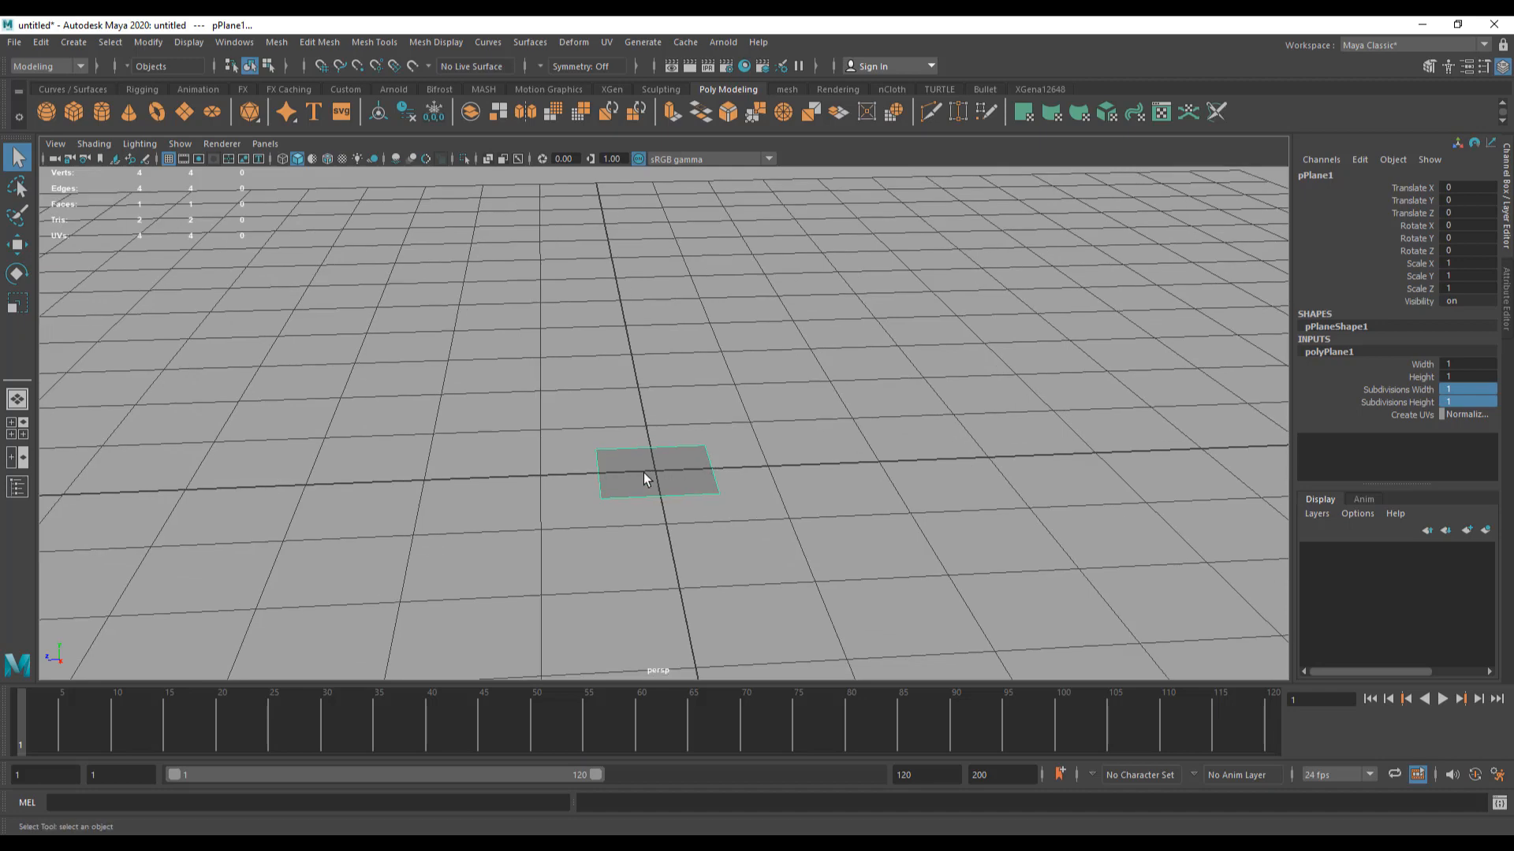
{"action": "key", "text": "F9"}
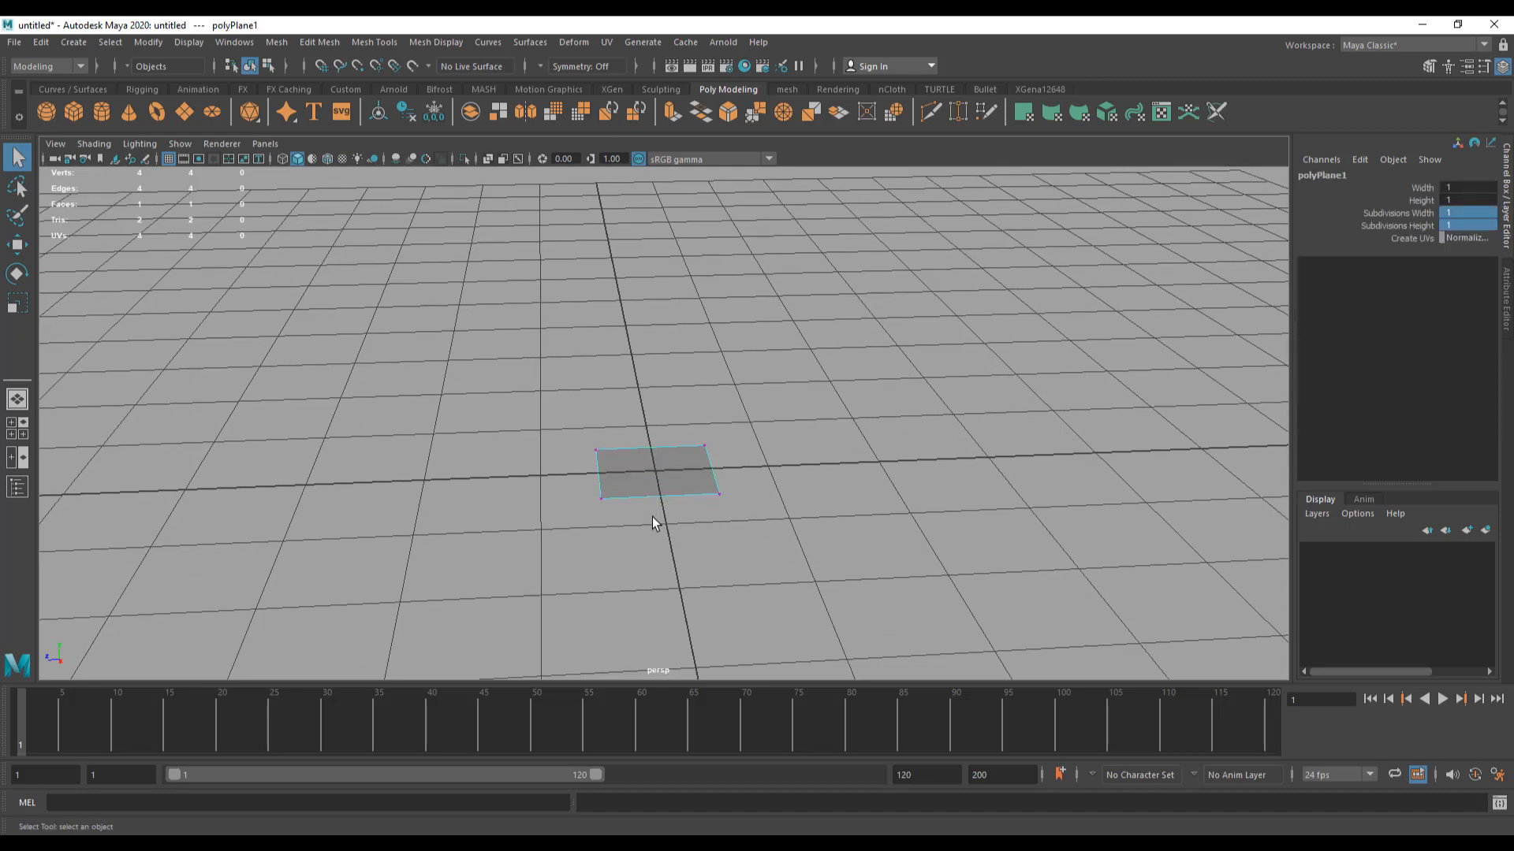
{"action": "right_click_drag", "start_coordinate": [650, 477], "coordinate": [656, 481]}
{"action": "left_click", "coordinate": [673, 478]}
{"action": "left_click_drag", "start_coordinate": [794, 524], "coordinate": [804, 542], "text": "alt"}
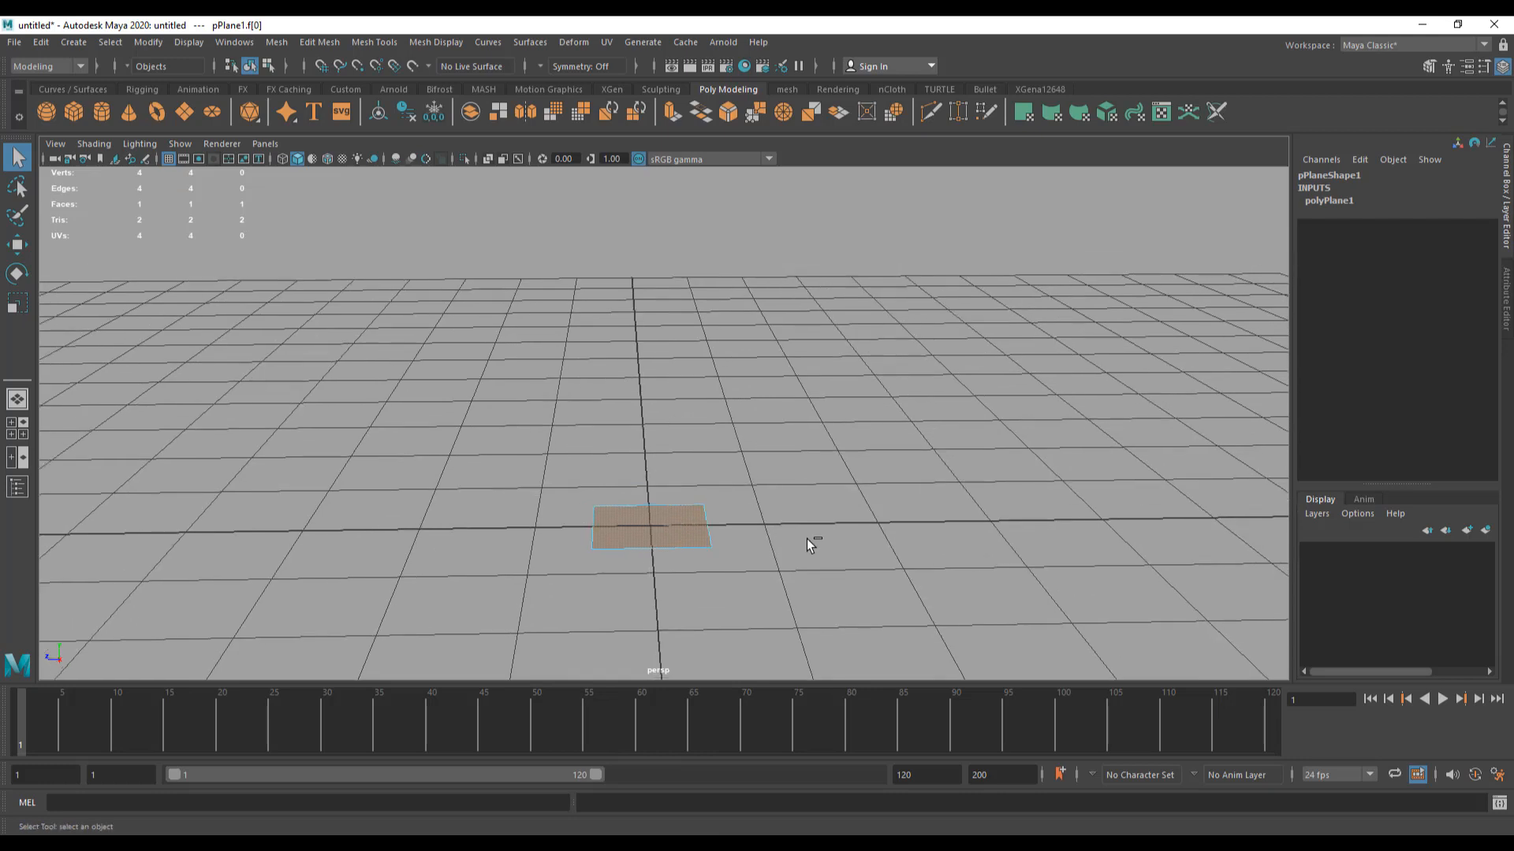
{"action": "key", "text": "ctrl+e"}
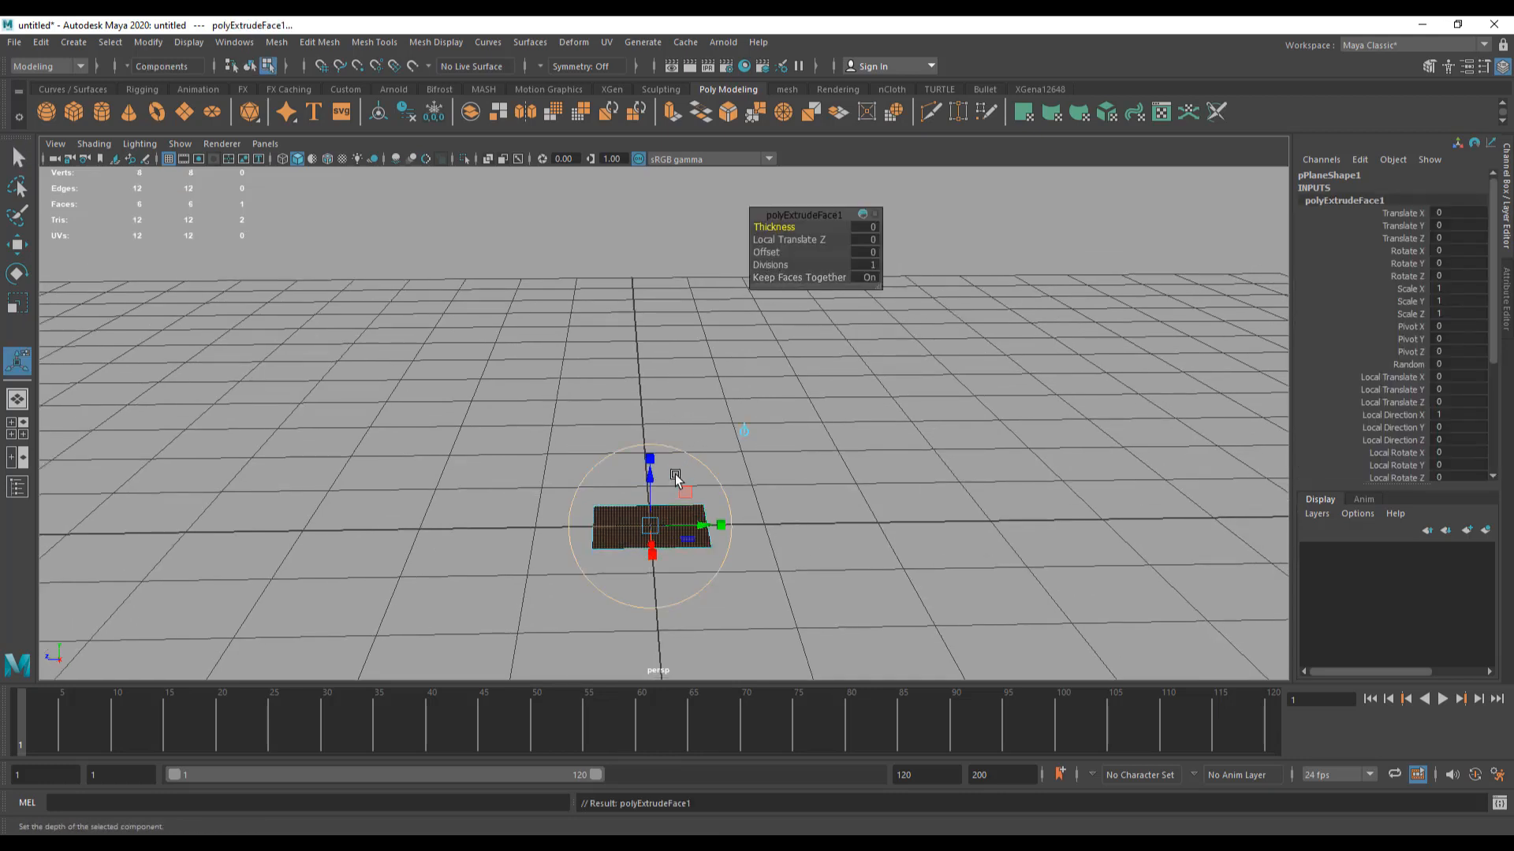
{"action": "left_click", "coordinate": [311, 44]}
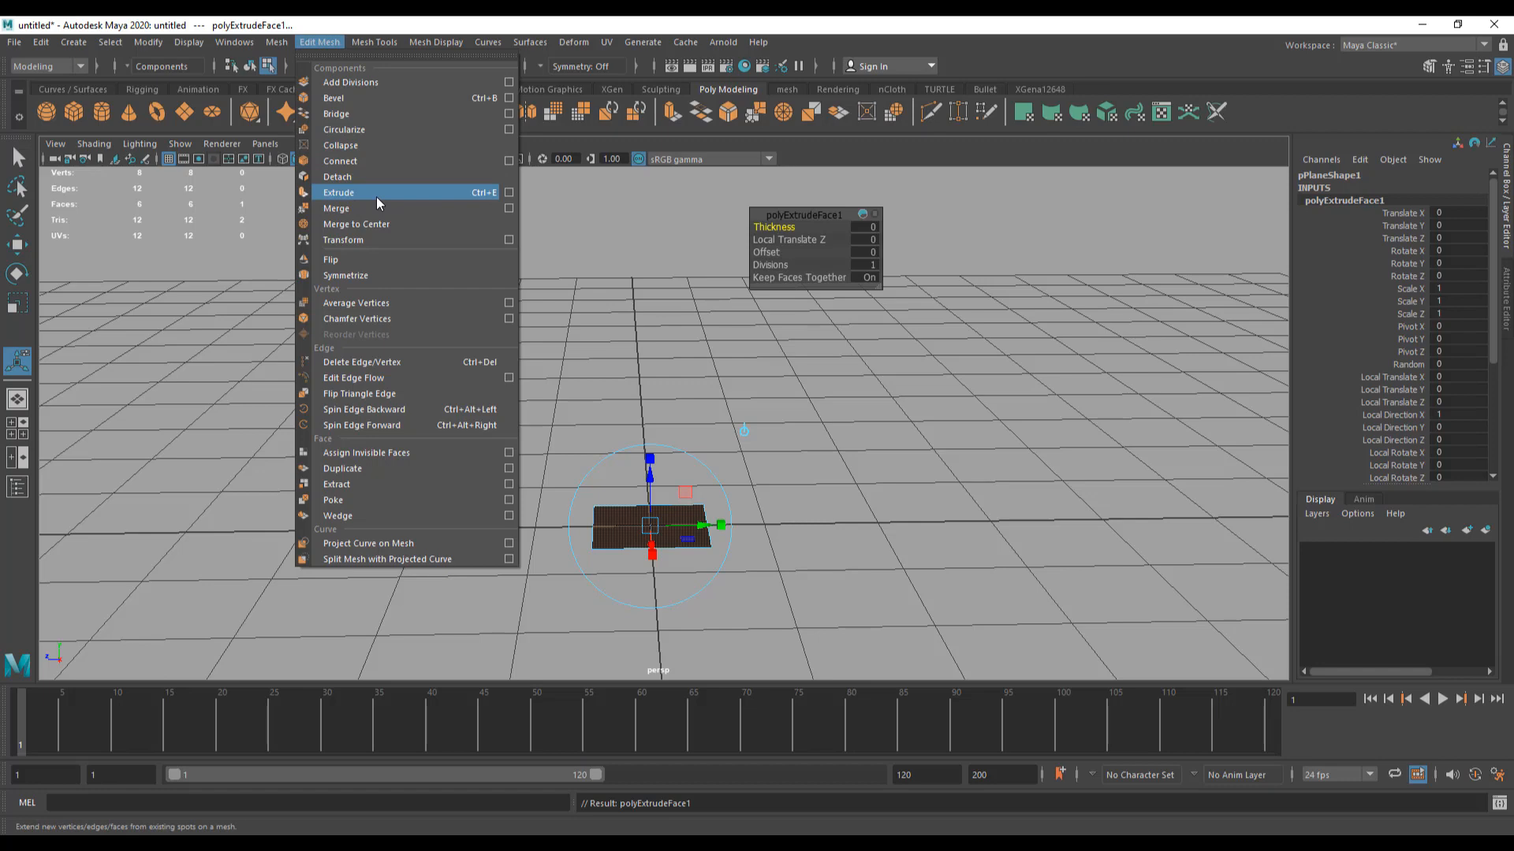
{"action": "left_click", "coordinate": [649, 481]}
{"action": "left_click_drag", "start_coordinate": [650, 473], "coordinate": [651, 451]}
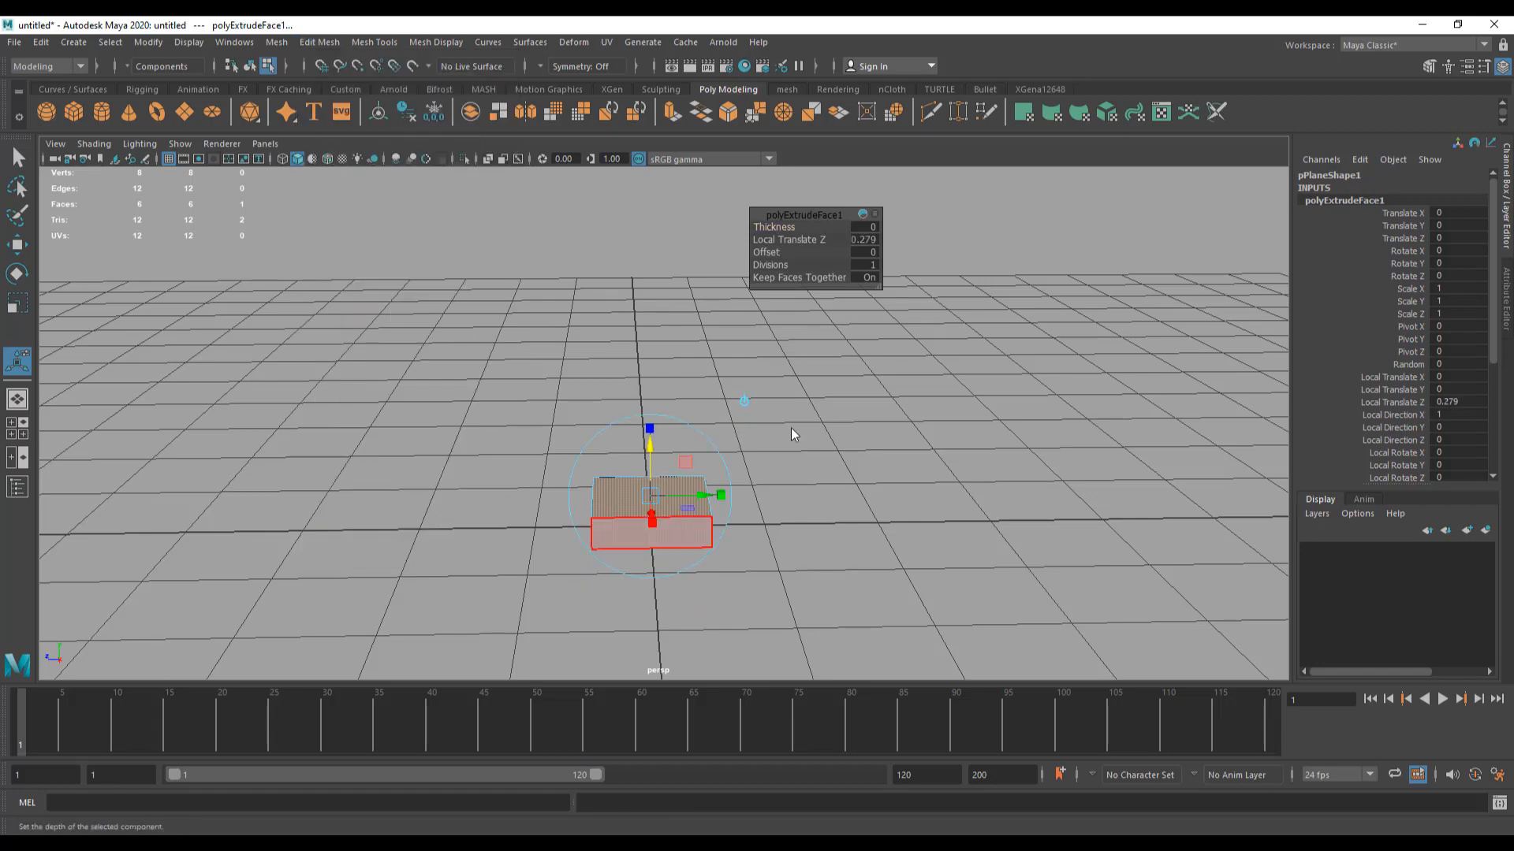
{"action": "key", "text": "F8"}
Step: Create a MASH network from the extruded plane
{"action": "left_click_drag", "start_coordinate": [701, 509], "coordinate": [749, 518], "text": "alt"}
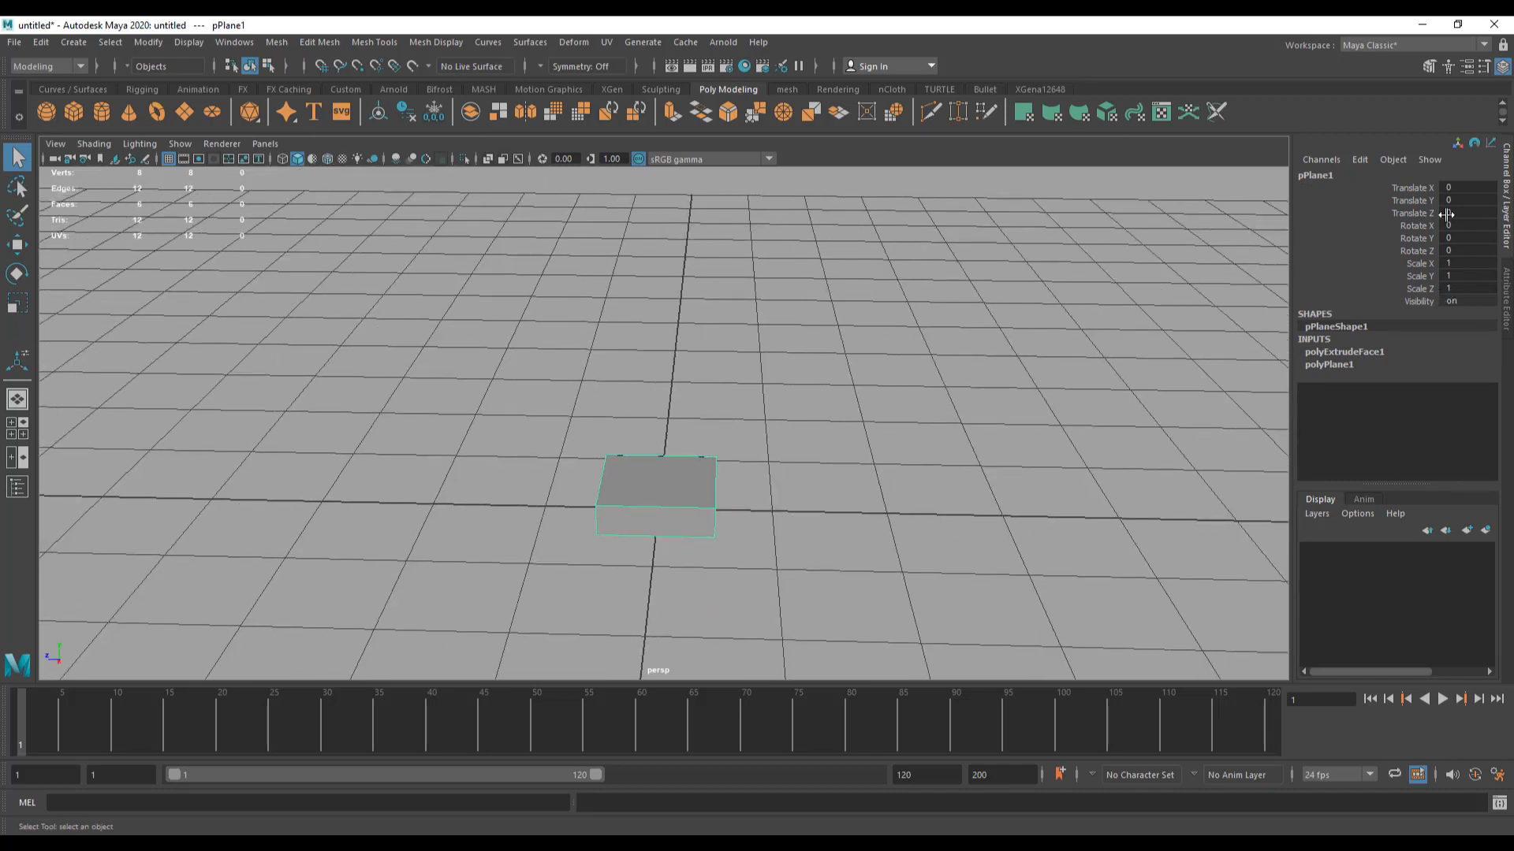
{"action": "middle_click_drag", "start_coordinate": [474, 432], "coordinate": [361, 406], "text": "alt"}
{"action": "left_click_drag", "start_coordinate": [362, 406], "coordinate": [556, 467], "text": "alt"}
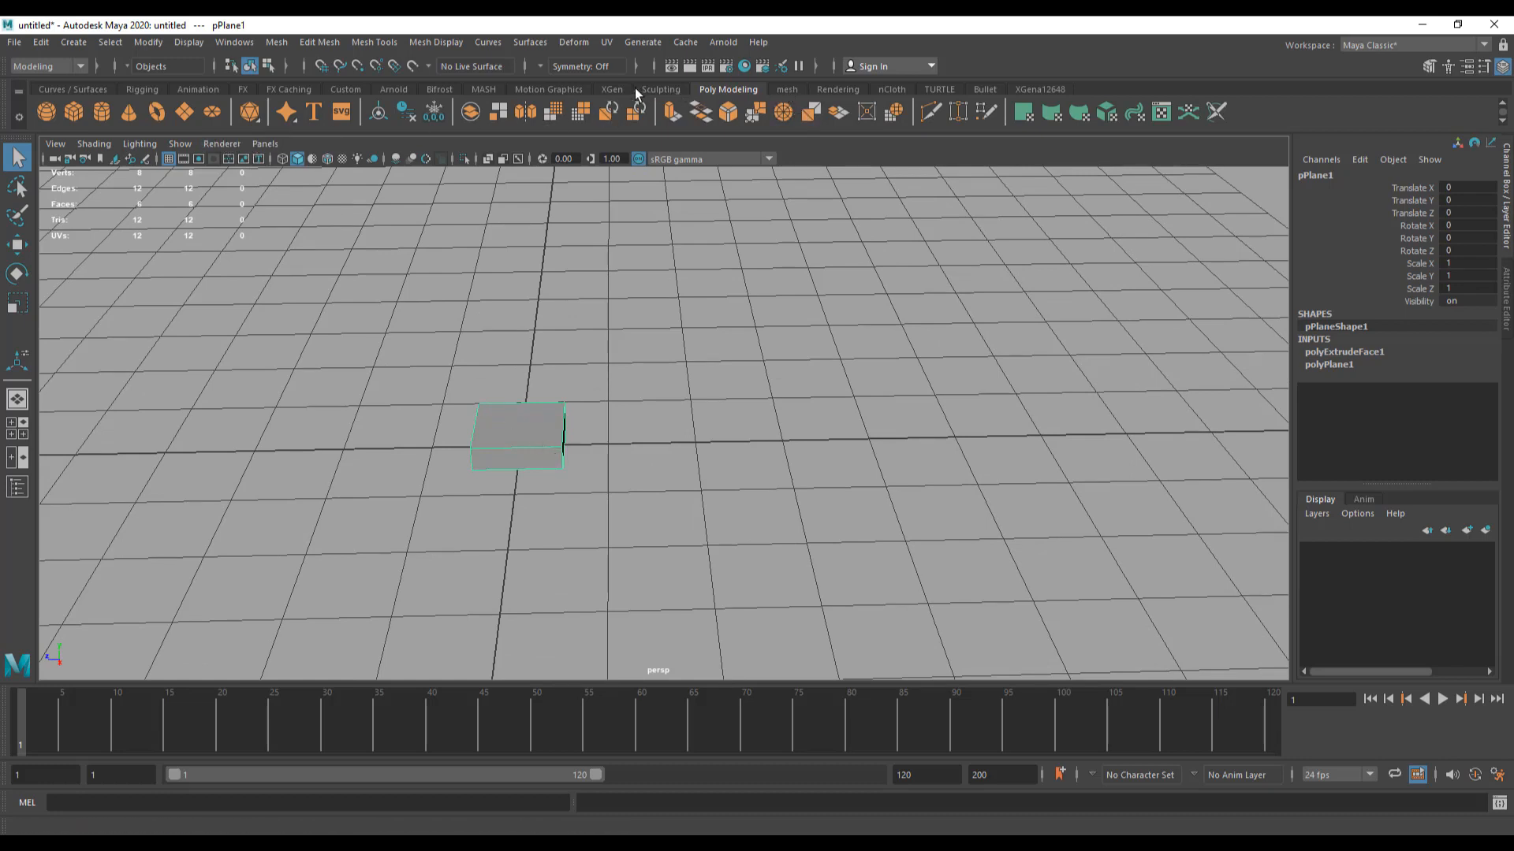
{"action": "left_click", "coordinate": [488, 91]}
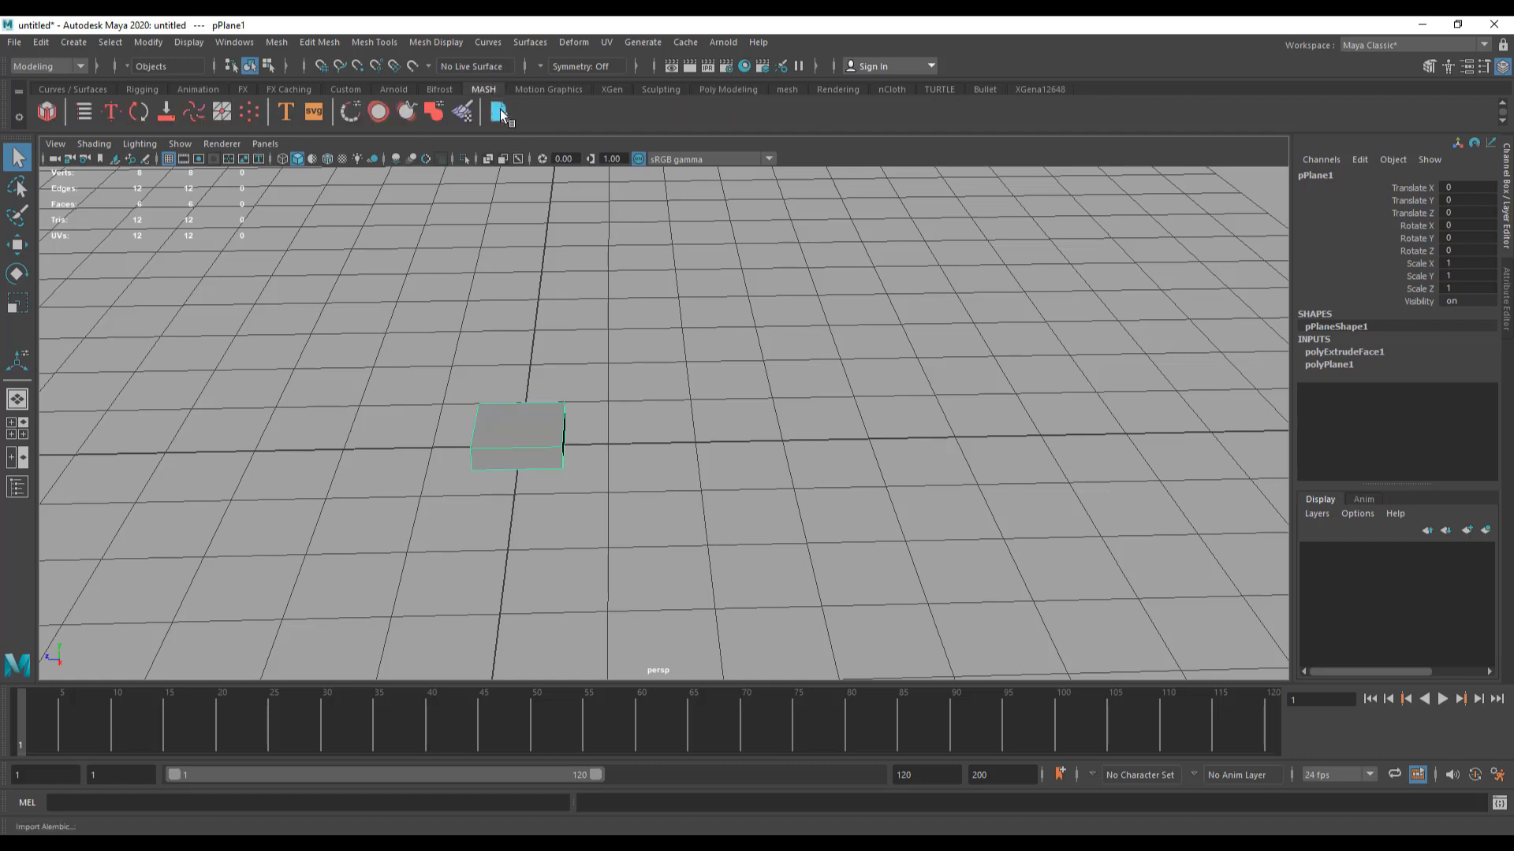
{"action": "left_click", "coordinate": [49, 116]}
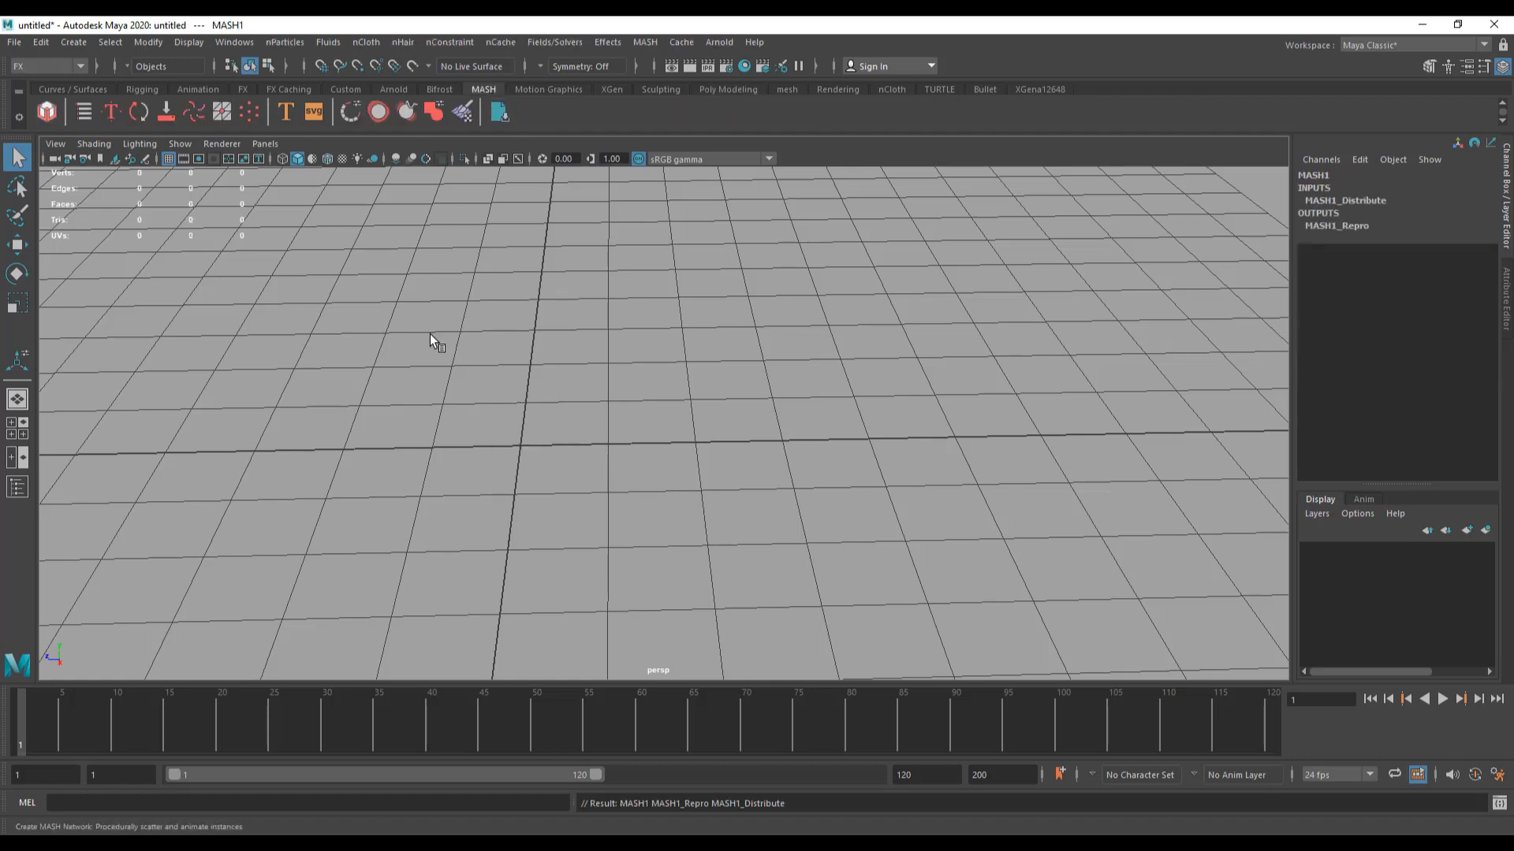
Step: Select the hidden source object pPlane1 in the Outliner and rename it OGL
{"action": "left_click_drag", "start_coordinate": [428, 334], "coordinate": [891, 465], "text": "alt"}
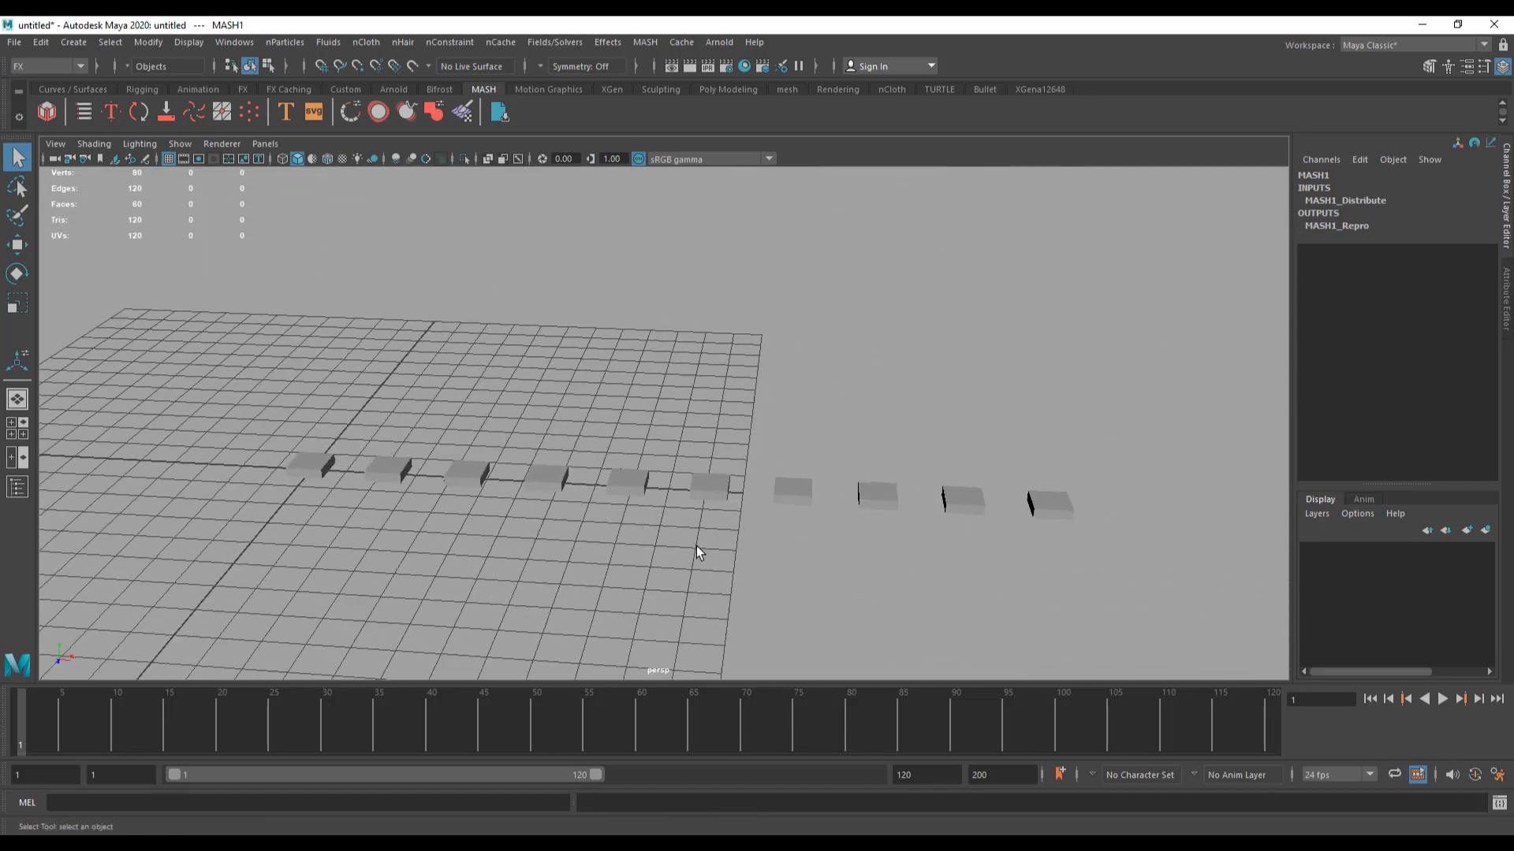
{"action": "middle_click_drag", "start_coordinate": [588, 522], "coordinate": [626, 542], "text": "alt"}
{"action": "left_click_drag", "start_coordinate": [626, 541], "coordinate": [382, 562], "text": "alt"}
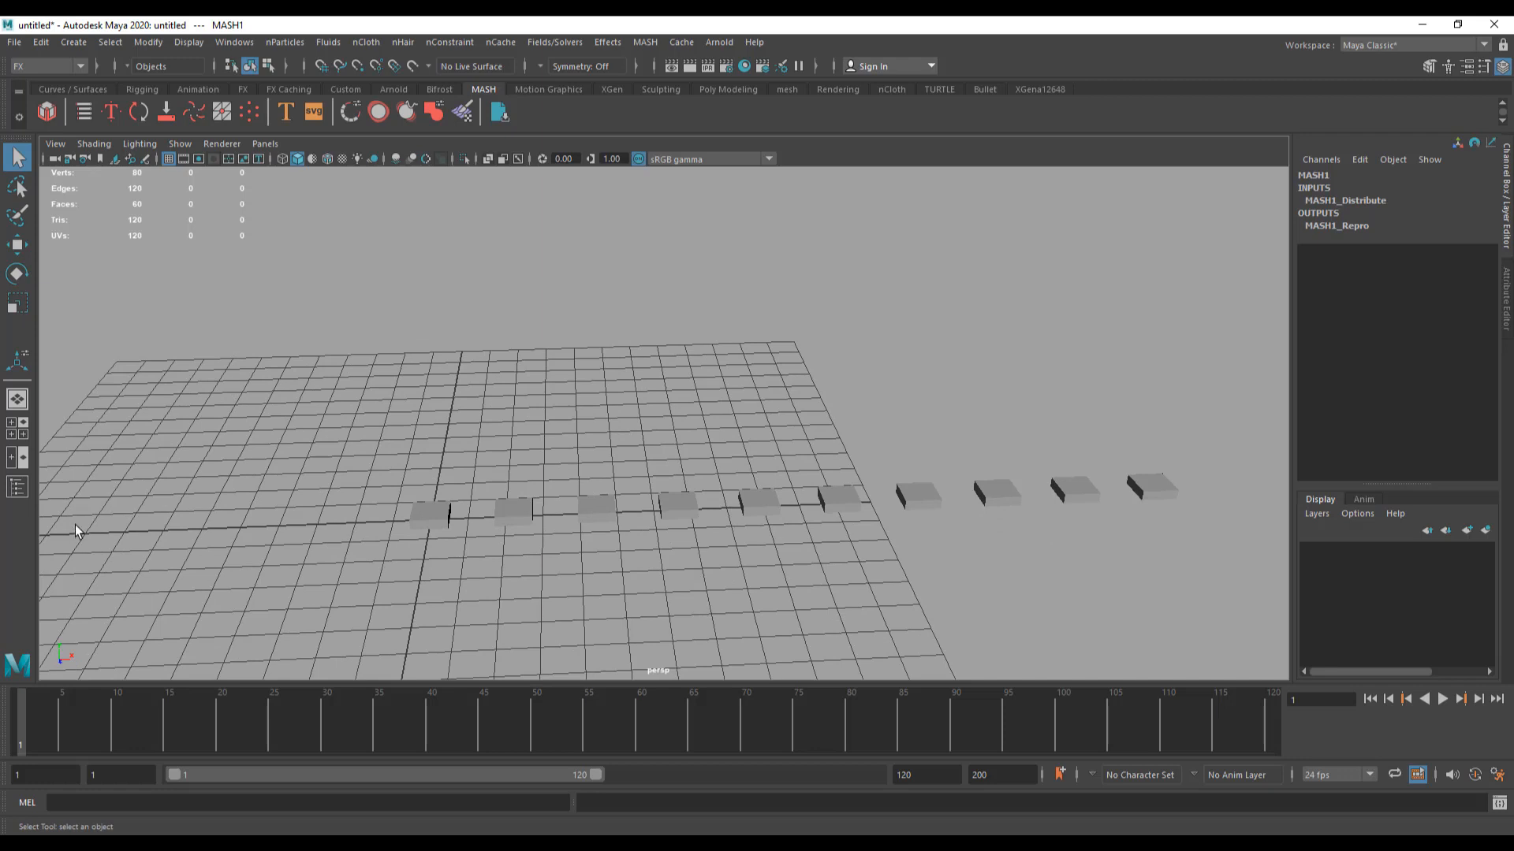
{"action": "left_click", "coordinate": [18, 486]}
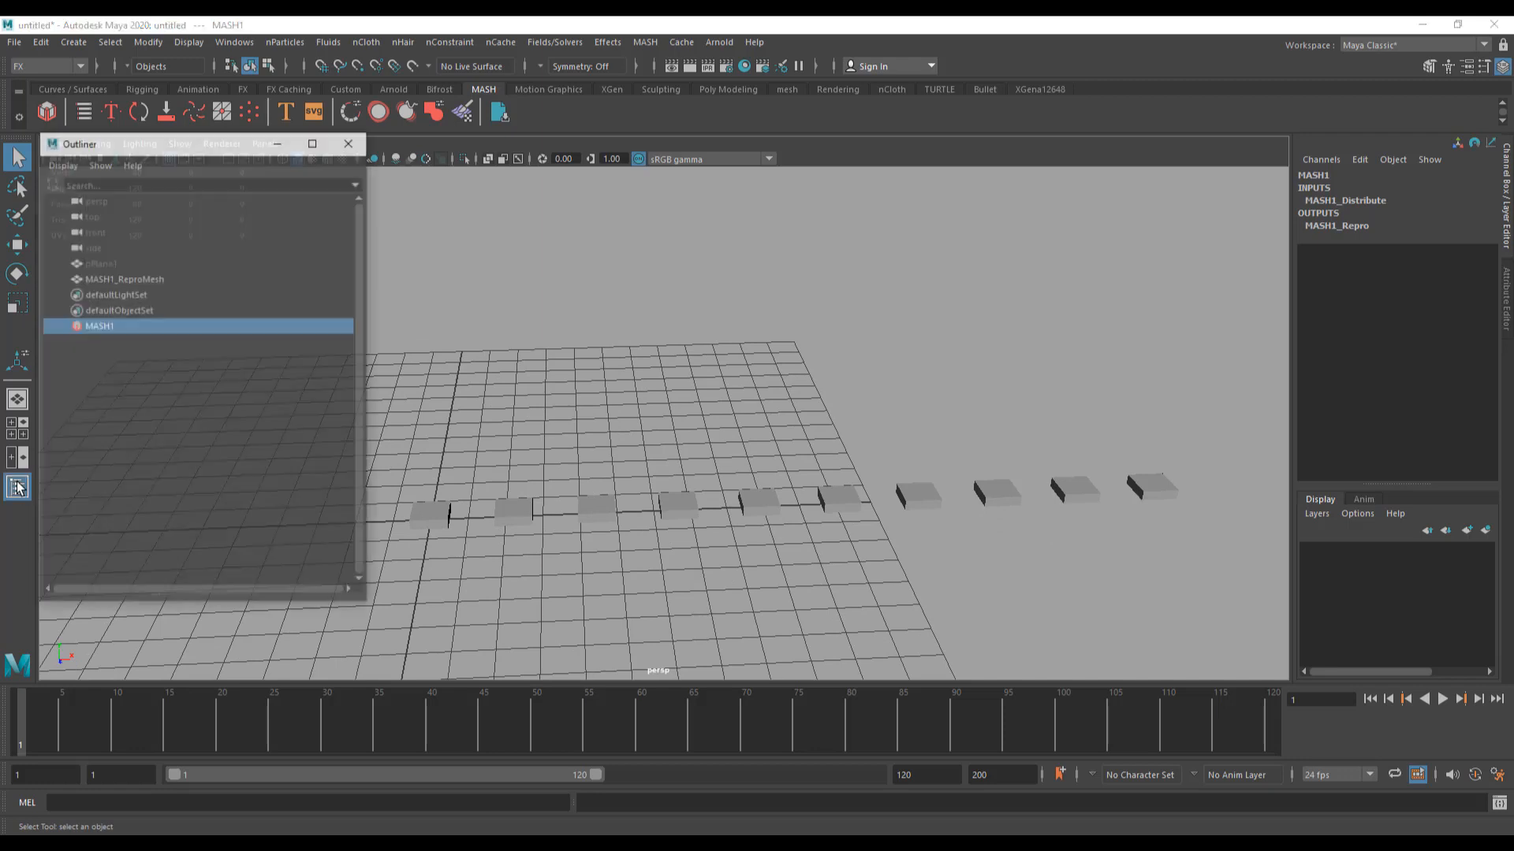
{"action": "left_click", "coordinate": [103, 263]}
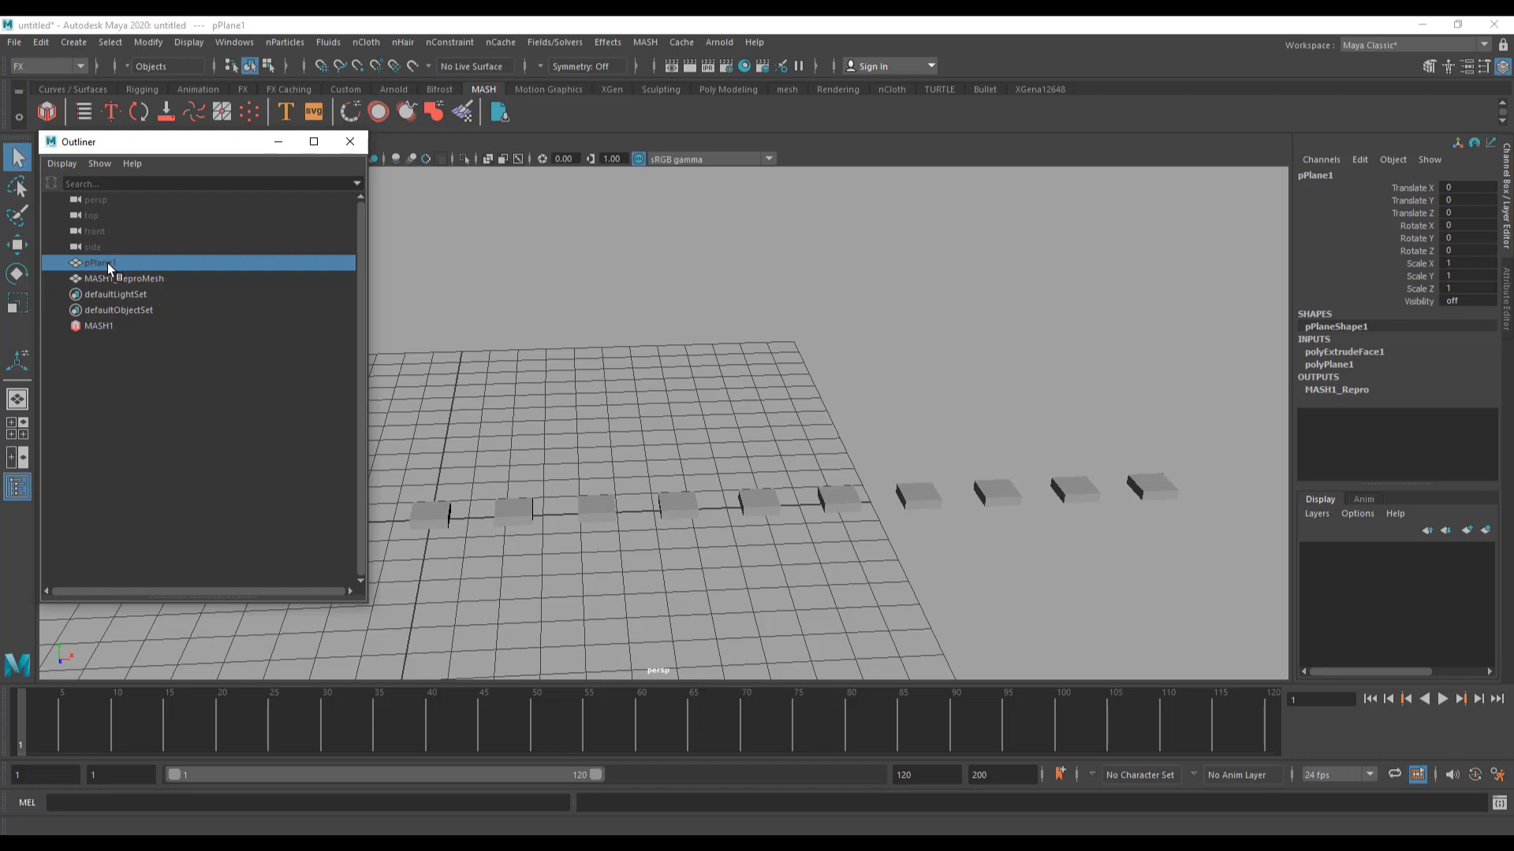
{"action": "left_click", "coordinate": [1355, 175]}
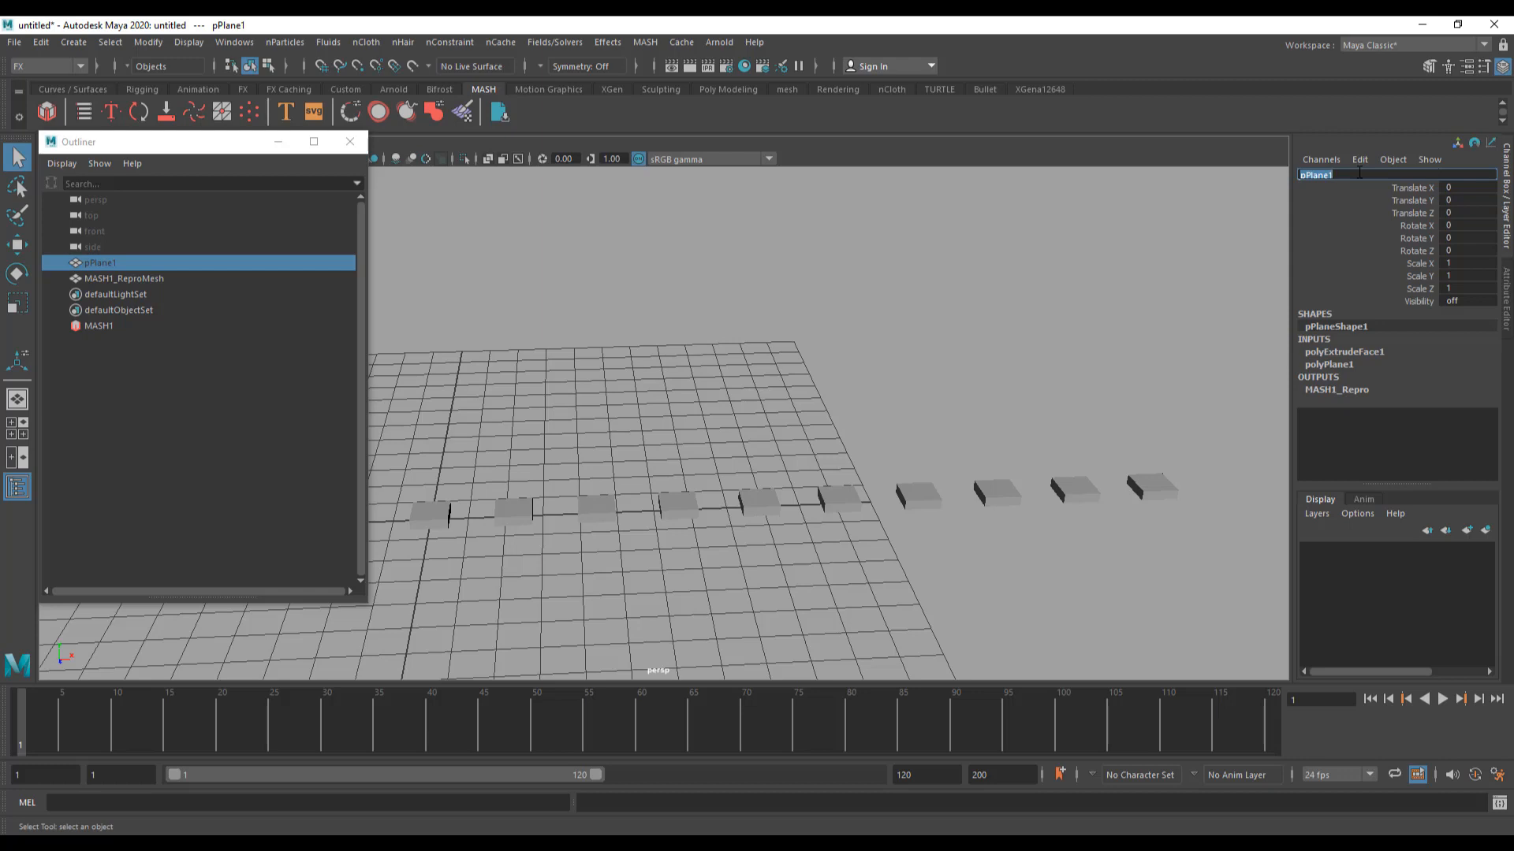
{"action": "type", "text": "OR"}
{"action": "type", "text": "G"}
{"action": "type", "text": "L"}
{"action": "key", "text": "Return"}
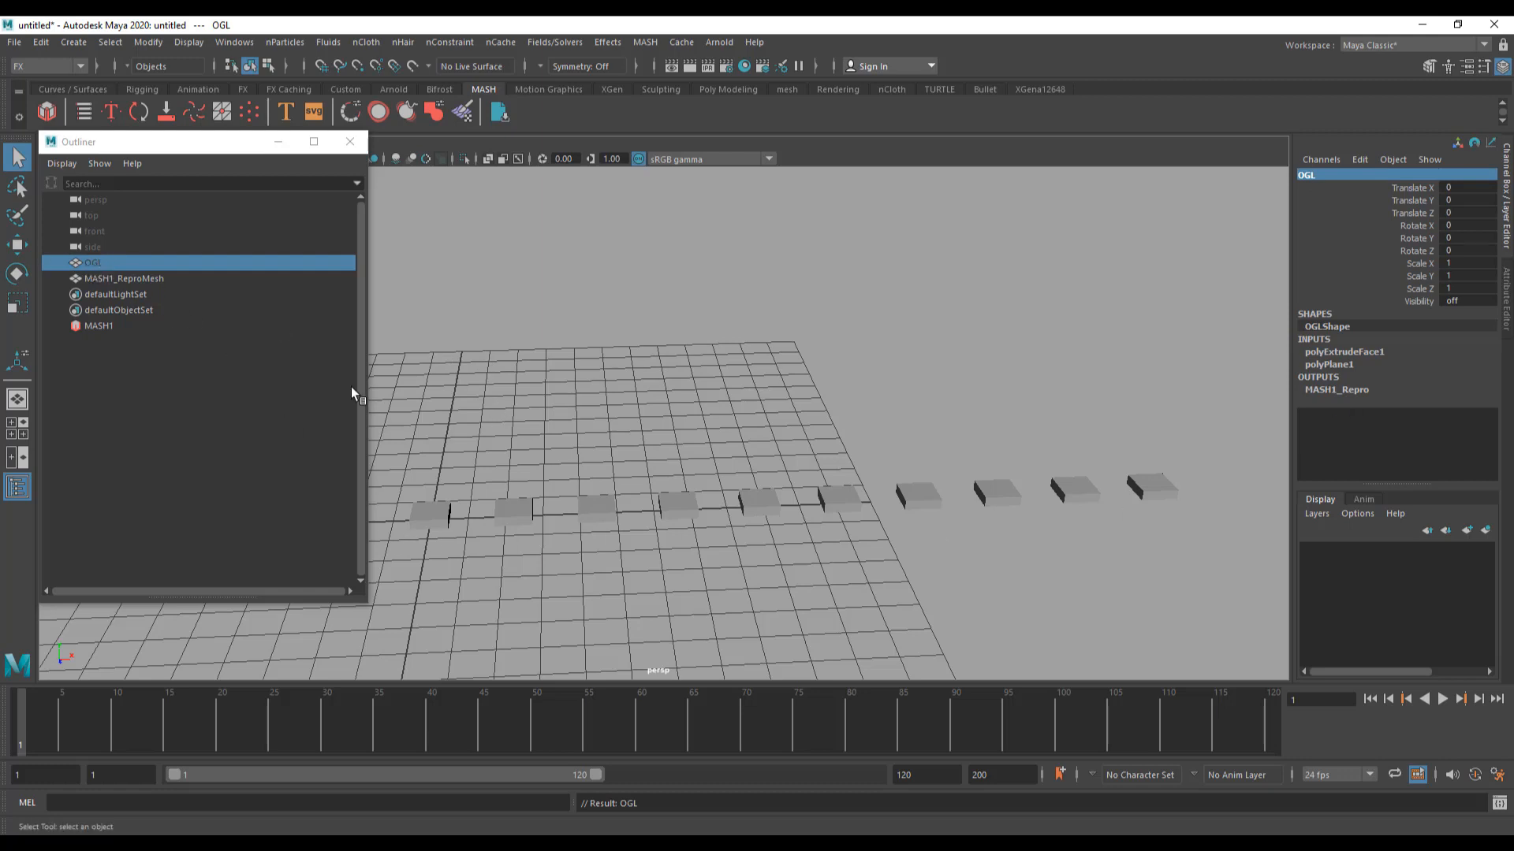
Step: Scale the OGL source object down uniformly to about 0.433 and minimize the Outliner
{"action": "middle_click_drag", "start_coordinate": [676, 498], "coordinate": [786, 517], "text": "alt"}
{"action": "key", "text": "r"}
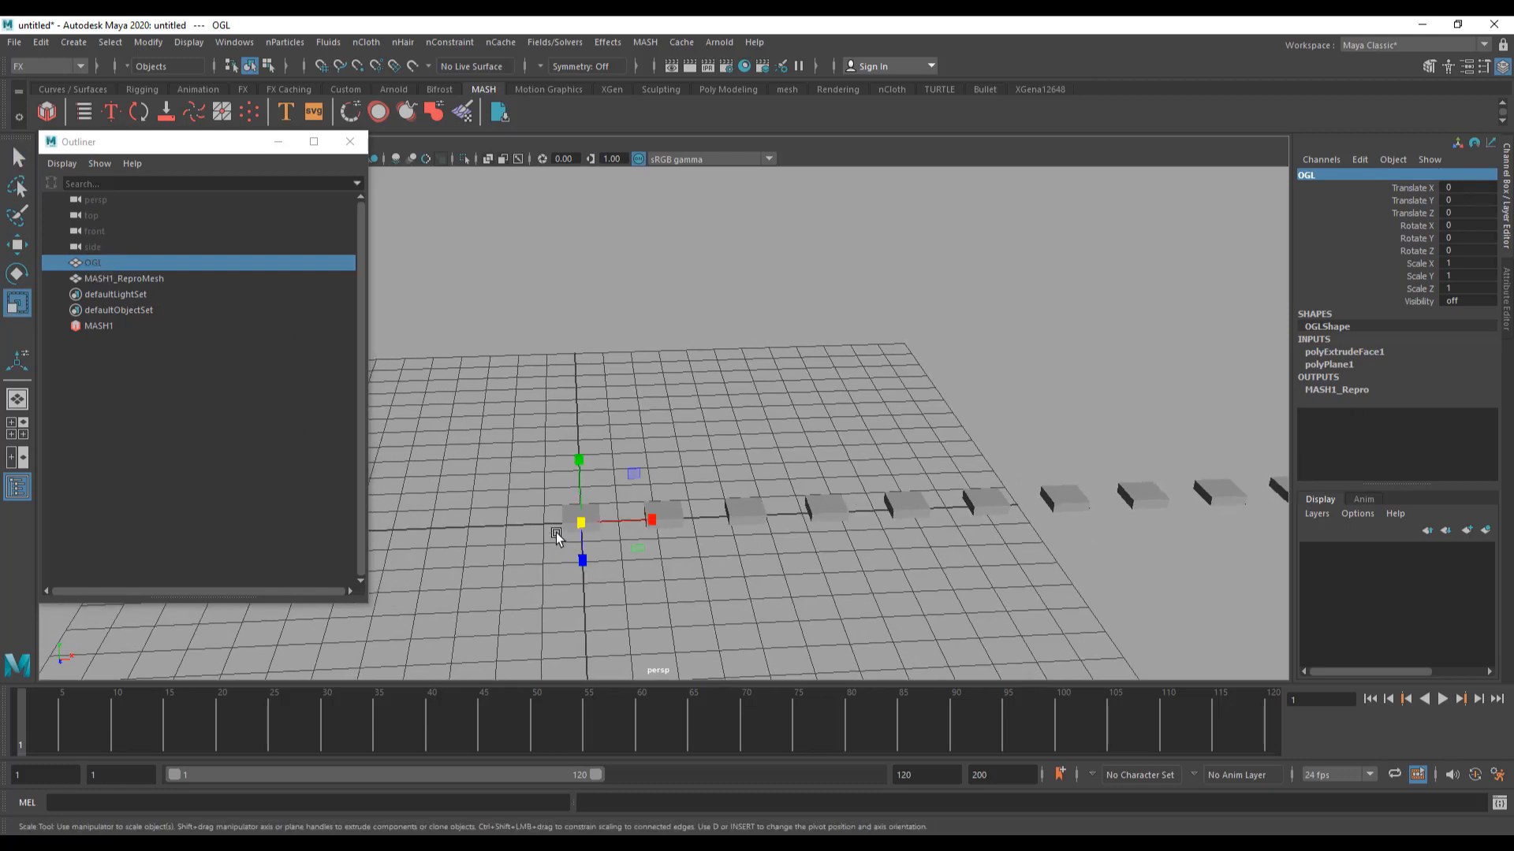
{"action": "left_click_drag", "start_coordinate": [581, 523], "coordinate": [561, 534]}
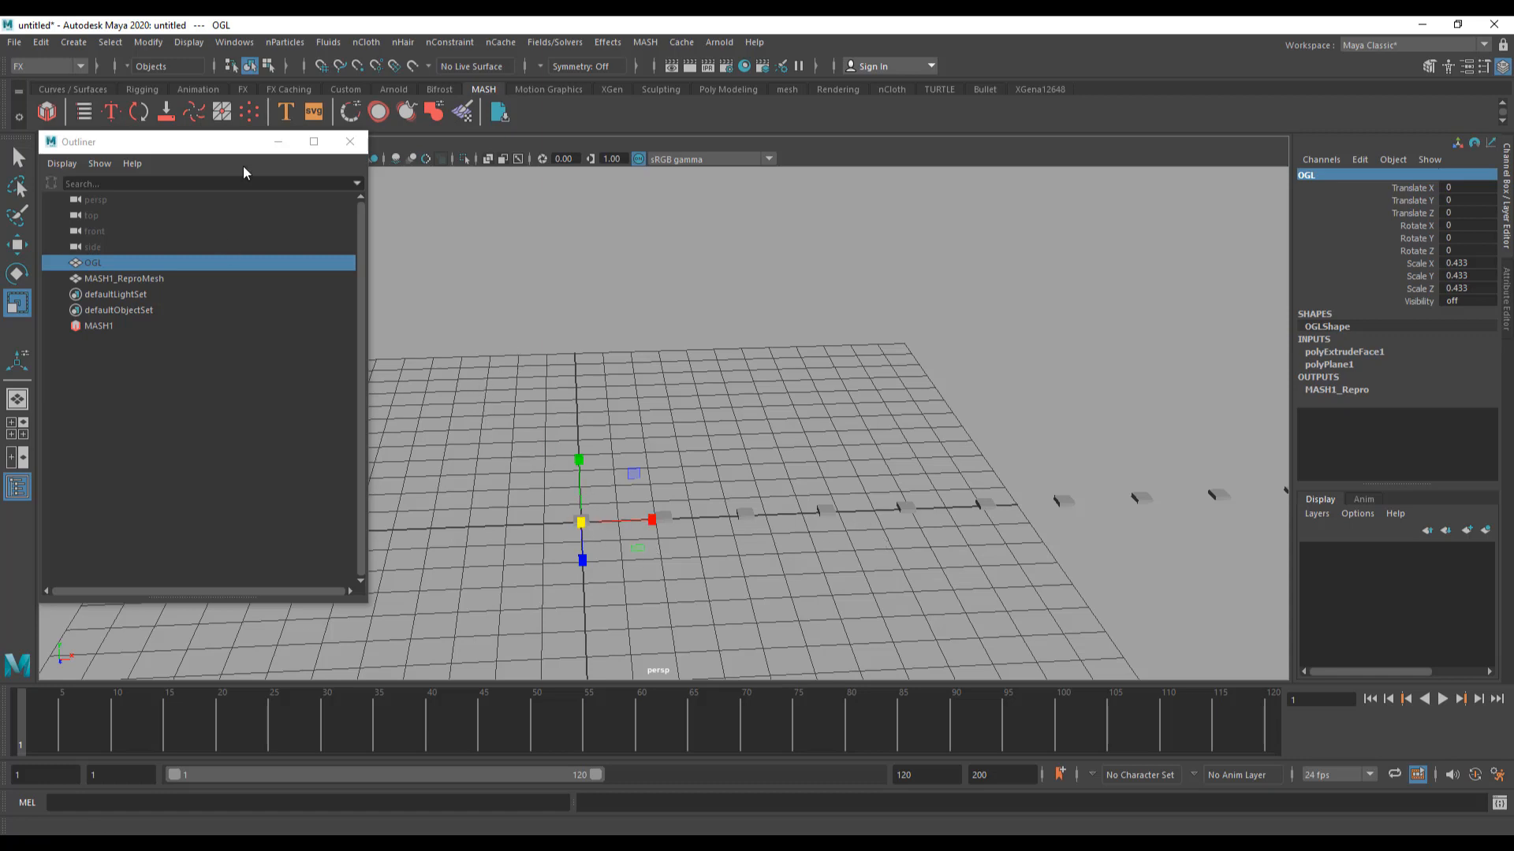
{"action": "left_click", "coordinate": [279, 142]}
Step: Select the MASH repro mesh and raise the Number of Points in its MASH1_Distribute node to 37
{"action": "middle_click_drag", "start_coordinate": [404, 561], "coordinate": [271, 547], "text": "alt"}
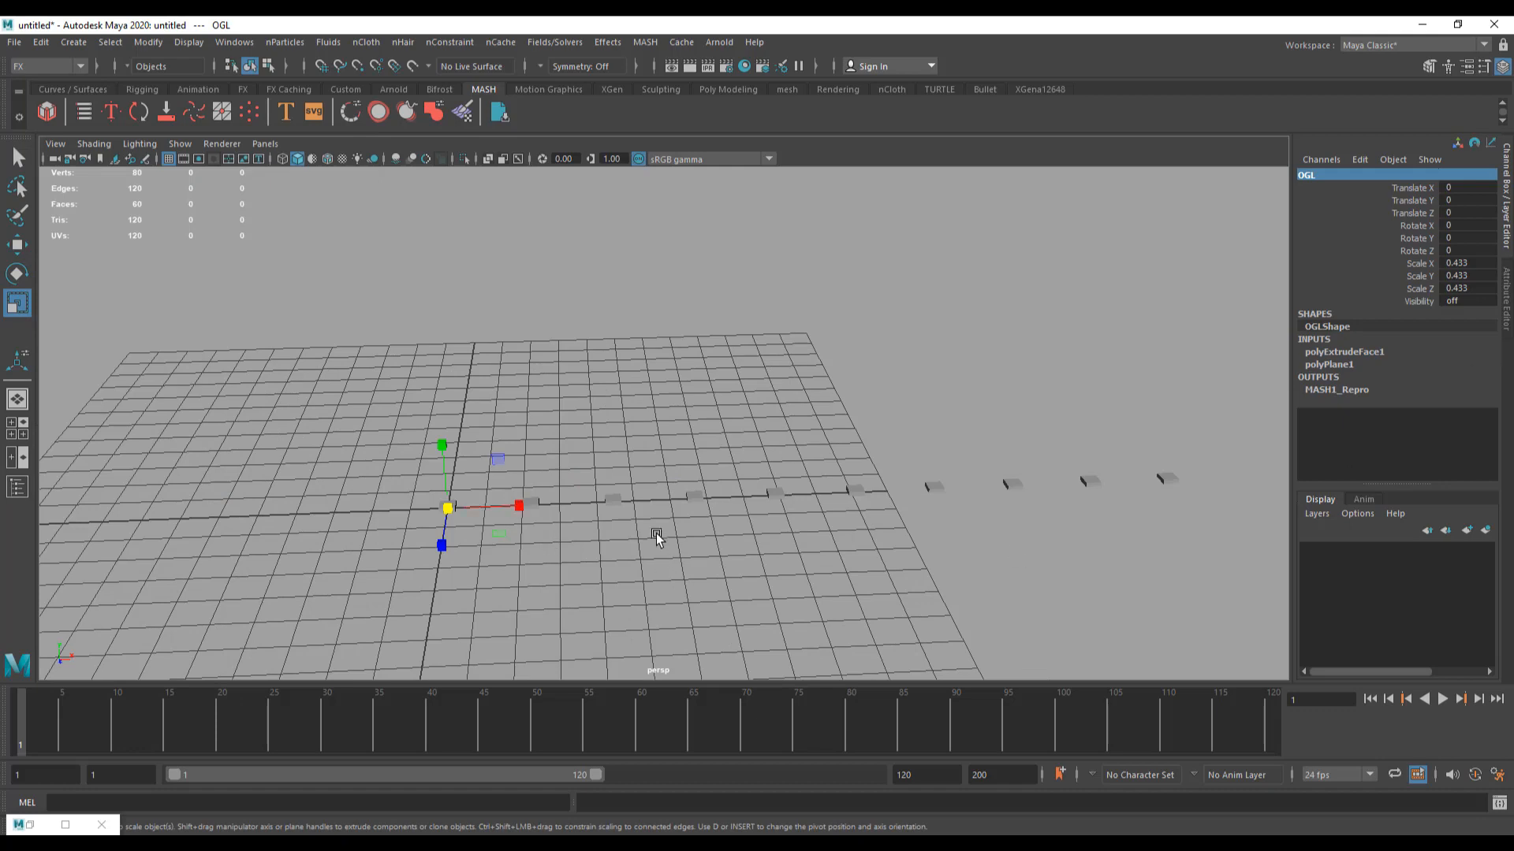
{"action": "left_click_drag", "start_coordinate": [595, 463], "coordinate": [670, 549]}
{"action": "middle_click_drag", "start_coordinate": [1000, 588], "coordinate": [935, 599], "text": "alt"}
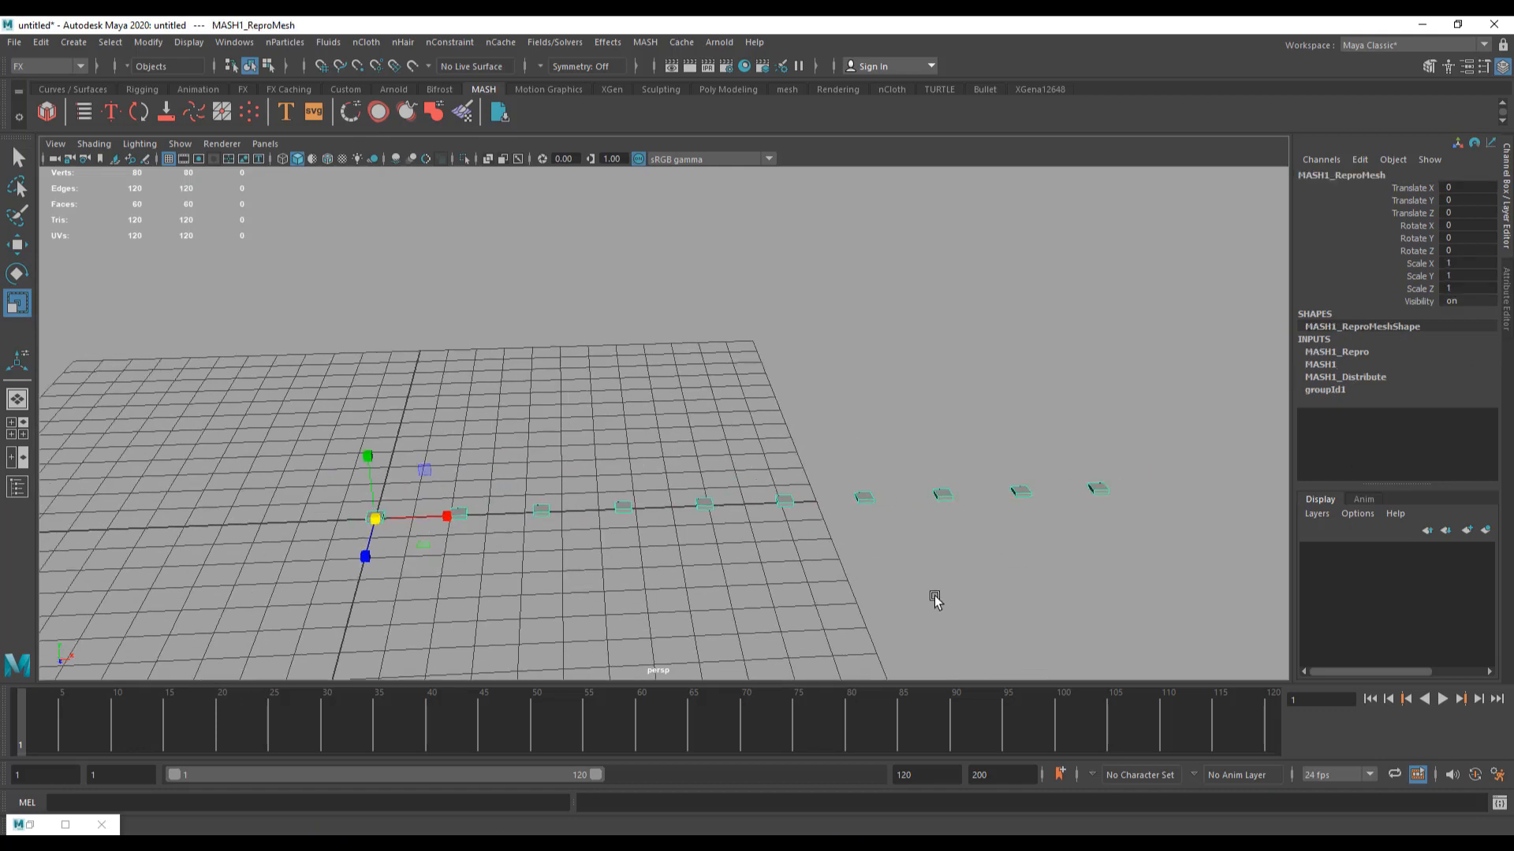
{"action": "middle_click_drag", "start_coordinate": [652, 577], "coordinate": [539, 562], "text": "alt"}
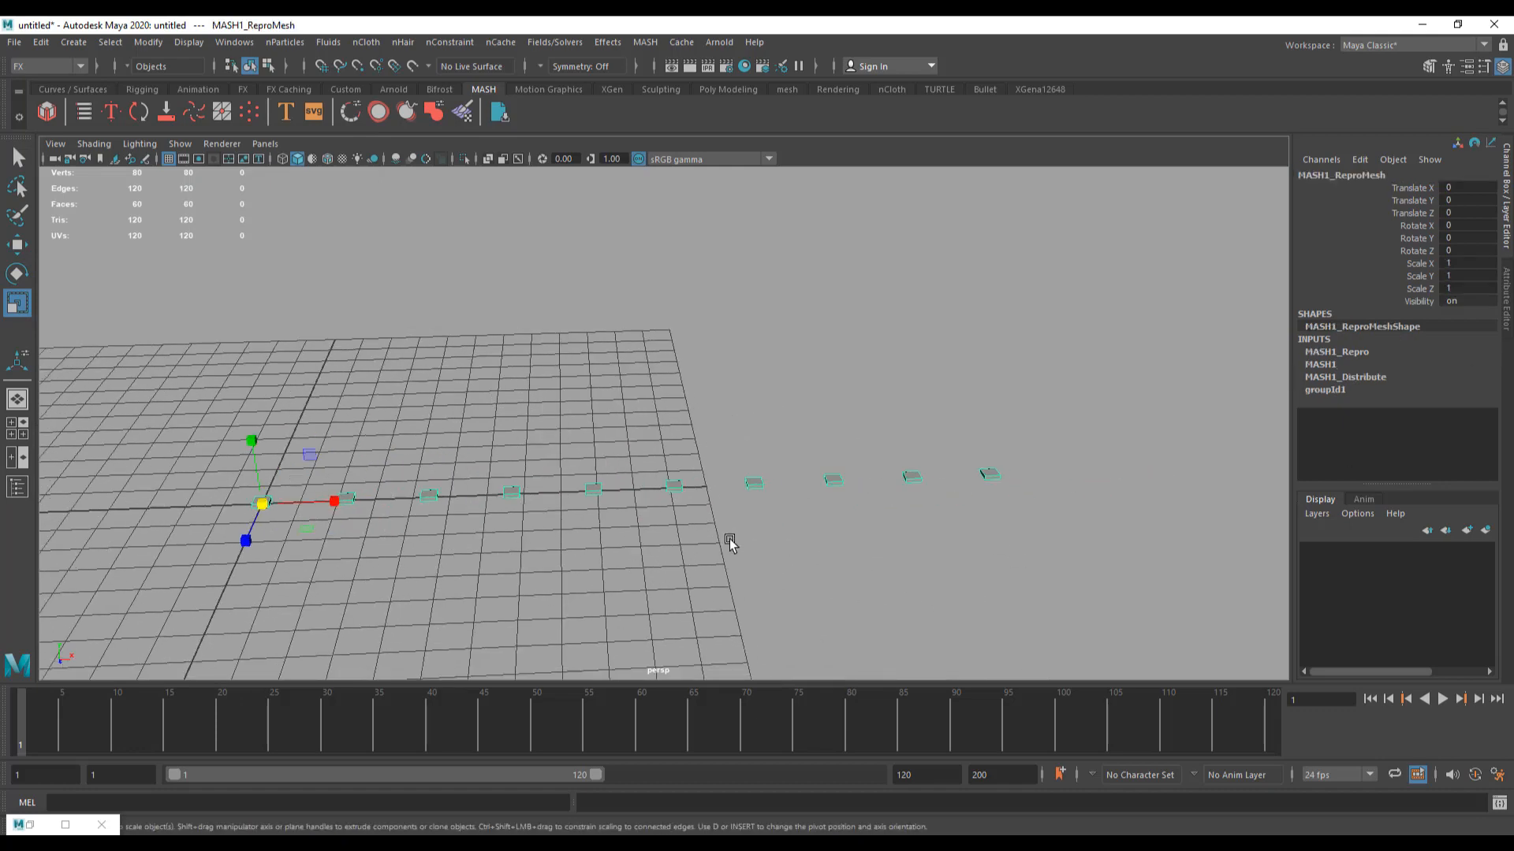
{"action": "left_click", "coordinate": [1502, 308]}
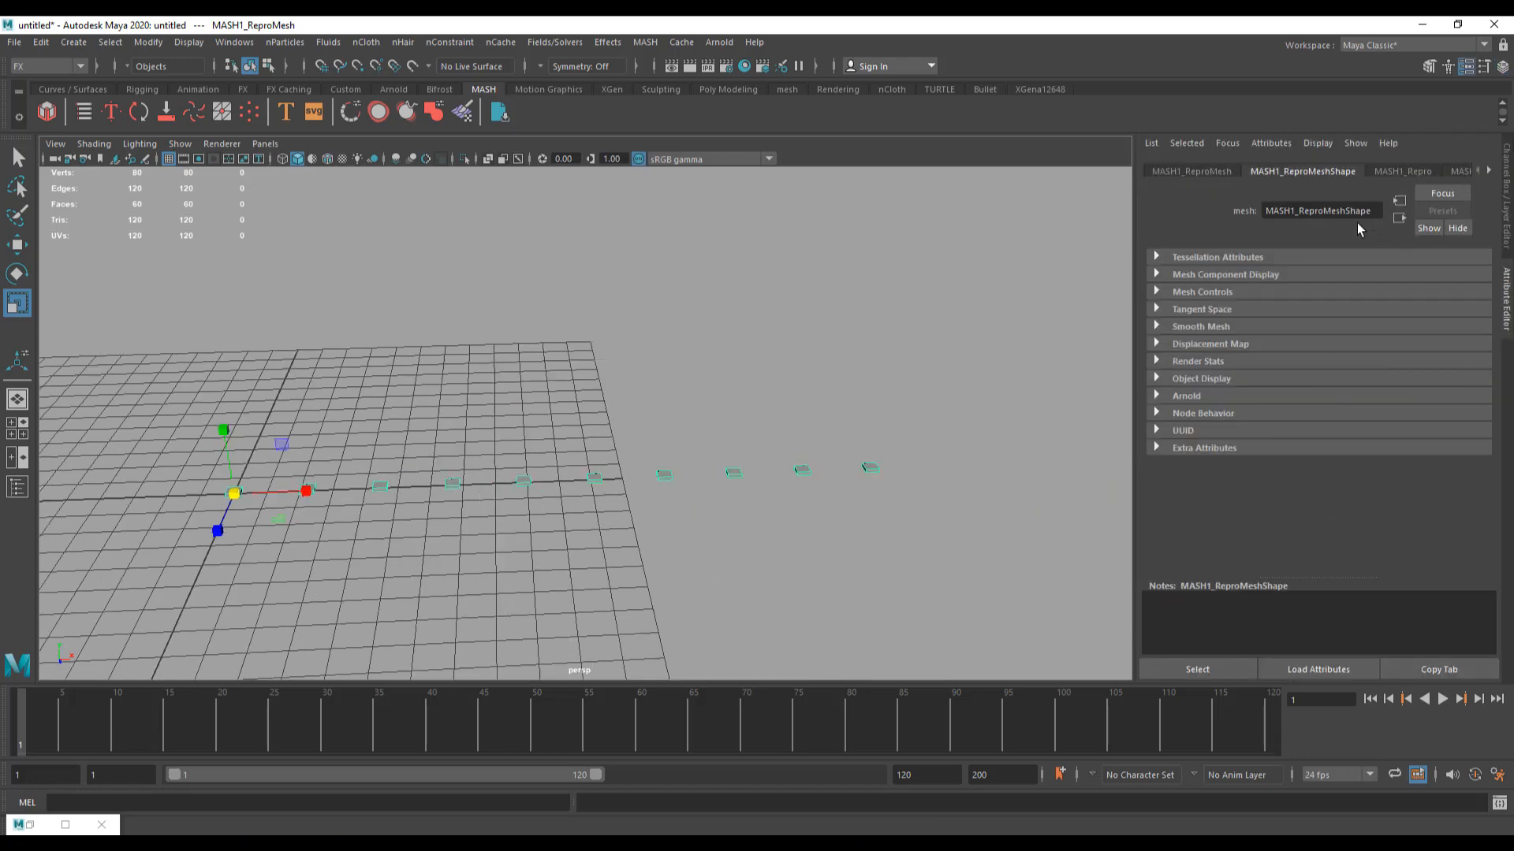
{"action": "left_click", "coordinate": [1460, 171]}
{"action": "left_click_drag", "start_coordinate": [1340, 210], "coordinate": [1227, 211]}
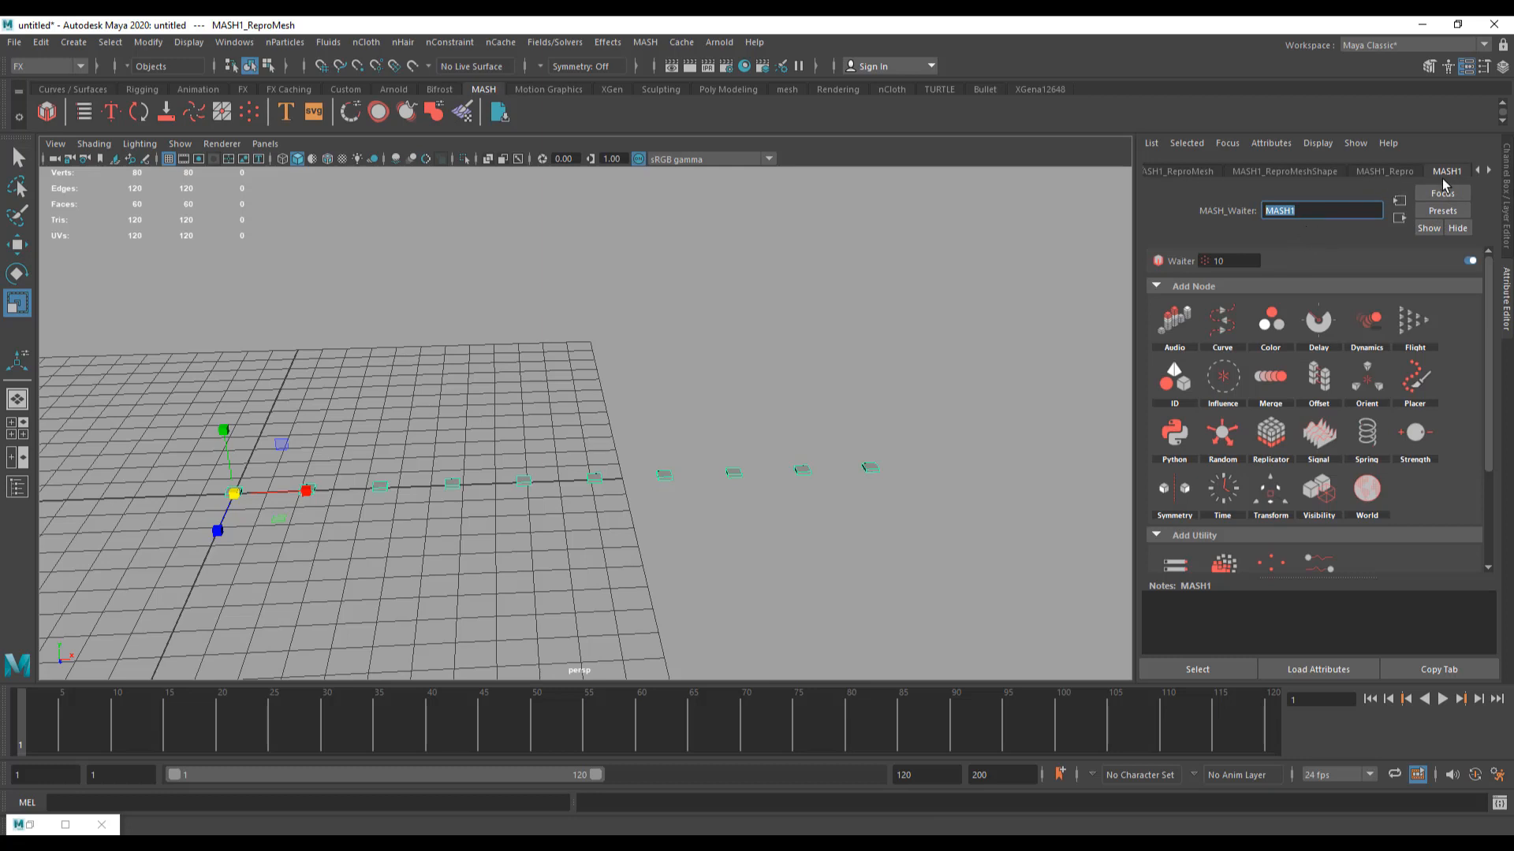
{"action": "left_click", "coordinate": [1487, 172]}
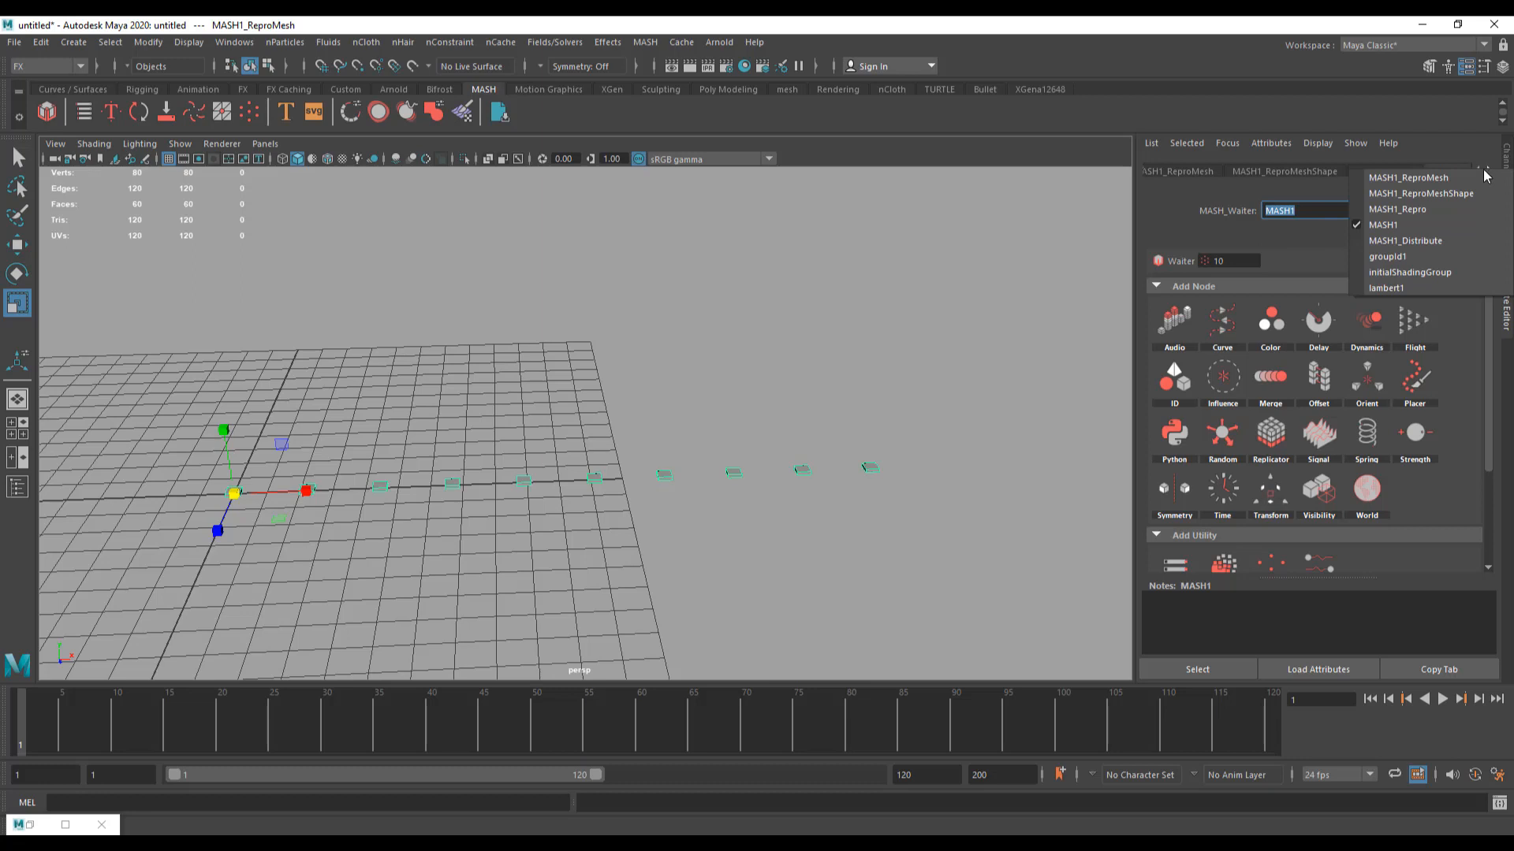
{"action": "left_click", "coordinate": [1413, 245]}
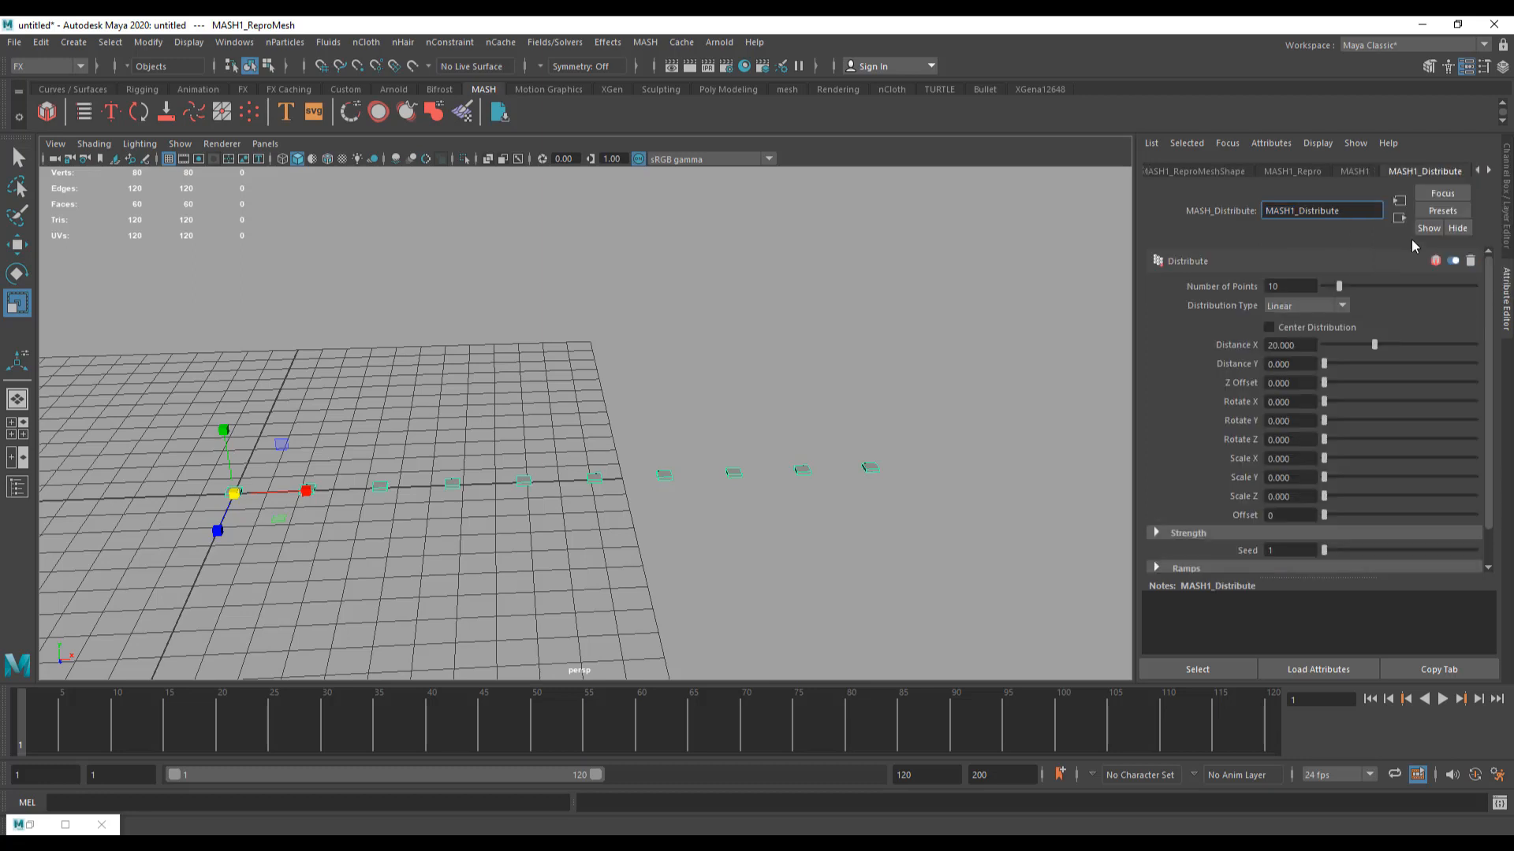
{"action": "middle_click_drag", "start_coordinate": [500, 472], "coordinate": [535, 473], "text": "alt"}
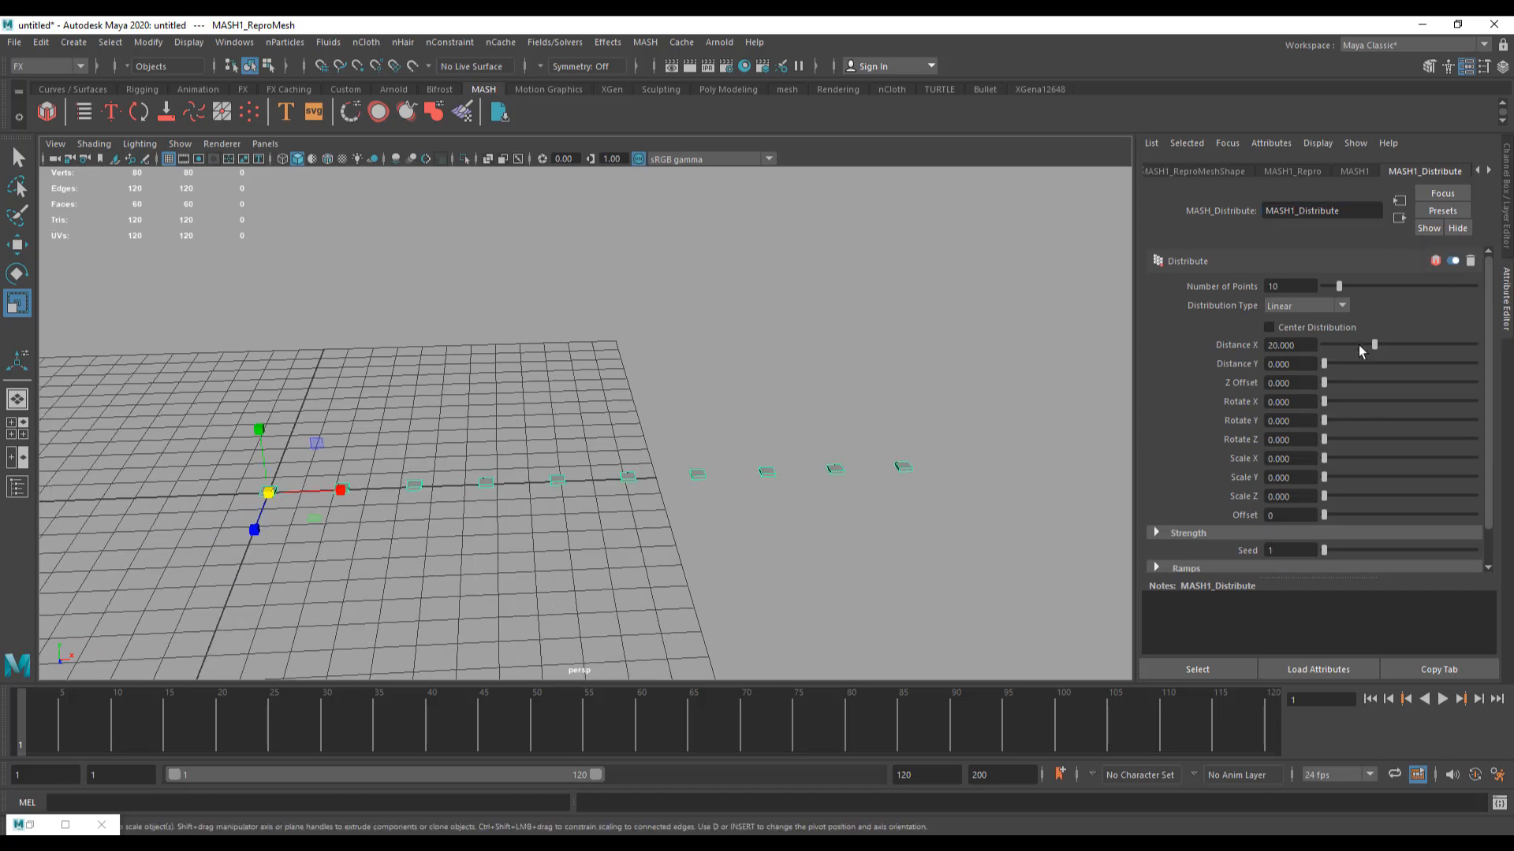
{"action": "left_click_drag", "start_coordinate": [1339, 286], "coordinate": [1380, 294]}
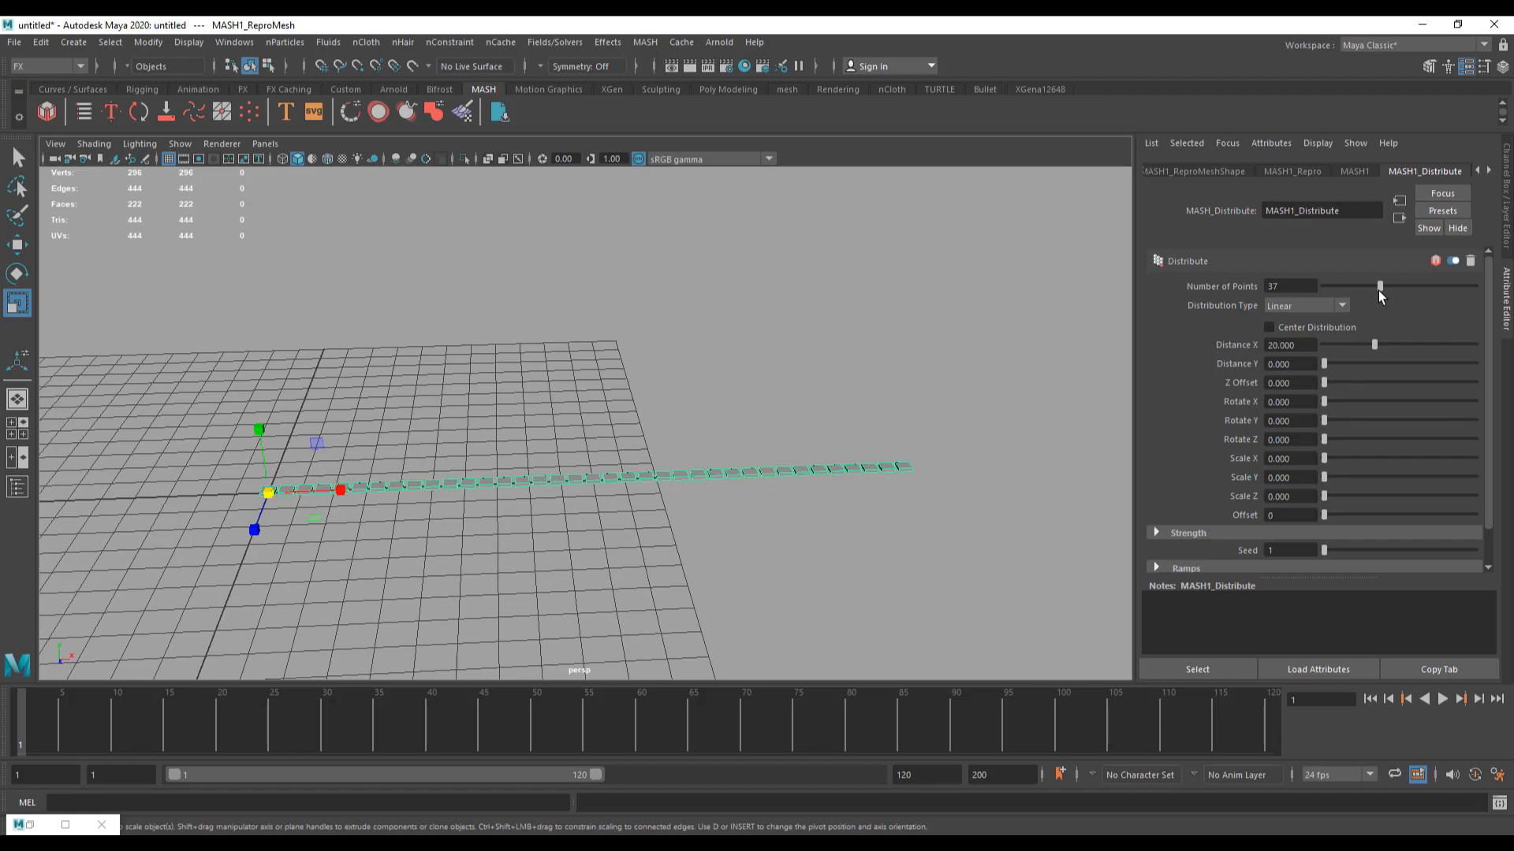
Step: Set the Number of Points in the MASH1_Distribute node to 50
{"action": "double_click", "coordinate": [1286, 289]}
{"action": "type", "text": "50"}
{"action": "key", "text": "Return"}
{"action": "scroll", "coordinate": [599, 509], "scroll_direction": "up", "scroll_amount": 3}
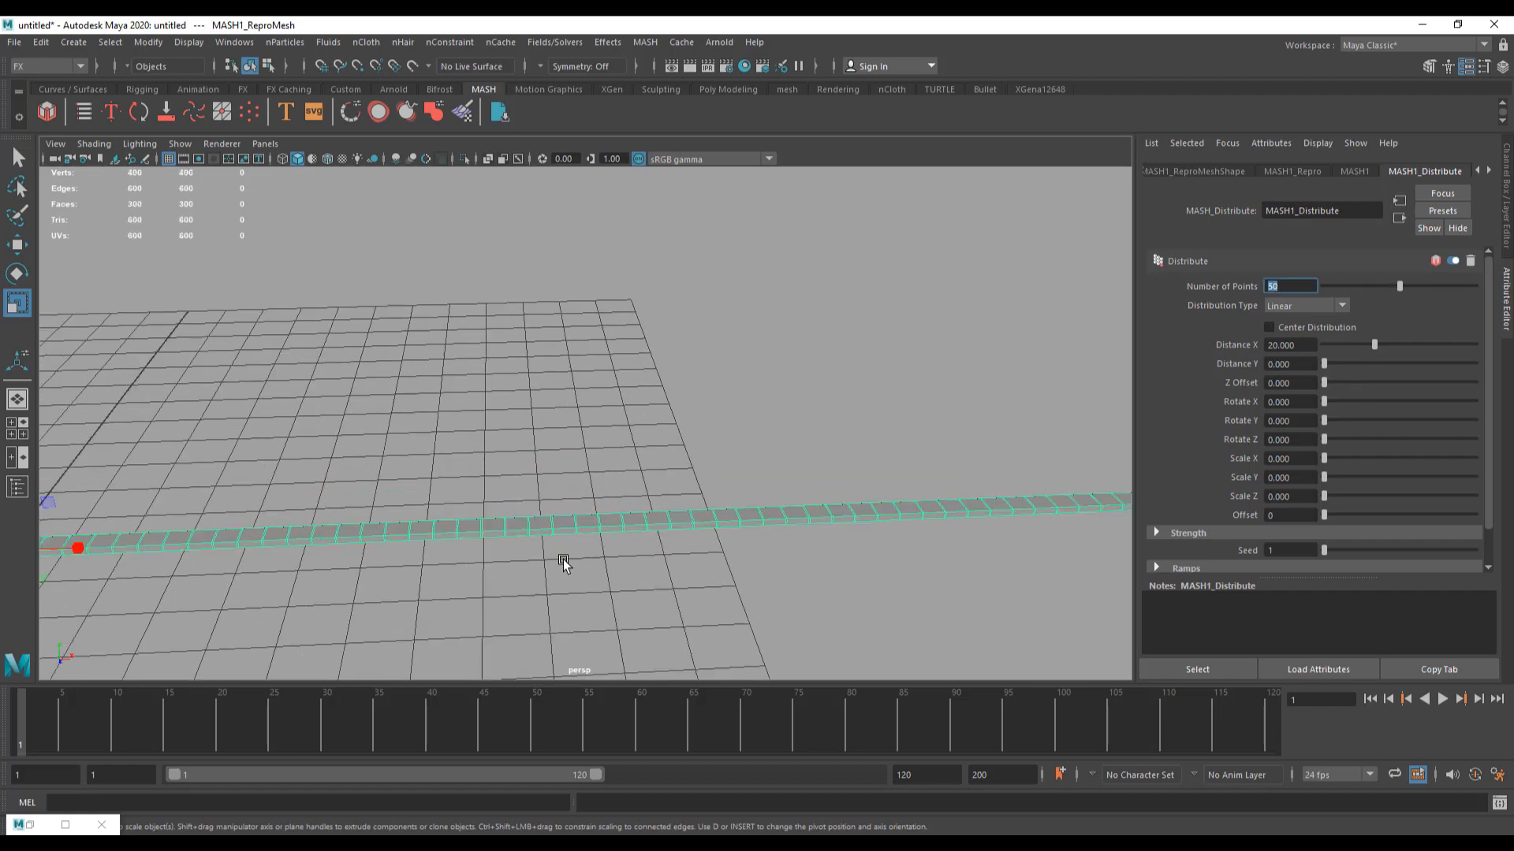
{"action": "scroll", "coordinate": [567, 536], "scroll_direction": "down", "scroll_amount": 1}
{"action": "scroll", "coordinate": [585, 550], "scroll_direction": "up", "scroll_amount": 3}
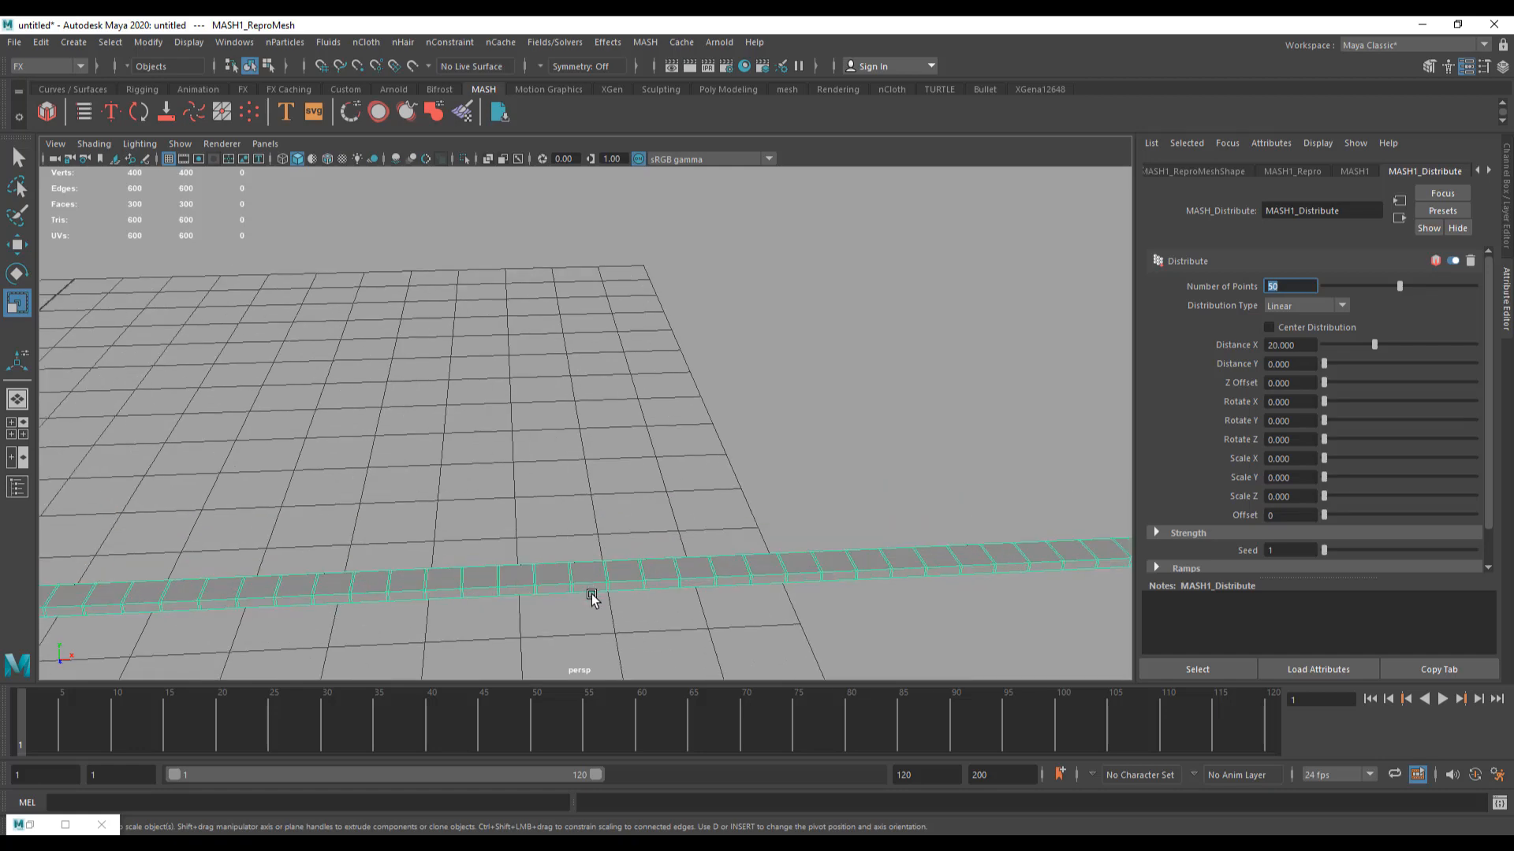
{"action": "scroll", "coordinate": [619, 588], "scroll_direction": "down", "scroll_amount": 2}
{"action": "scroll", "coordinate": [662, 554], "scroll_direction": "down", "scroll_amount": 2}
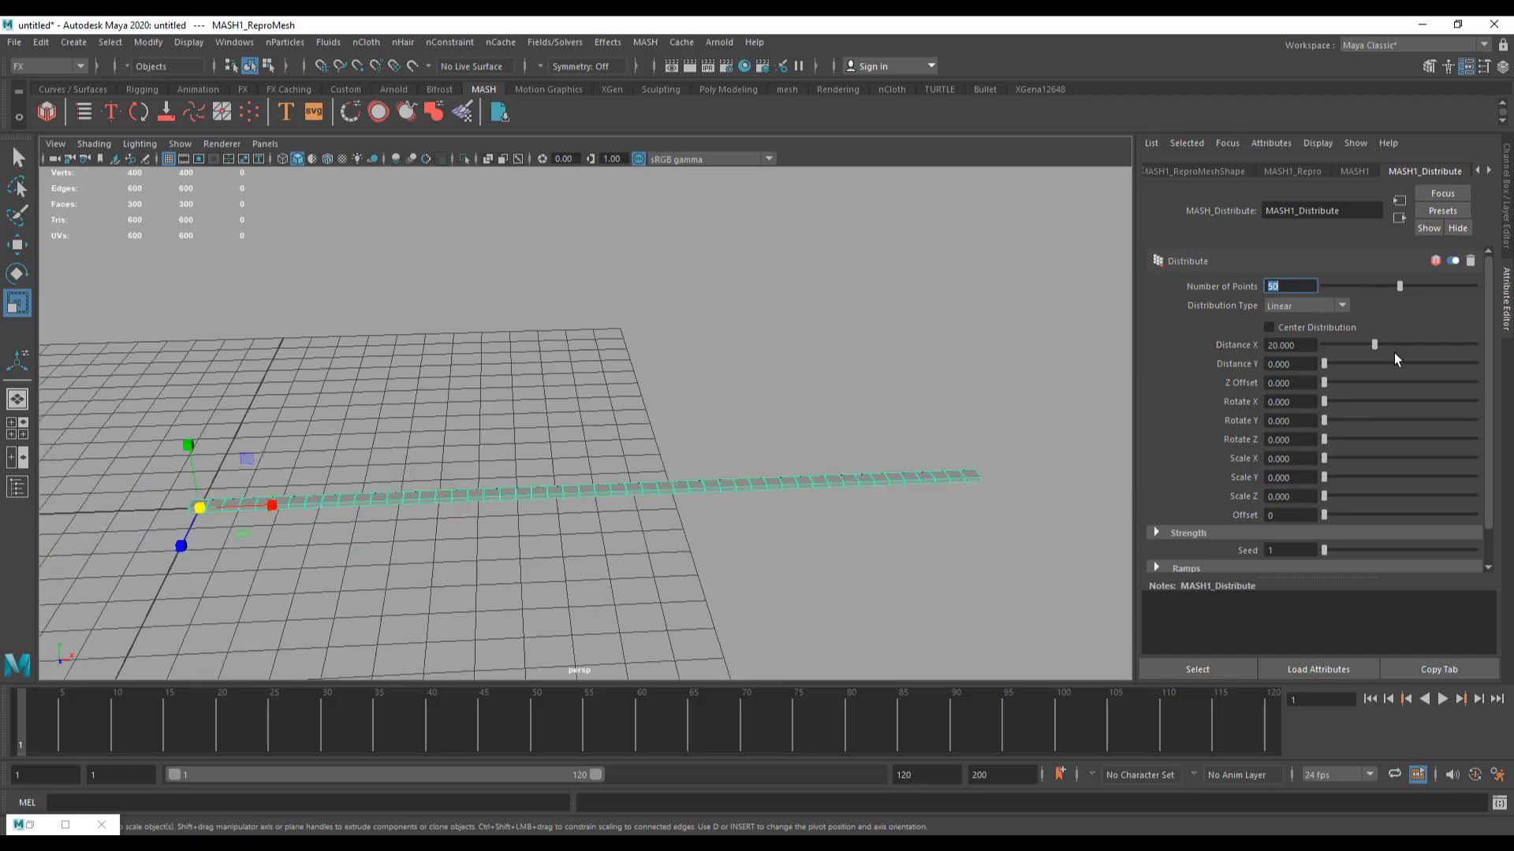
Step: Increase the distribution's Distance X to 25.895 and enable Center Distribution to centre the row of copies
{"action": "left_click_drag", "start_coordinate": [1376, 345], "coordinate": [1389, 345]}
{"action": "left_click_drag", "start_coordinate": [881, 446], "coordinate": [770, 462], "text": "alt"}
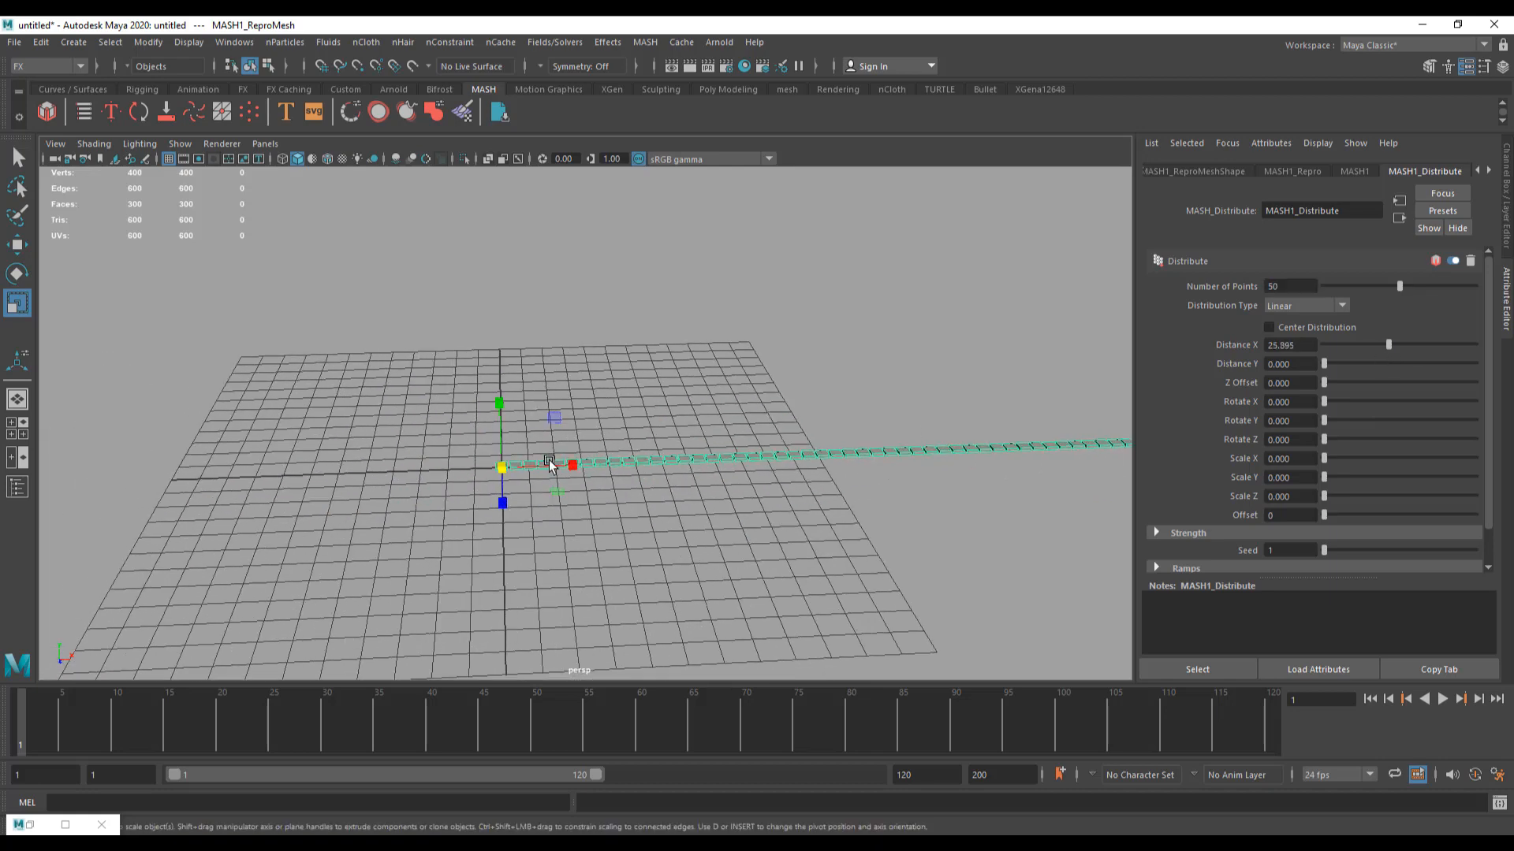
{"action": "left_click", "coordinate": [1305, 326]}
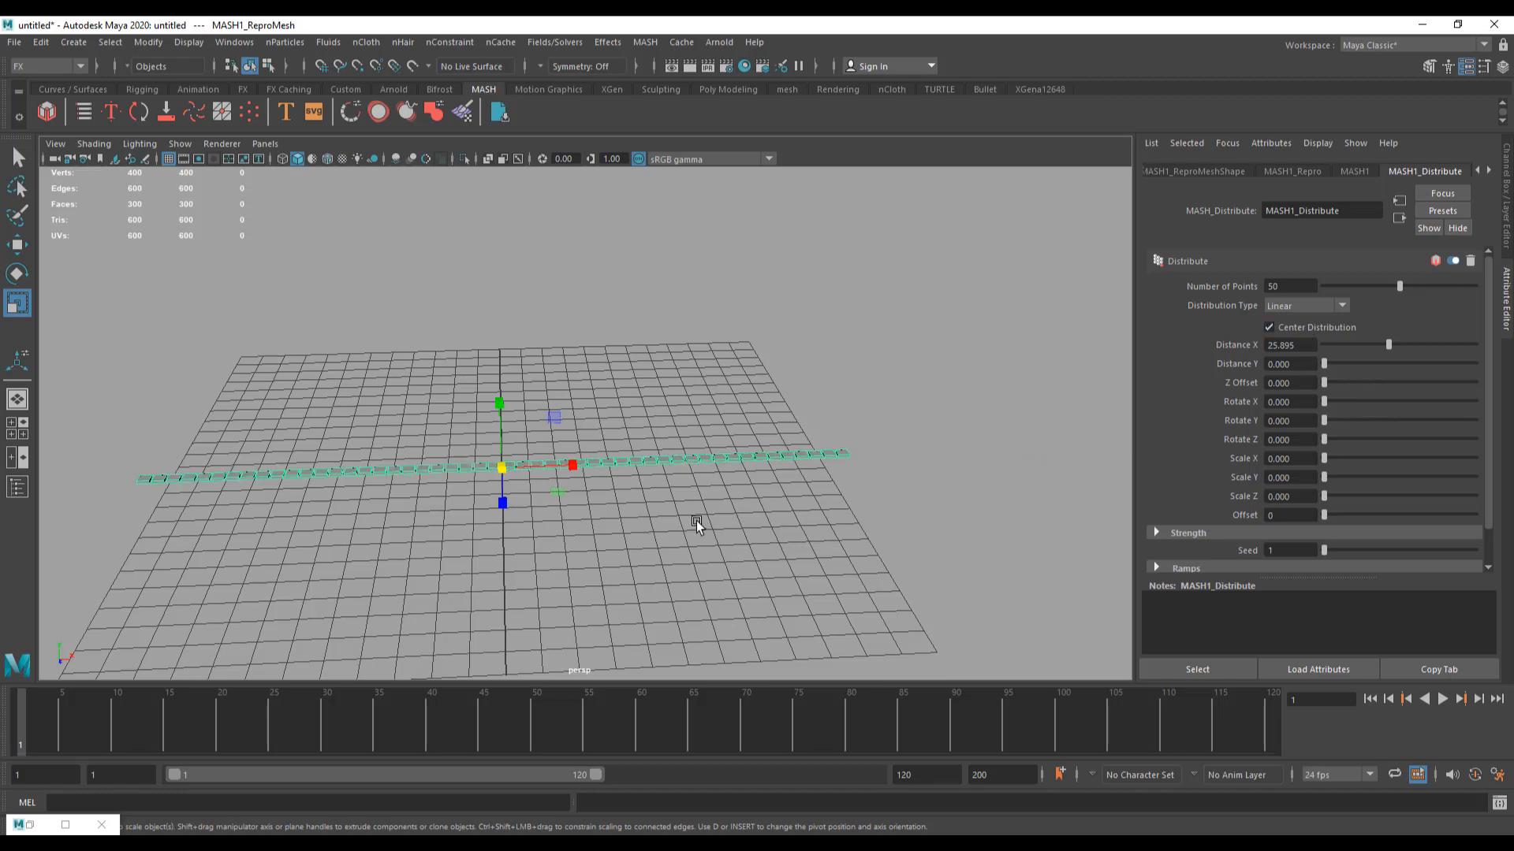
{"action": "left_click_drag", "start_coordinate": [693, 520], "coordinate": [838, 538], "text": "alt"}
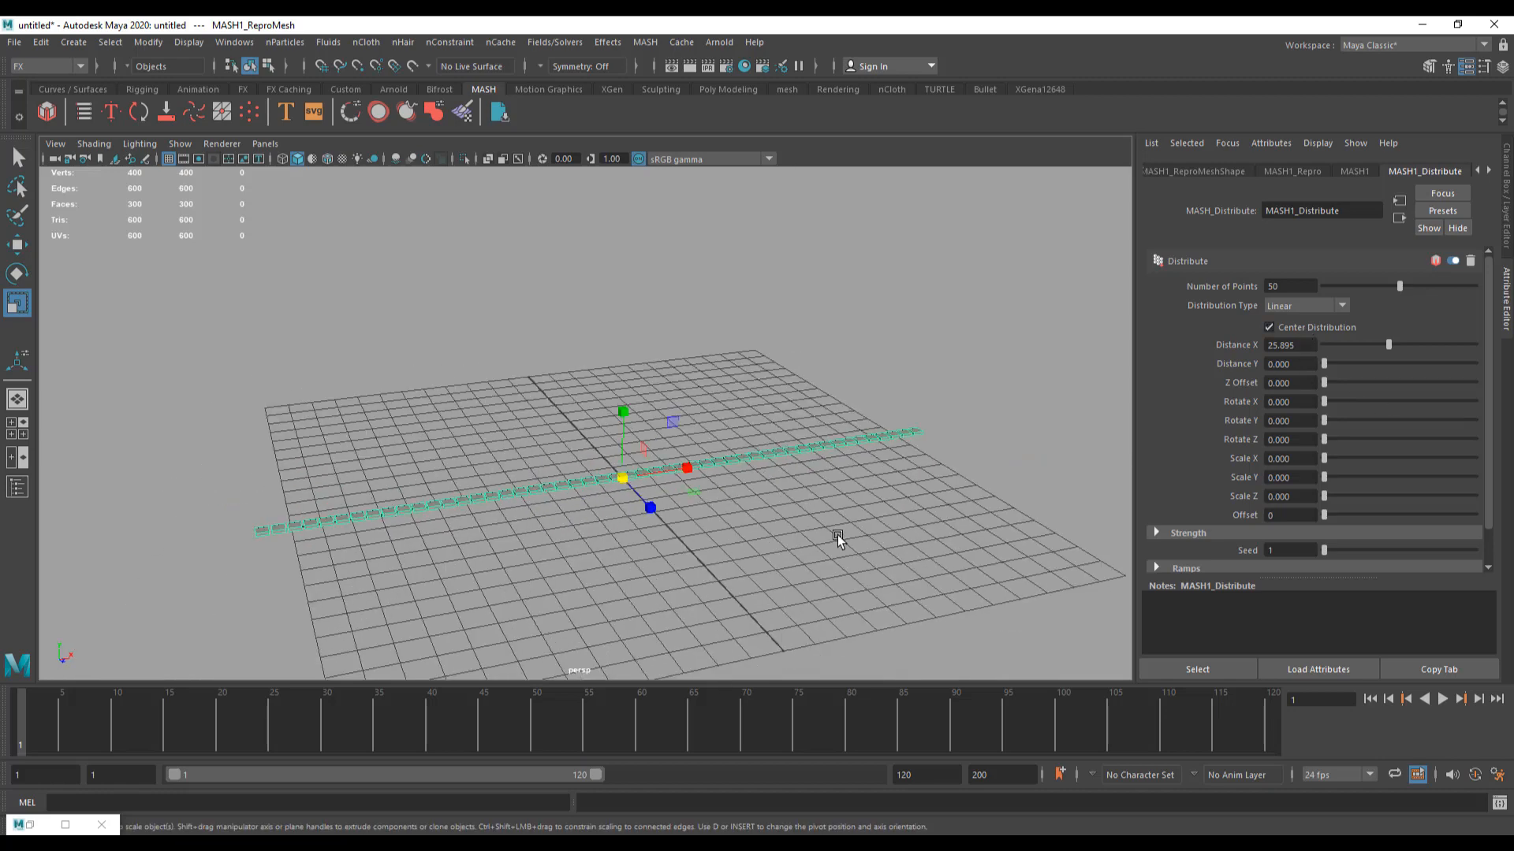
Step: Add an Audio node to the MASH1 network and load Youtube Audio.wav as its sound file
{"action": "left_click", "coordinate": [1349, 171]}
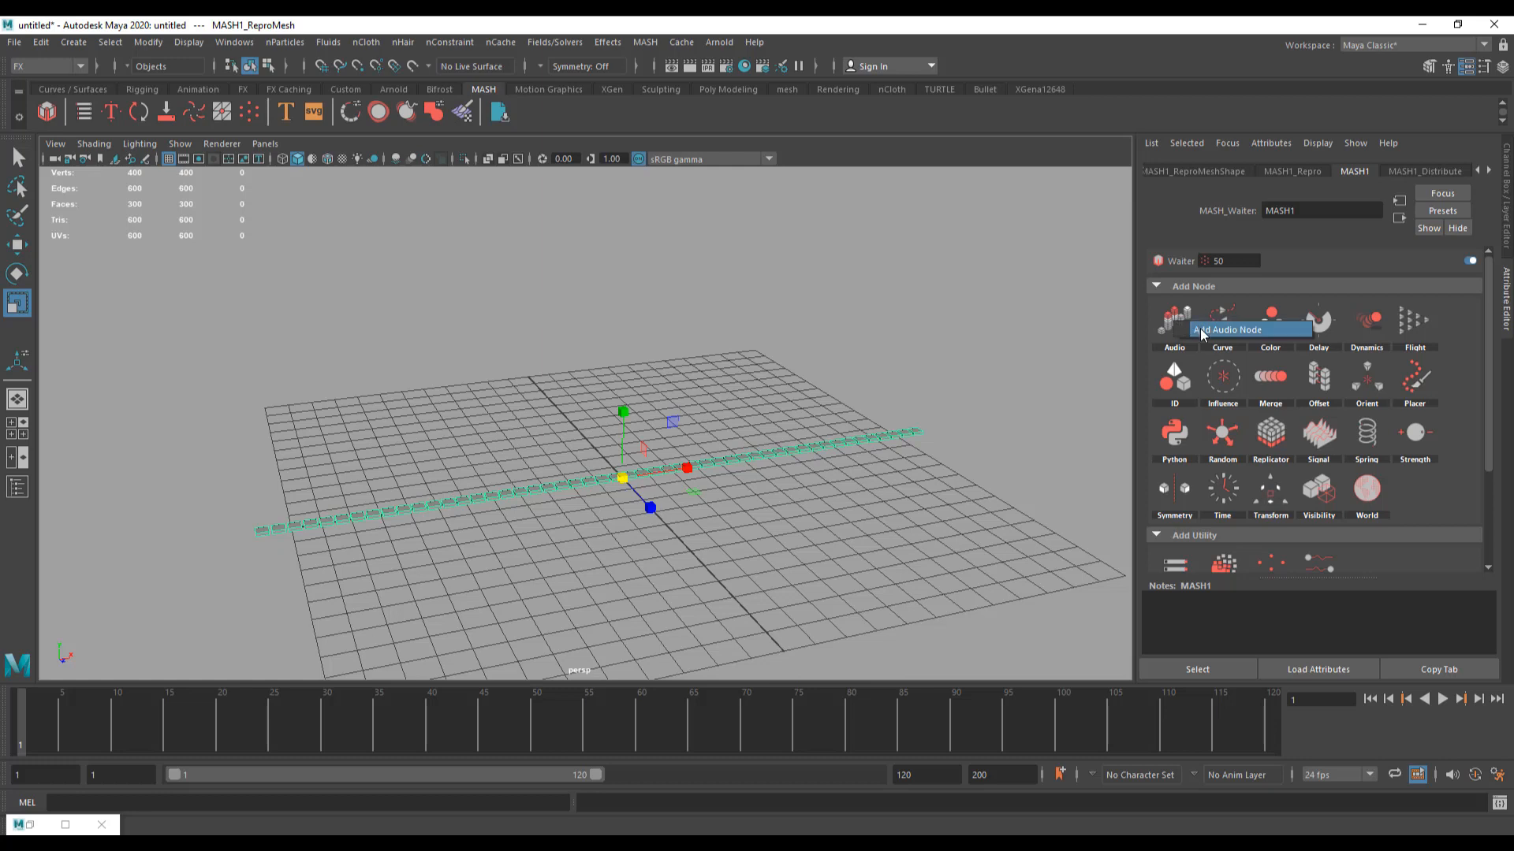
{"action": "left_click", "coordinate": [1203, 331]}
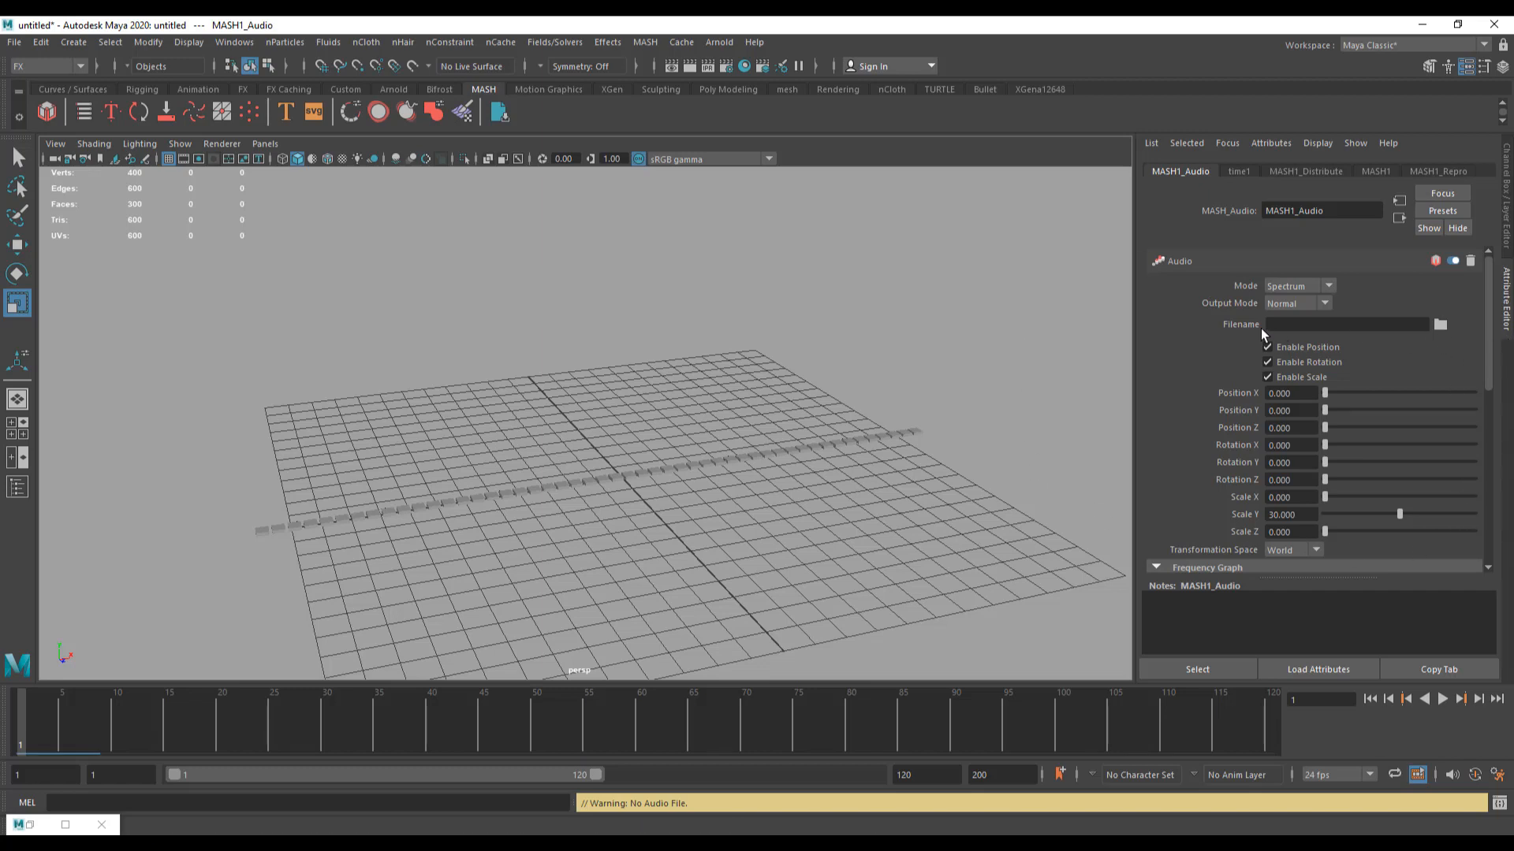
{"action": "left_click", "coordinate": [1441, 325]}
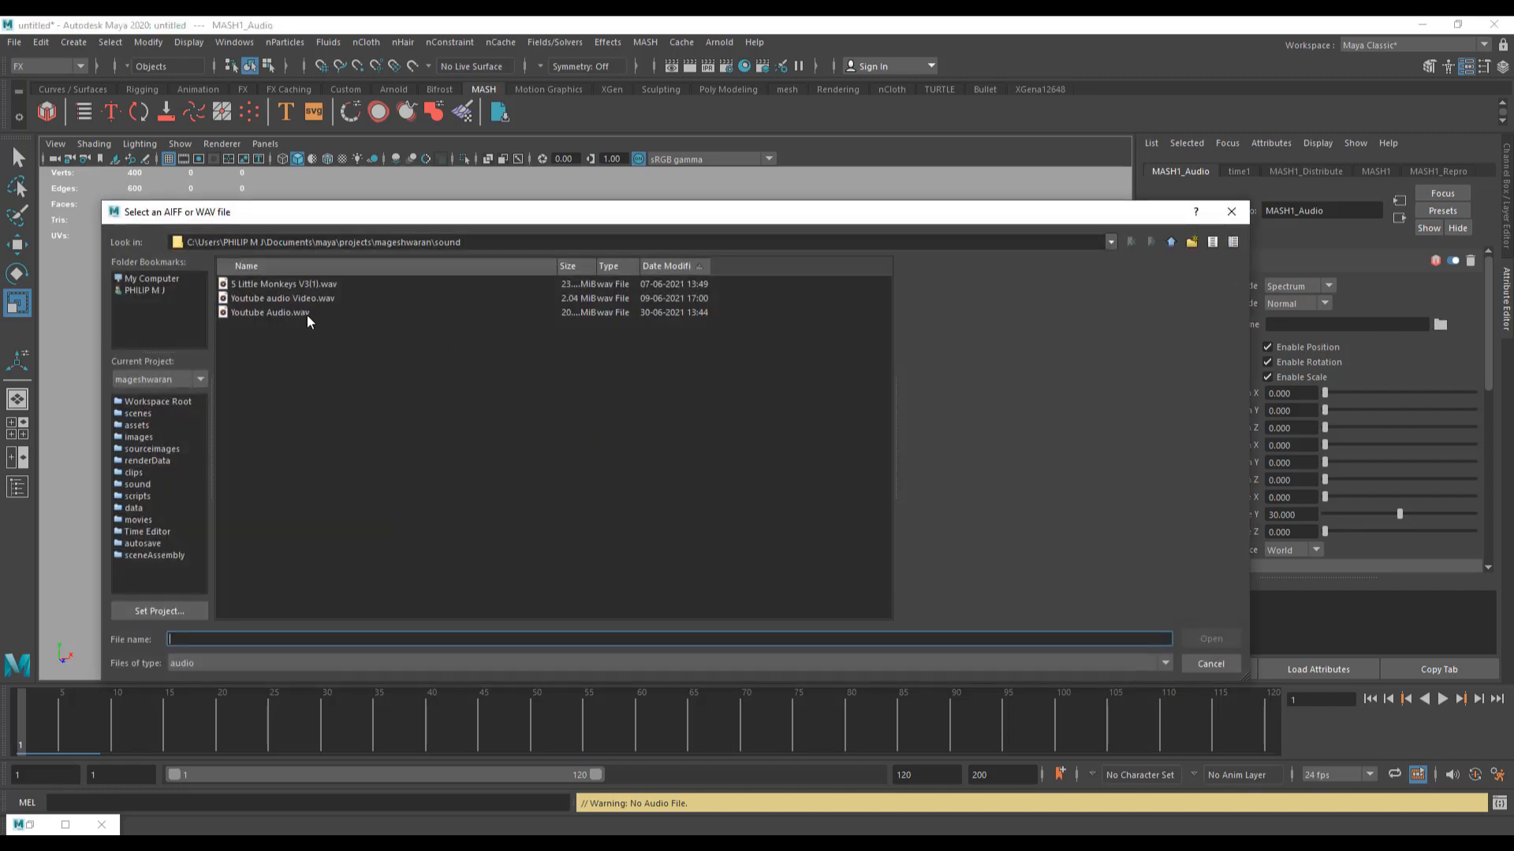
{"action": "left_click", "coordinate": [315, 300]}
{"action": "left_click", "coordinate": [281, 314]}
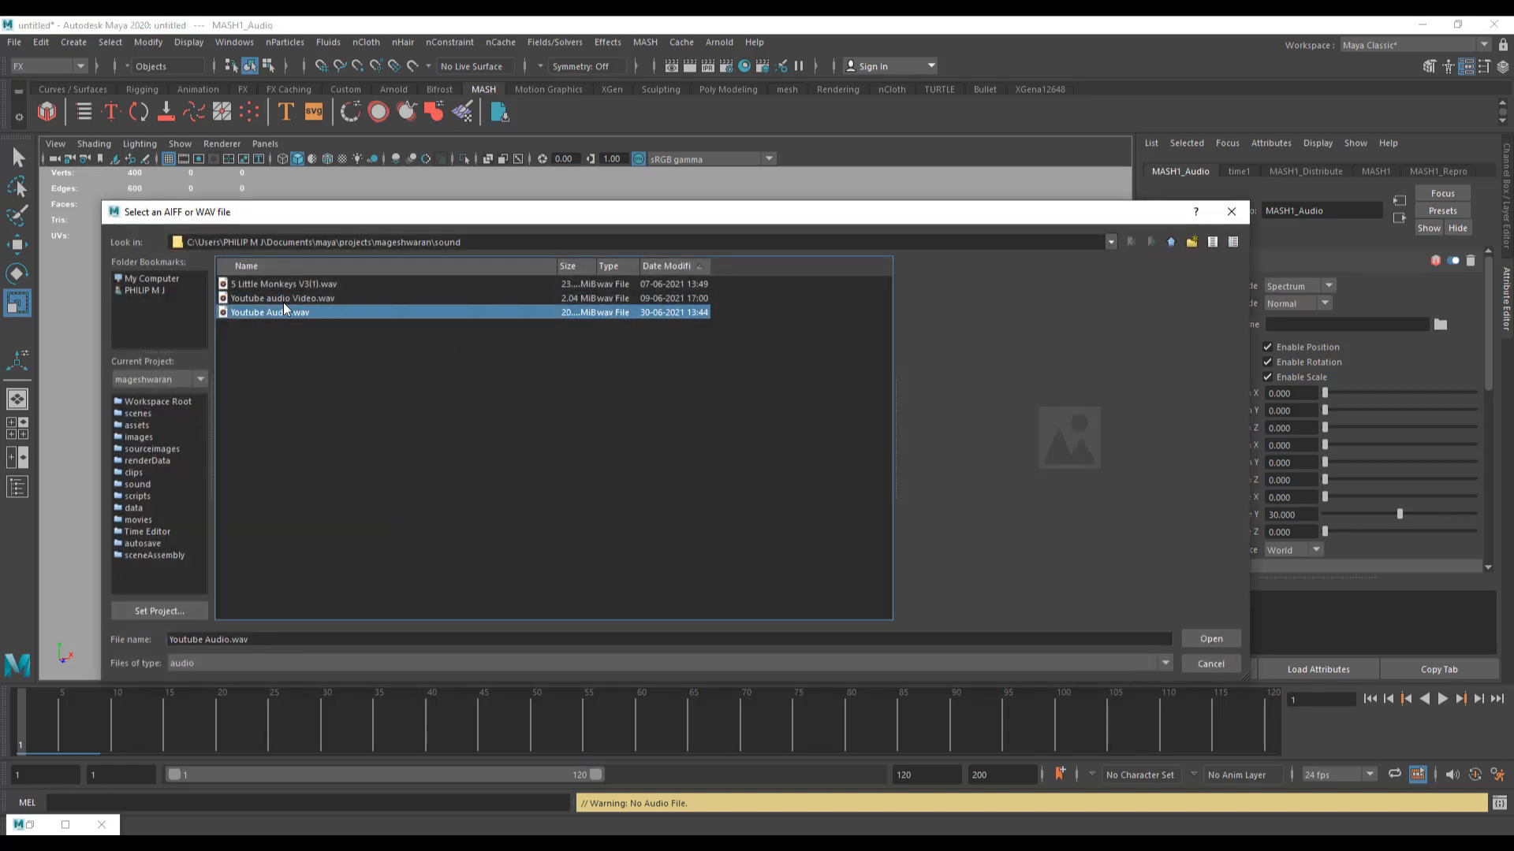
{"action": "left_click", "coordinate": [307, 299]}
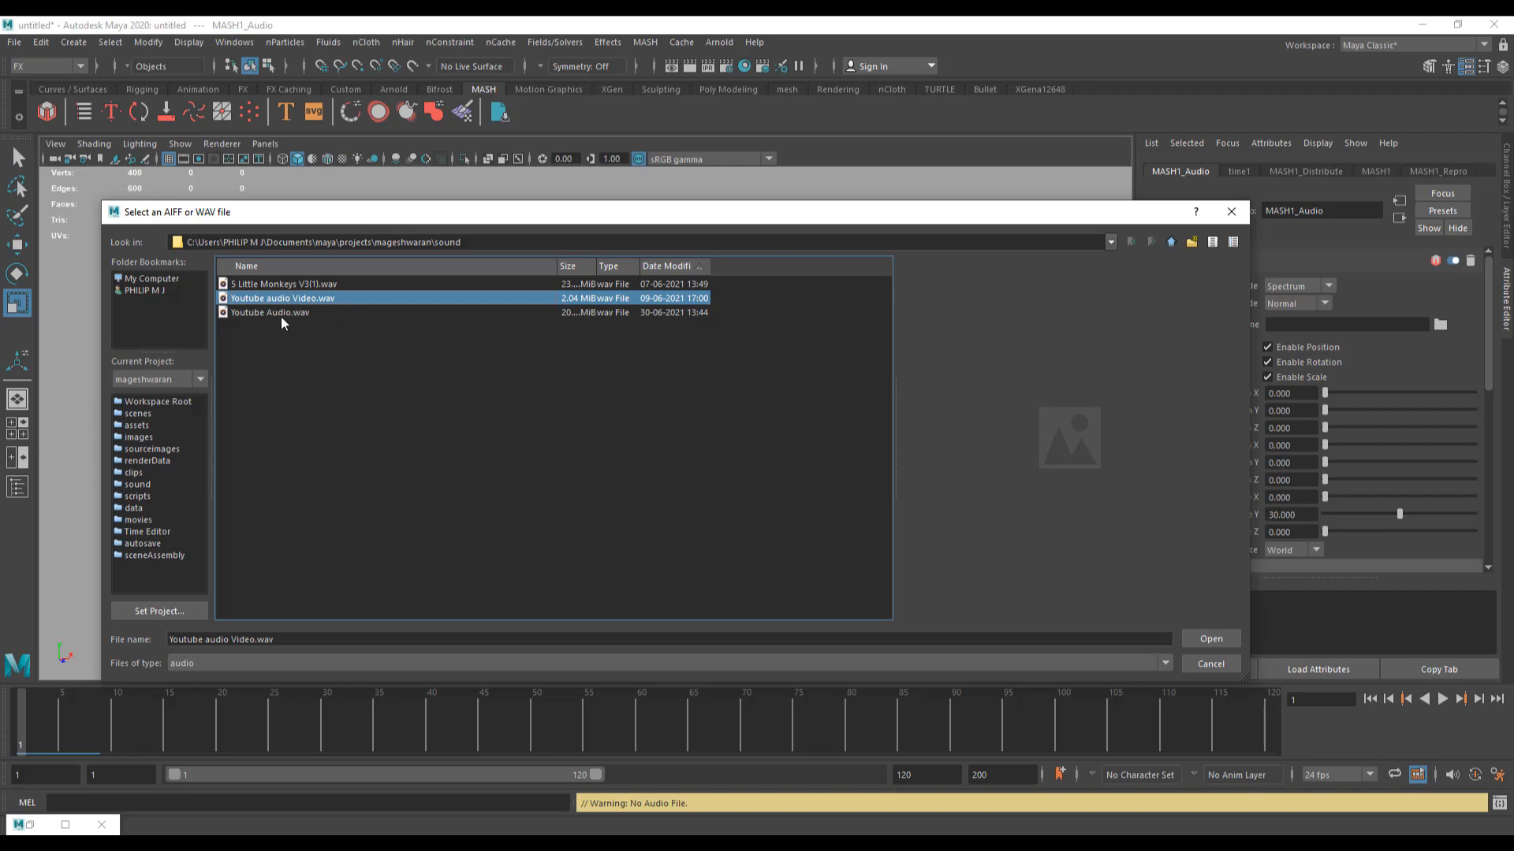
{"action": "left_click", "coordinate": [319, 313]}
{"action": "left_click", "coordinate": [1213, 640]}
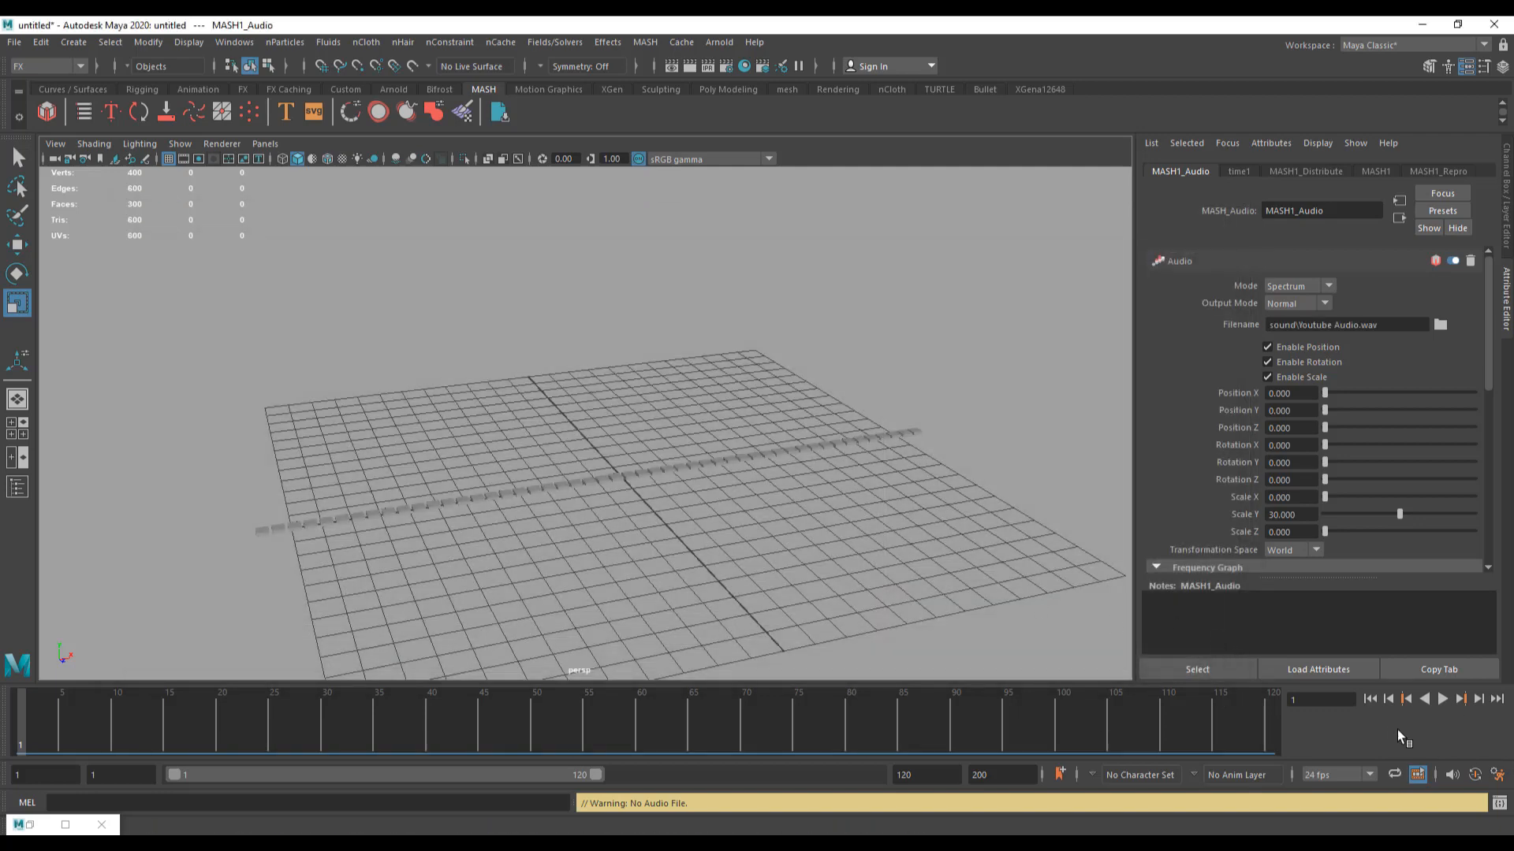
Step: Play the animation to preview the bars, hide the viewport grid, and stop playback
{"action": "left_click", "coordinate": [1442, 700]}
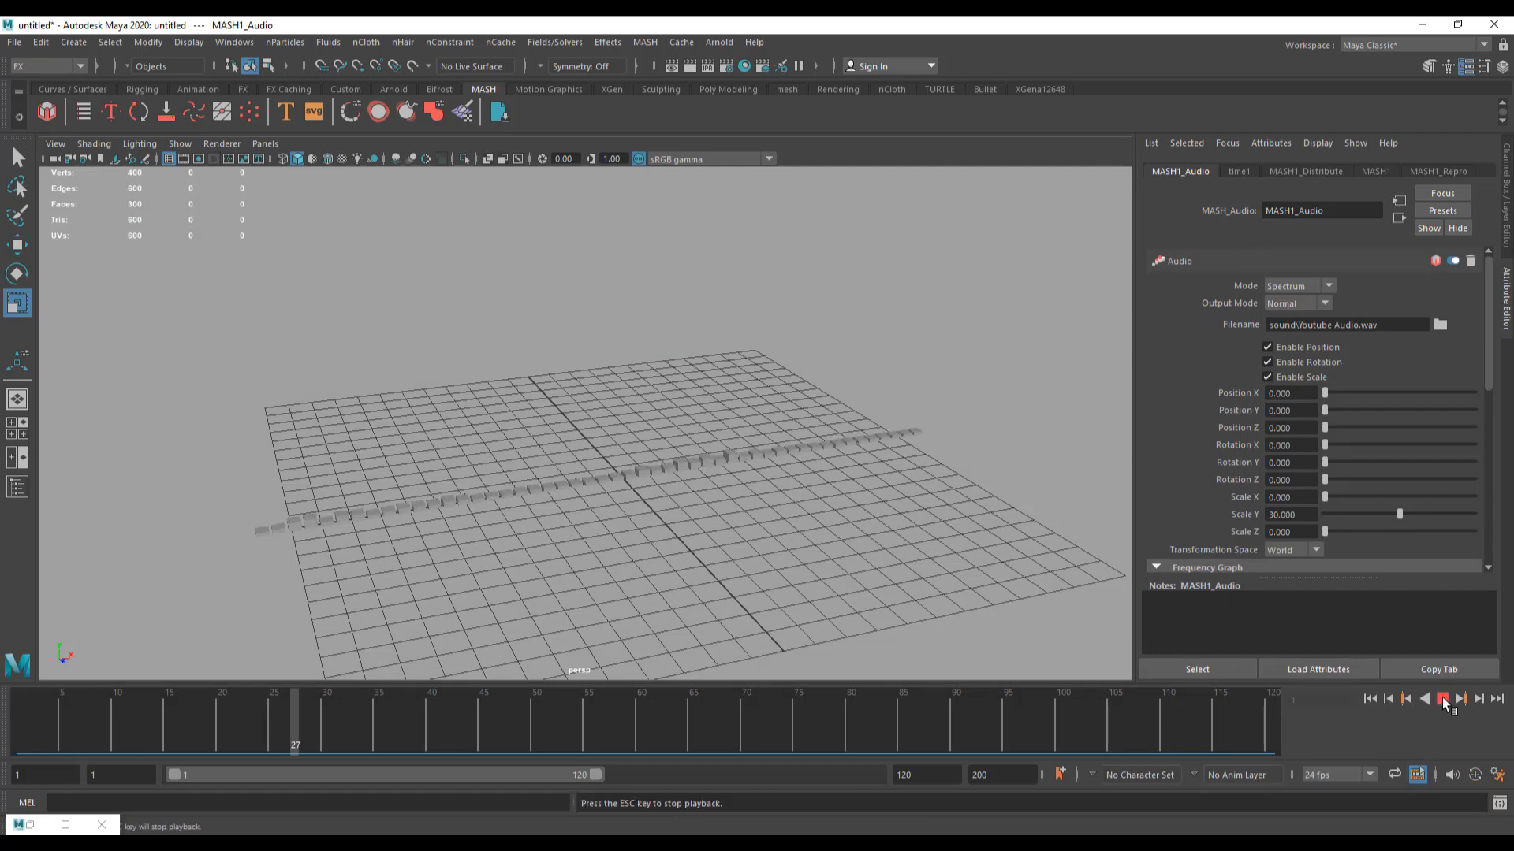
{"action": "left_click_drag", "start_coordinate": [945, 597], "coordinate": [919, 573], "text": "alt"}
{"action": "scroll", "coordinate": [806, 573], "scroll_direction": "up", "scroll_amount": 3}
{"action": "scroll", "coordinate": [838, 567], "scroll_direction": "down", "scroll_amount": 2}
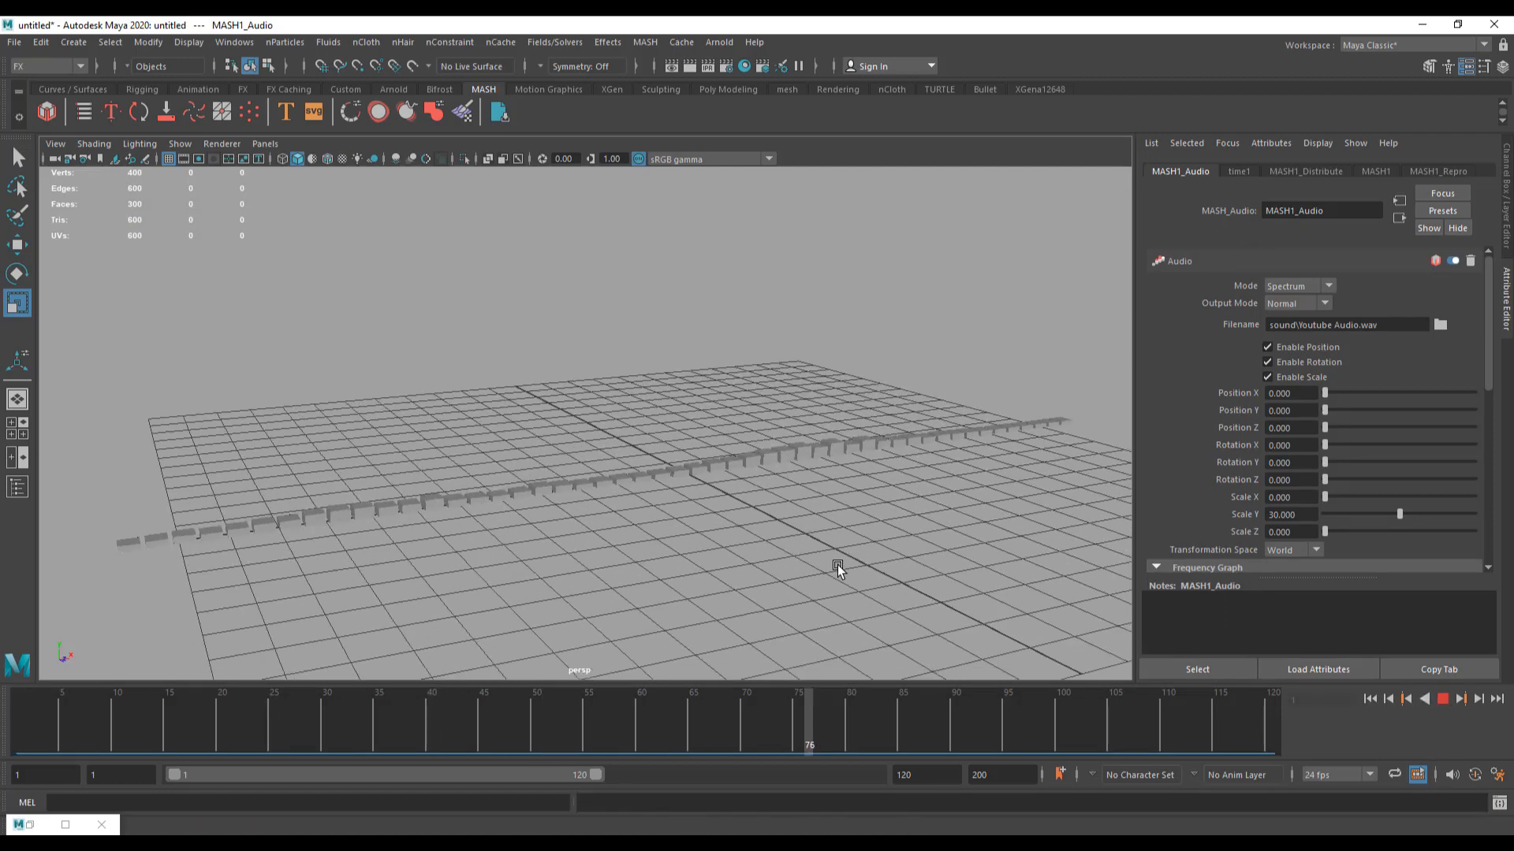
{"action": "left_click", "coordinate": [170, 162]}
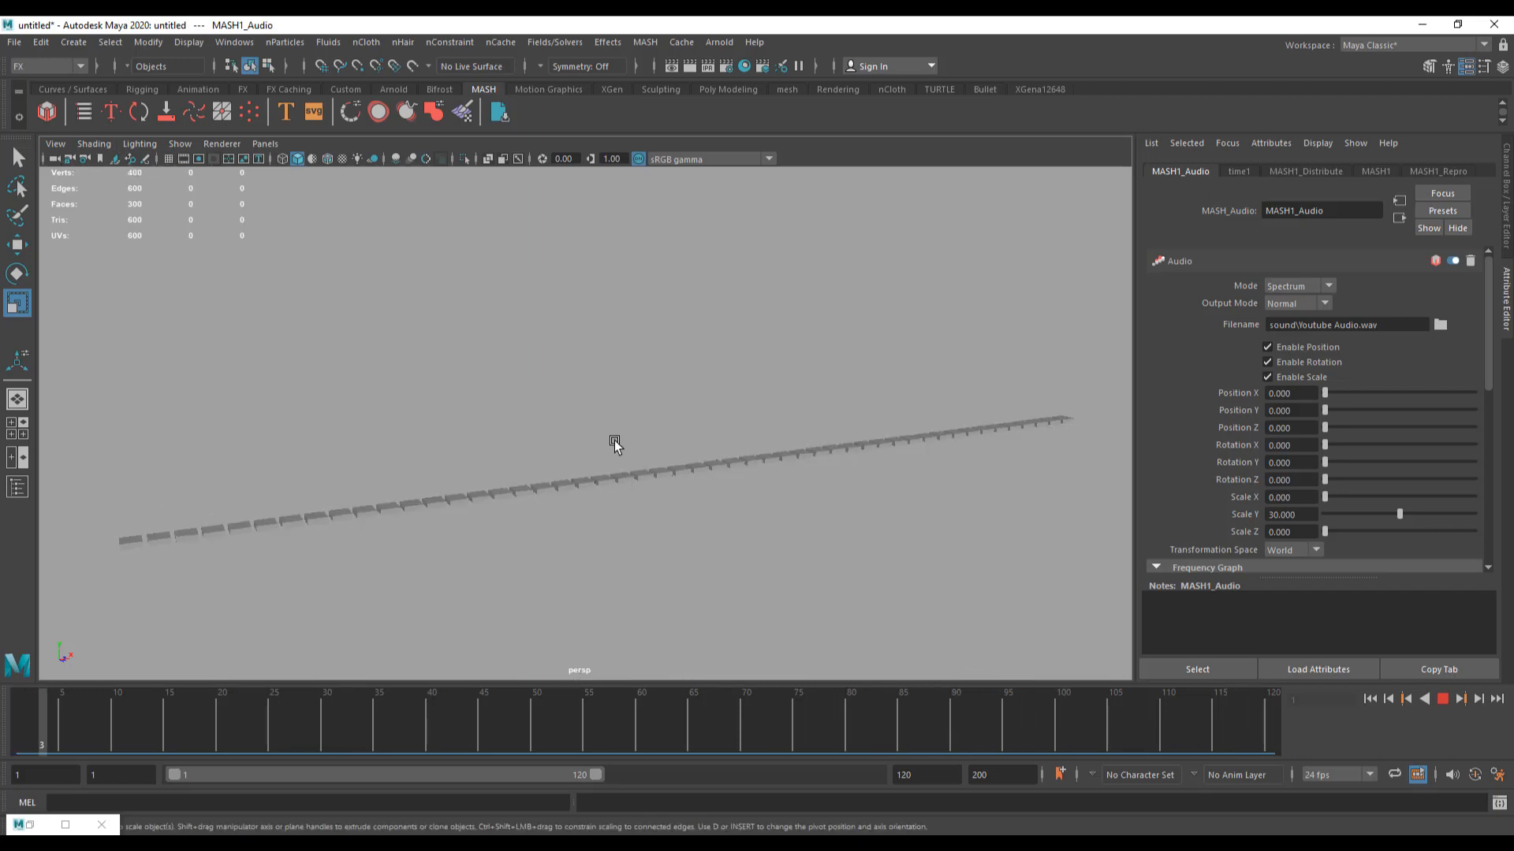
{"action": "scroll", "coordinate": [647, 443], "scroll_direction": "down", "scroll_amount": 1}
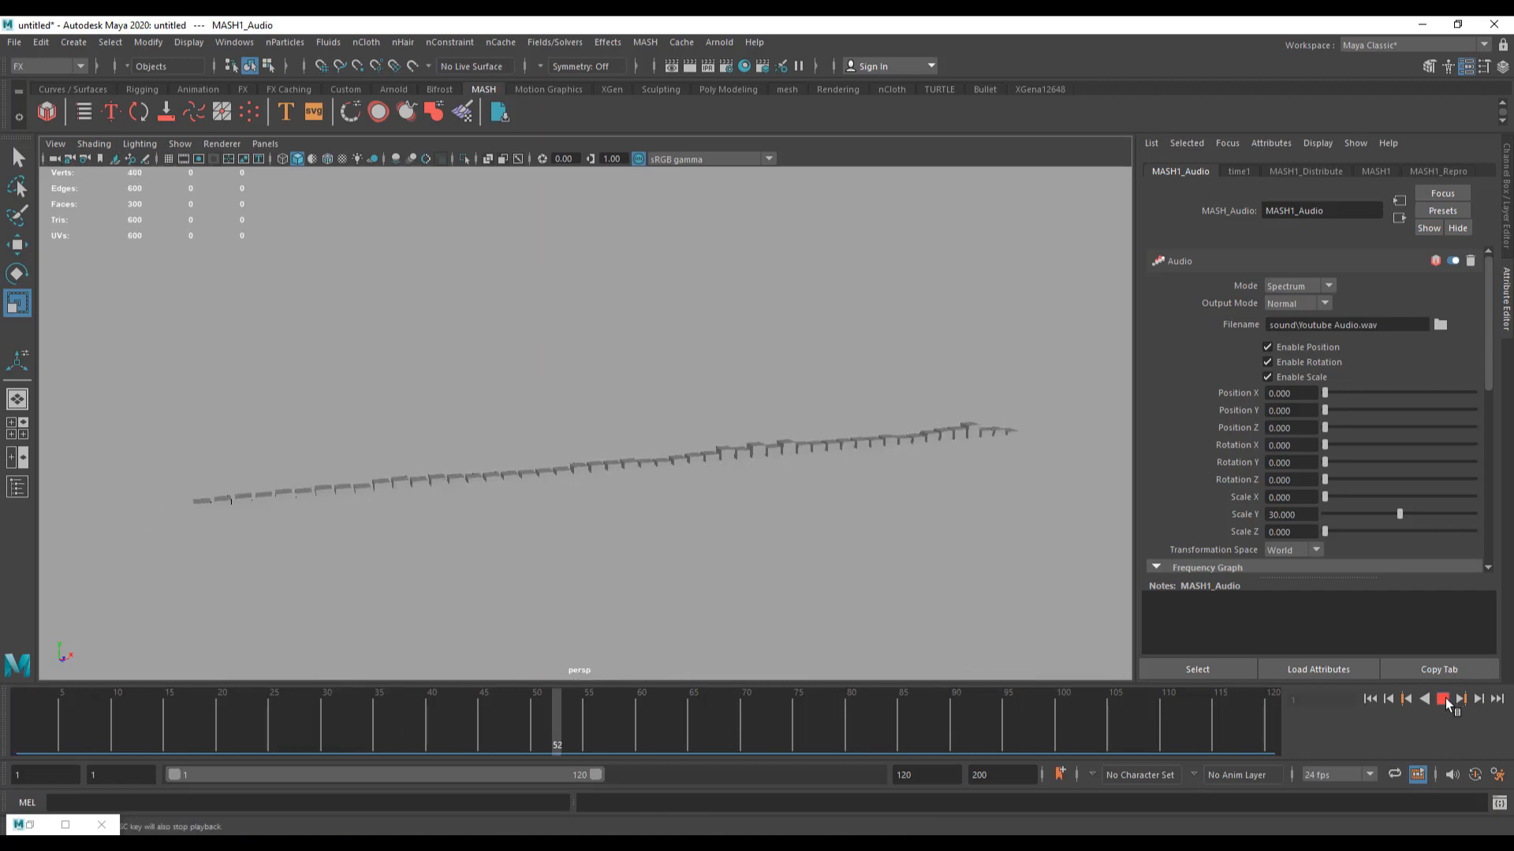
{"action": "left_click", "coordinate": [1443, 698]}
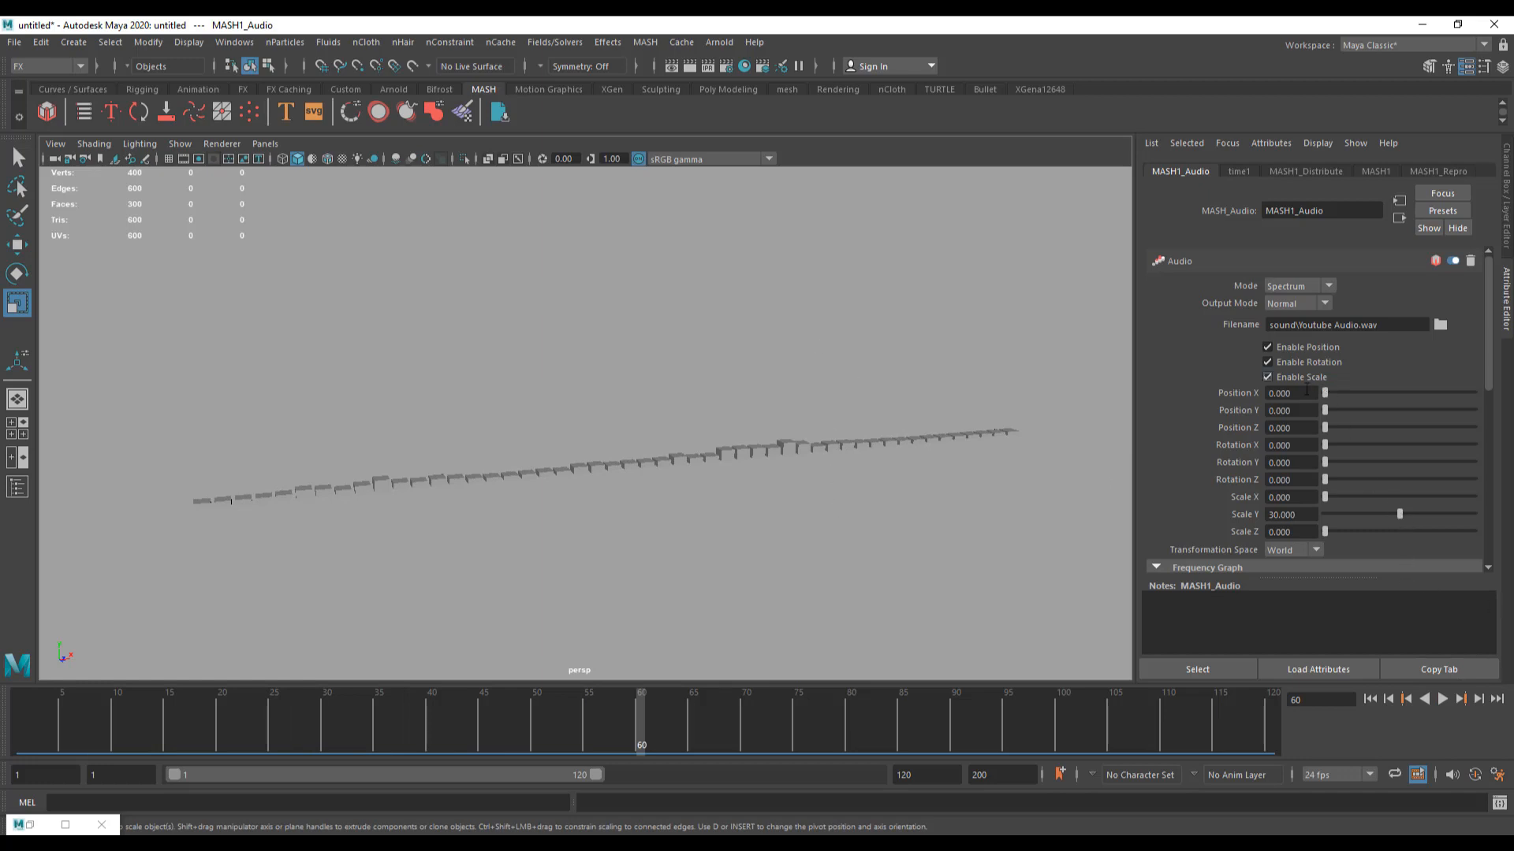
Step: Set the Audio node's Scale Y to 100
{"action": "left_click_drag", "start_coordinate": [1398, 518], "coordinate": [1512, 520]}
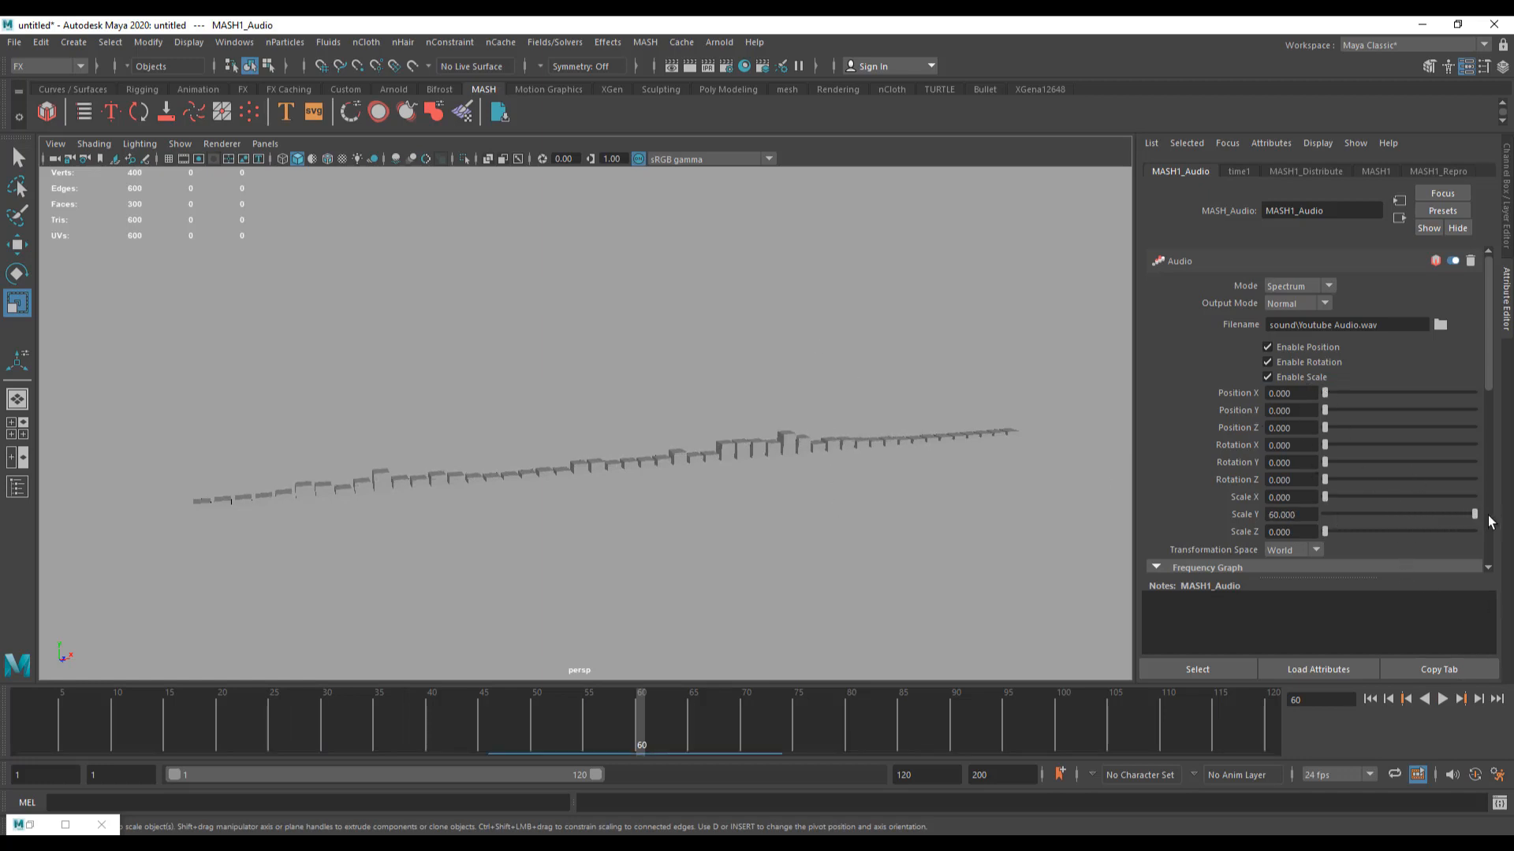
{"action": "left_click", "coordinate": [1304, 513]}
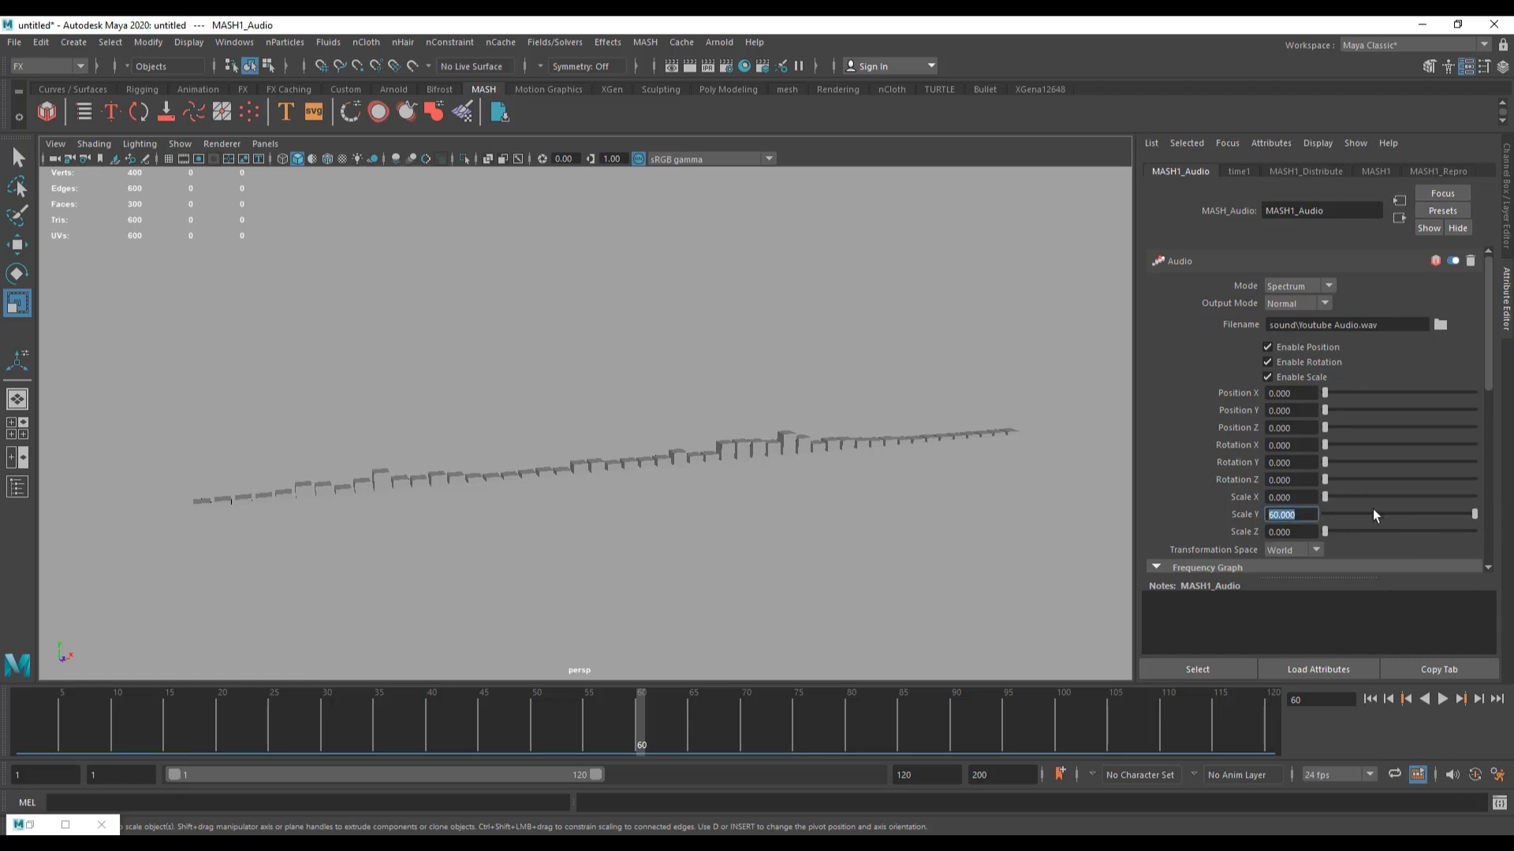
{"action": "type", "text": "100"}
{"action": "key", "text": "Return"}
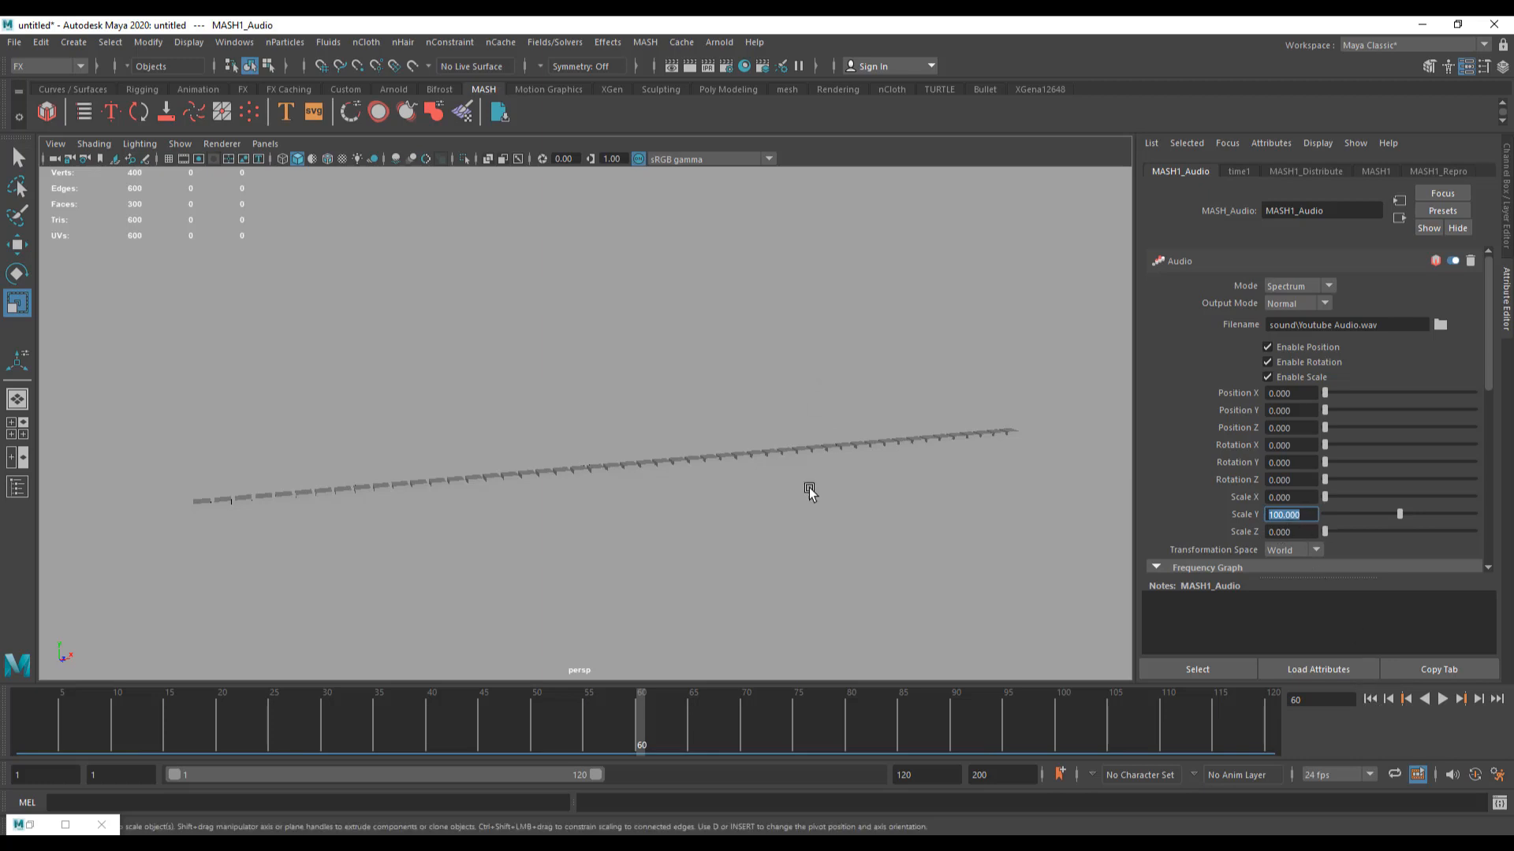
Step: Play the animation from the first frame to check the bar heights, then stop it
{"action": "left_click", "coordinate": [1369, 700]}
{"action": "left_click", "coordinate": [1443, 699]}
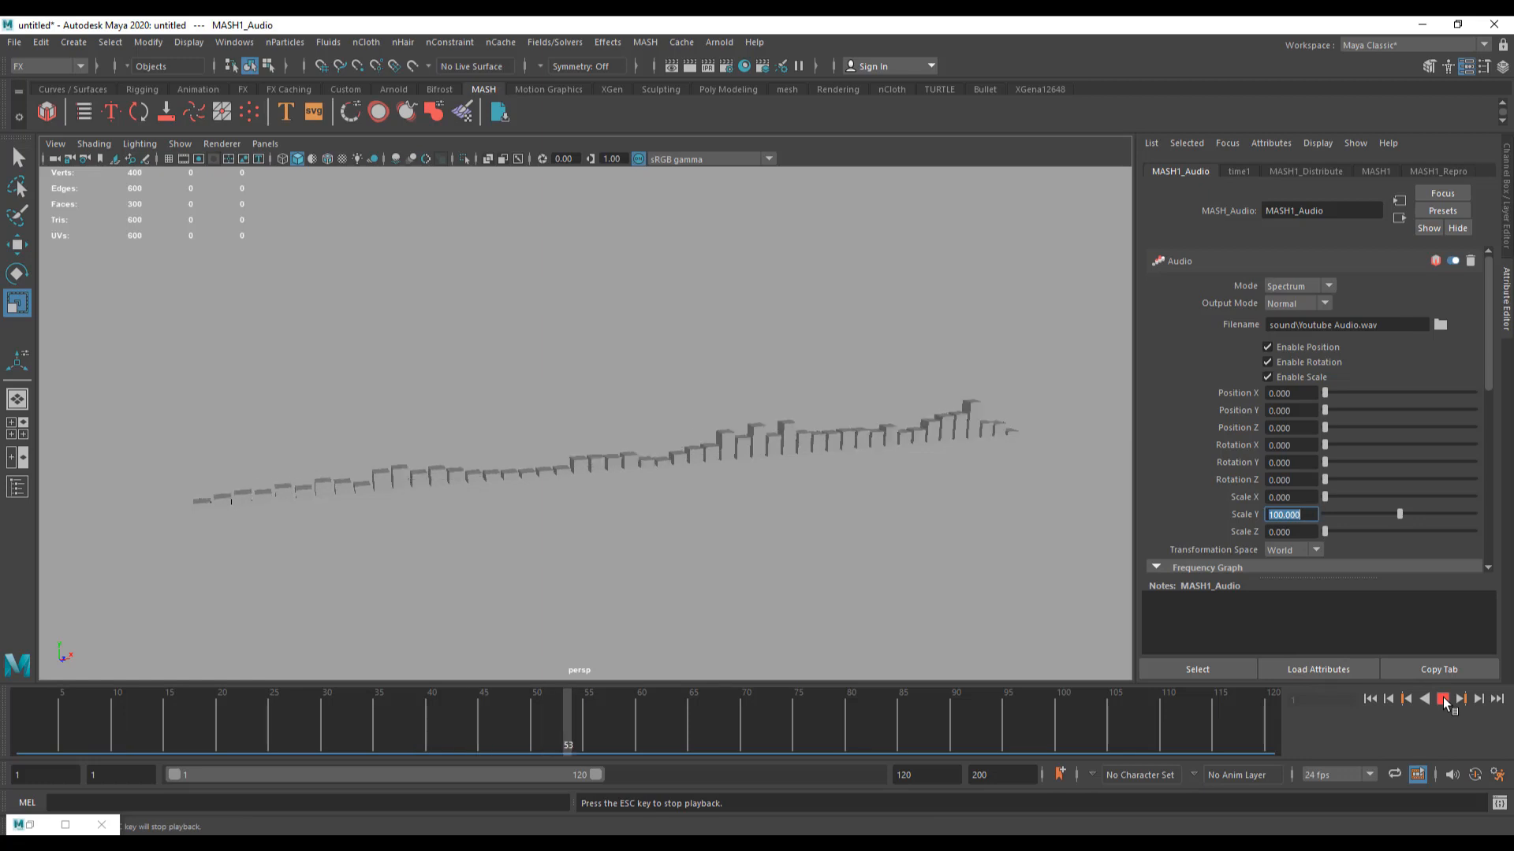
{"action": "left_click", "coordinate": [1443, 699]}
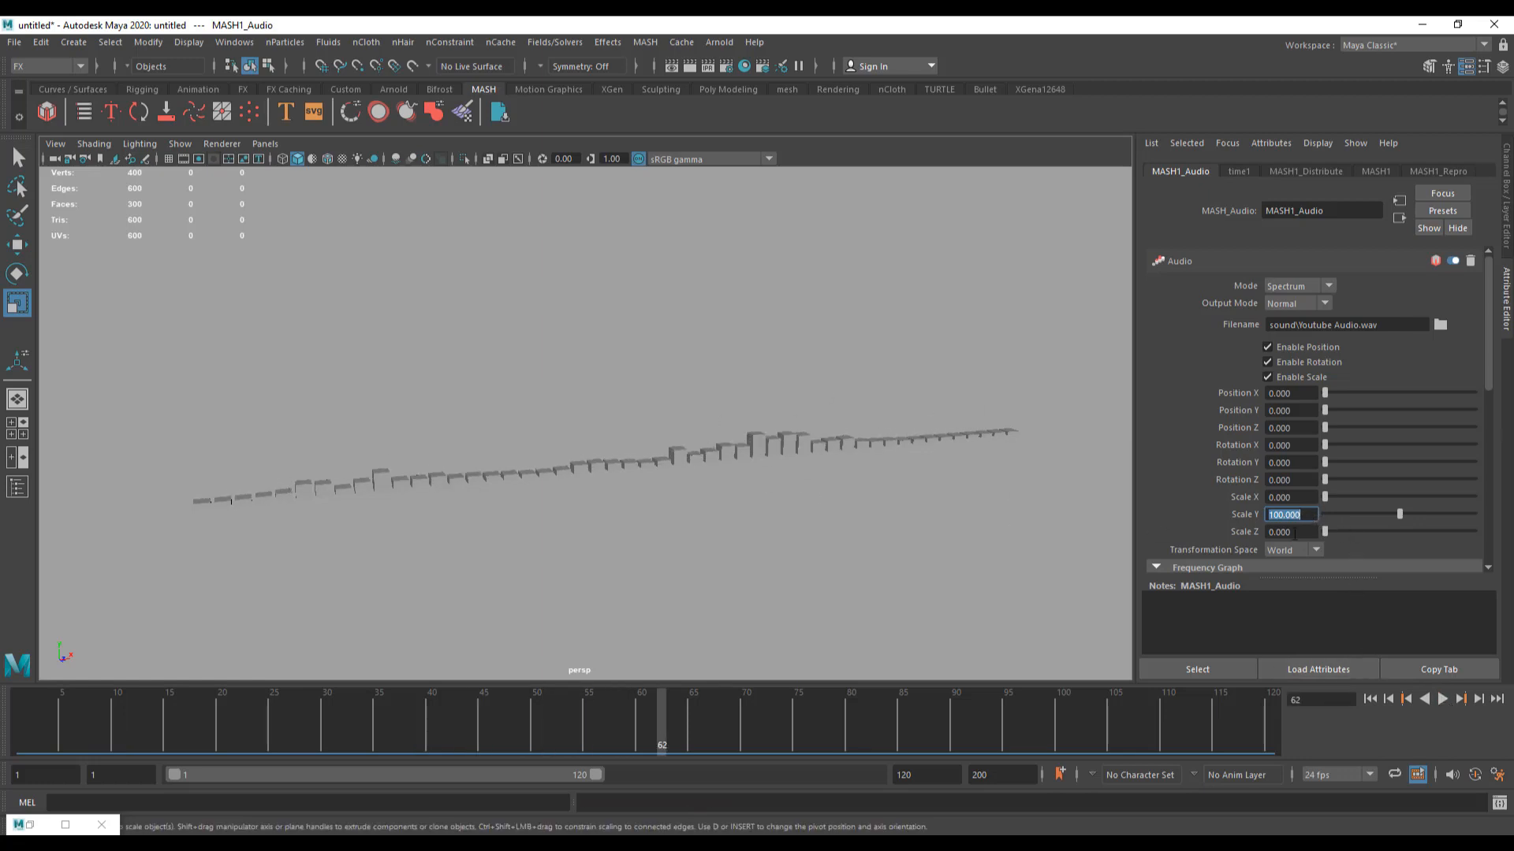
Step: Set the Audio node's Strength to 5
{"action": "scroll", "coordinate": [1351, 526], "scroll_direction": "down", "scroll_amount": 10}
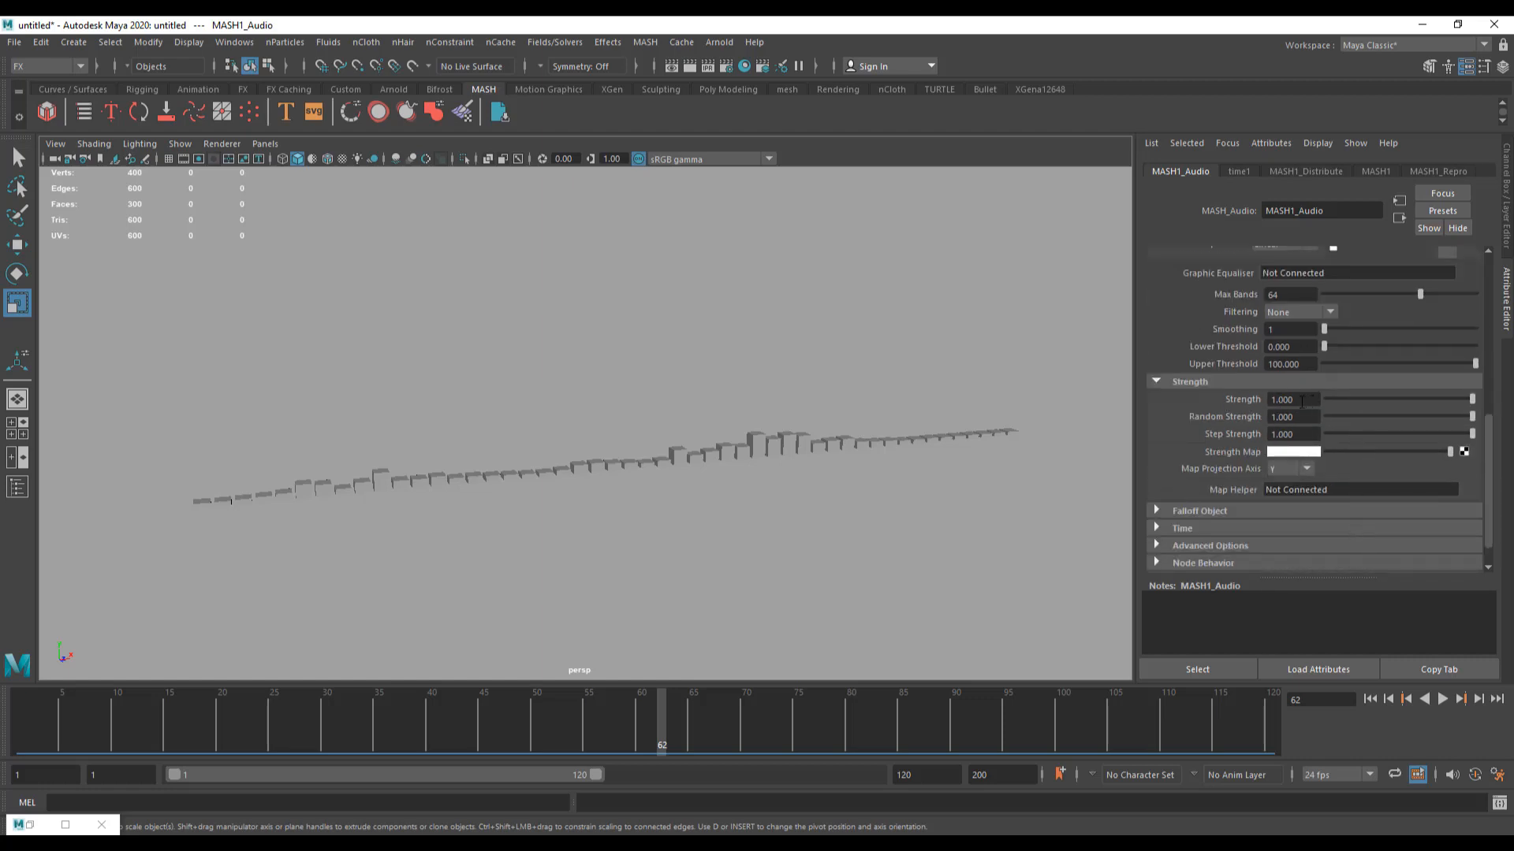
{"action": "left_click", "coordinate": [1272, 399]}
{"action": "type", "text": "5"}
{"action": "key", "text": "Return"}
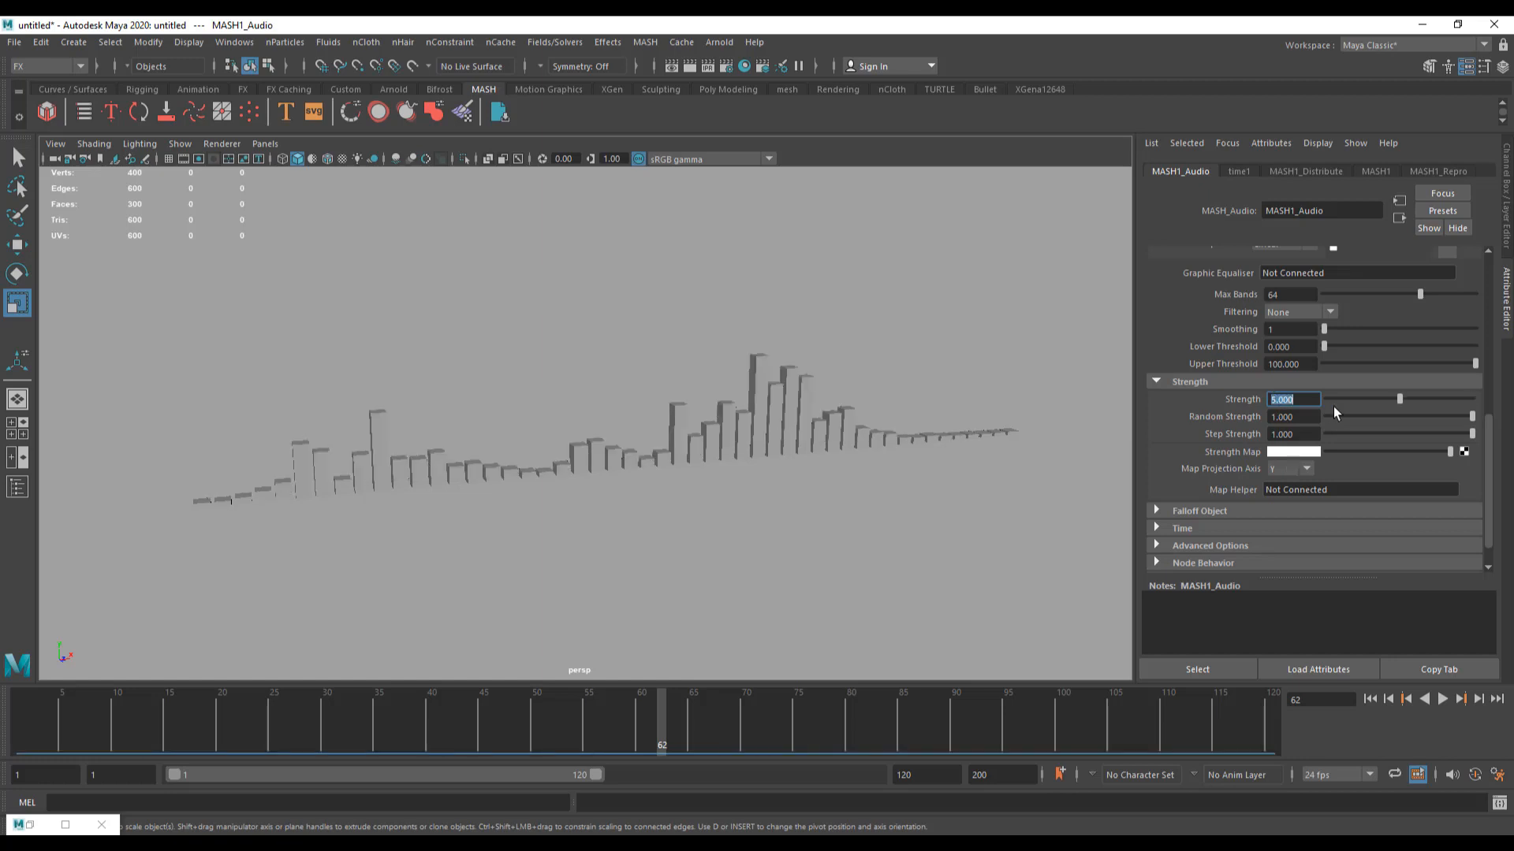
Step: Try raising the Audio node's Position Y to 5.106 and reset it to 0
{"action": "scroll", "coordinate": [1336, 477], "scroll_direction": "up", "scroll_amount": 6}
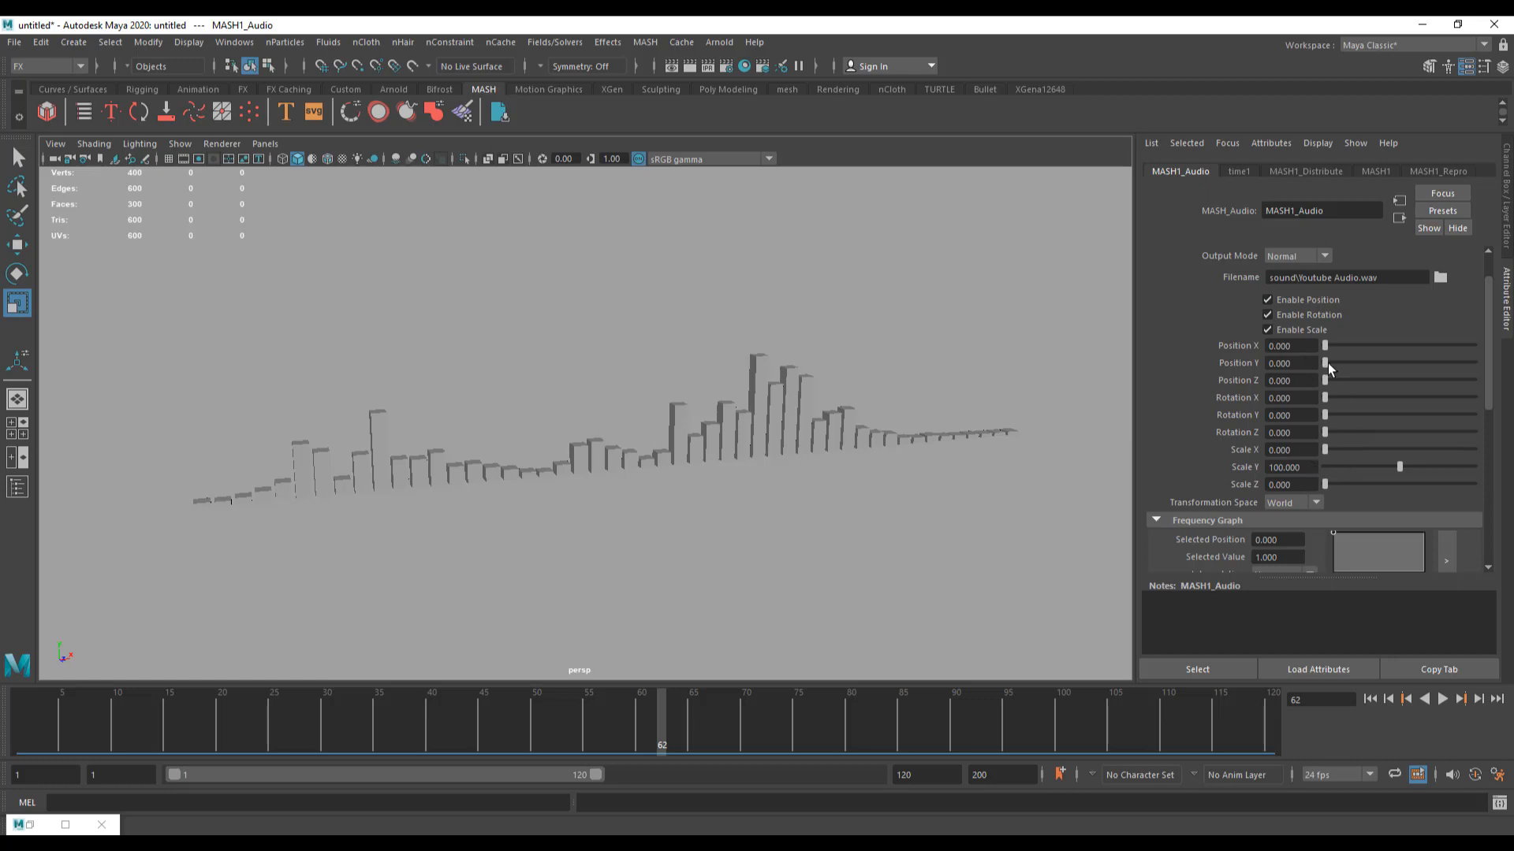
{"action": "left_click_drag", "start_coordinate": [1325, 364], "coordinate": [1399, 369]}
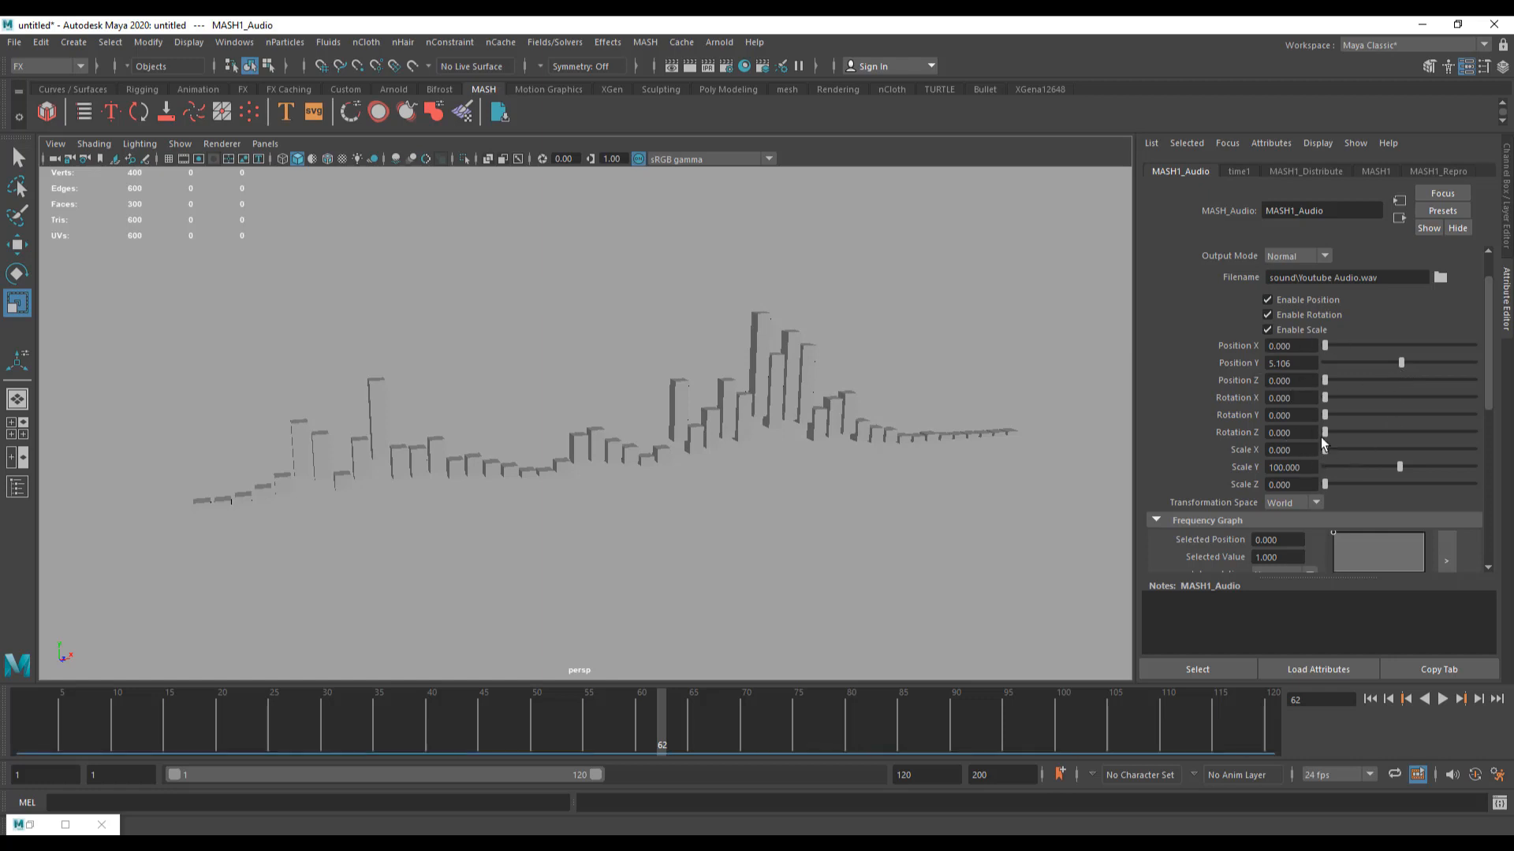
{"action": "scroll", "coordinate": [1347, 437], "scroll_direction": "down", "scroll_amount": 10}
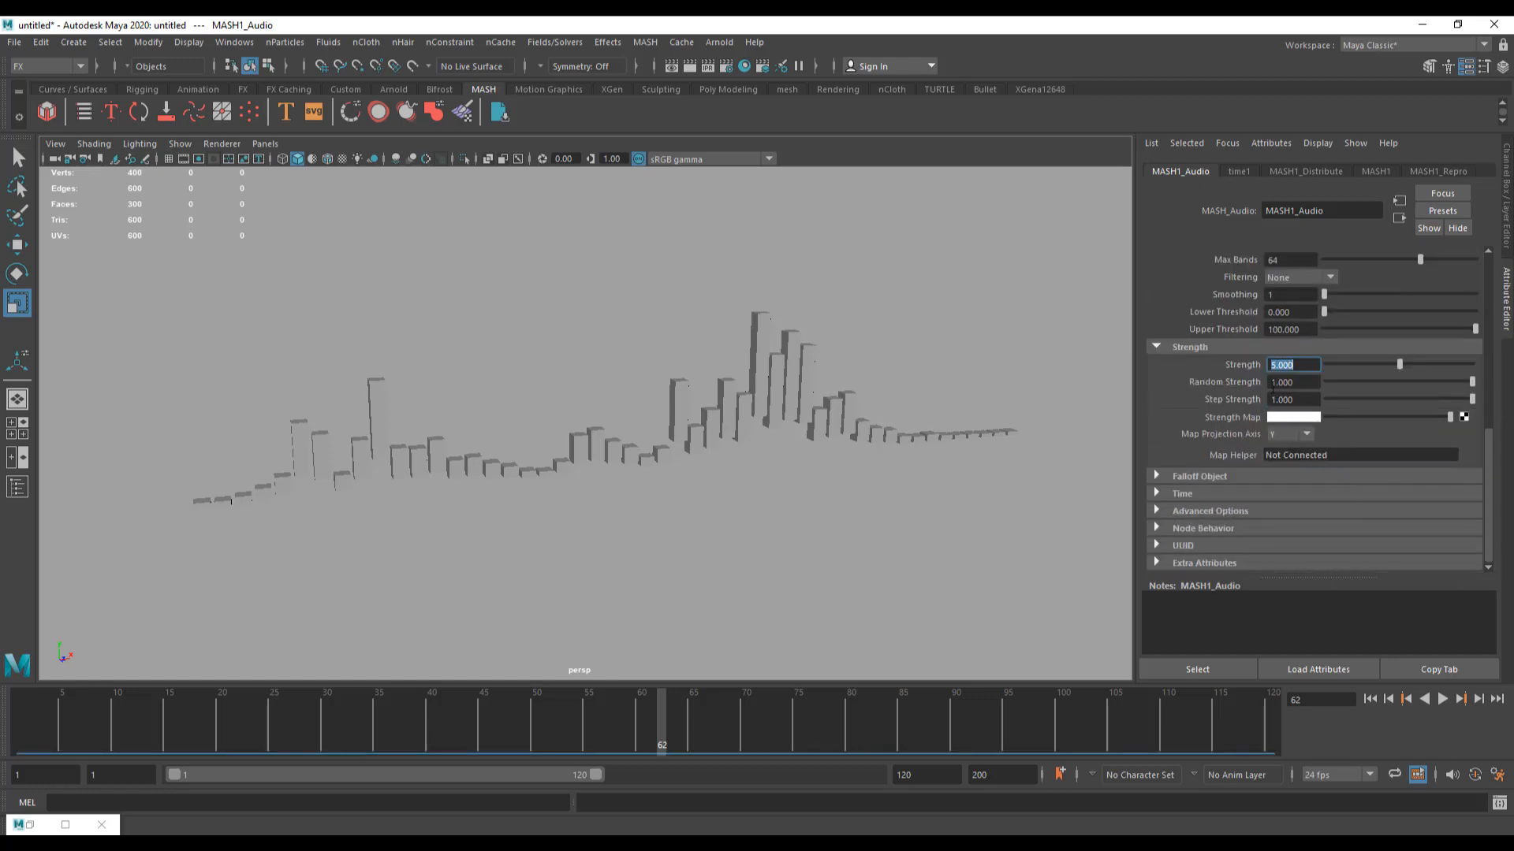
{"action": "scroll", "coordinate": [1320, 381], "scroll_direction": "up", "scroll_amount": 10}
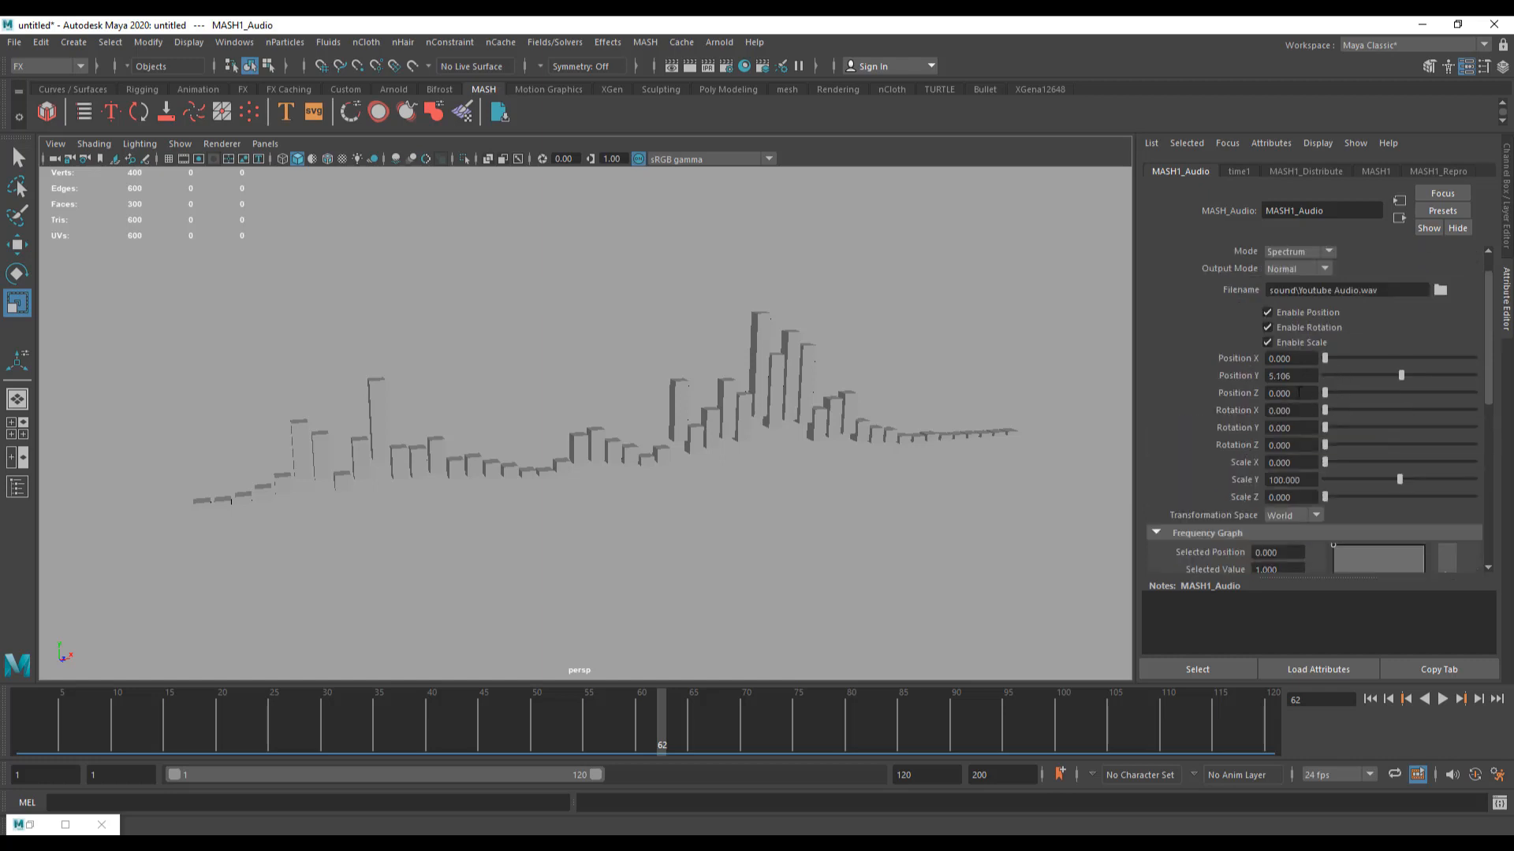
{"action": "scroll", "coordinate": [1373, 466], "scroll_direction": "down", "scroll_amount": 5}
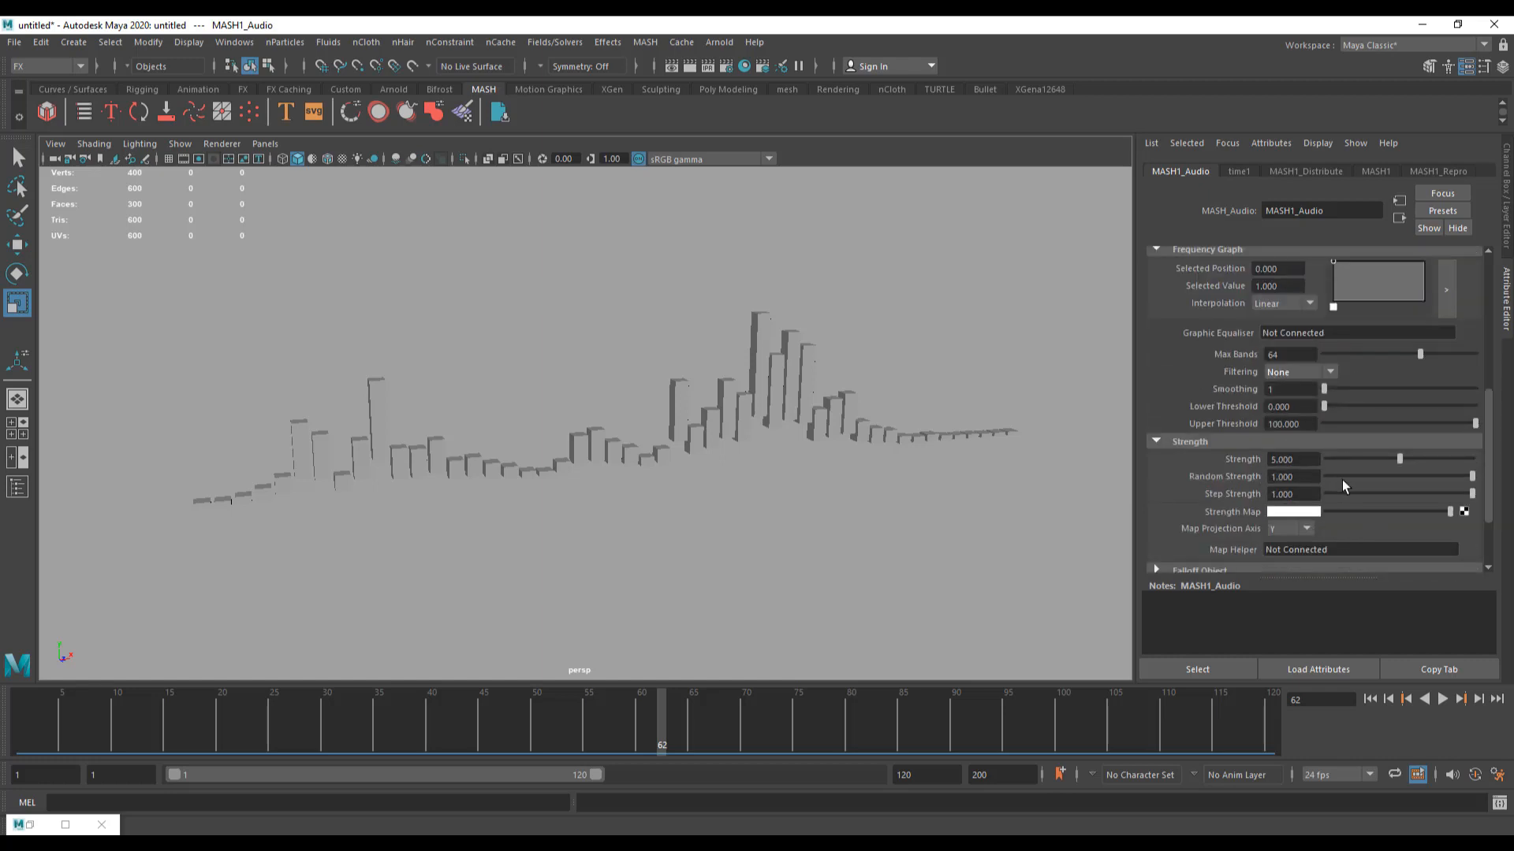
{"action": "scroll", "coordinate": [1342, 480], "scroll_direction": "up", "scroll_amount": 5}
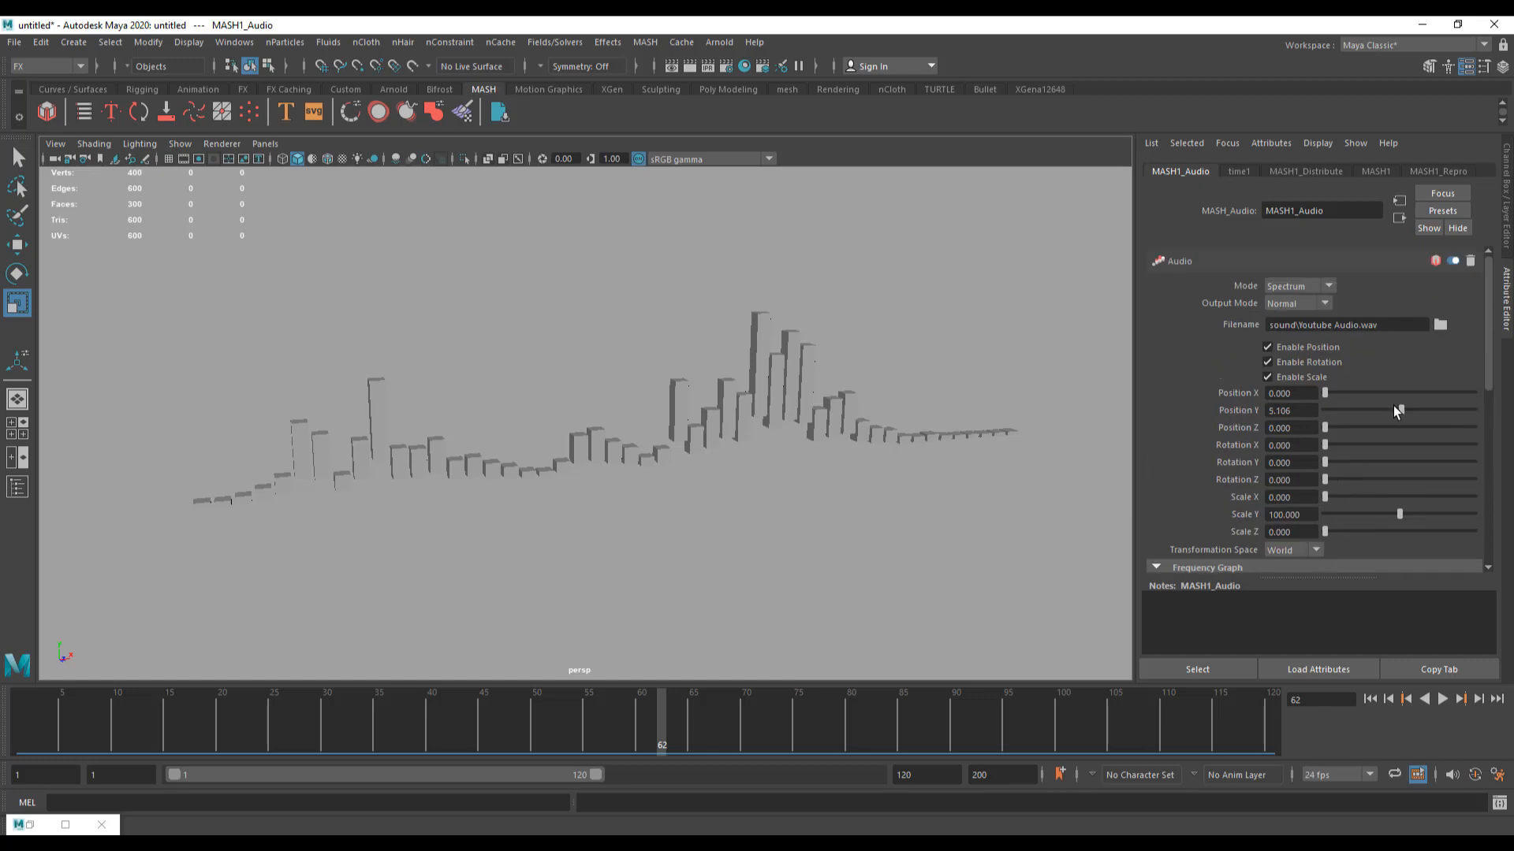
{"action": "left_click_drag", "start_coordinate": [1393, 410], "coordinate": [1316, 413]}
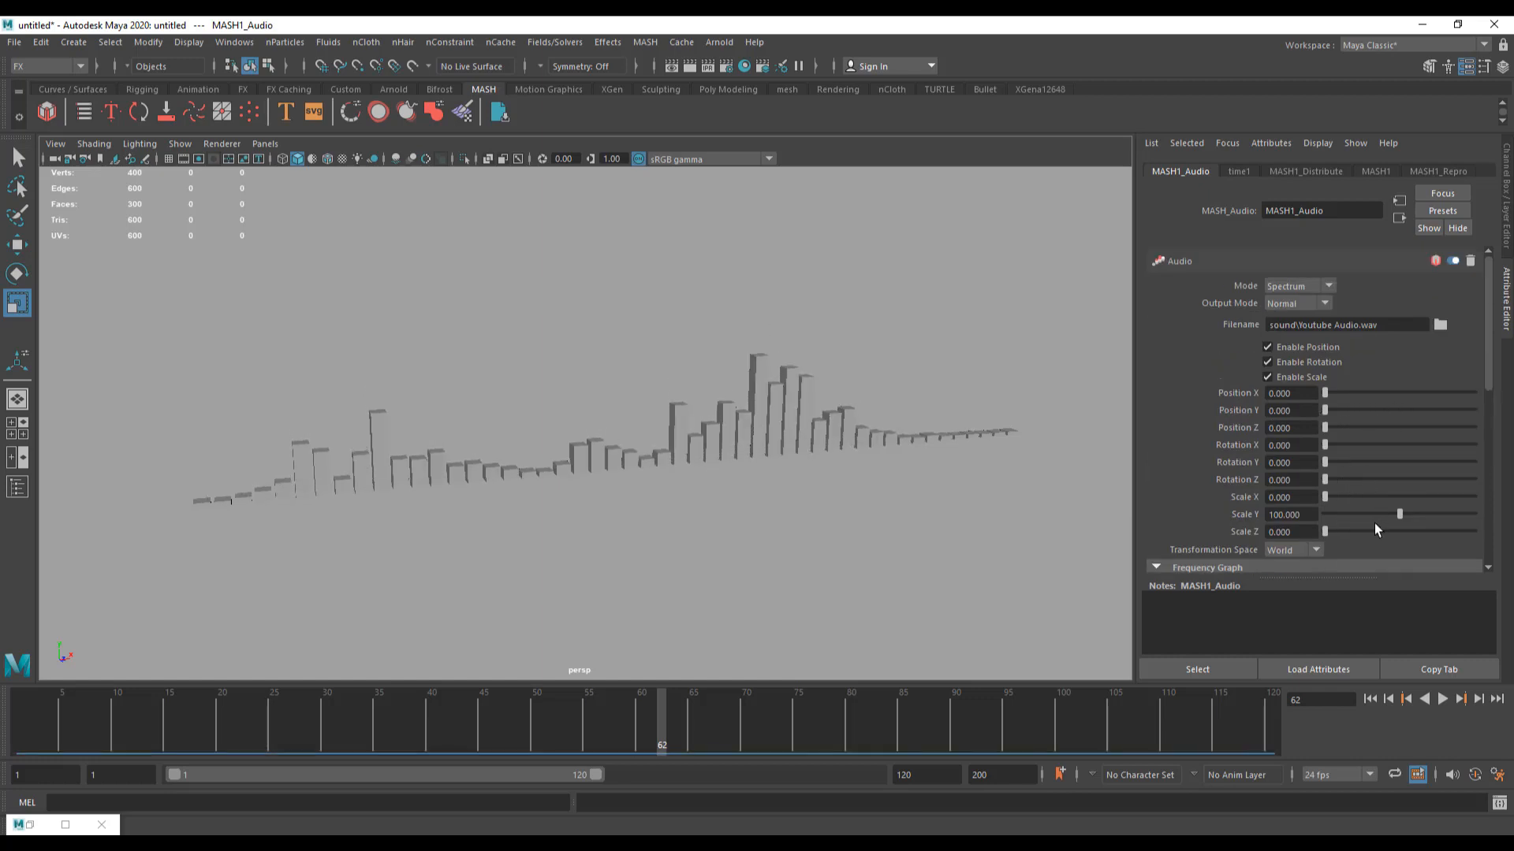
Step: Raise the Audio node's Scale Y to 169.149
{"action": "left_click_drag", "start_coordinate": [1398, 514], "coordinate": [1449, 517]}
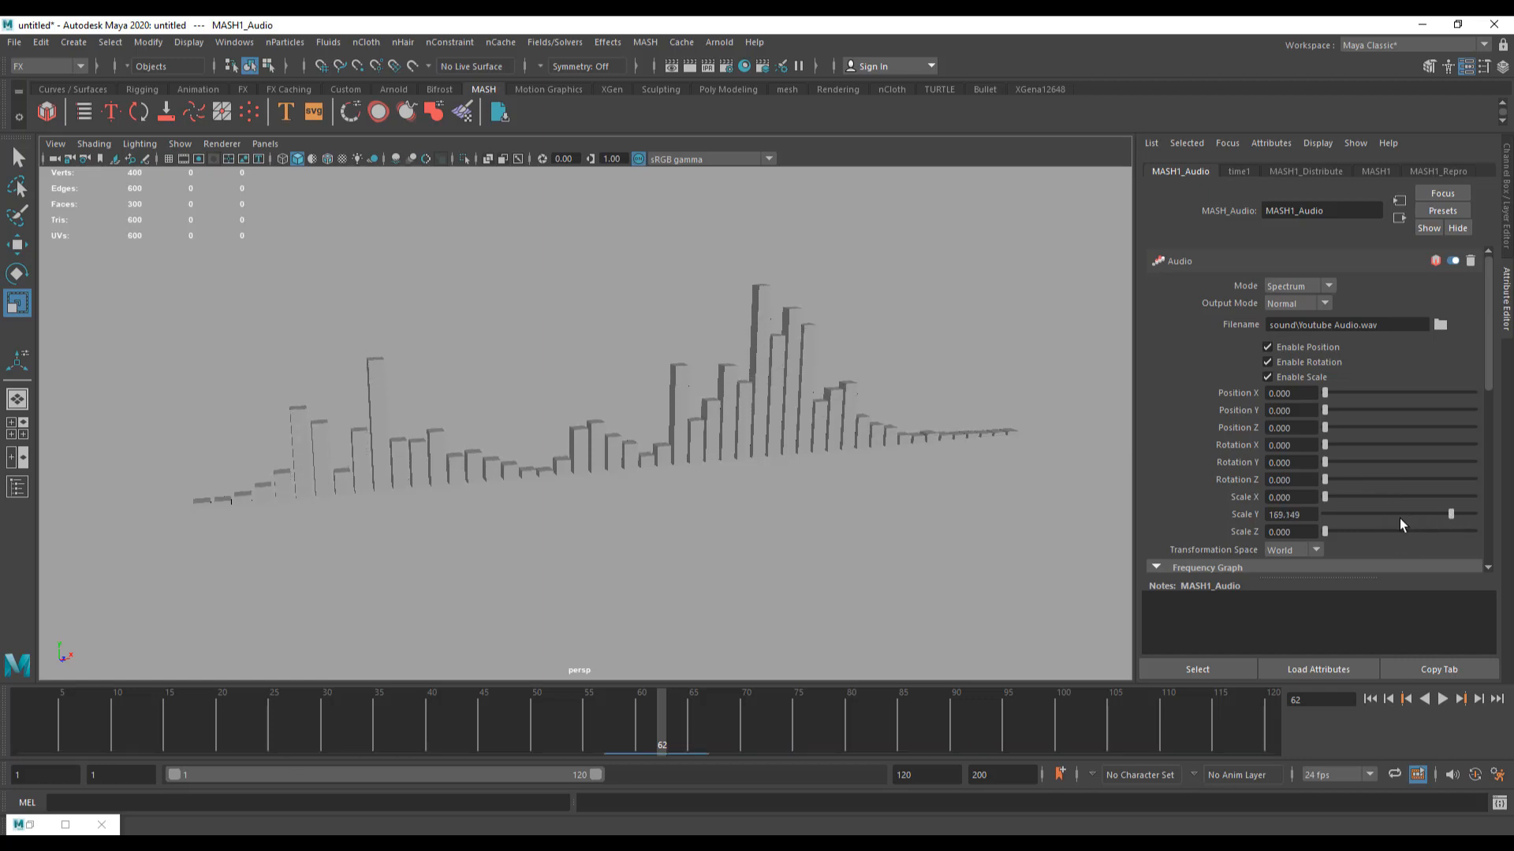
{"action": "scroll", "coordinate": [1365, 495], "scroll_direction": "down", "scroll_amount": 5}
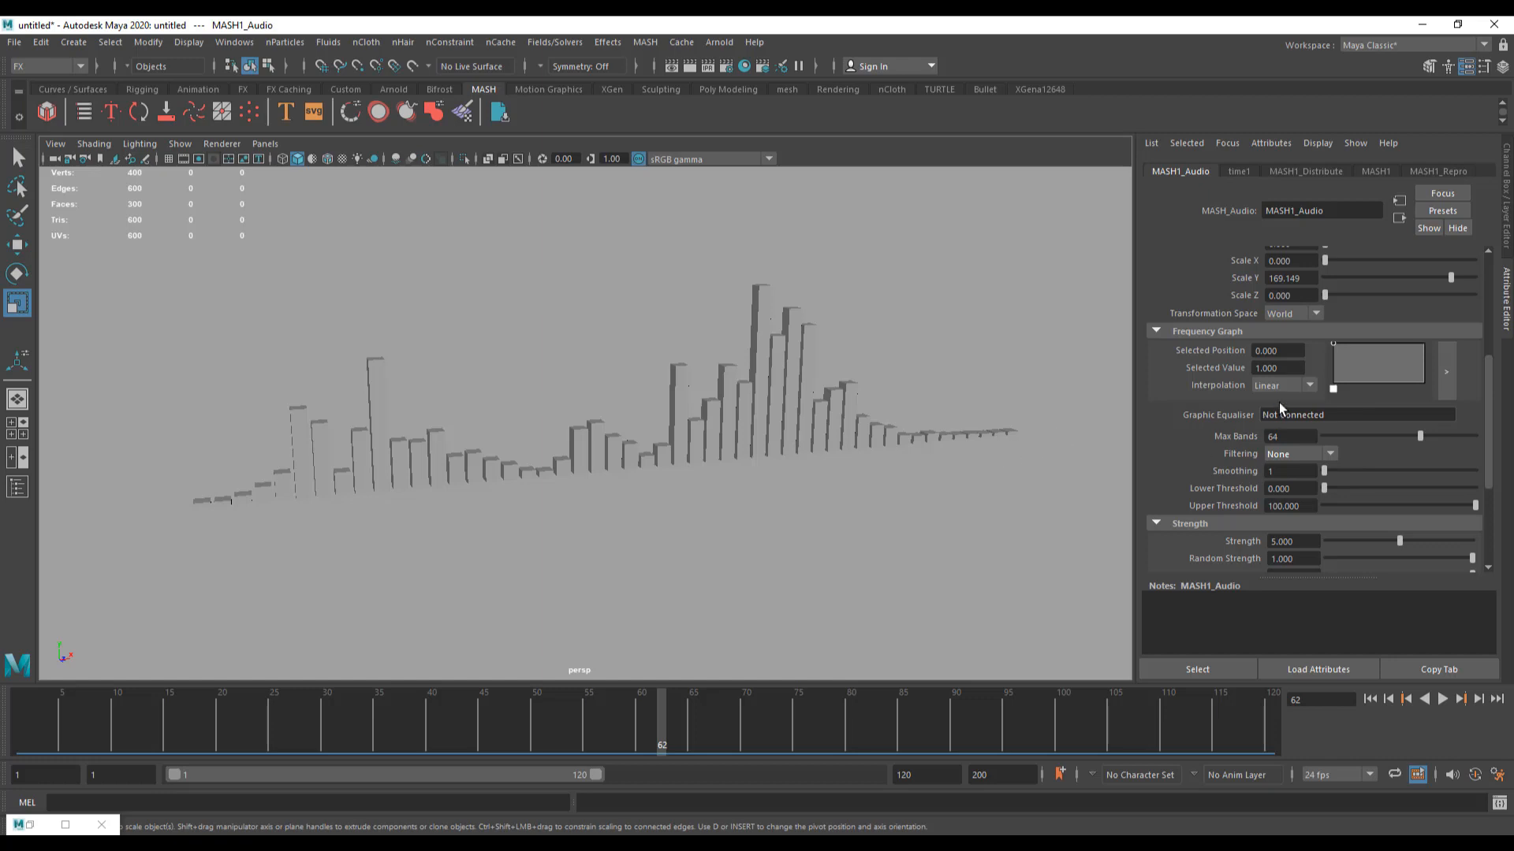
{"action": "scroll", "coordinate": [1279, 409], "scroll_direction": "up", "scroll_amount": 5}
Step: Reduce the Number of Points in the MASH1_Distribute node to 49
{"action": "left_click", "coordinate": [1329, 173]}
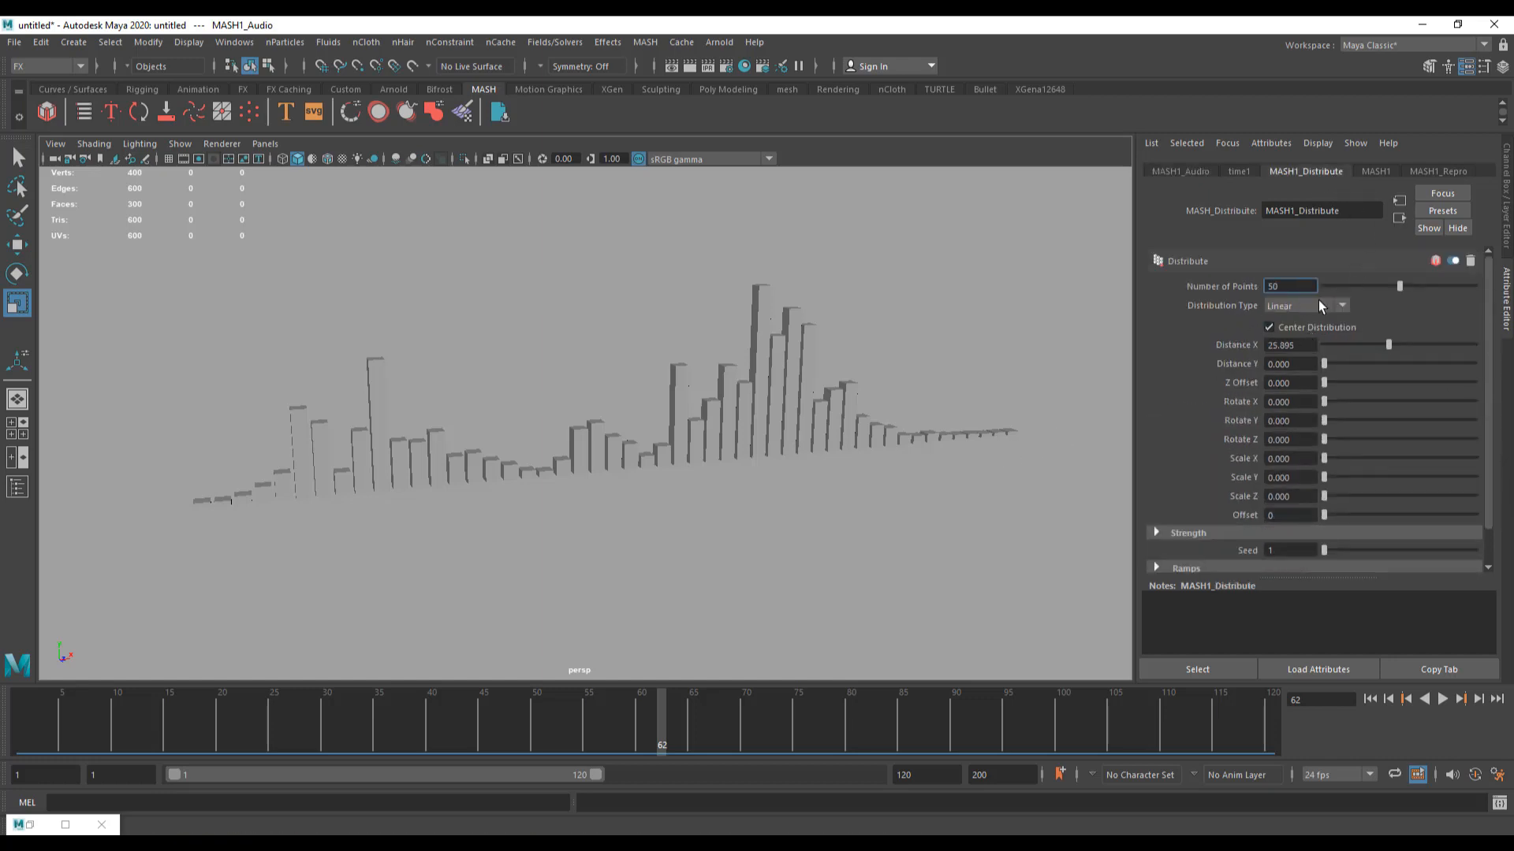
{"action": "left_click_drag", "start_coordinate": [1400, 289], "coordinate": [1397, 292]}
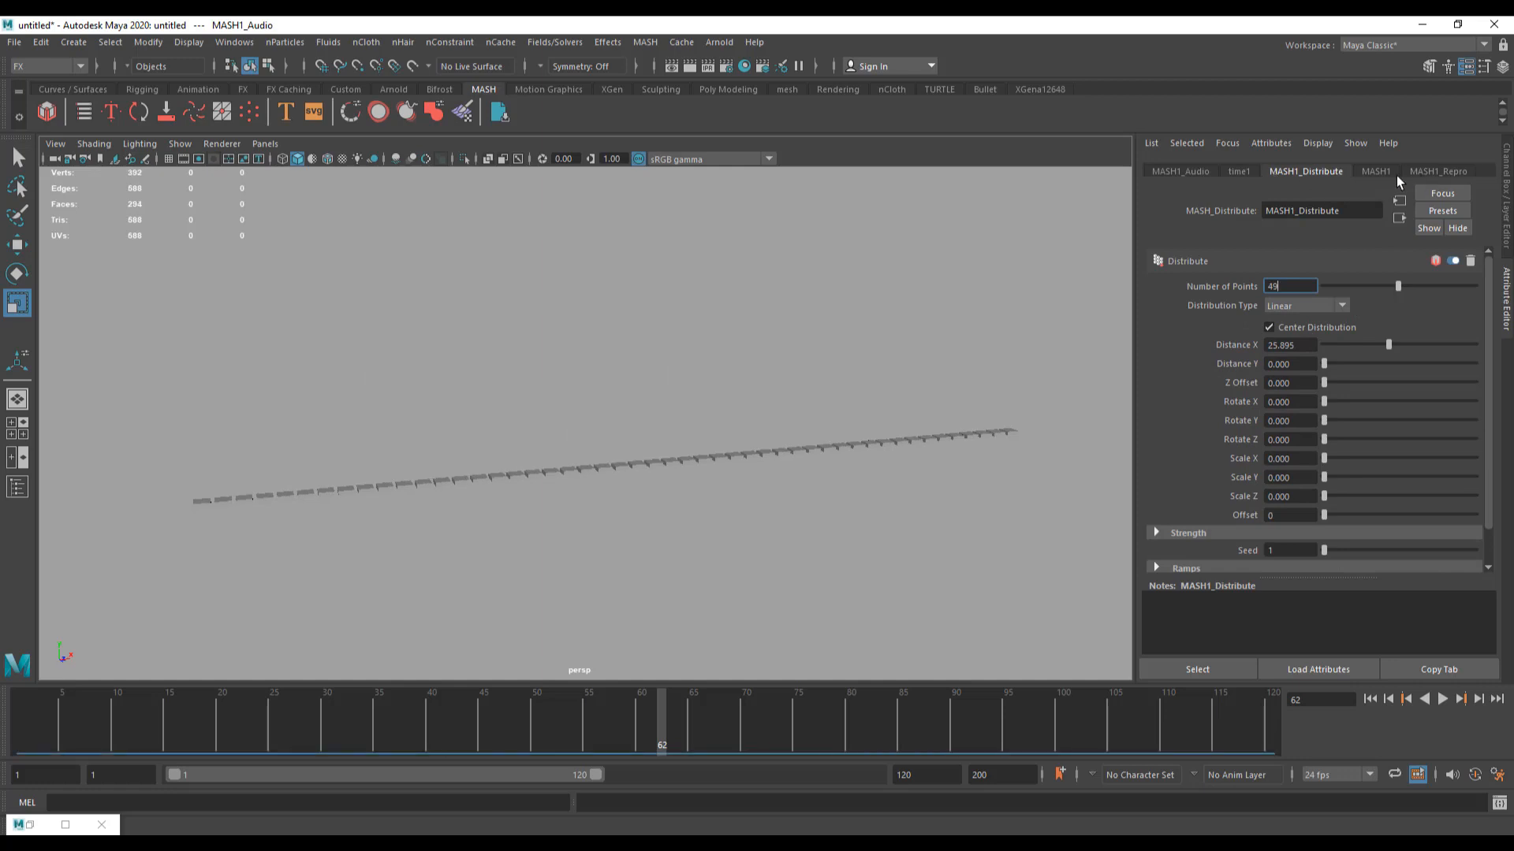
Step: Raise the Audio node's Max Bands to 92 and play the animation from the first frame
{"action": "left_click", "coordinate": [1187, 172]}
{"action": "scroll", "coordinate": [1376, 461], "scroll_direction": "down", "scroll_amount": 2}
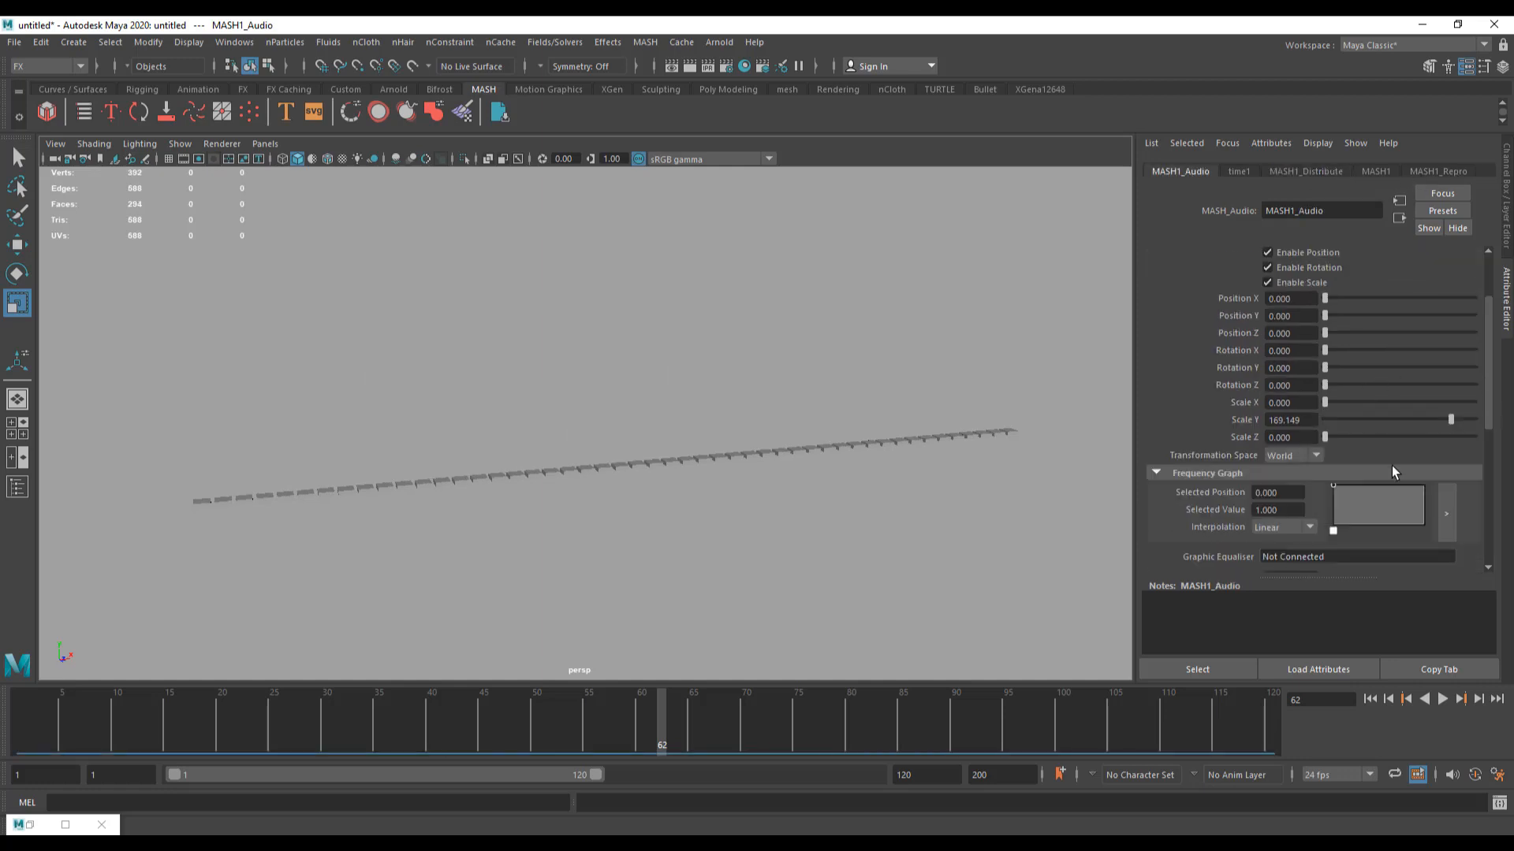
{"action": "scroll", "coordinate": [1368, 467], "scroll_direction": "down", "scroll_amount": 5}
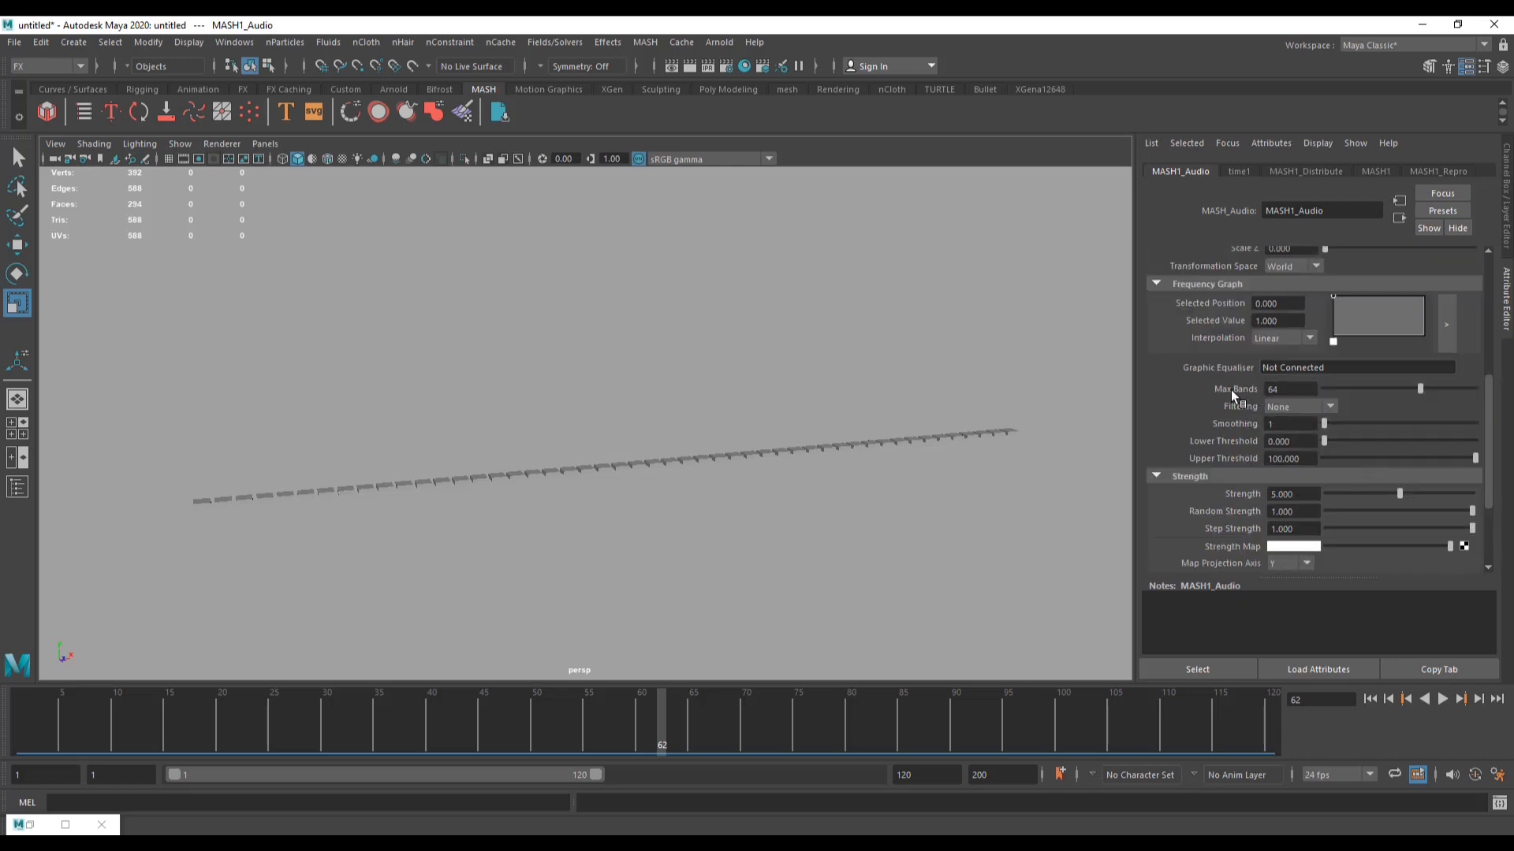
{"action": "left_click_drag", "start_coordinate": [1422, 390], "coordinate": [1459, 390]}
{"action": "left_click", "coordinate": [1370, 699]}
{"action": "left_click", "coordinate": [1442, 699]}
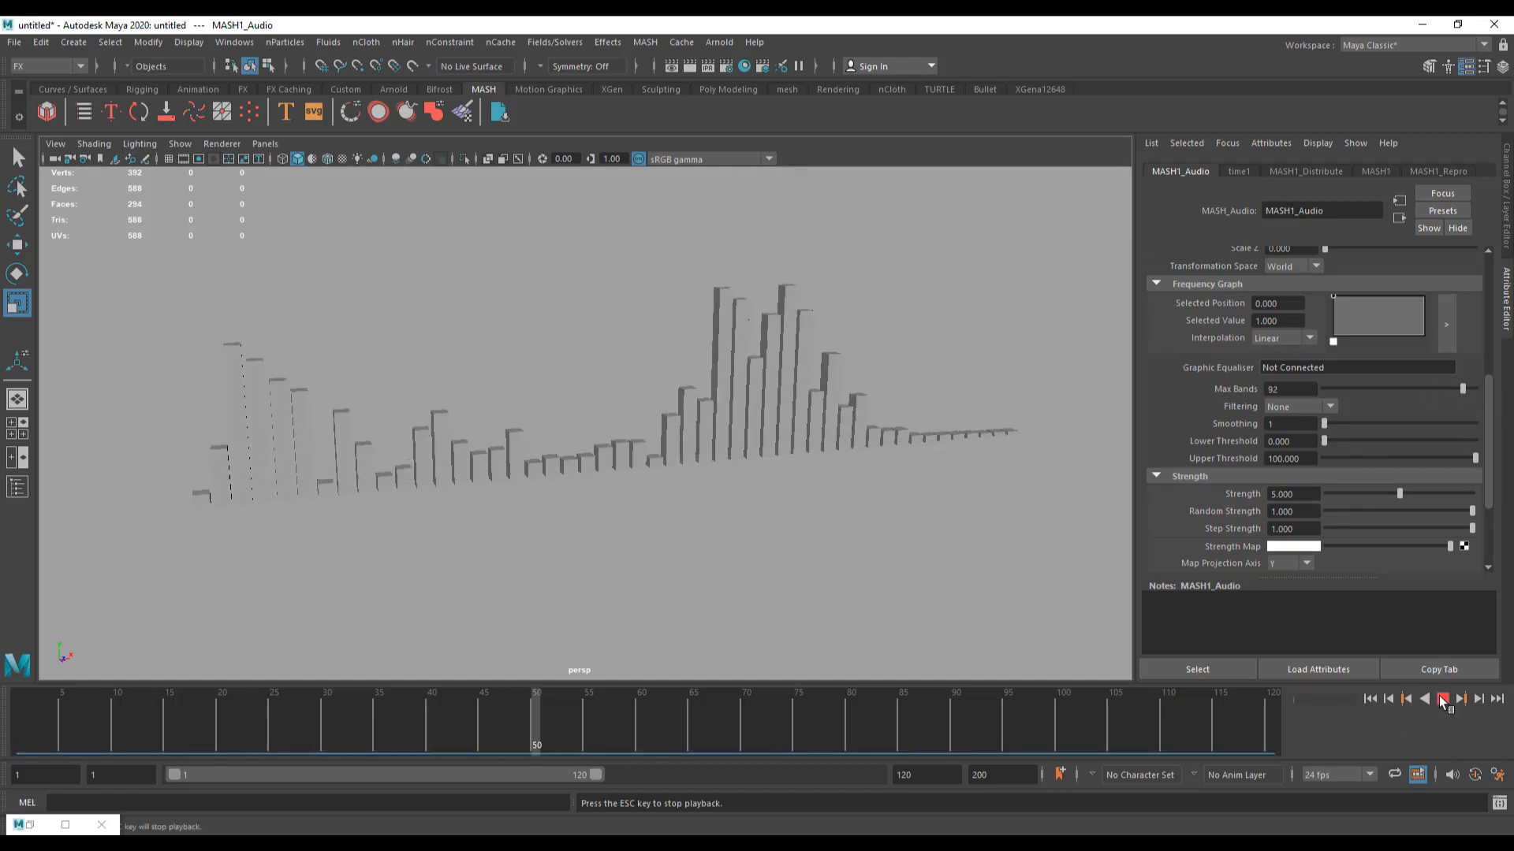
{"action": "left_click", "coordinate": [1442, 699]}
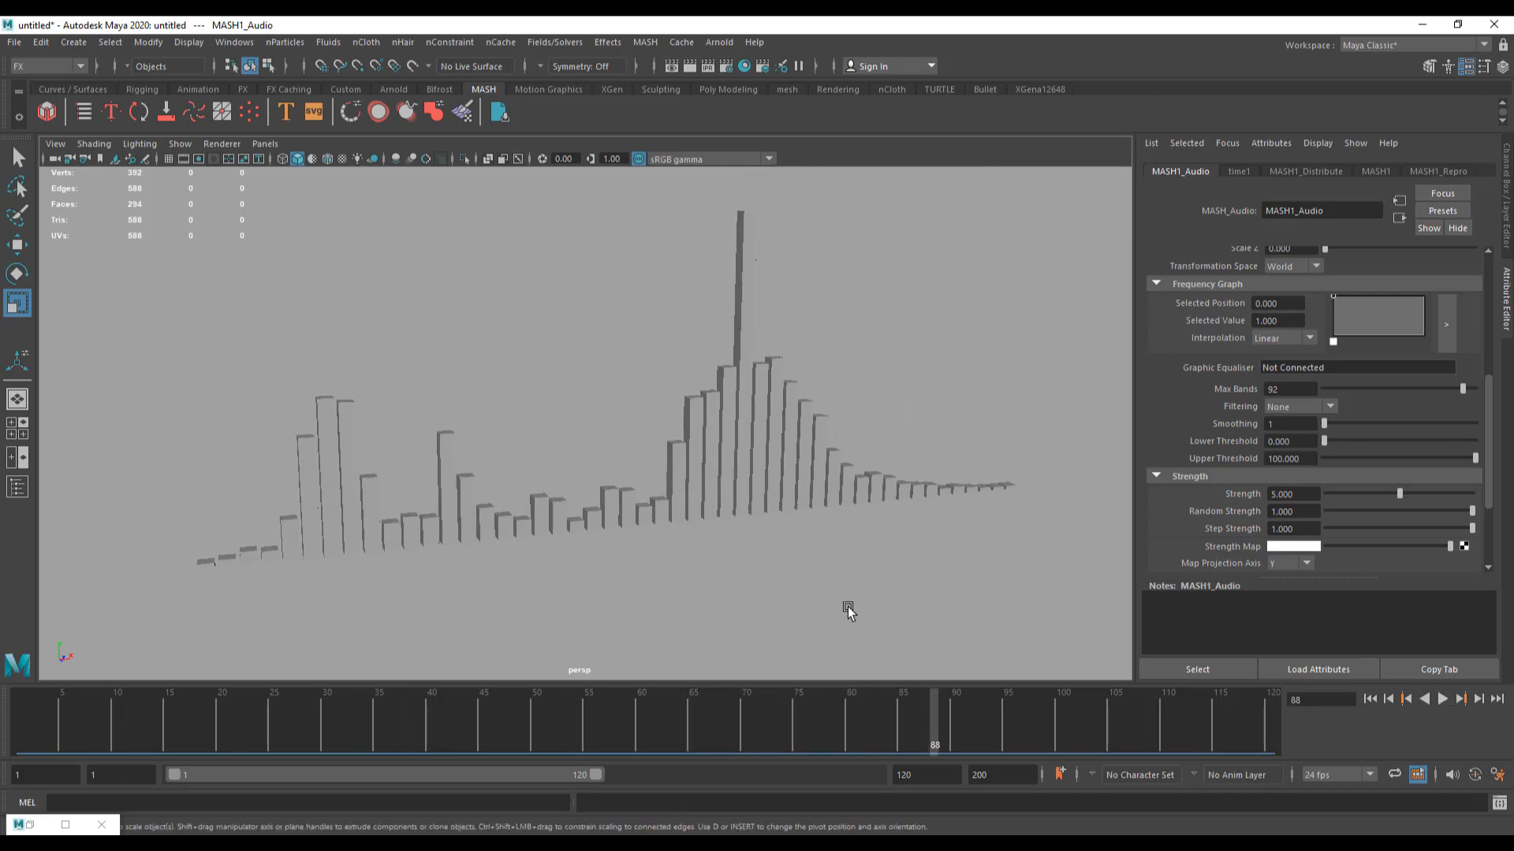
Step: Select the bar mesh and add a Color node to its MASH1 network
{"action": "left_click", "coordinate": [754, 460]}
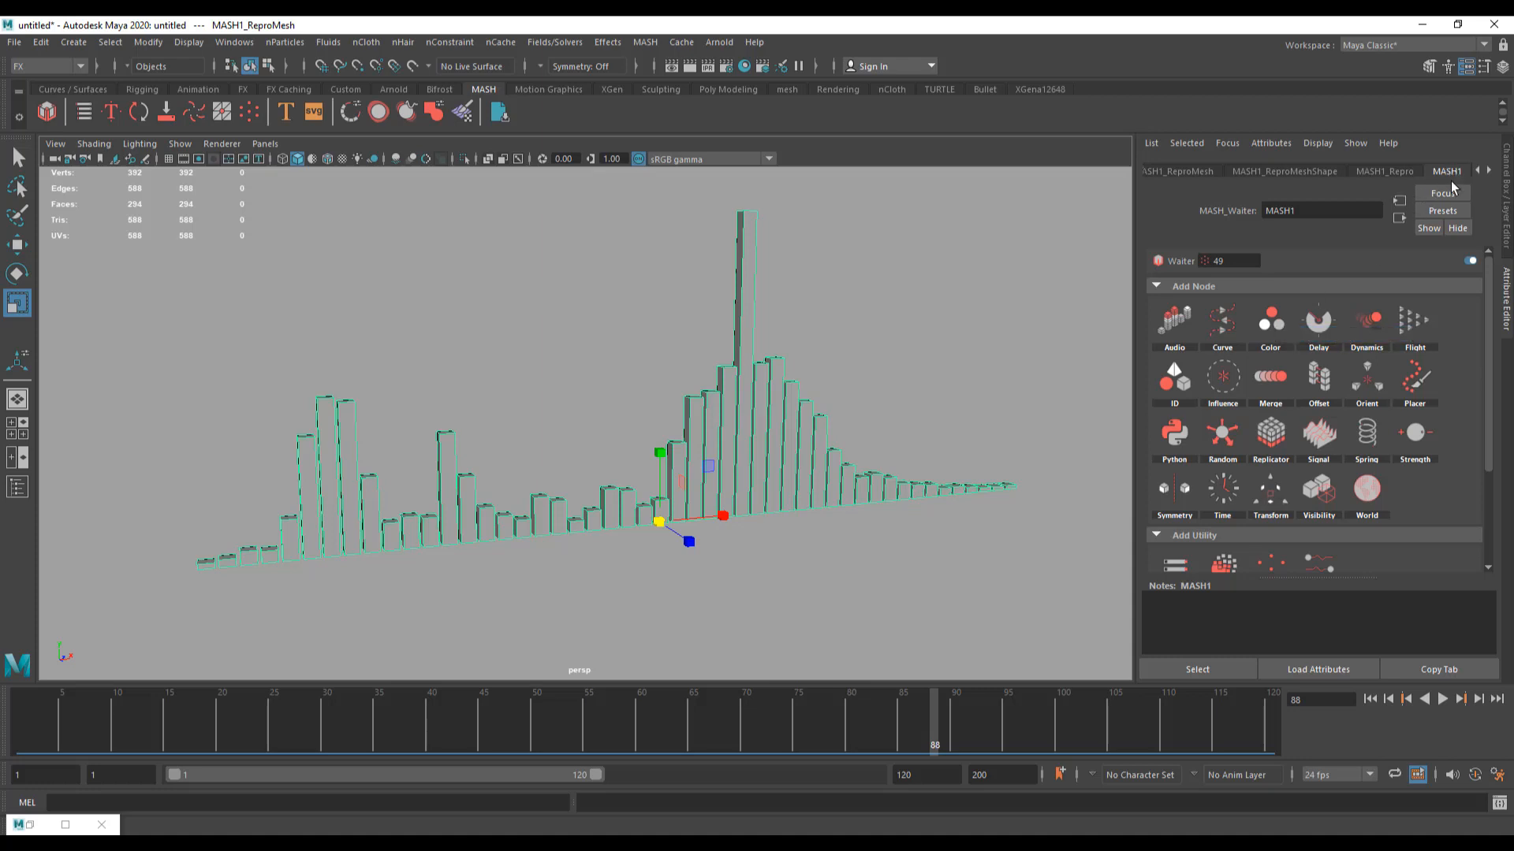
{"action": "left_click", "coordinate": [974, 382]}
{"action": "left_click", "coordinate": [780, 418]}
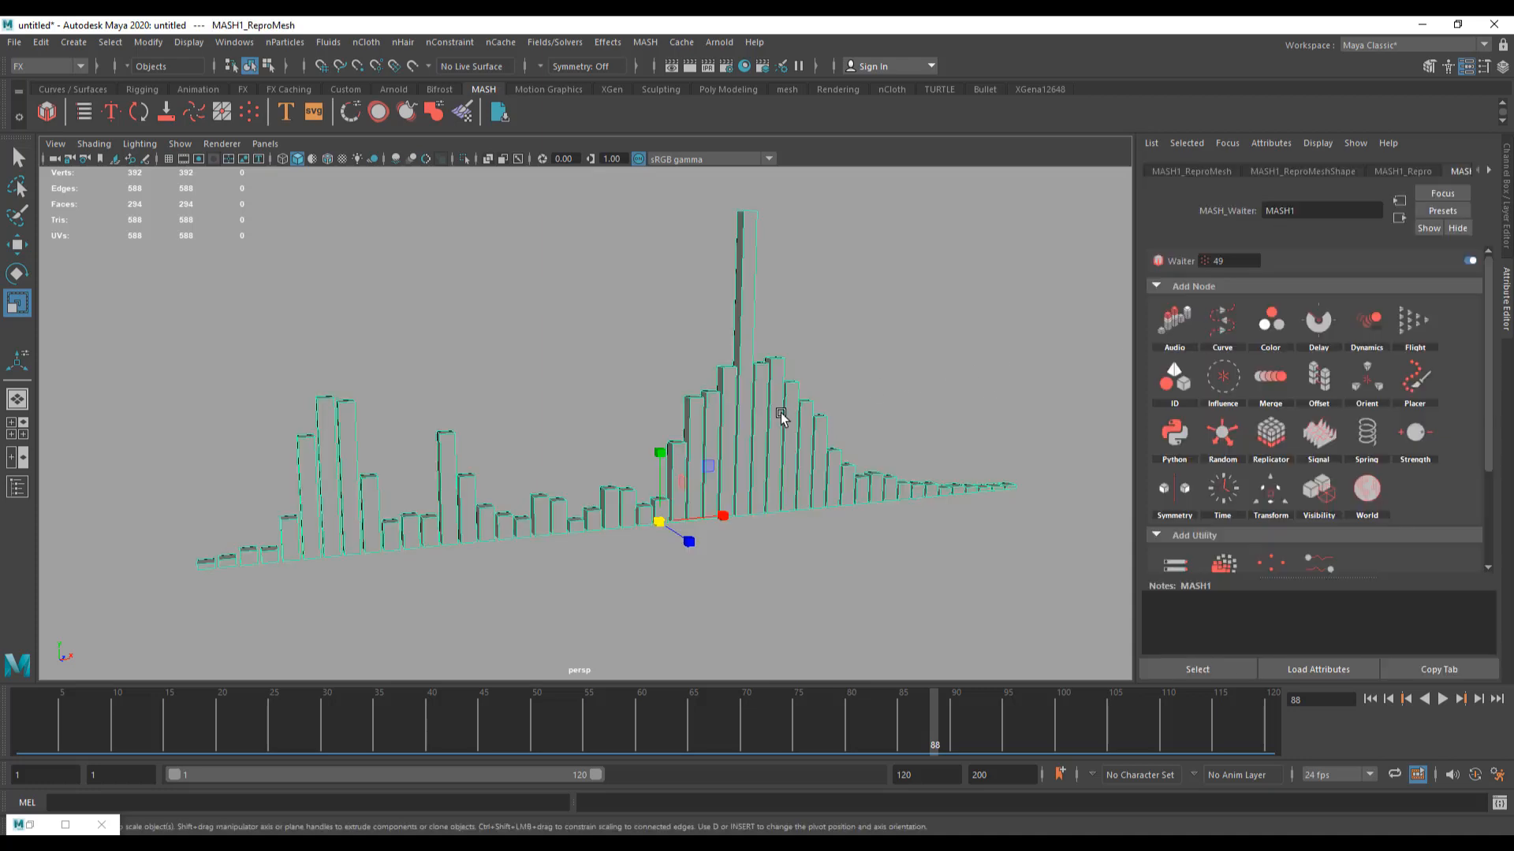
{"action": "left_click", "coordinate": [1487, 171]}
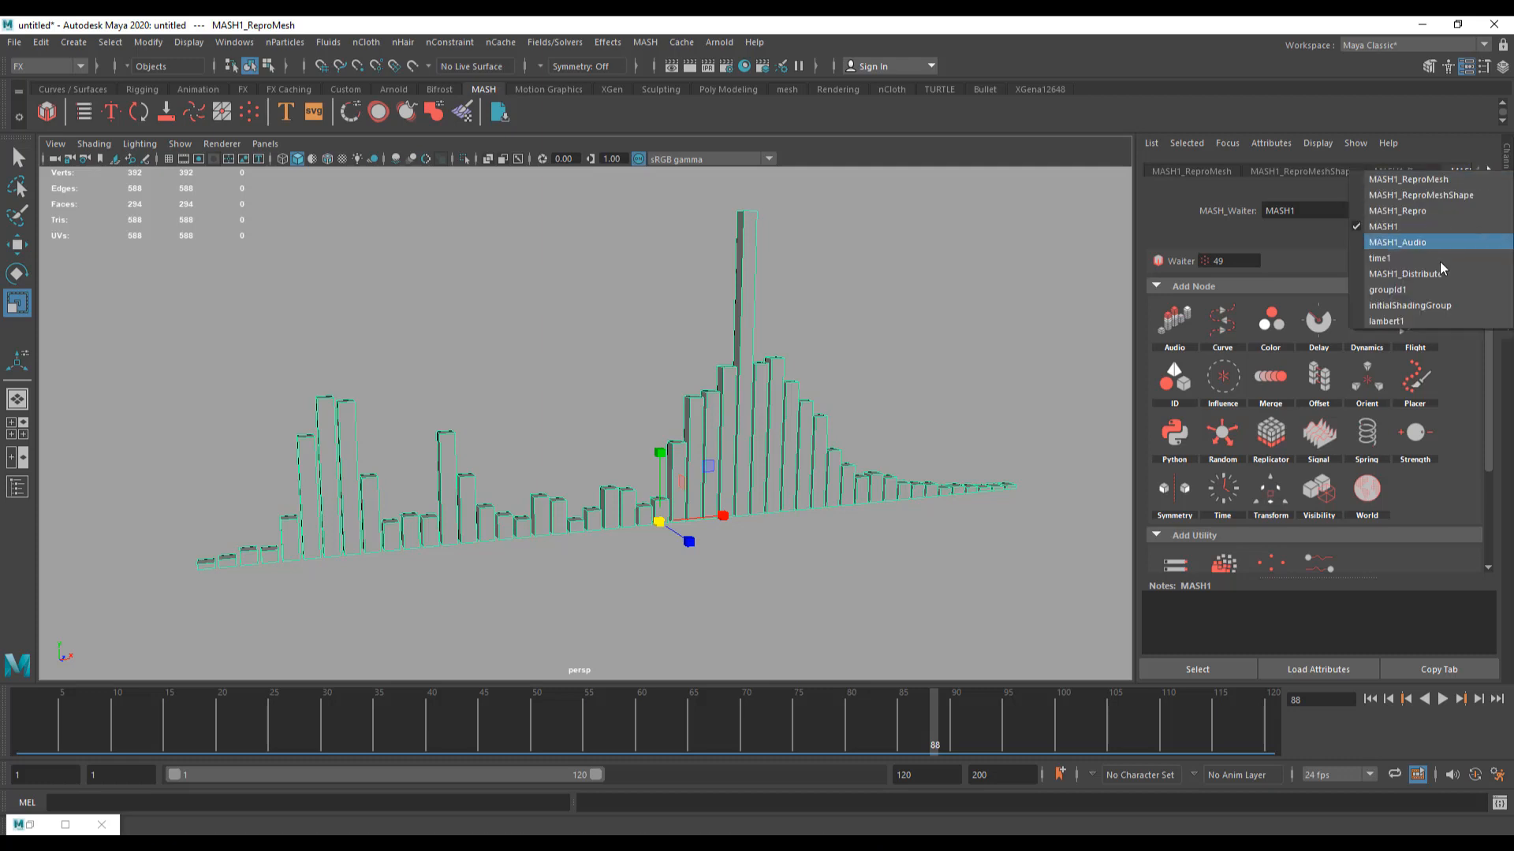
{"action": "left_click", "coordinate": [1394, 227]}
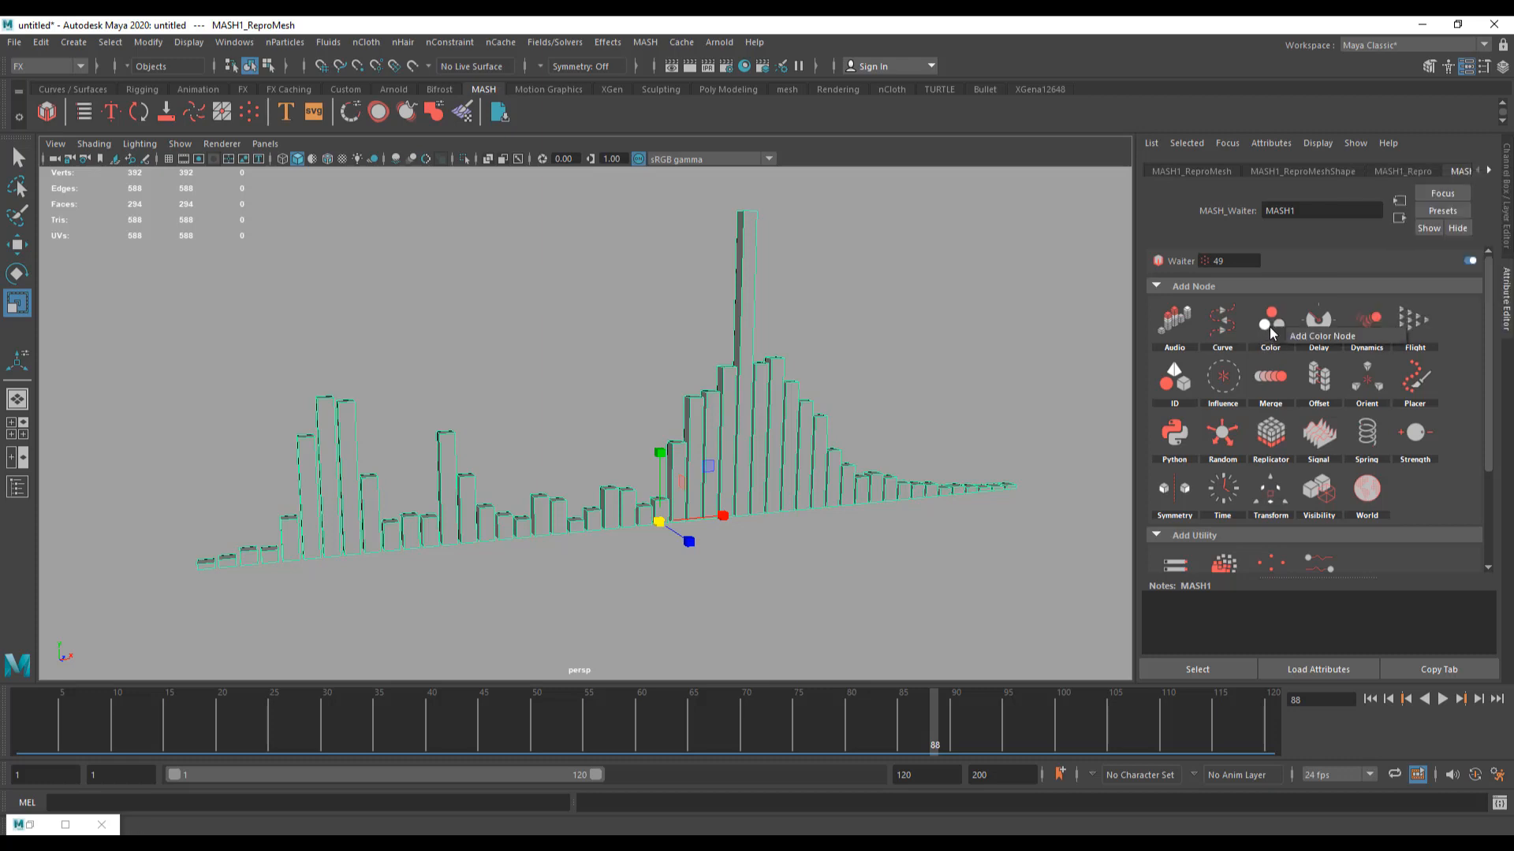
{"action": "left_click", "coordinate": [1299, 339]}
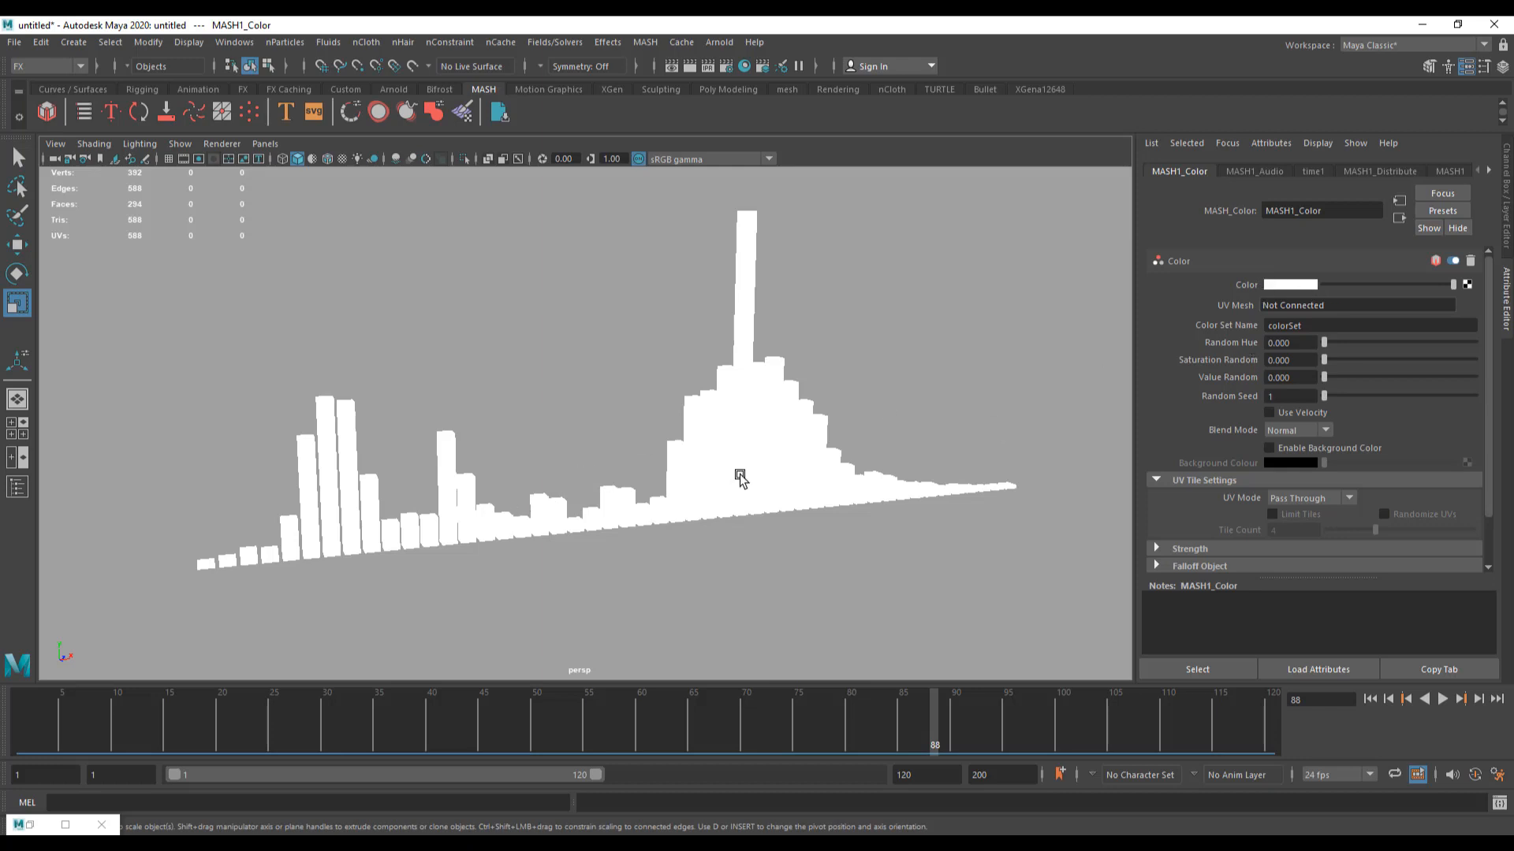
Step: Set the Color node's Color to cyan with hue 170.76, saturation 0.872 and value 1
{"action": "middle_click_drag", "start_coordinate": [740, 478], "coordinate": [1285, 296]}
{"action": "left_click", "coordinate": [1297, 286]}
{"action": "mouse_move", "coordinate": [1289, 344]}
{"action": "left_mouse_down"}
{"action": "mouse_move", "coordinate": [1322, 351]}
{"action": "mouse_move", "coordinate": [1271, 328]}
{"action": "left_mouse_up"}
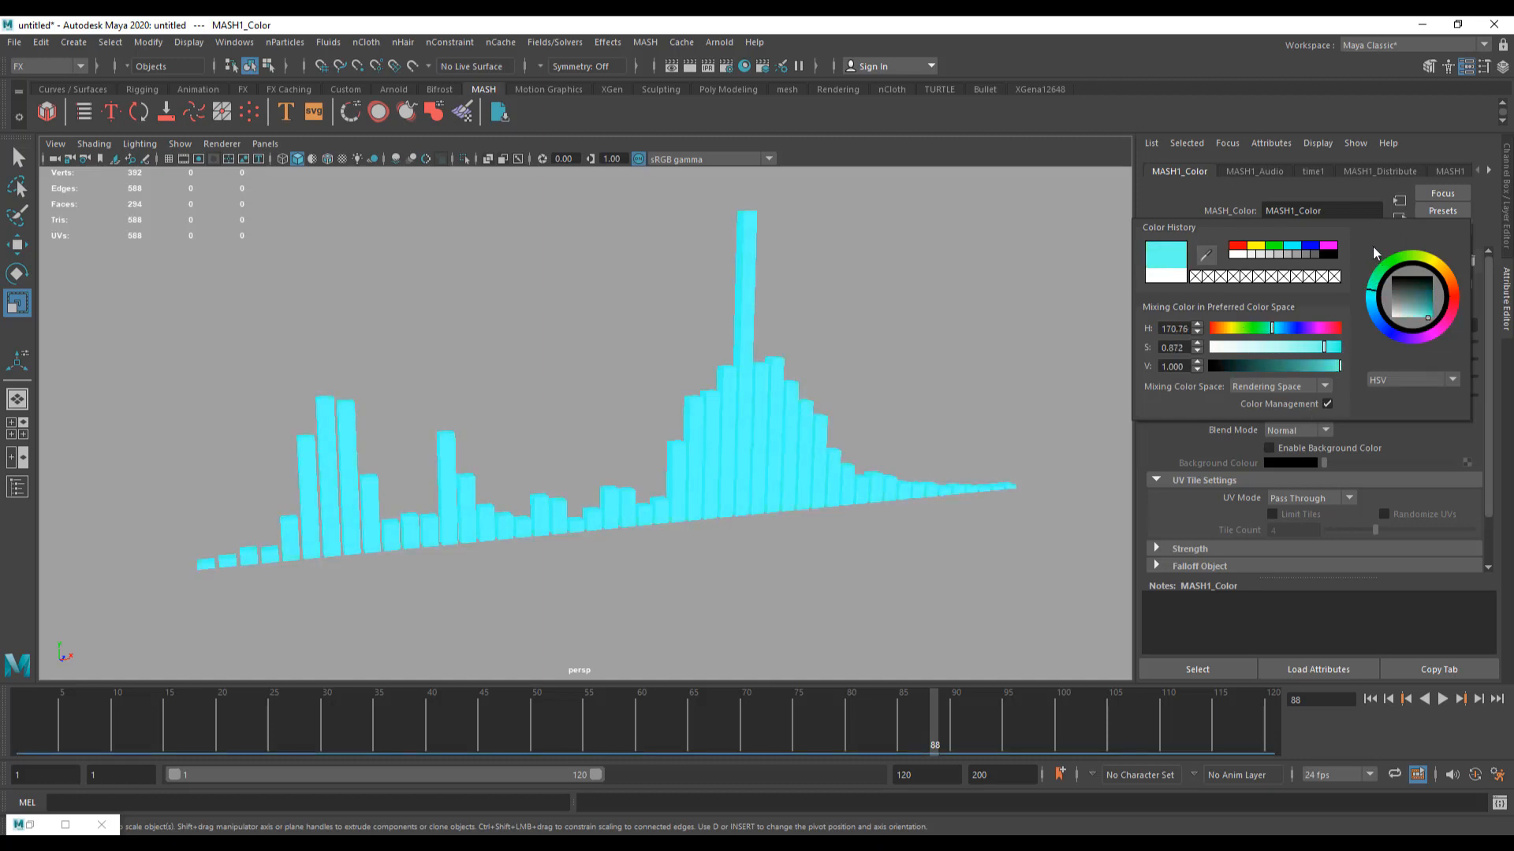
{"action": "left_click", "coordinate": [1200, 197]}
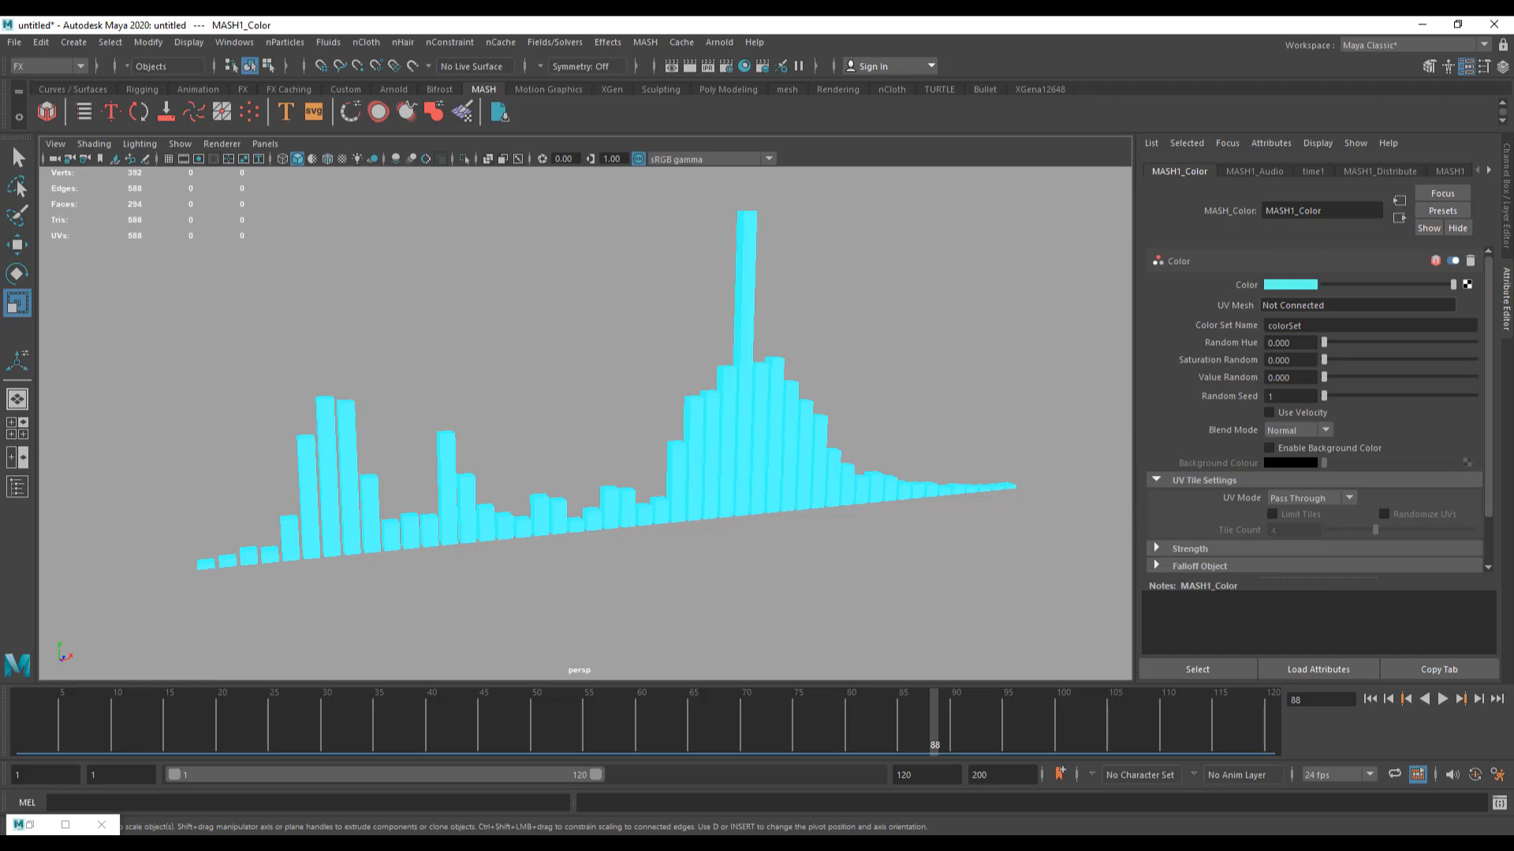
{"action": "left_click", "coordinate": [1467, 285]}
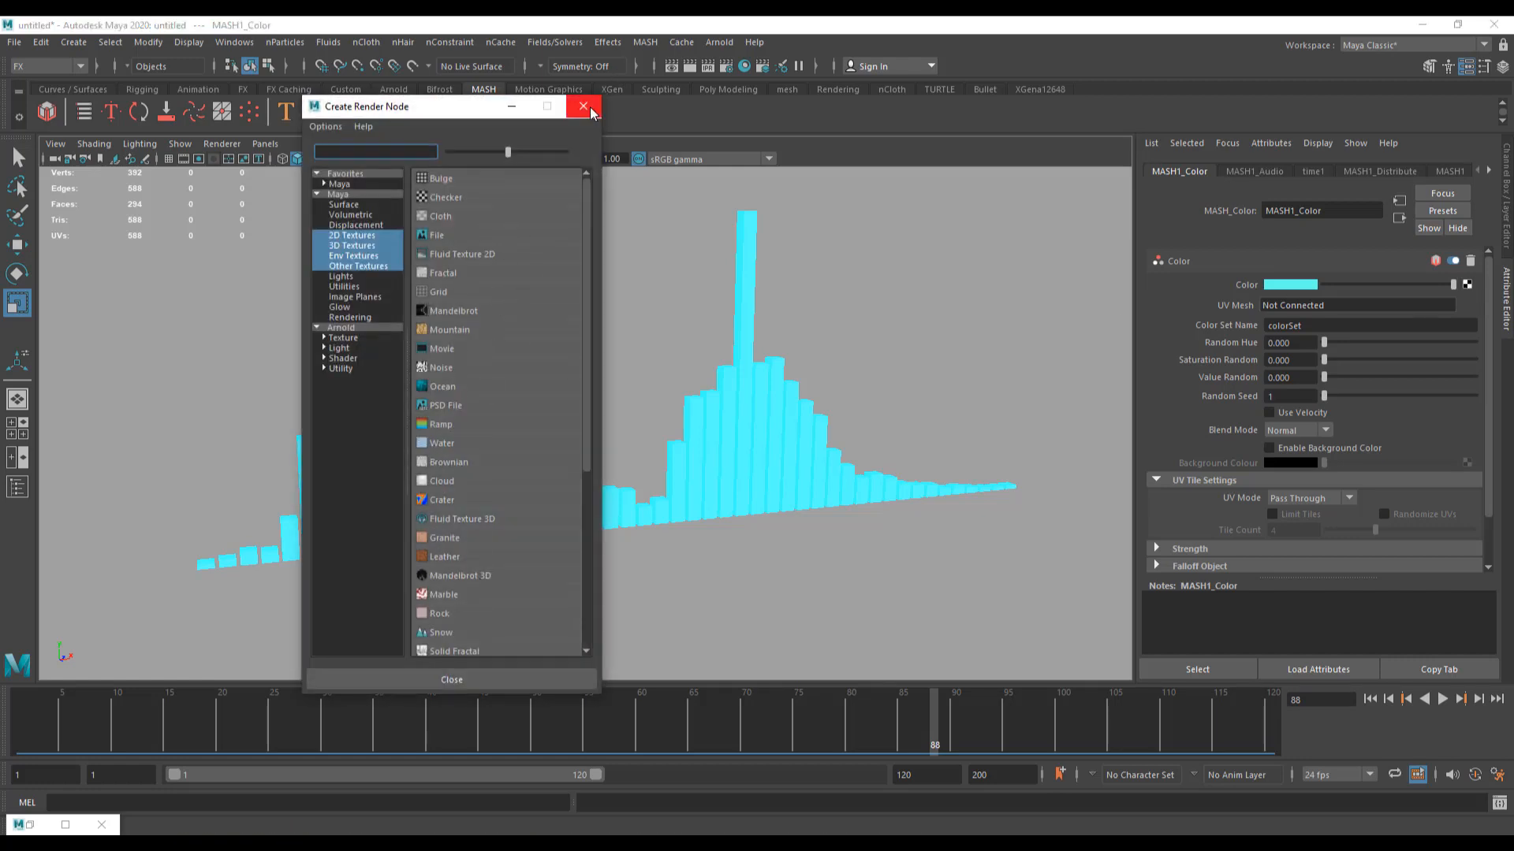
{"action": "left_click", "coordinate": [583, 107]}
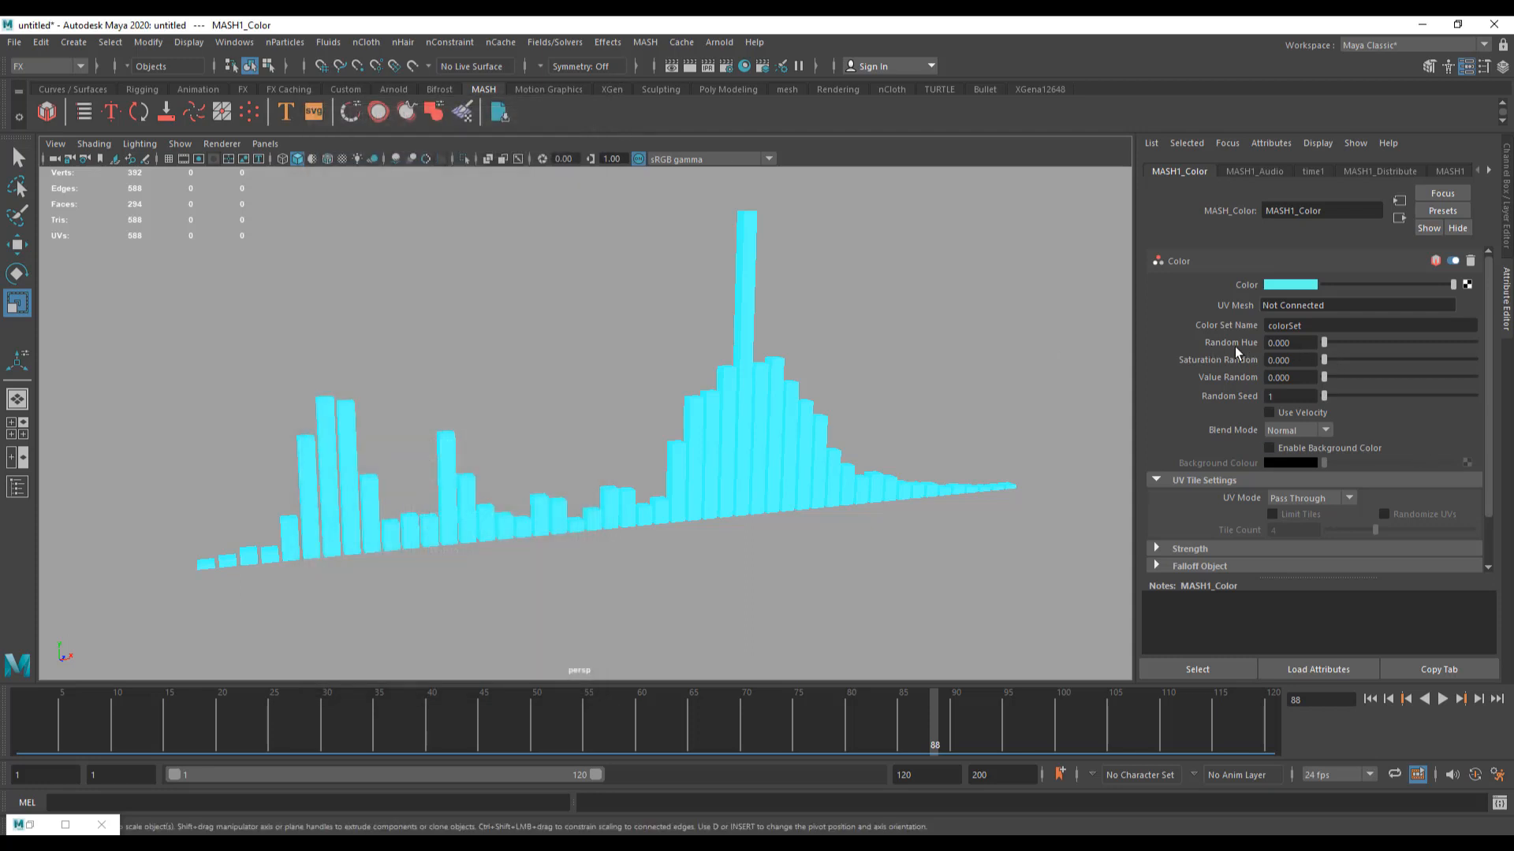
Step: Set the Color node's Random Hue to 1 and Saturation Random to 0.221, with a darker base Color
{"action": "left_click_drag", "start_coordinate": [1325, 342], "coordinate": [1499, 368]}
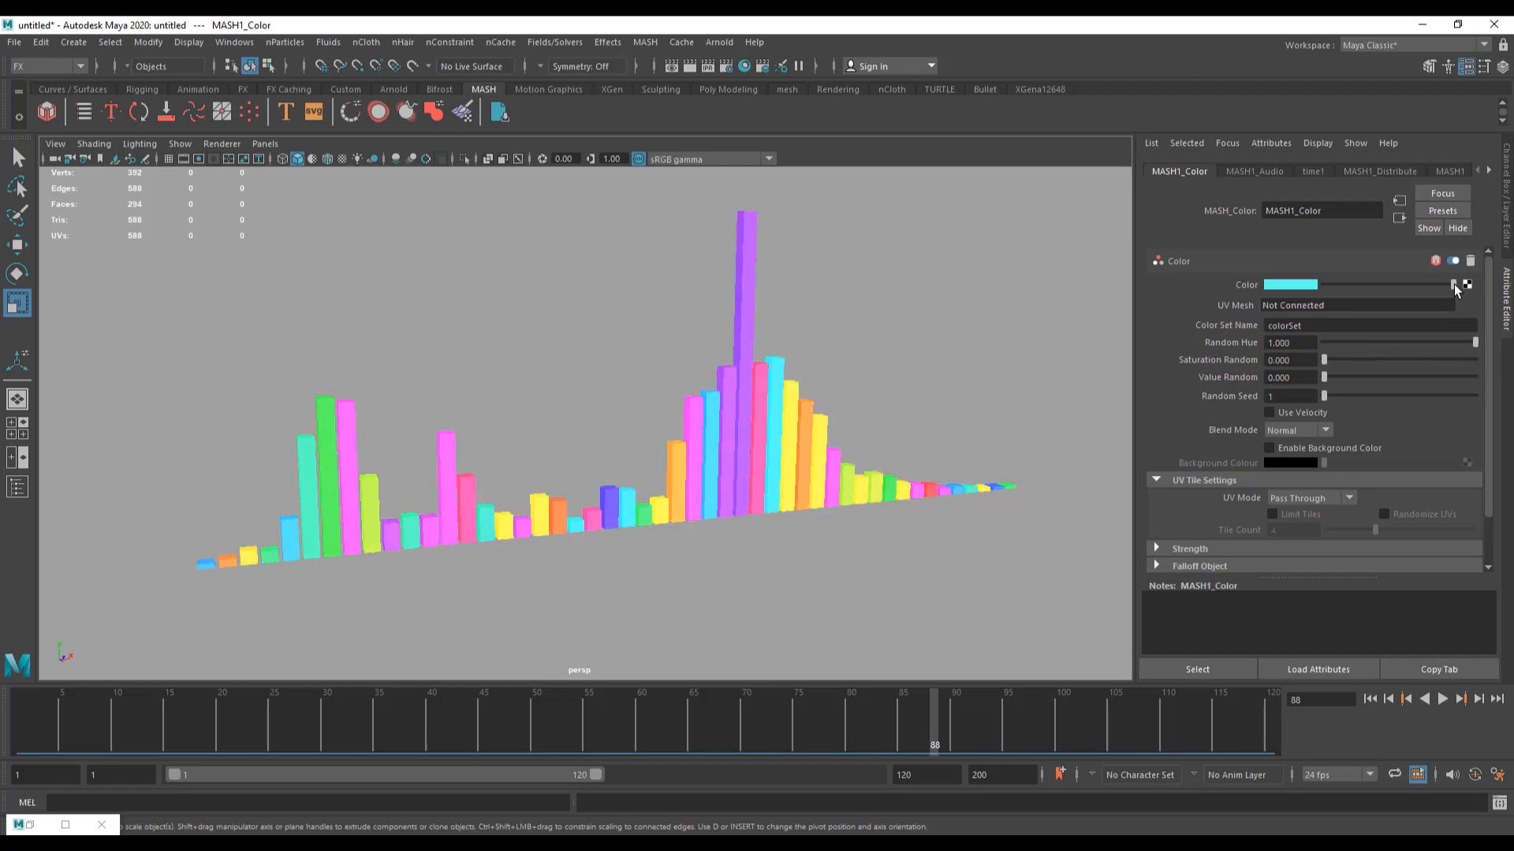
{"action": "left_click_drag", "start_coordinate": [1453, 284], "coordinate": [1394, 293]}
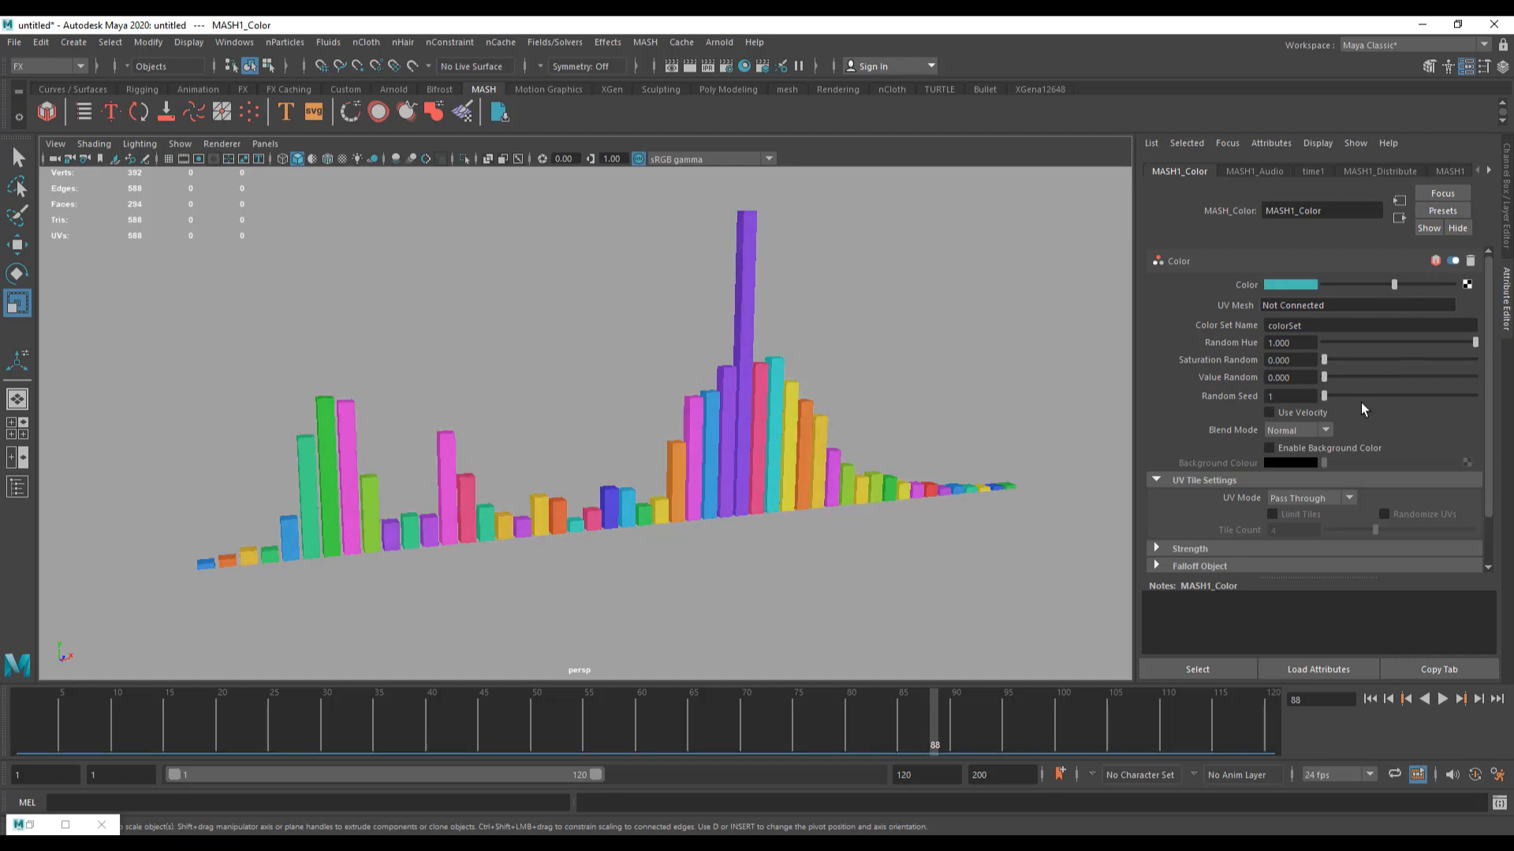
{"action": "left_click_drag", "start_coordinate": [1326, 362], "coordinate": [1355, 378]}
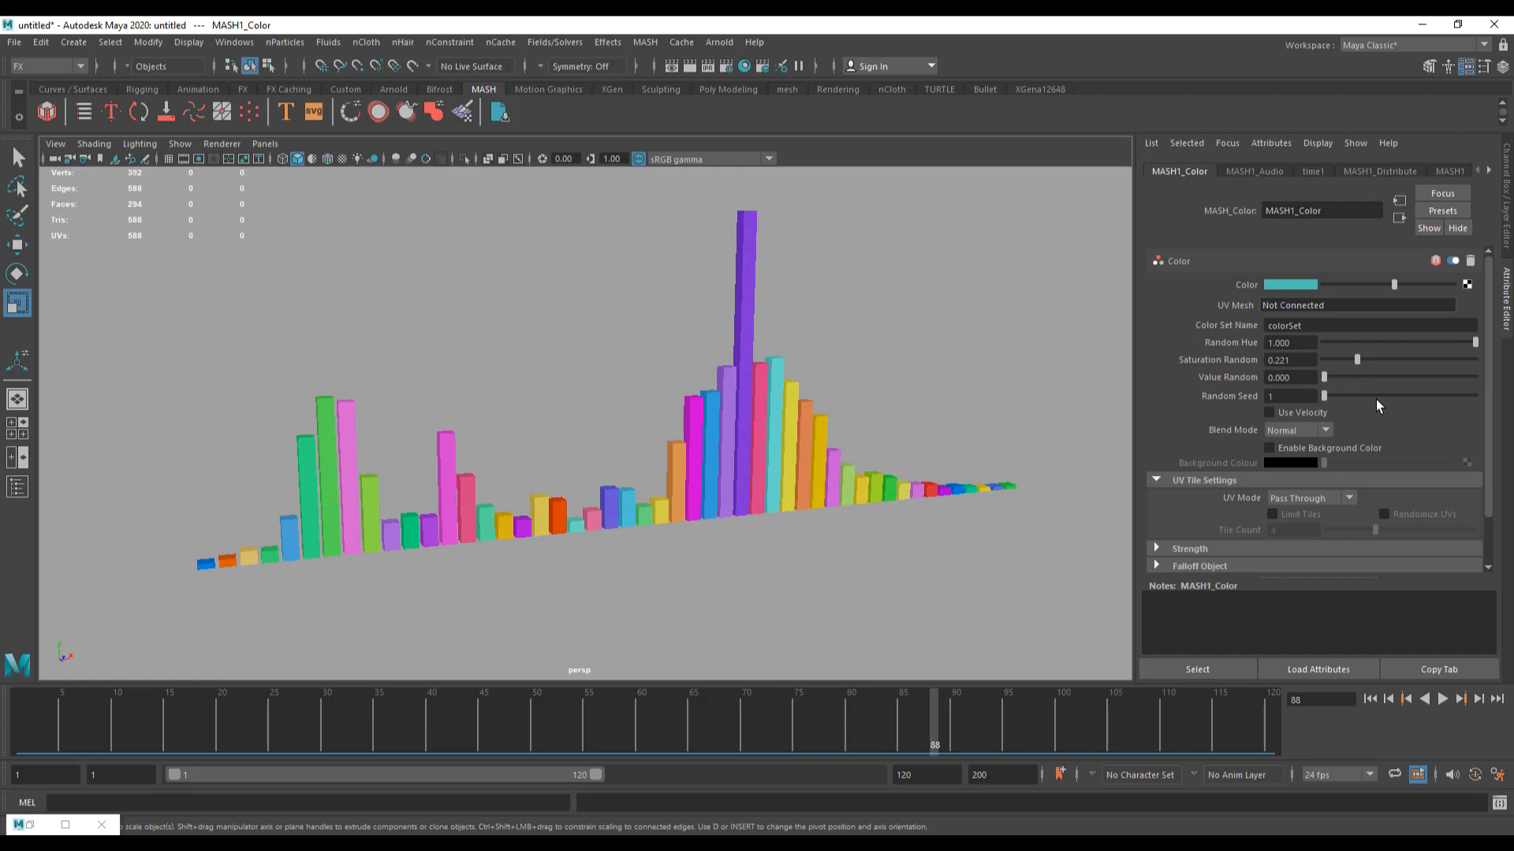
Step: Play the coloured bars' animation from the first frame to check the random colours
{"action": "left_click", "coordinate": [1370, 698]}
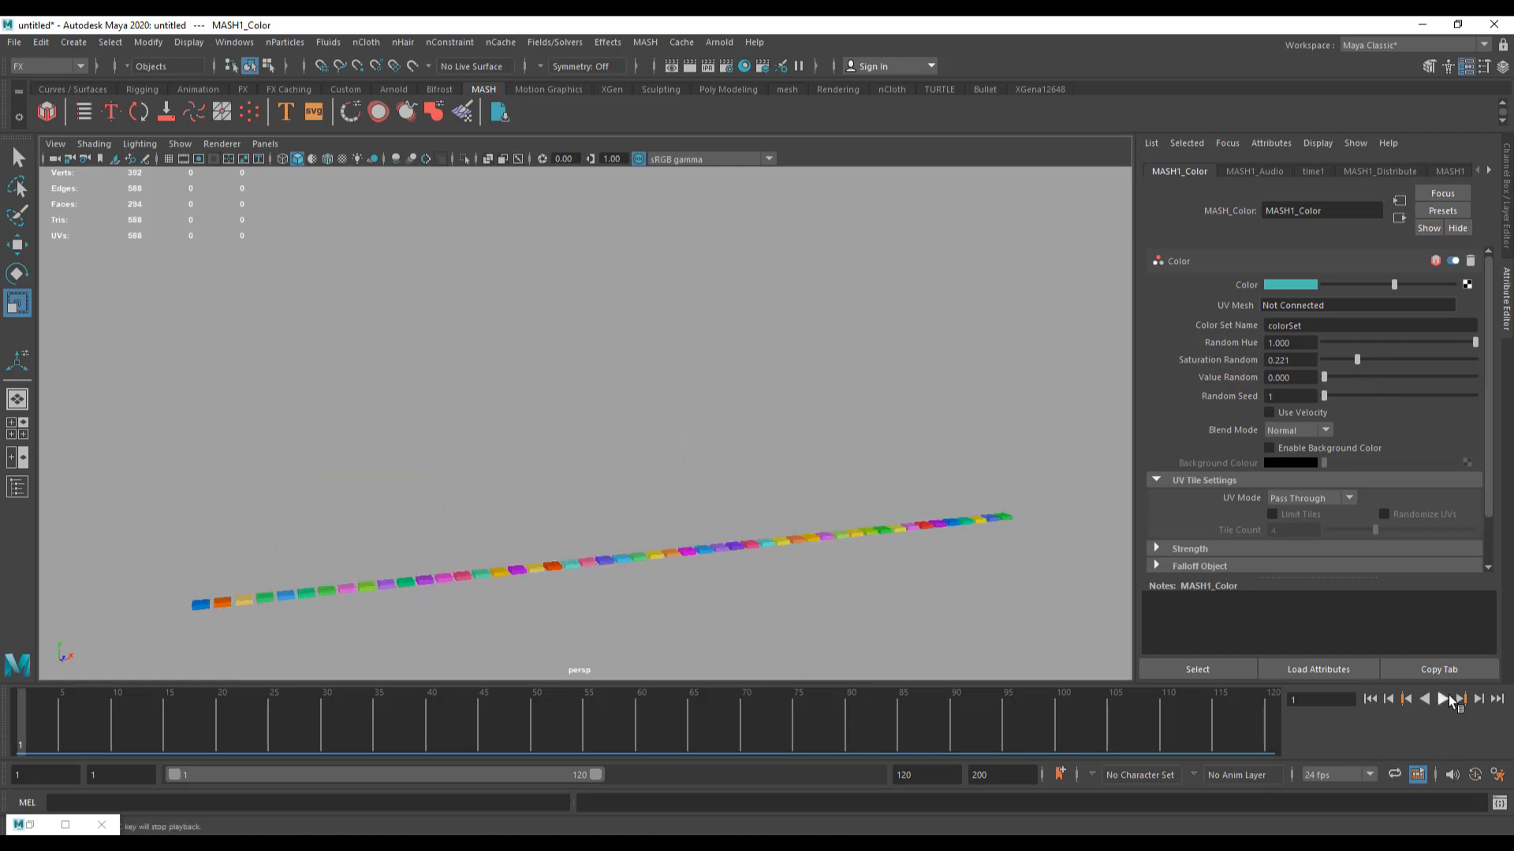
{"action": "left_click", "coordinate": [1448, 700]}
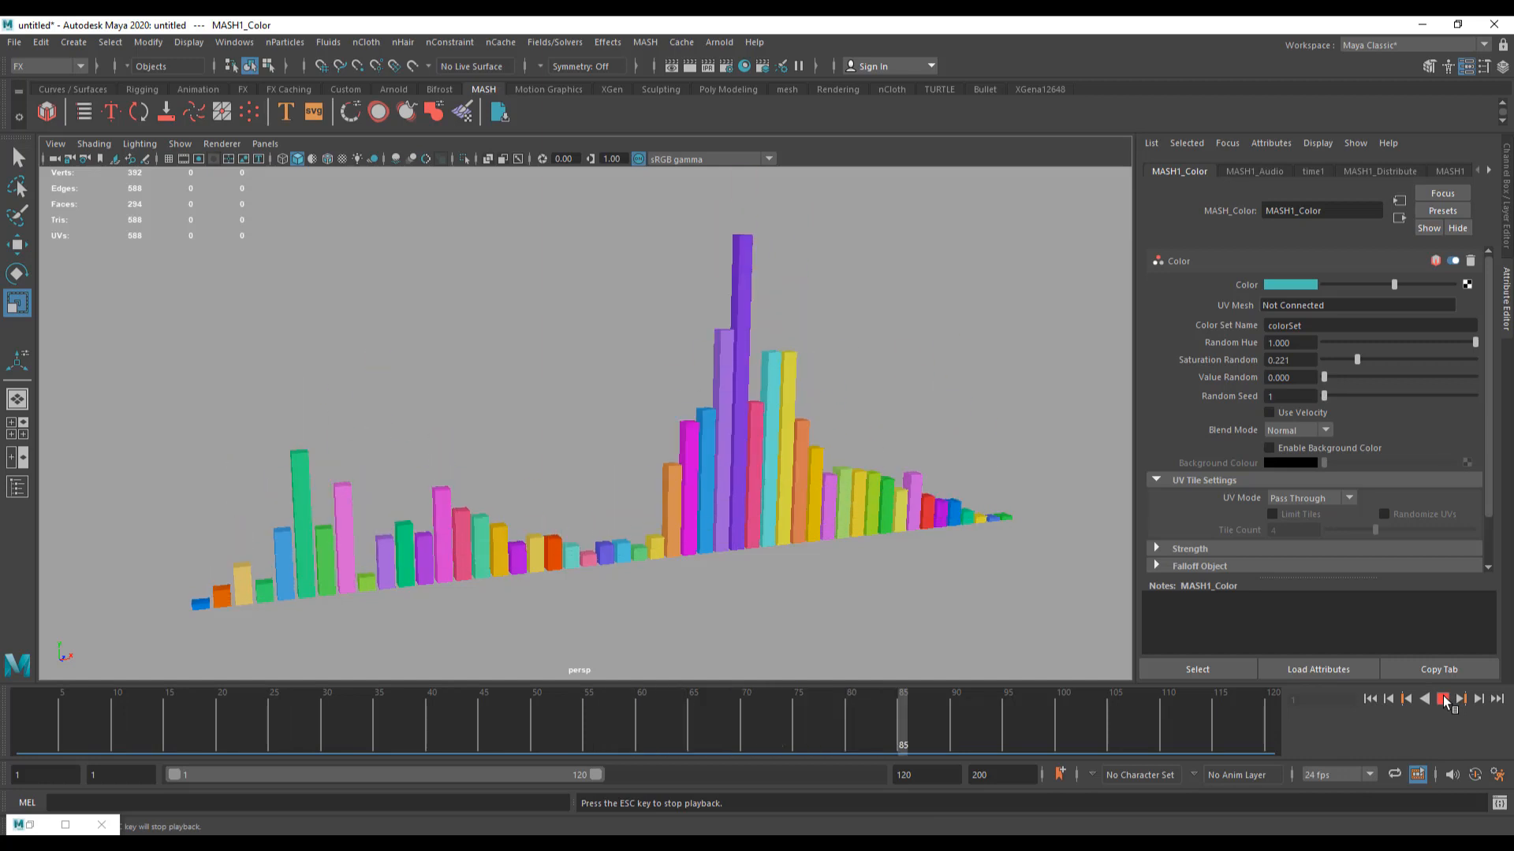
{"action": "left_click", "coordinate": [1443, 700]}
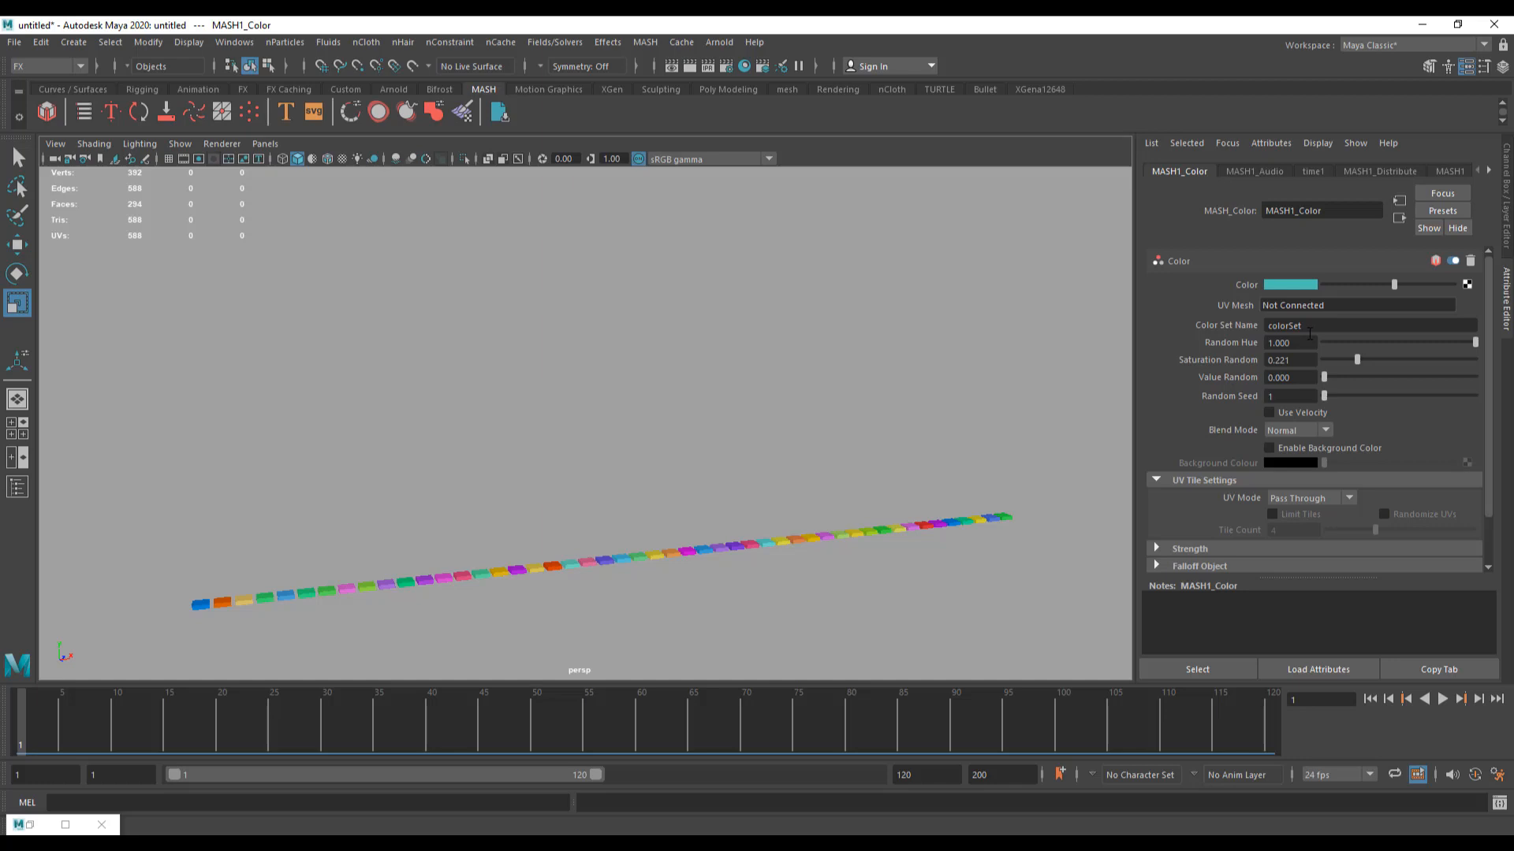
Step: Open the new material choices for the bar mesh
{"action": "left_click", "coordinate": [746, 555]}
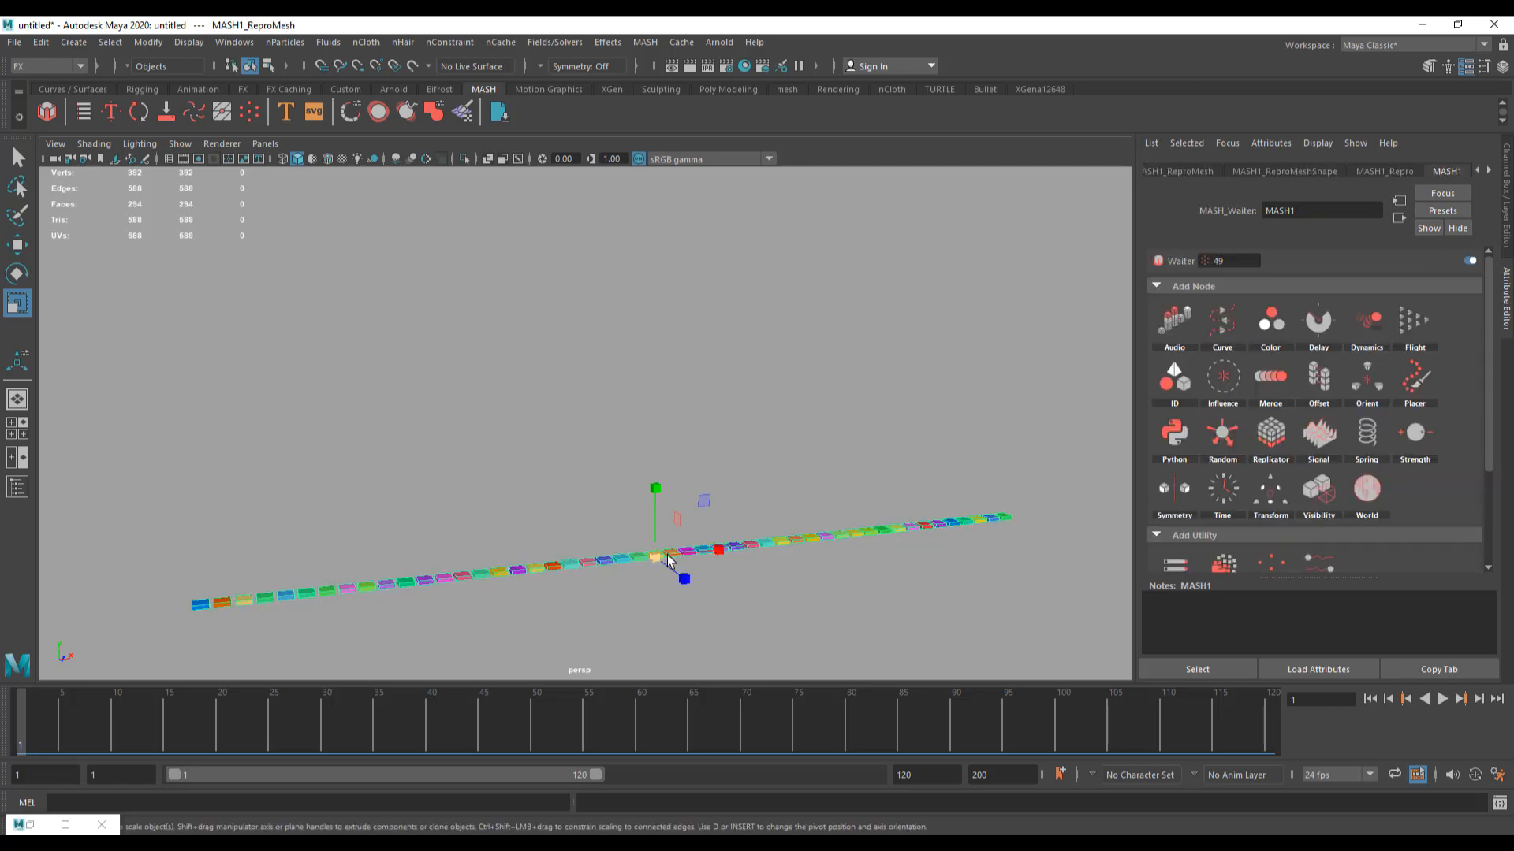
{"action": "right_click", "coordinate": [619, 561]}
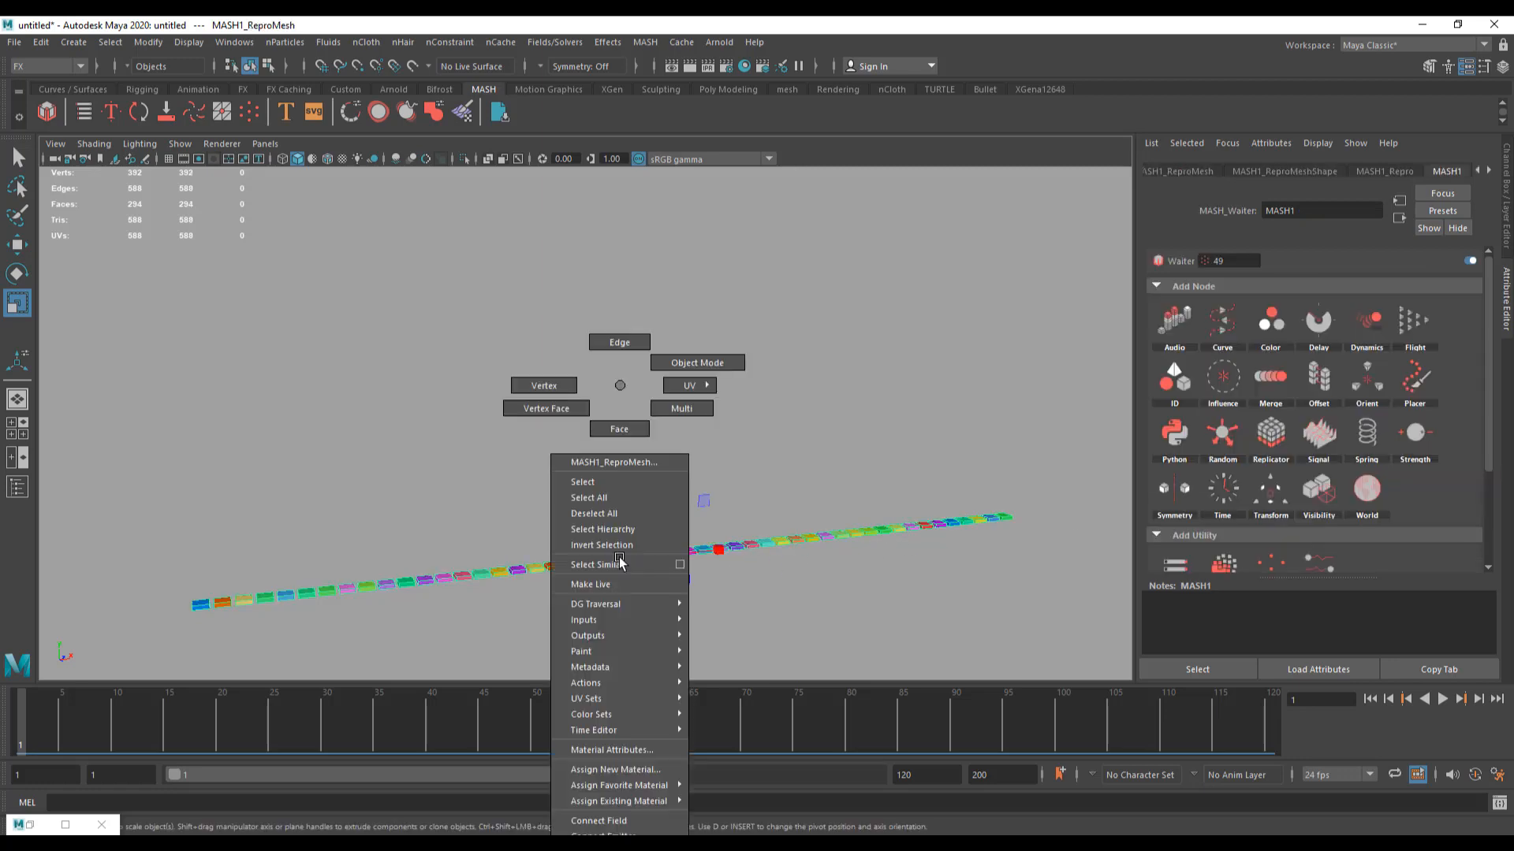
{"action": "left_click", "coordinate": [615, 769]}
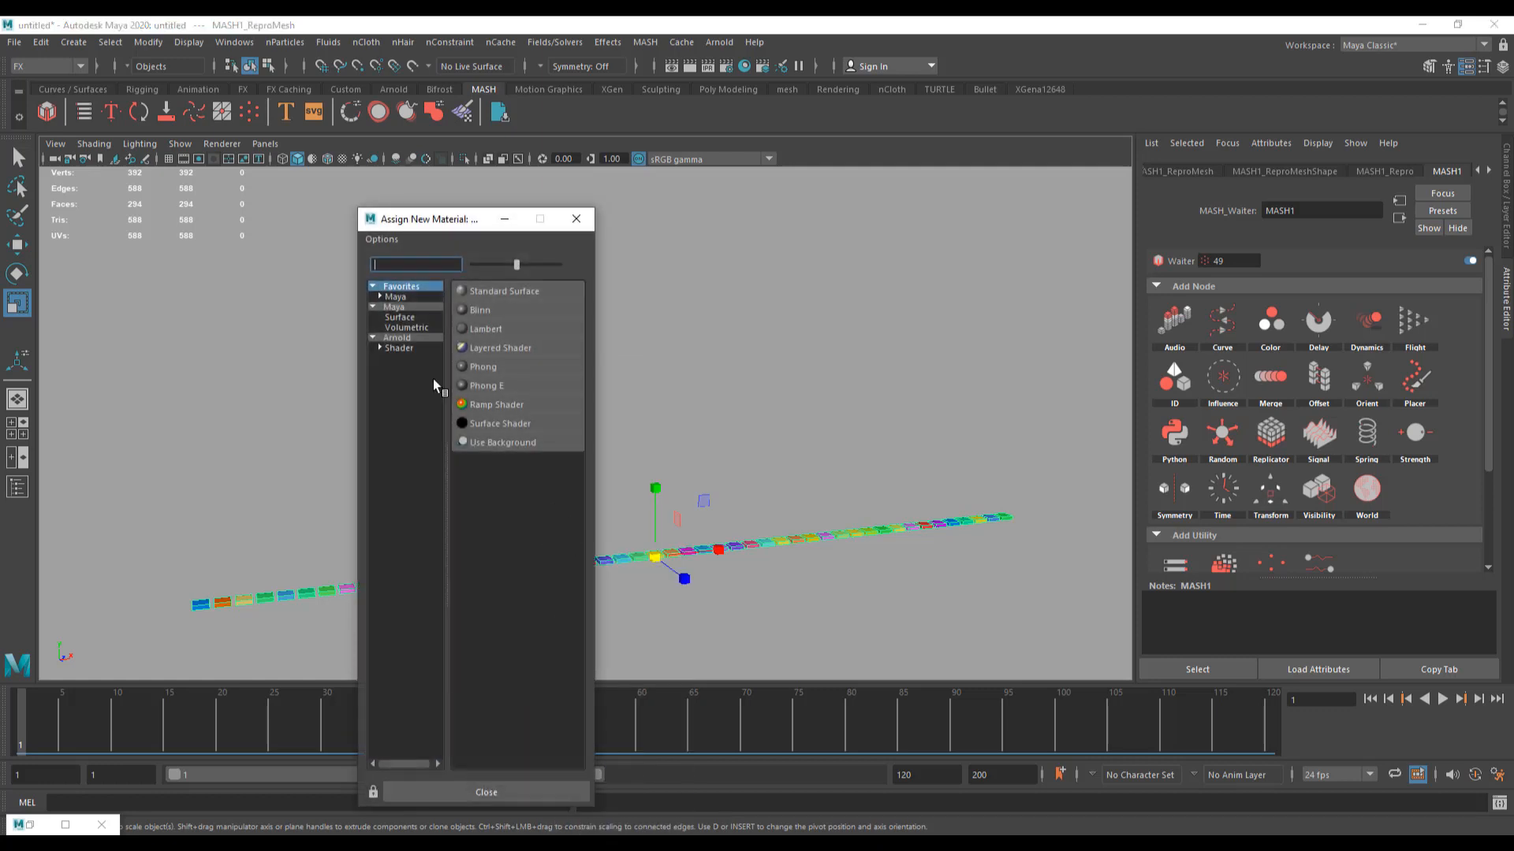
{"action": "left_click_drag", "start_coordinate": [463, 226], "coordinate": [268, 208]}
{"action": "middle_click_drag", "start_coordinate": [750, 517], "coordinate": [854, 460], "text": "alt"}
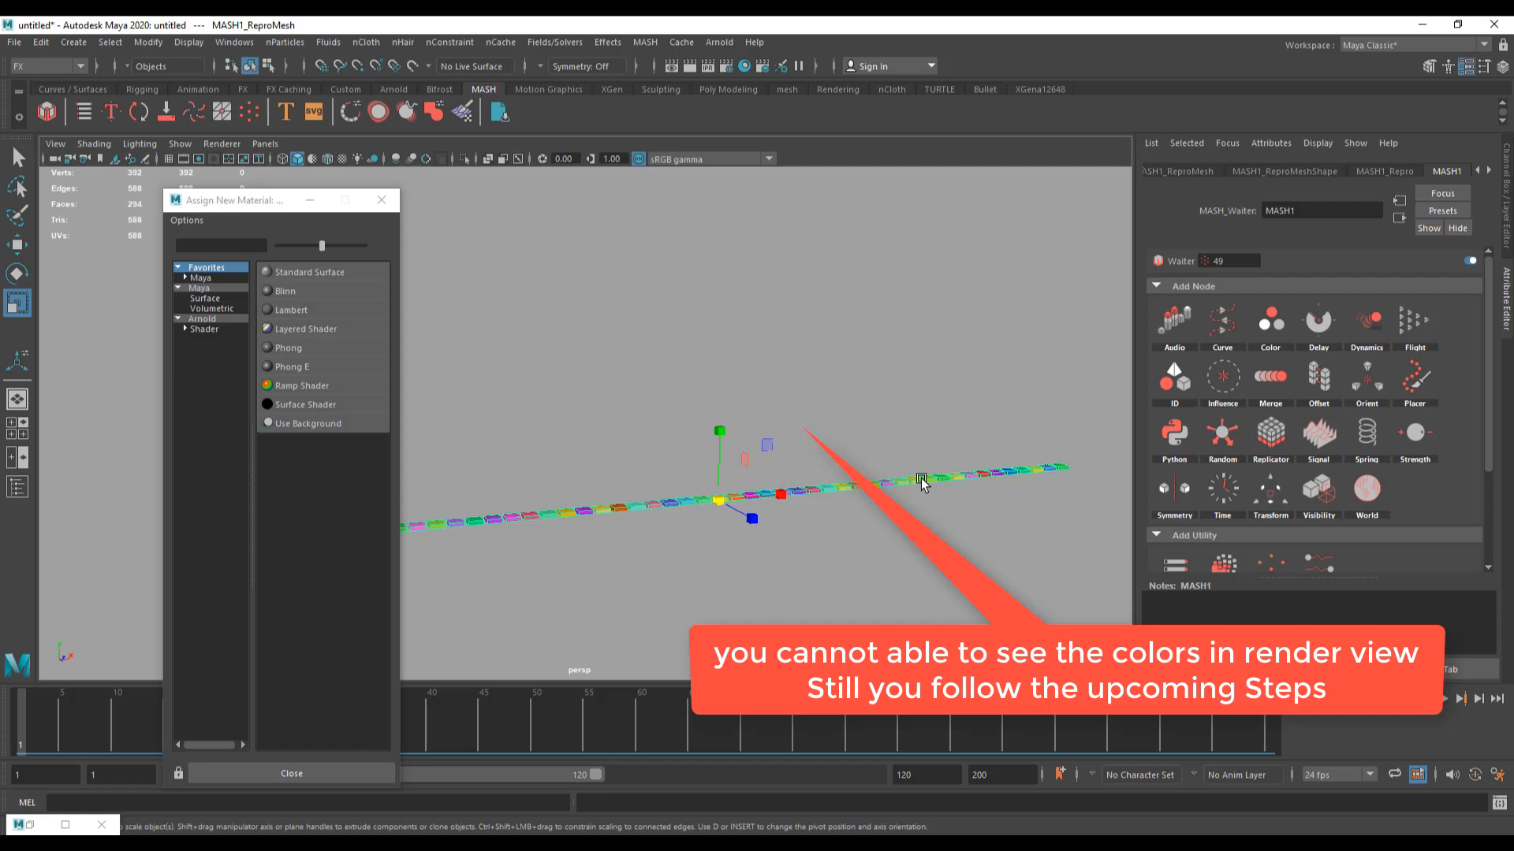
Step: Add an Arnold SkyDome light to the scene and render it with Arnold
{"action": "left_click", "coordinate": [719, 41]}
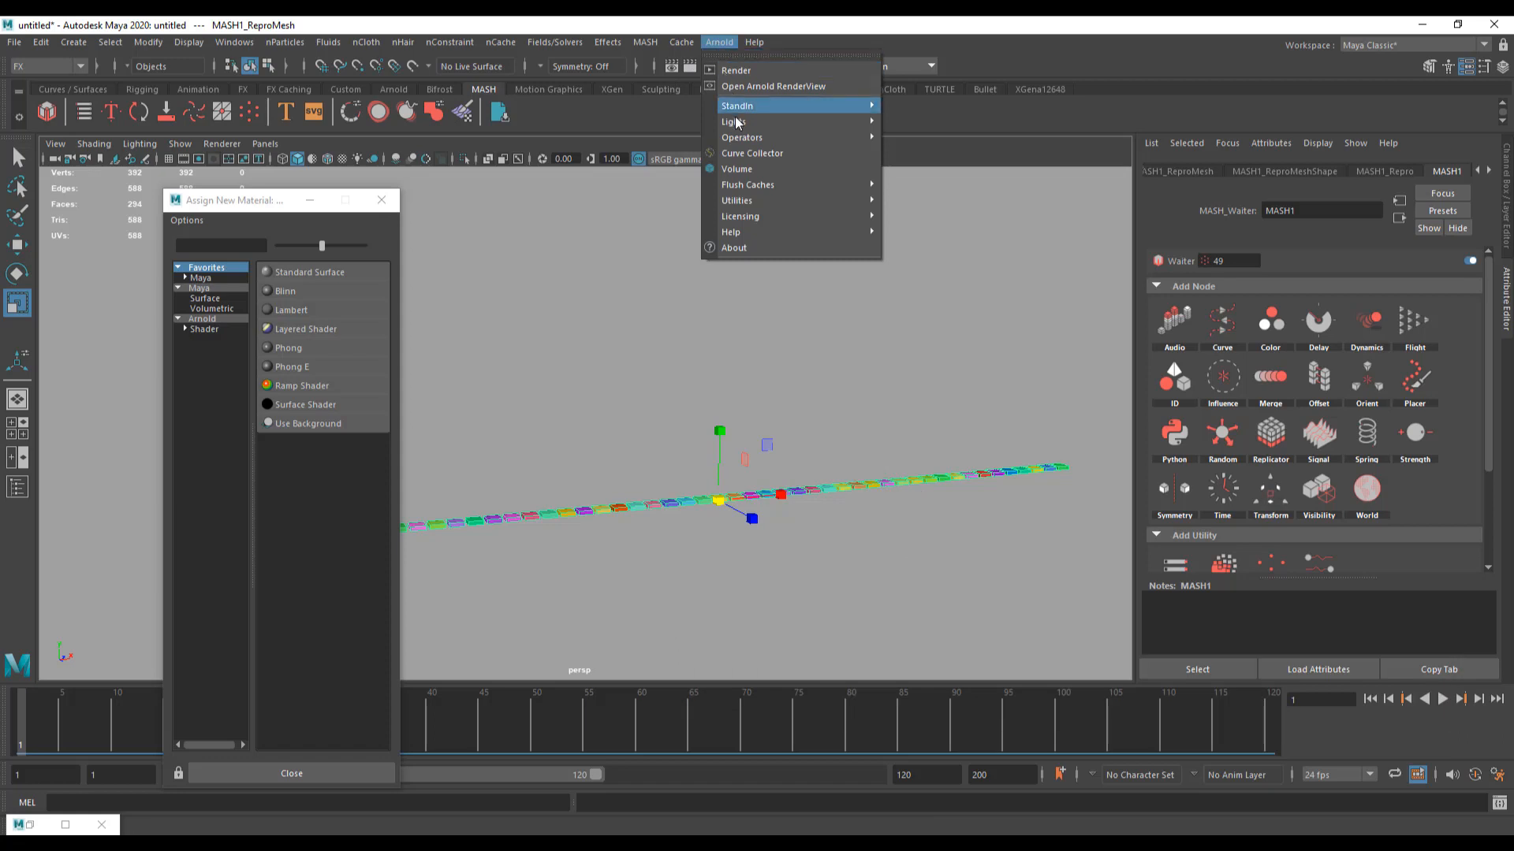
{"action": "mouse_move", "coordinate": [735, 123]}
{"action": "left_click", "coordinate": [956, 143]}
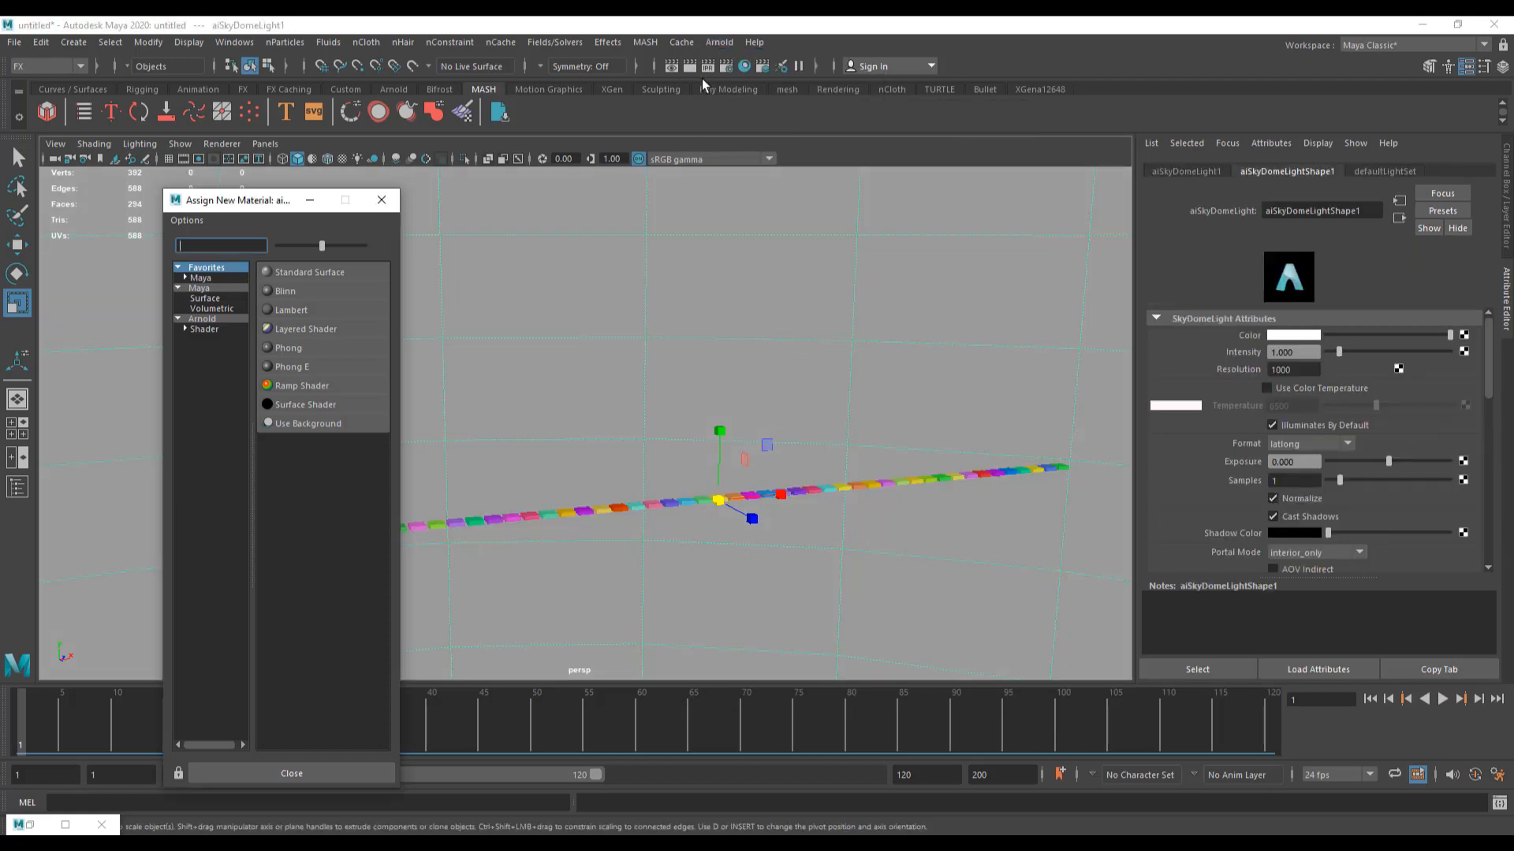
{"action": "left_click", "coordinate": [719, 42]}
{"action": "left_click", "coordinate": [740, 71]}
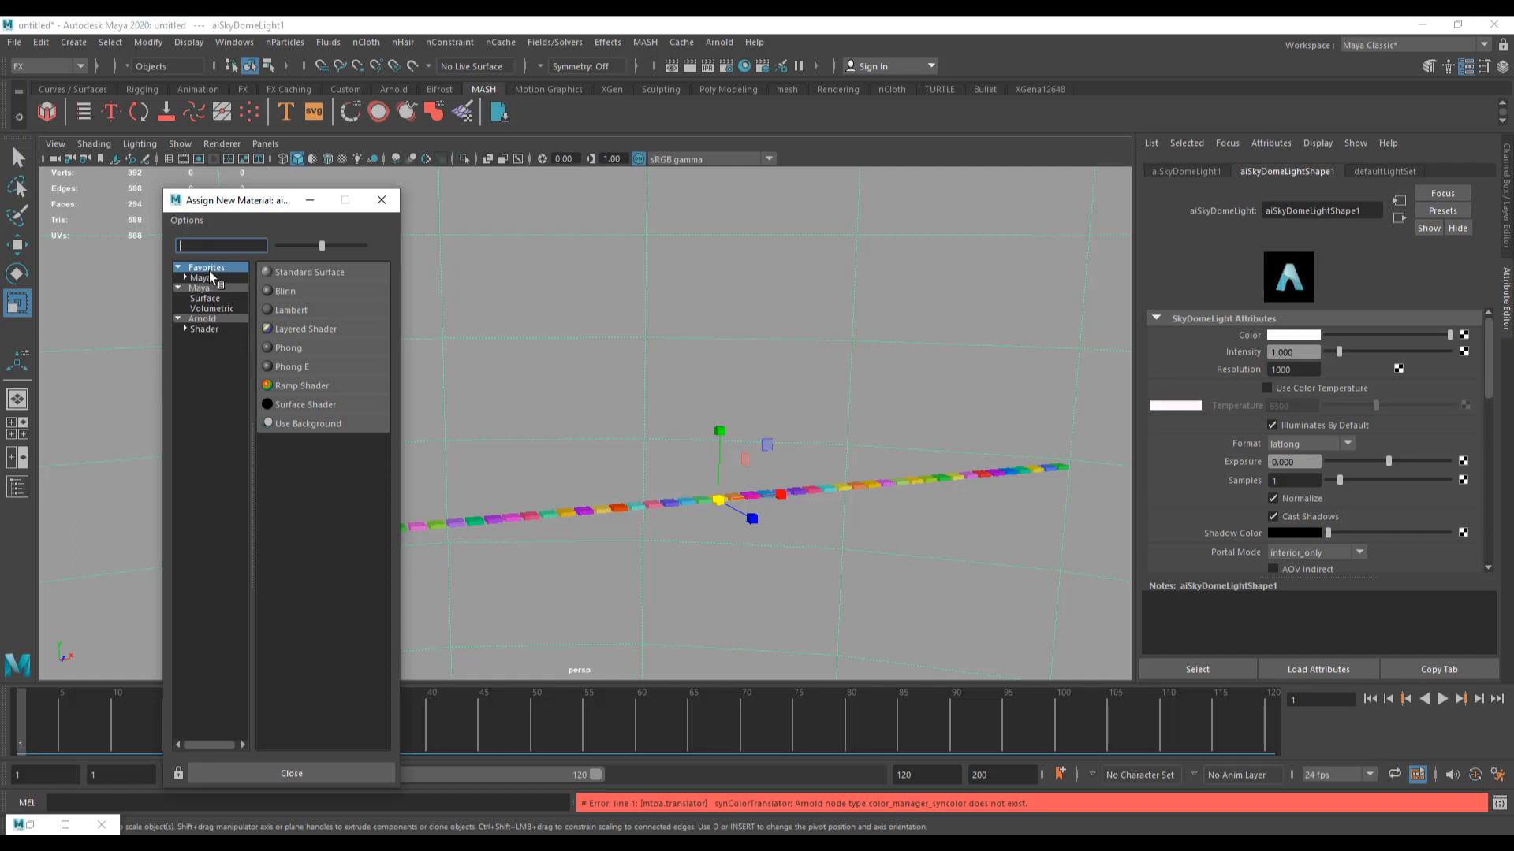
Step: Try assigning an Arnold aiStandardSurface material while the SkyDome light is selected, and undo it
{"action": "left_click", "coordinate": [208, 319]}
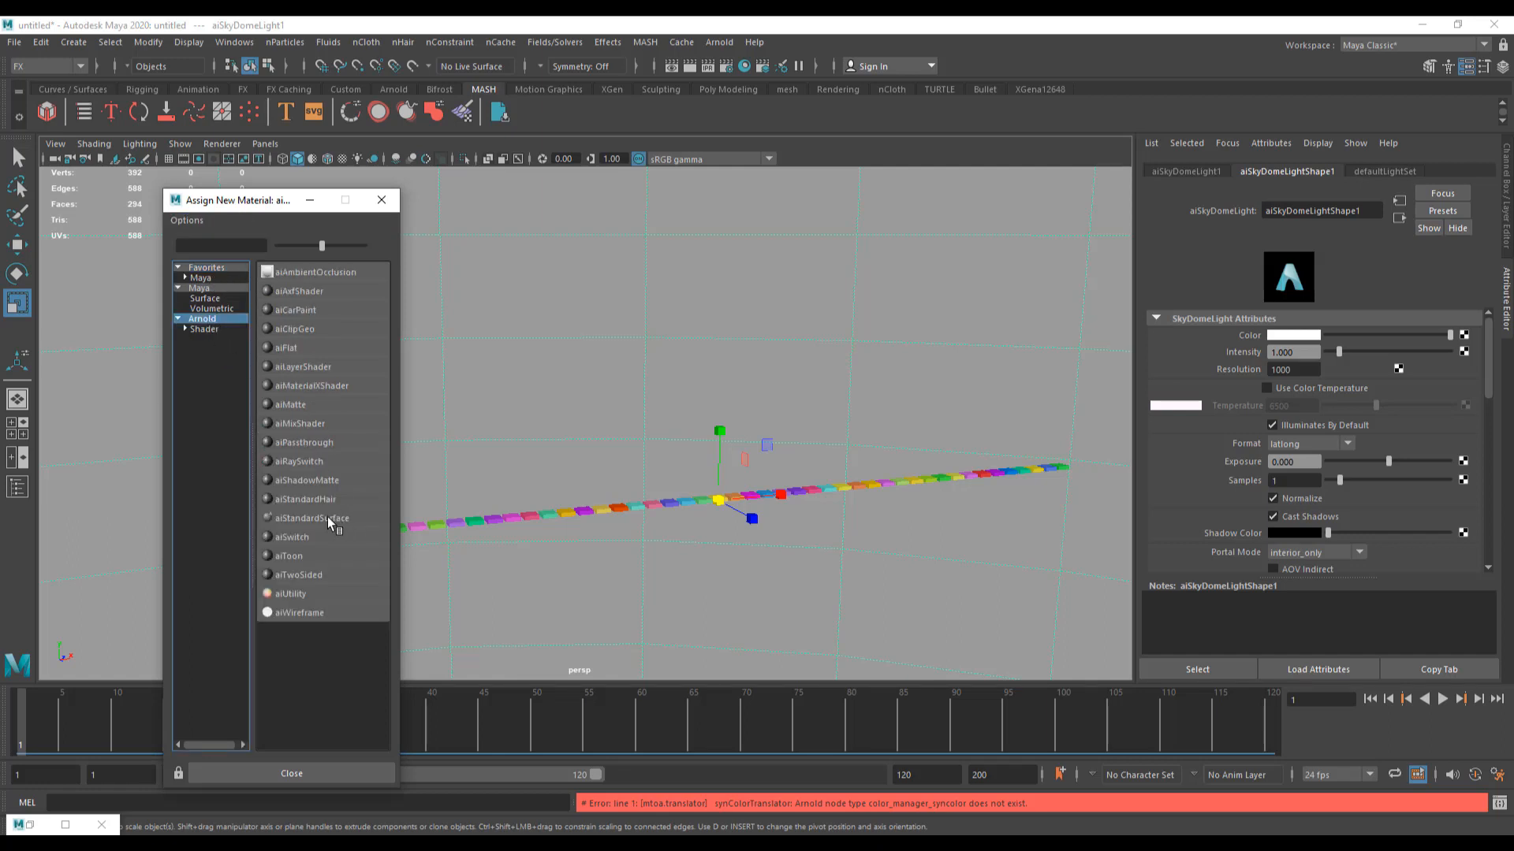
{"action": "middle_click_drag", "start_coordinate": [299, 484], "coordinate": [242, 451]}
{"action": "left_click", "coordinate": [312, 520]}
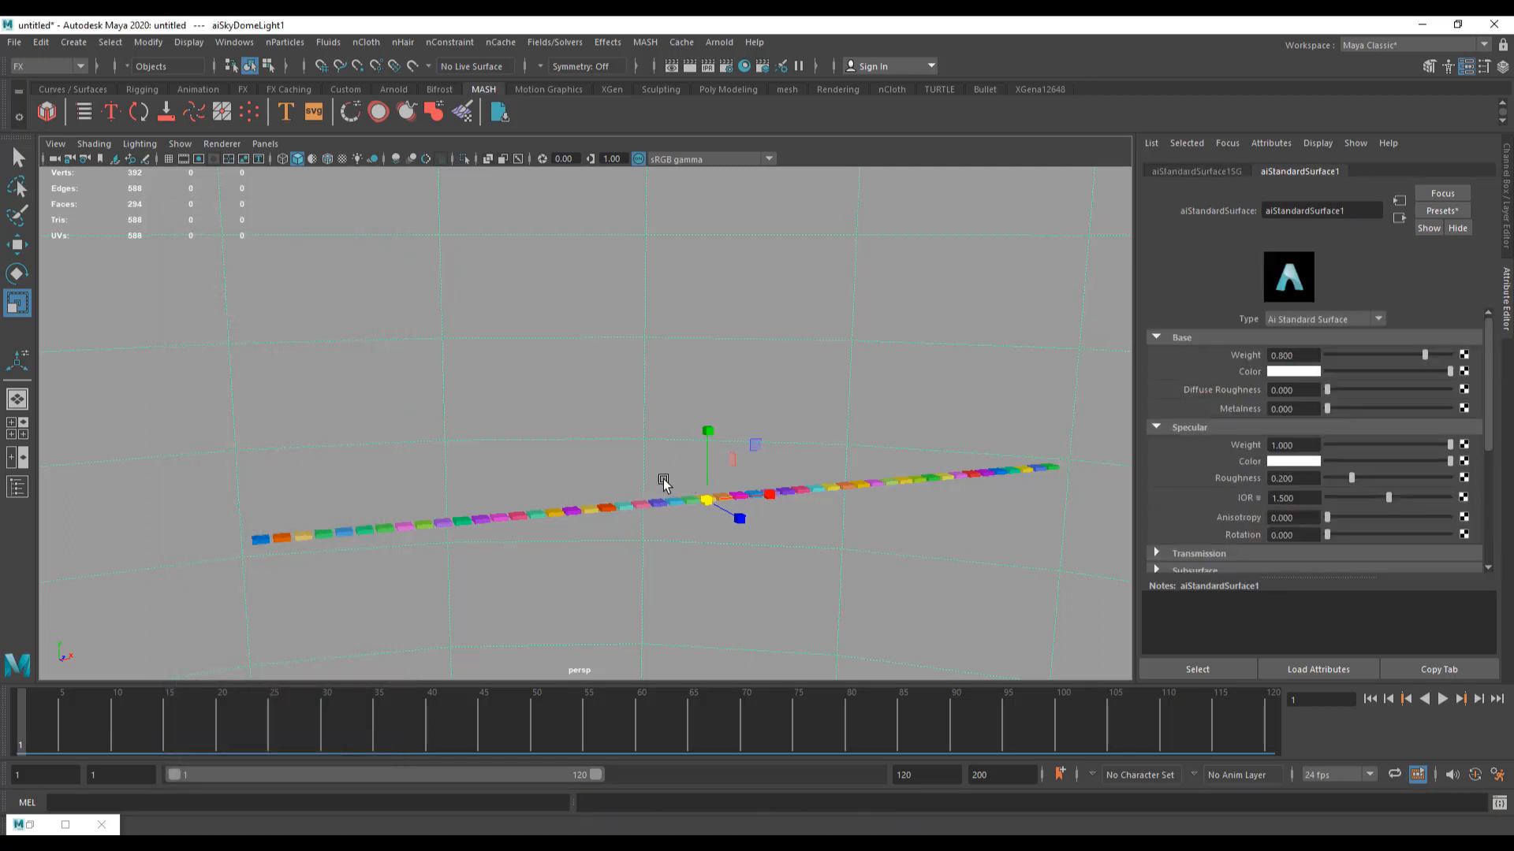
{"action": "middle_click_drag", "start_coordinate": [664, 480], "coordinate": [651, 500], "text": "alt"}
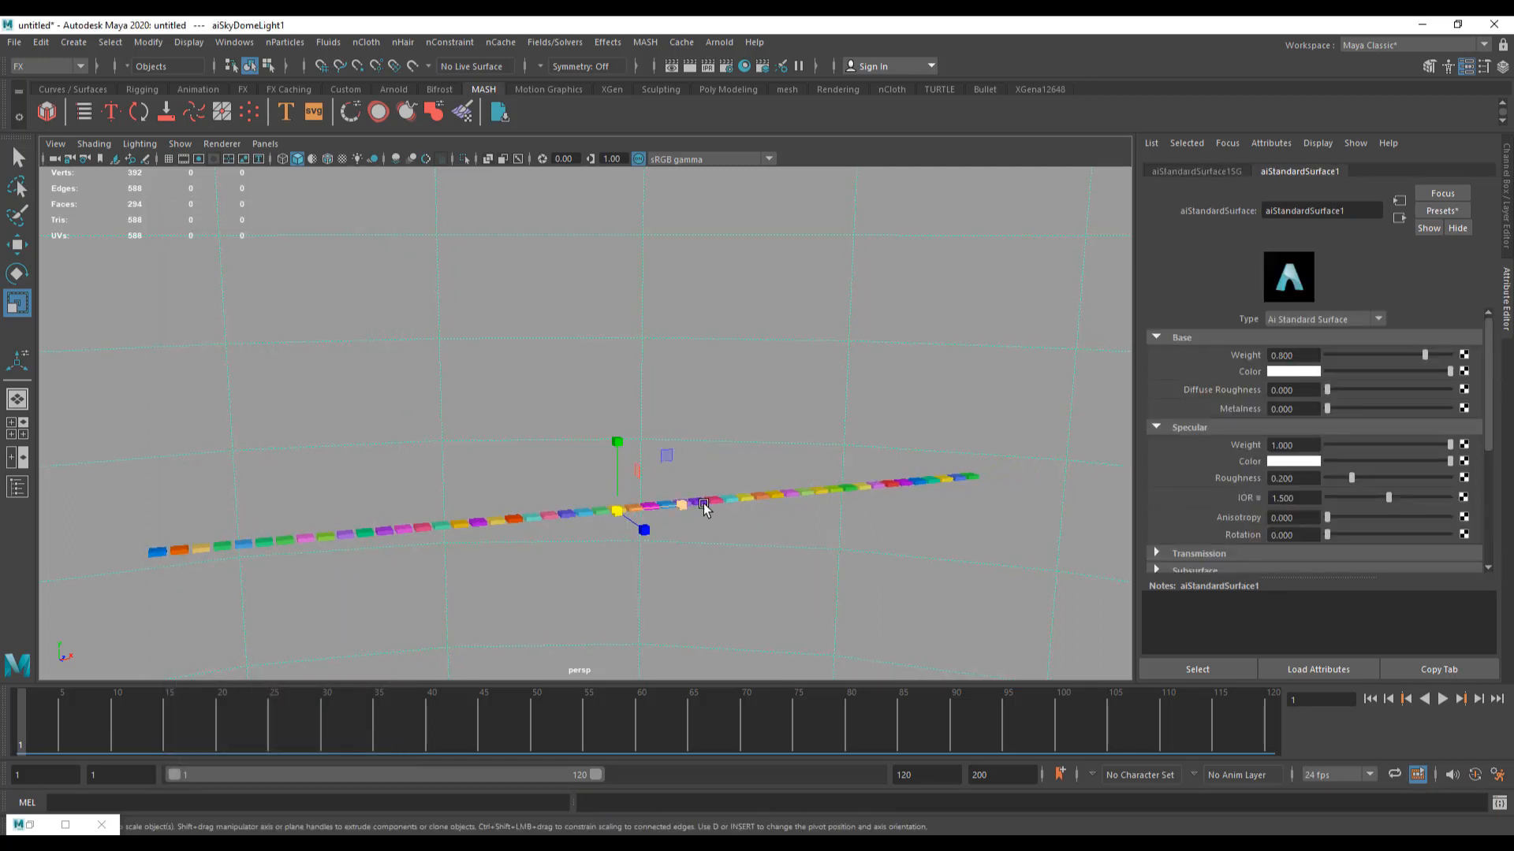
{"action": "key", "text": "ctrl+z"}
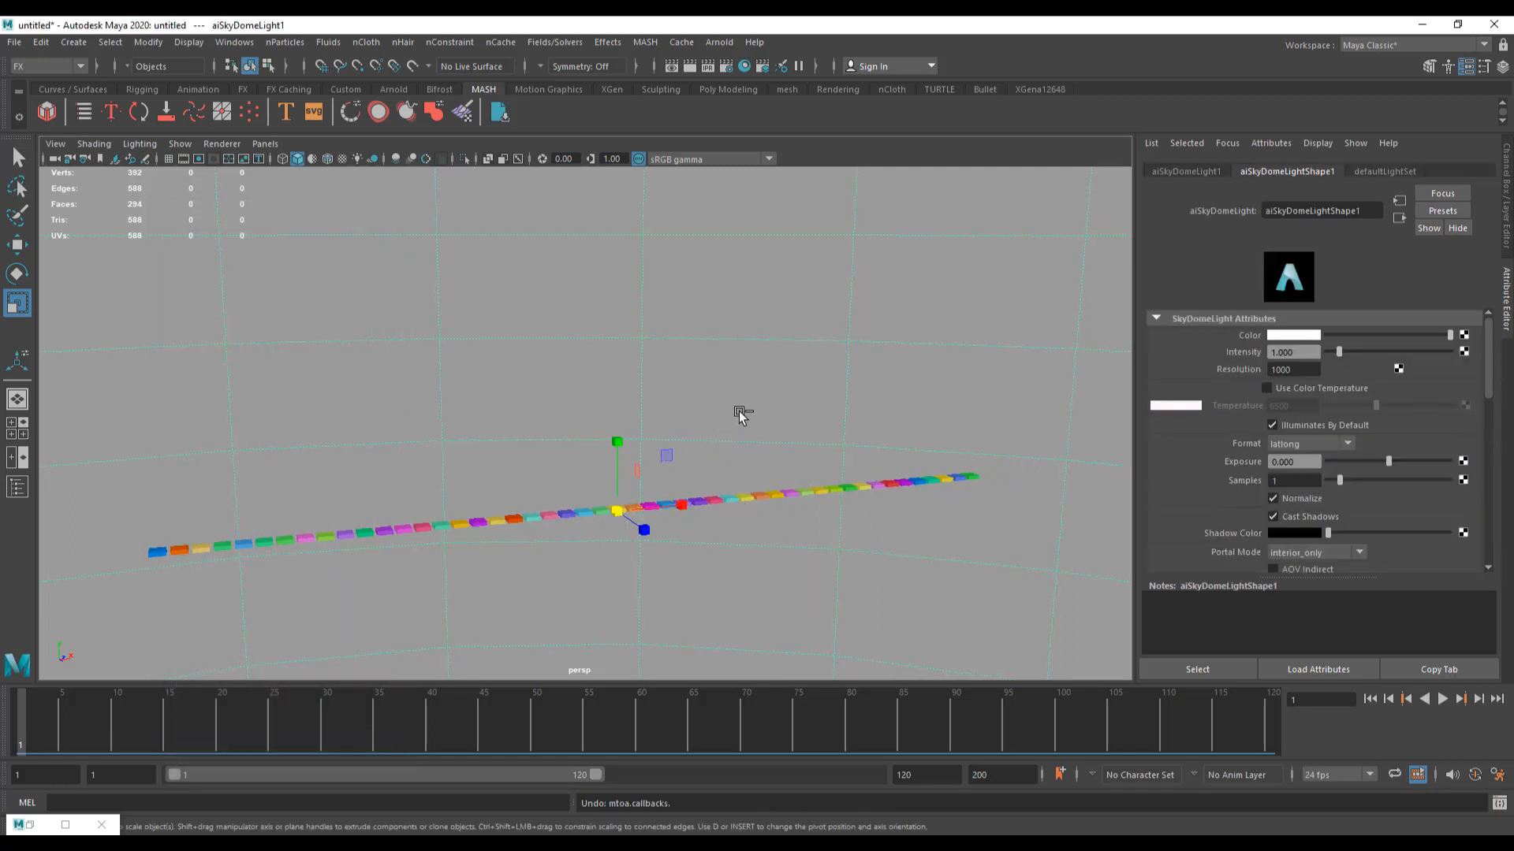
Step: Assign a new Arnold aiStandardSurface material to the bar mesh
{"action": "left_click", "coordinate": [775, 500]}
{"action": "right_click_drag", "start_coordinate": [698, 505], "coordinate": [710, 771]}
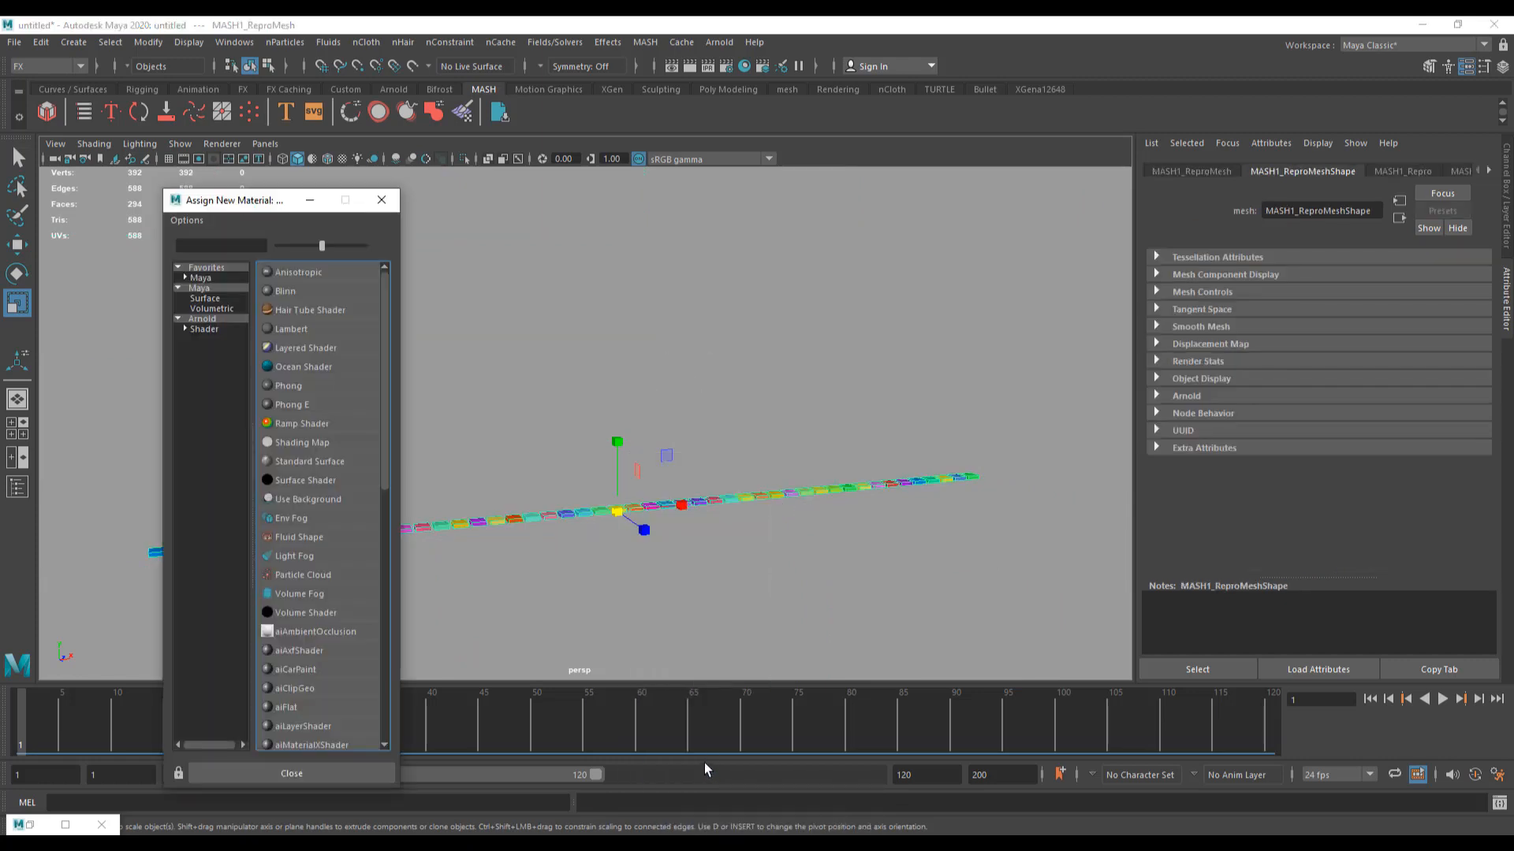
{"action": "left_click", "coordinate": [203, 319]}
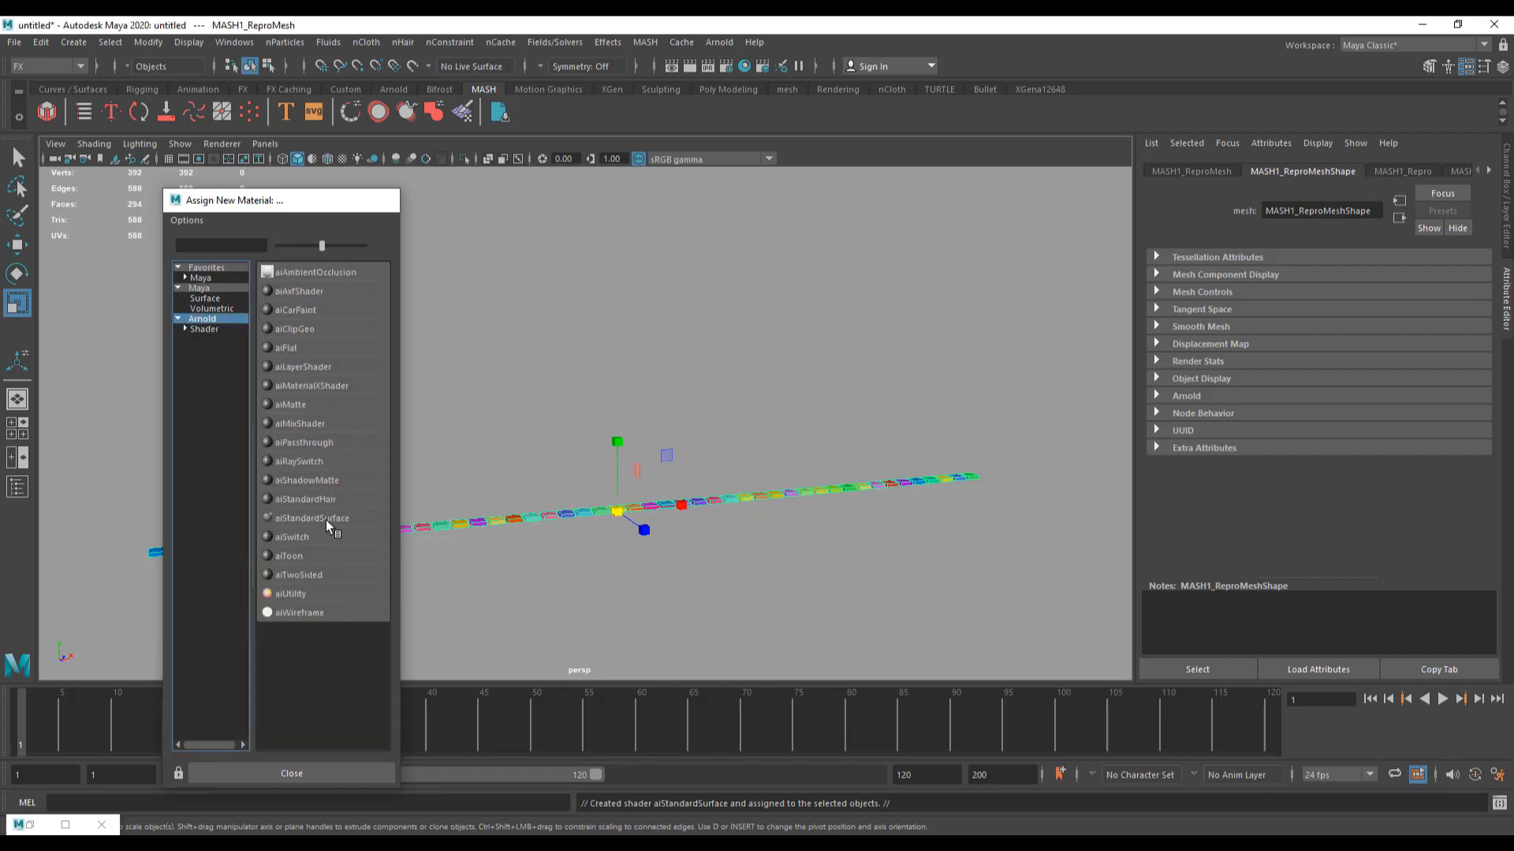
{"action": "left_click", "coordinate": [315, 519]}
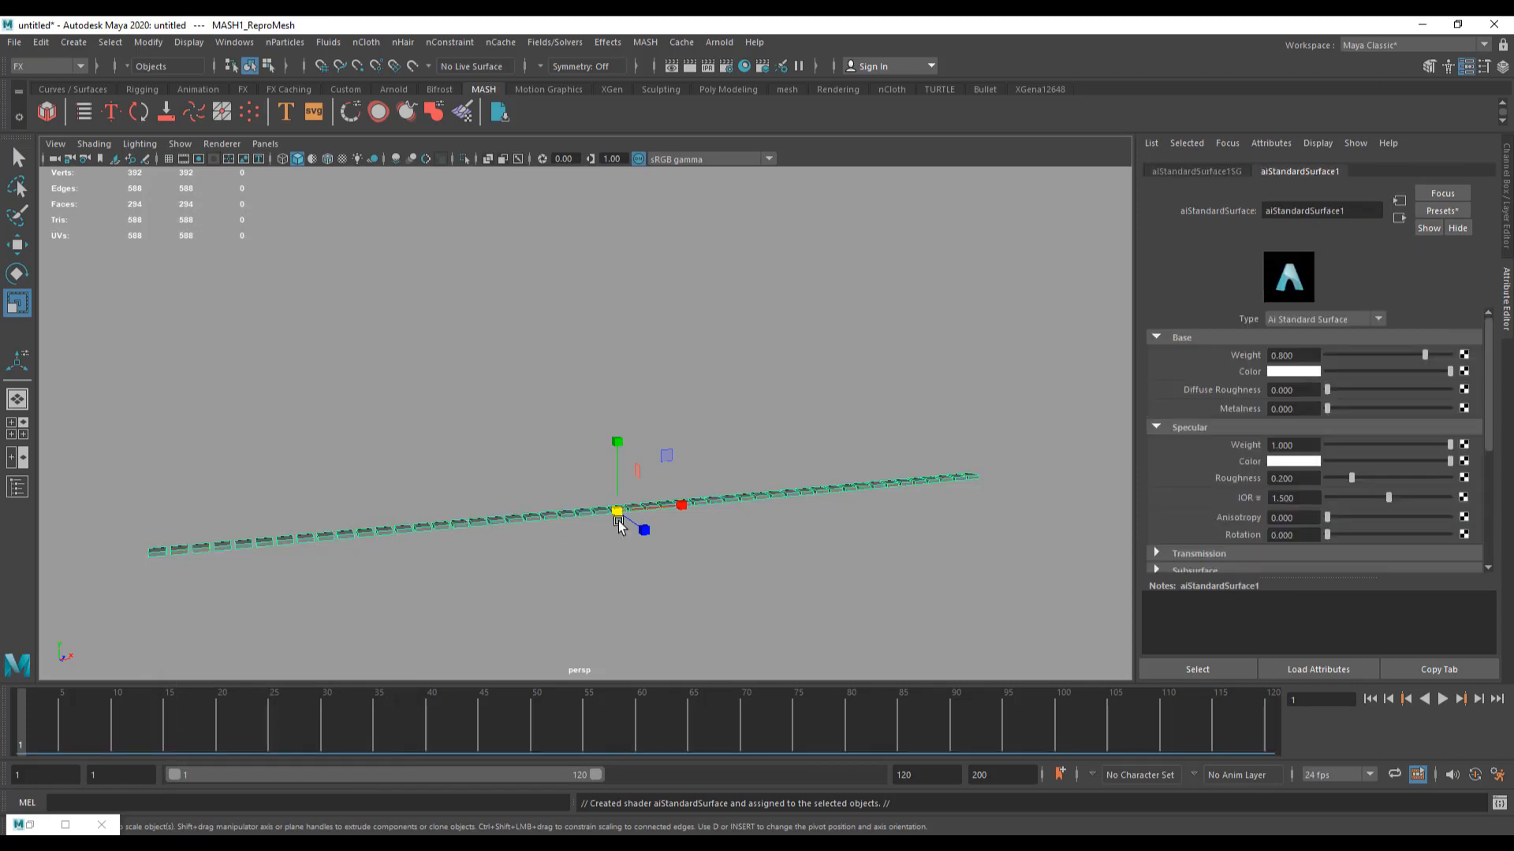
Step: Connect a new Arnold aiUserDataColor node to the base color of the bar mesh's aiStandardSurface material
{"action": "middle_click_drag", "start_coordinate": [590, 527], "coordinate": [602, 511], "text": "alt"}
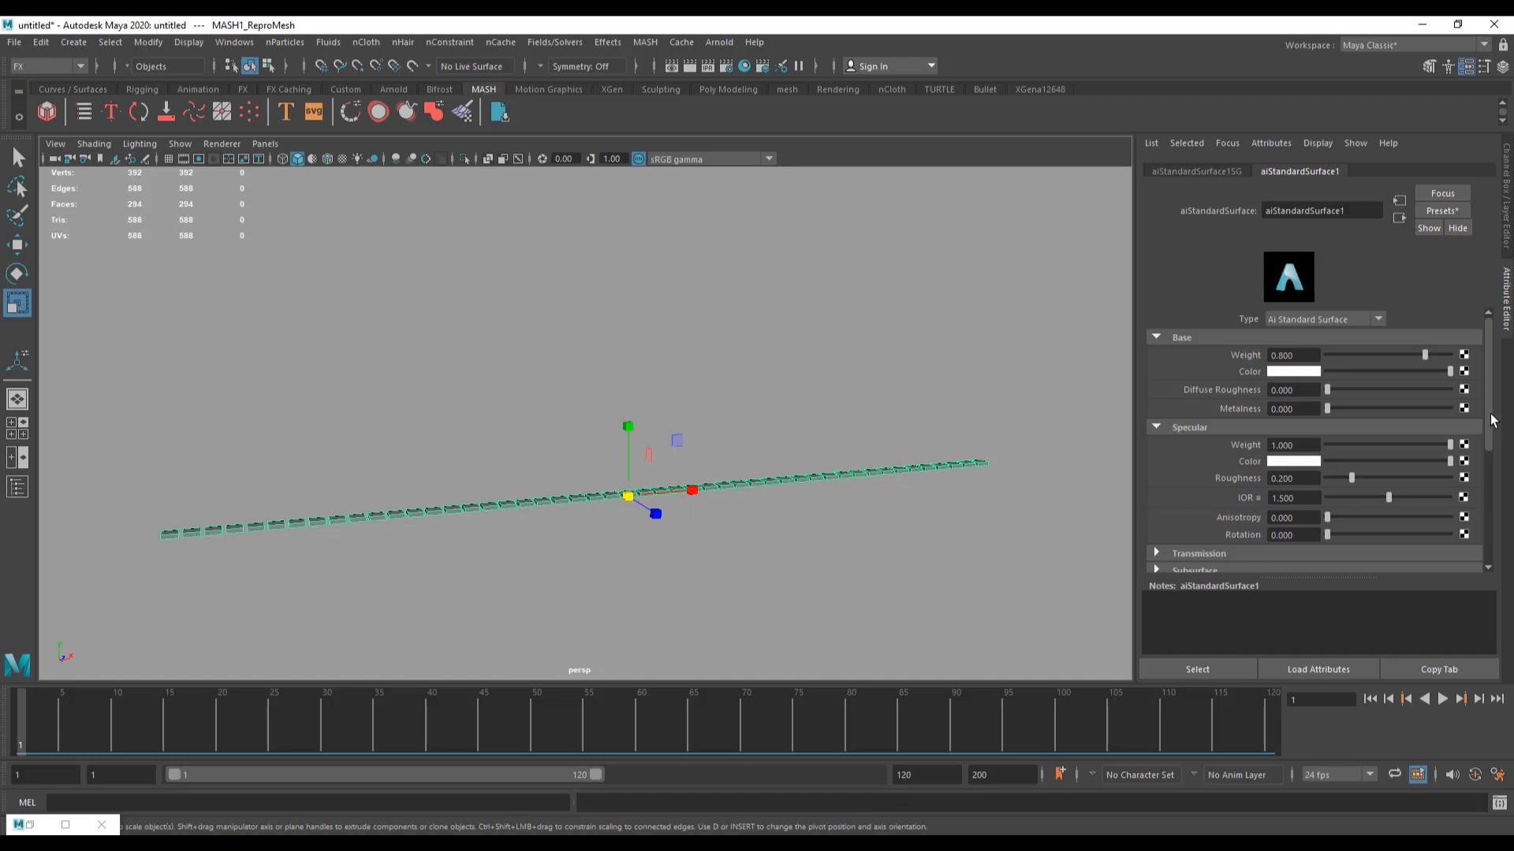
{"action": "left_click", "coordinate": [1464, 371]}
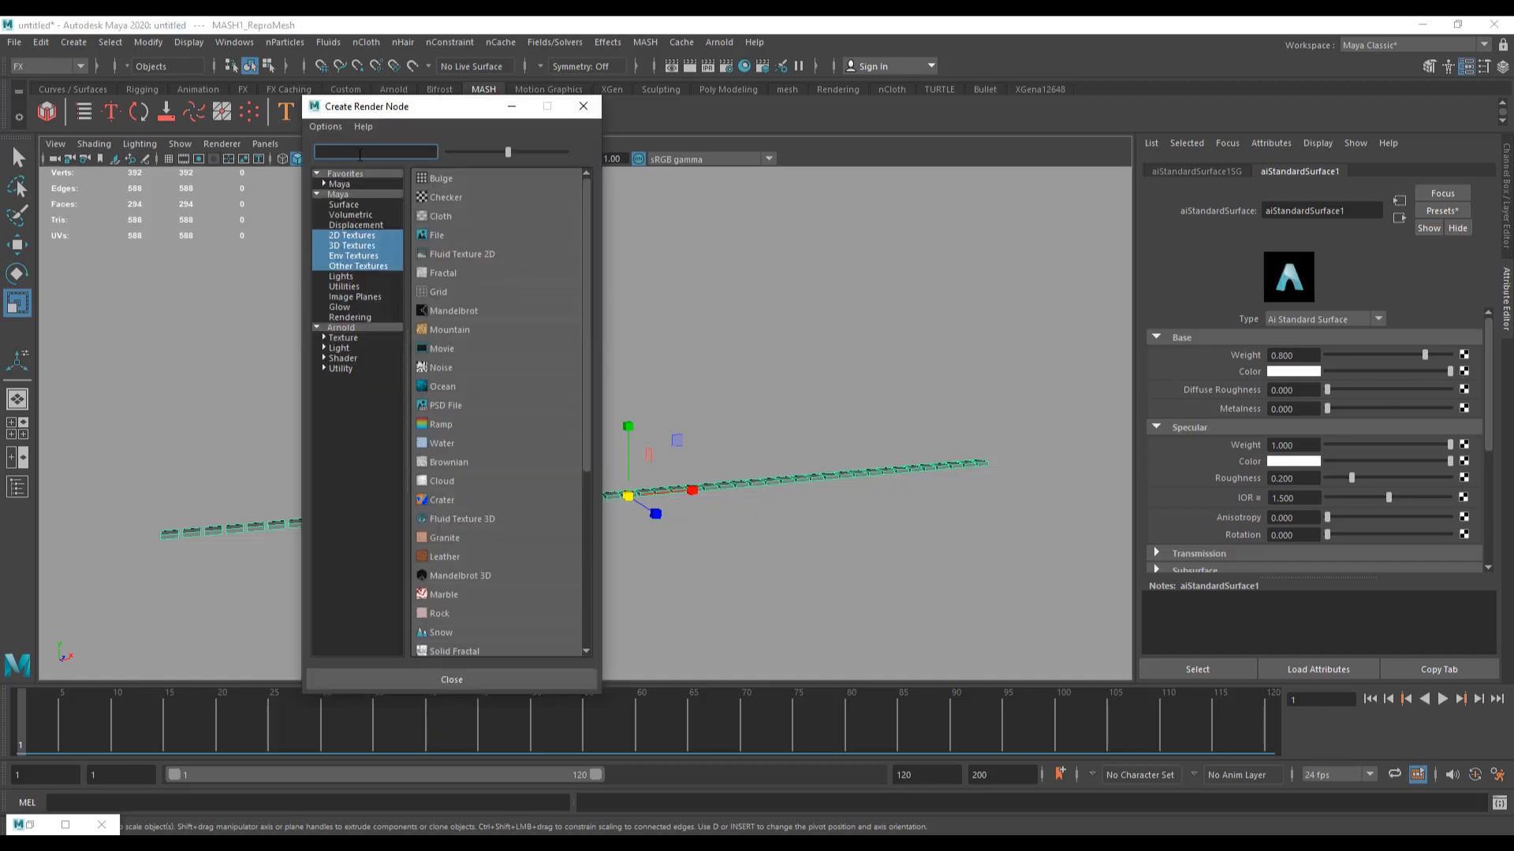
{"action": "type", "text": "data"}
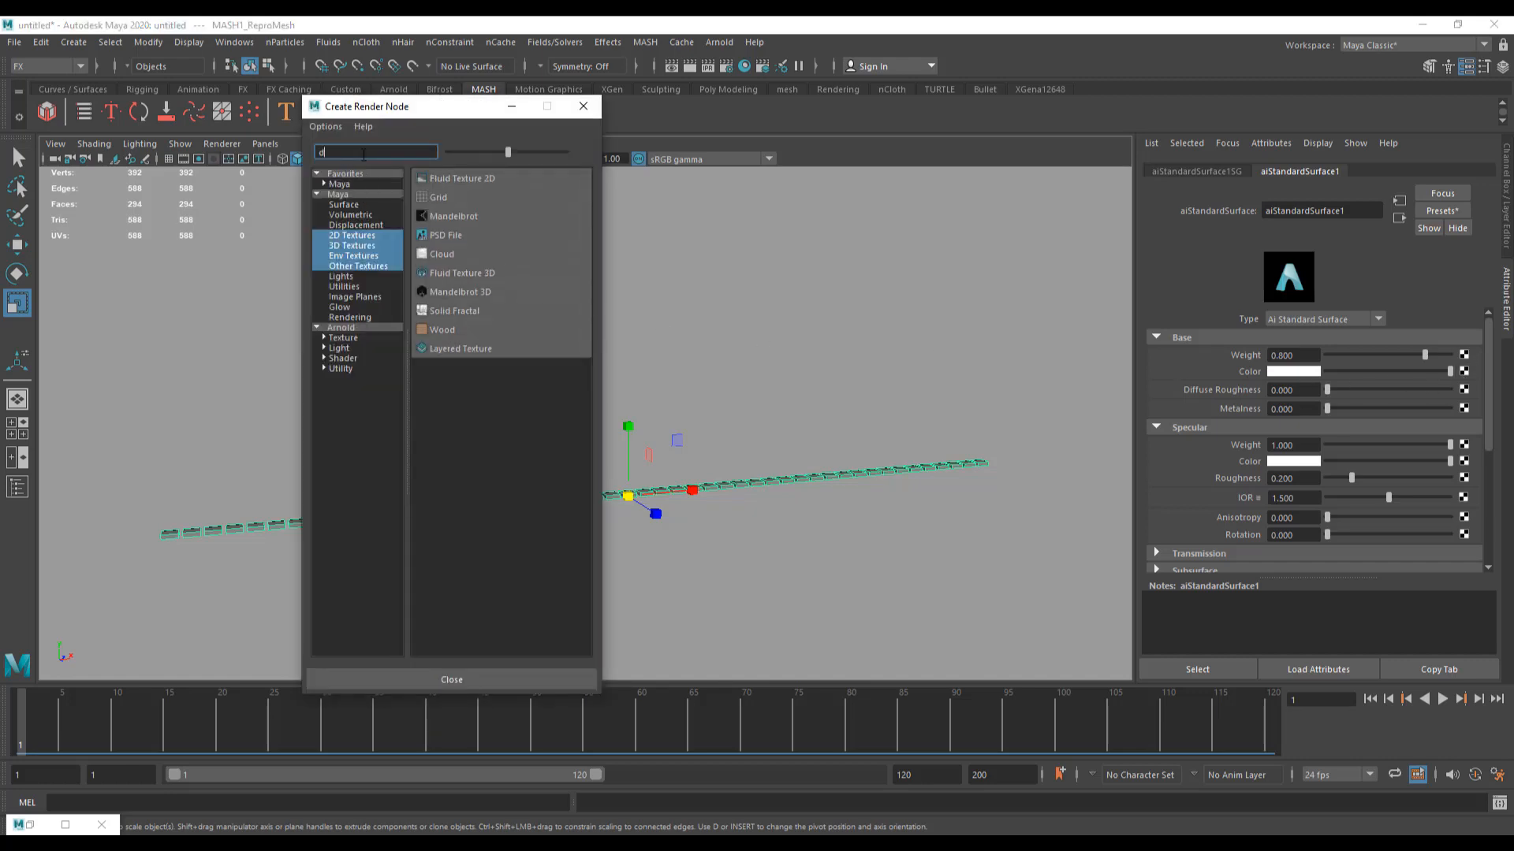
{"action": "left_click", "coordinate": [343, 368]}
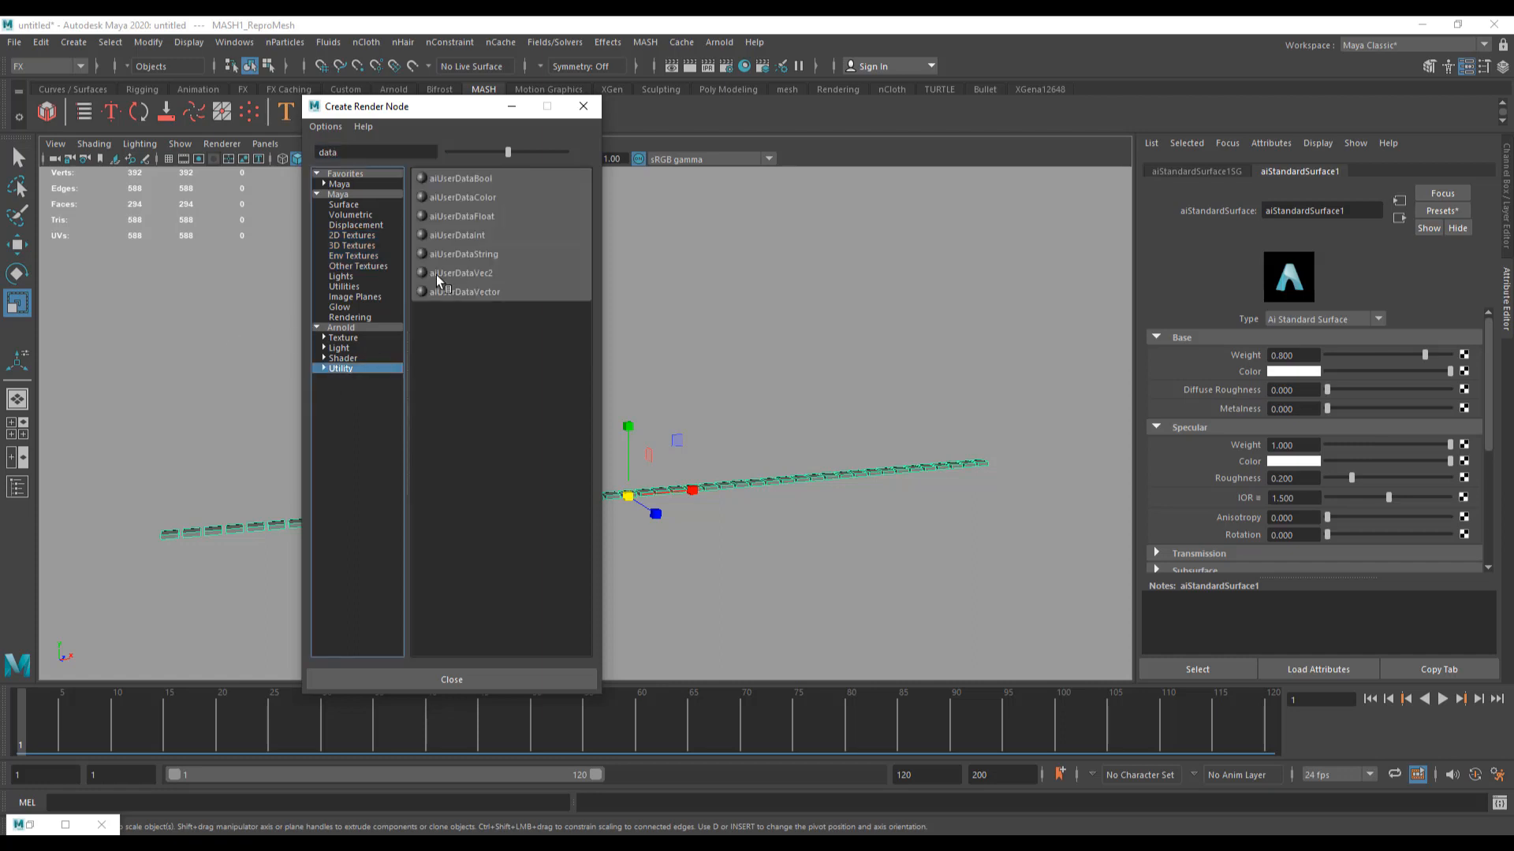
{"action": "left_click", "coordinate": [460, 200]}
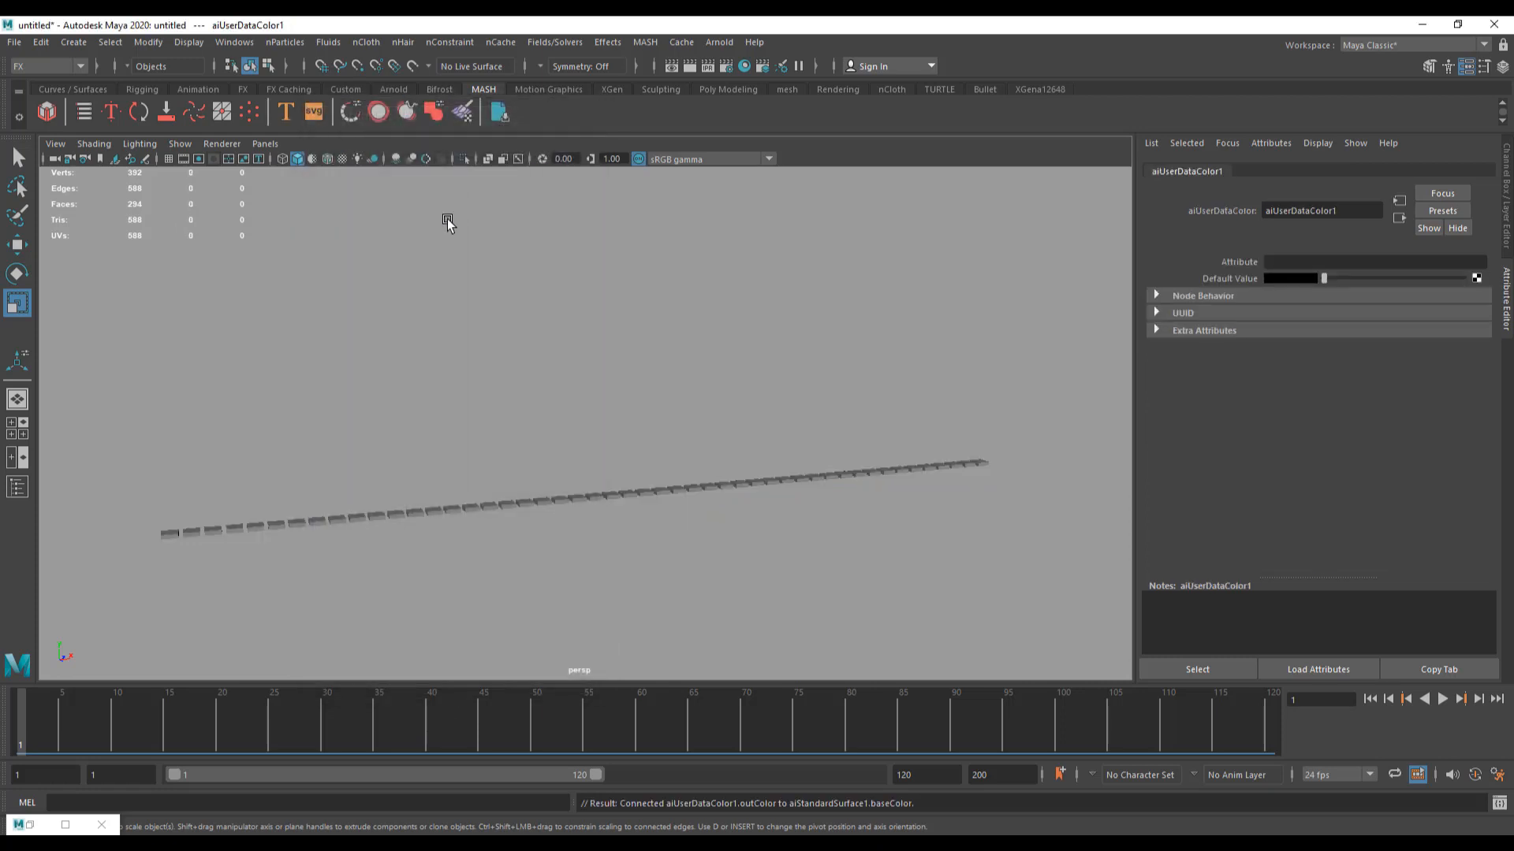
Step: Set the aiUserDataColor node's attribute name to colorSet and return to the material's settings
{"action": "left_click", "coordinate": [1292, 264]}
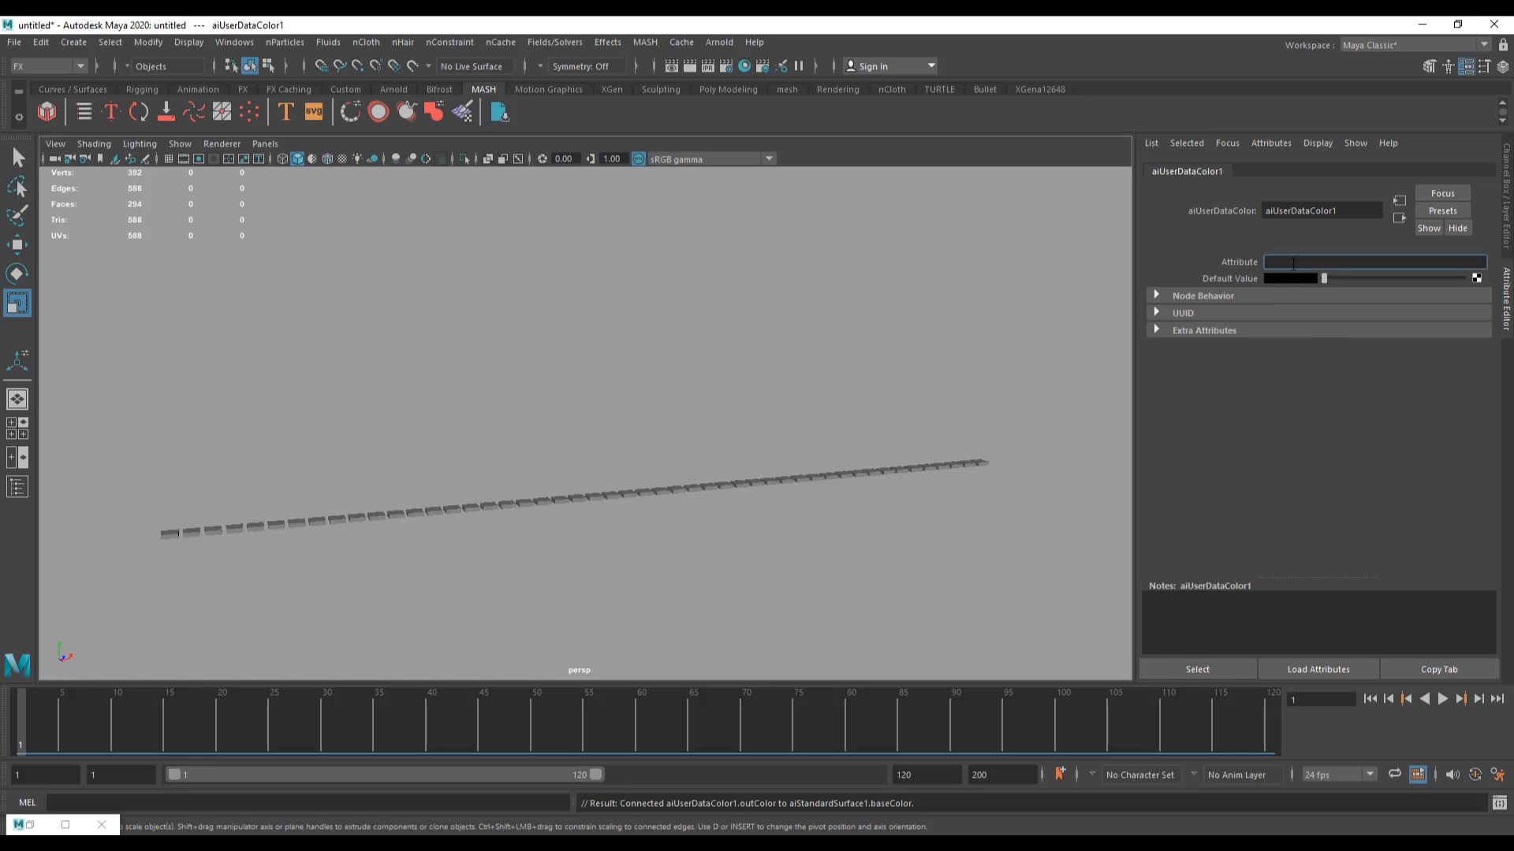
{"action": "type", "text": "colorSet"}
{"action": "key", "text": "Return"}
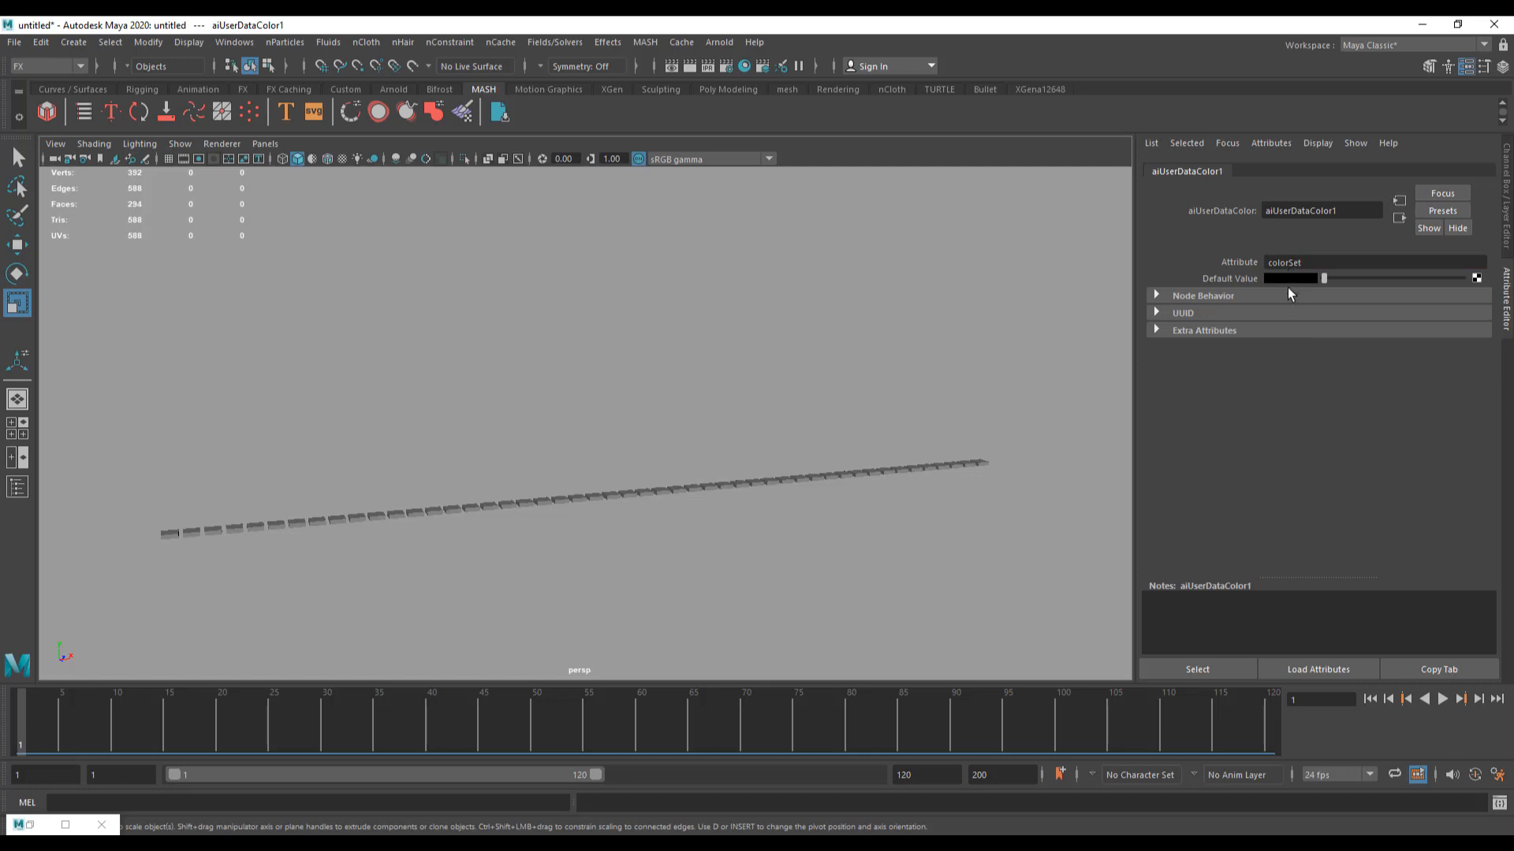
{"action": "left_click", "coordinate": [1400, 217]}
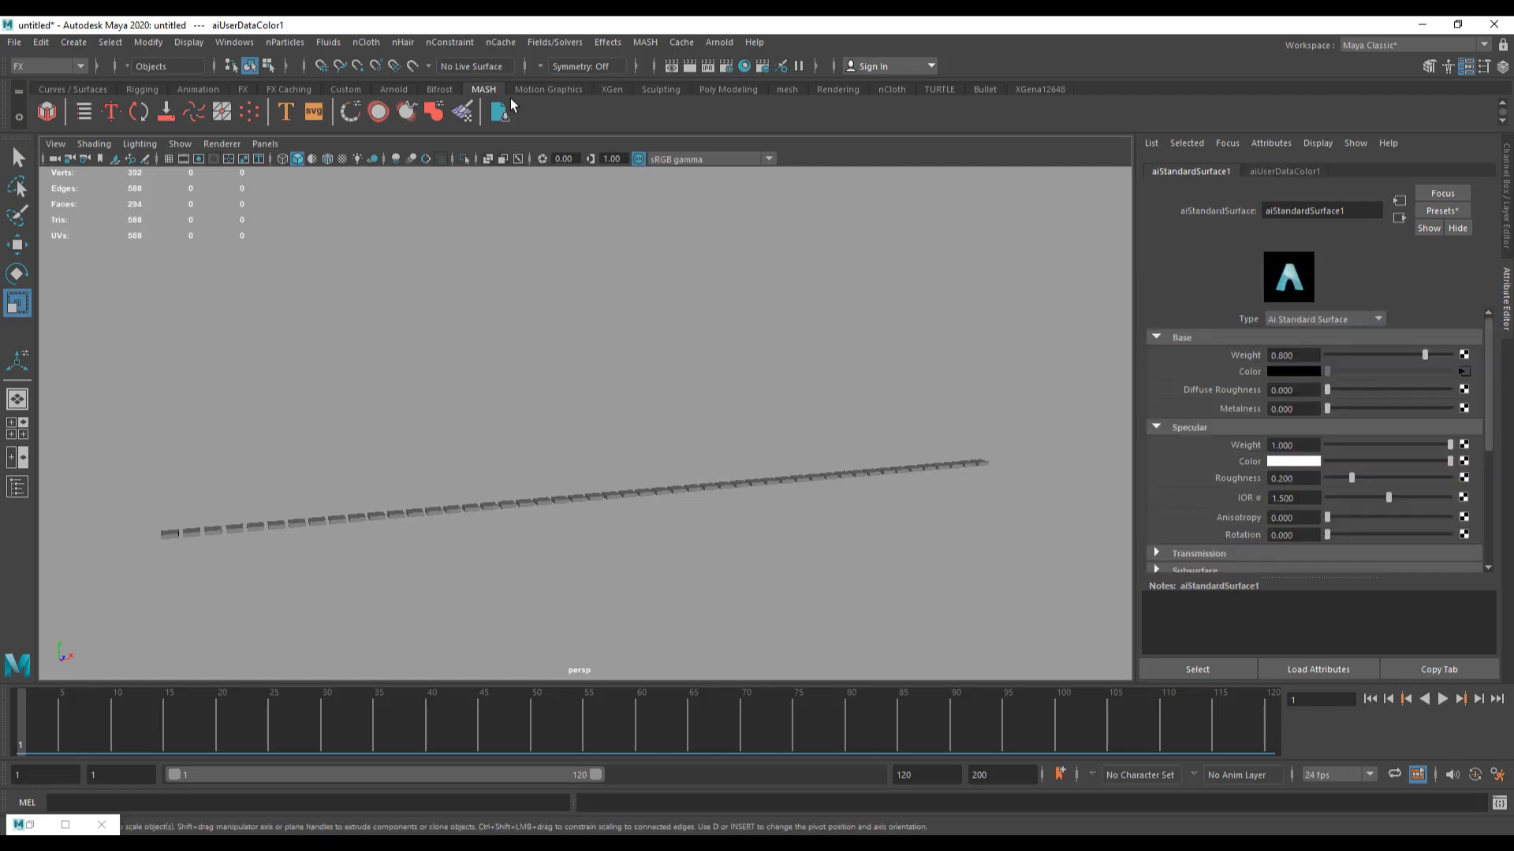
Step: Render the flat bars in Arnold to check their base color, and close the render view
{"action": "right_click", "coordinate": [744, 66]}
{"action": "left_click", "coordinate": [741, 74]}
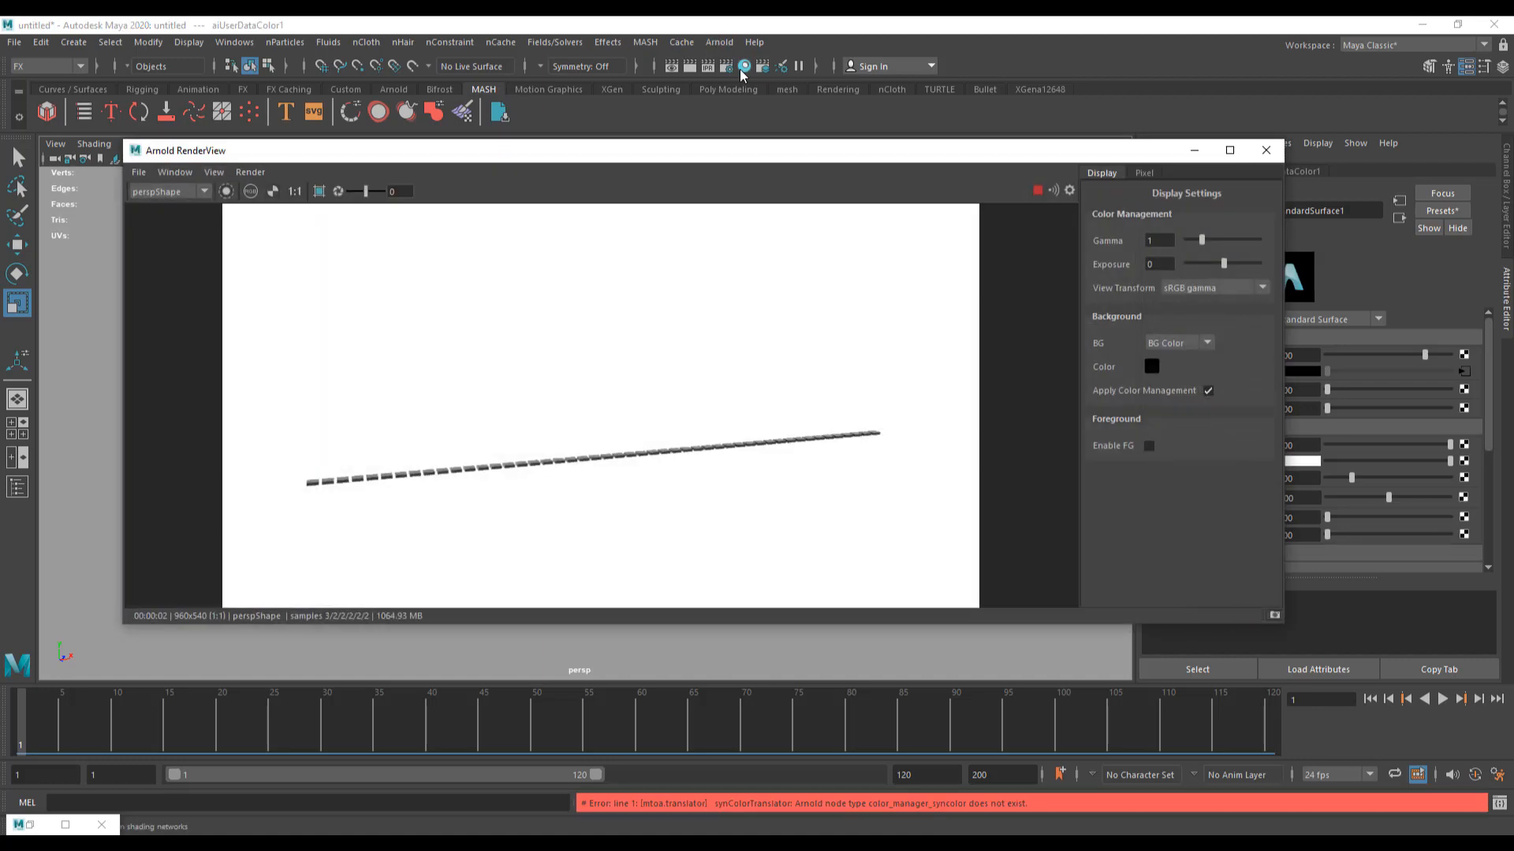
{"action": "left_click", "coordinate": [1266, 150]}
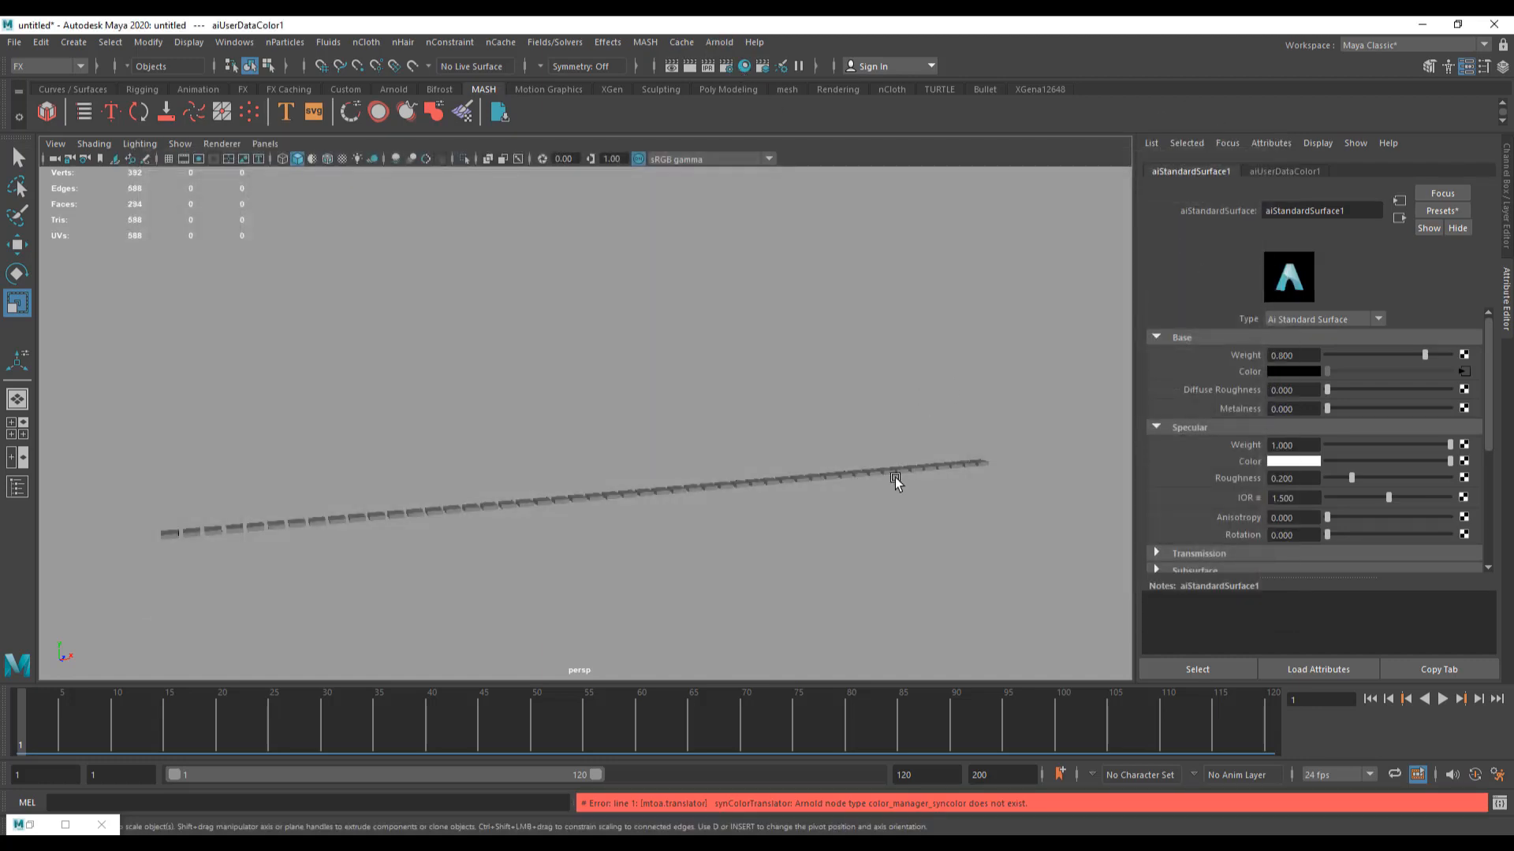
Step: Enable Export Vertex Colors in the bar mesh shape's Arnold settings and check Color Per Vertex in the MASH1_Repro output attributes
{"action": "left_click", "coordinate": [902, 470]}
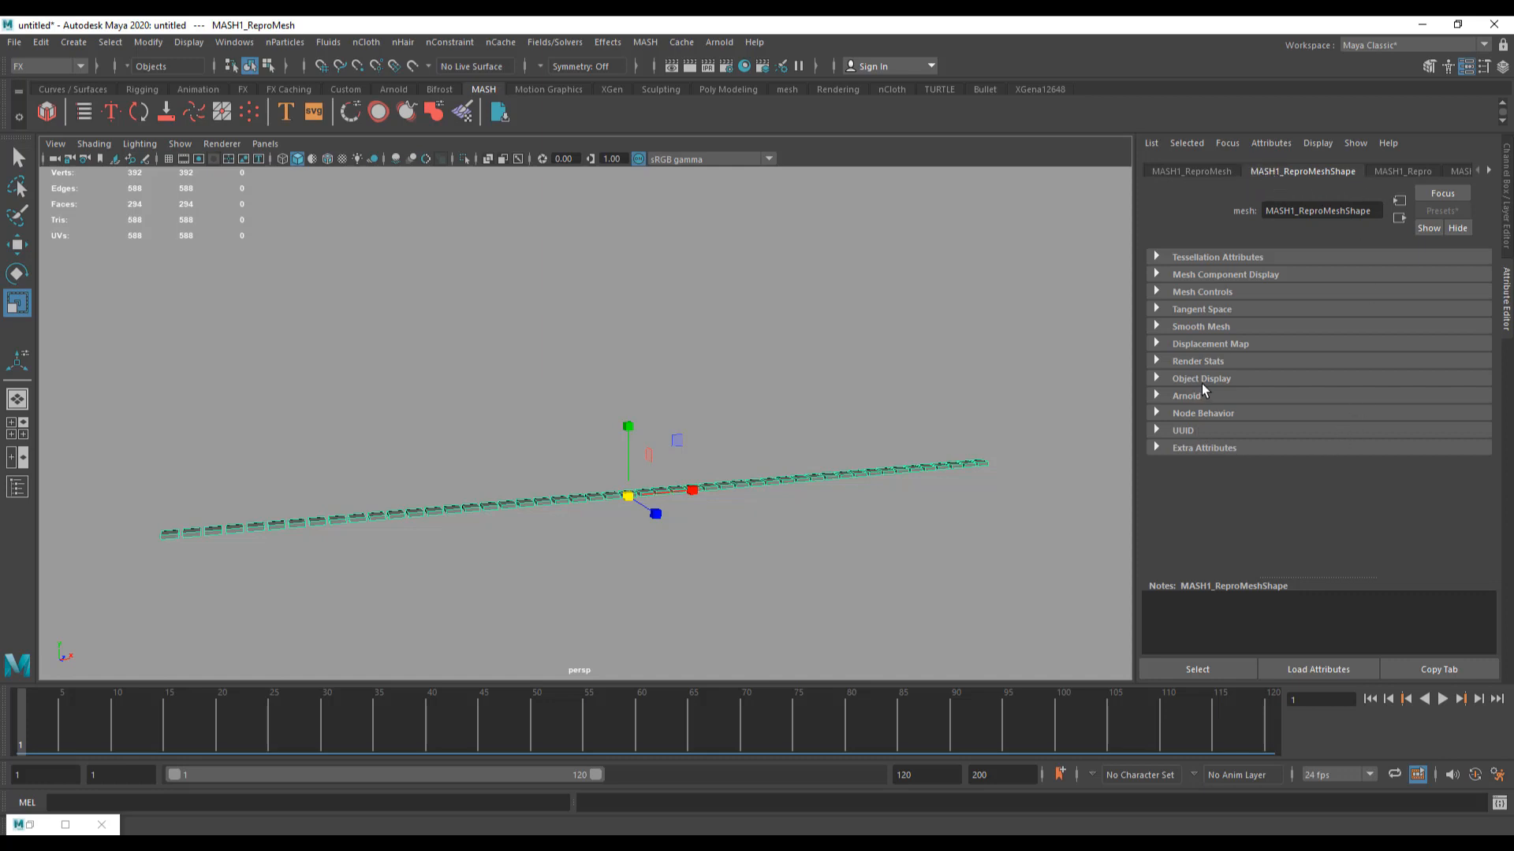
{"action": "left_click", "coordinate": [1223, 394]}
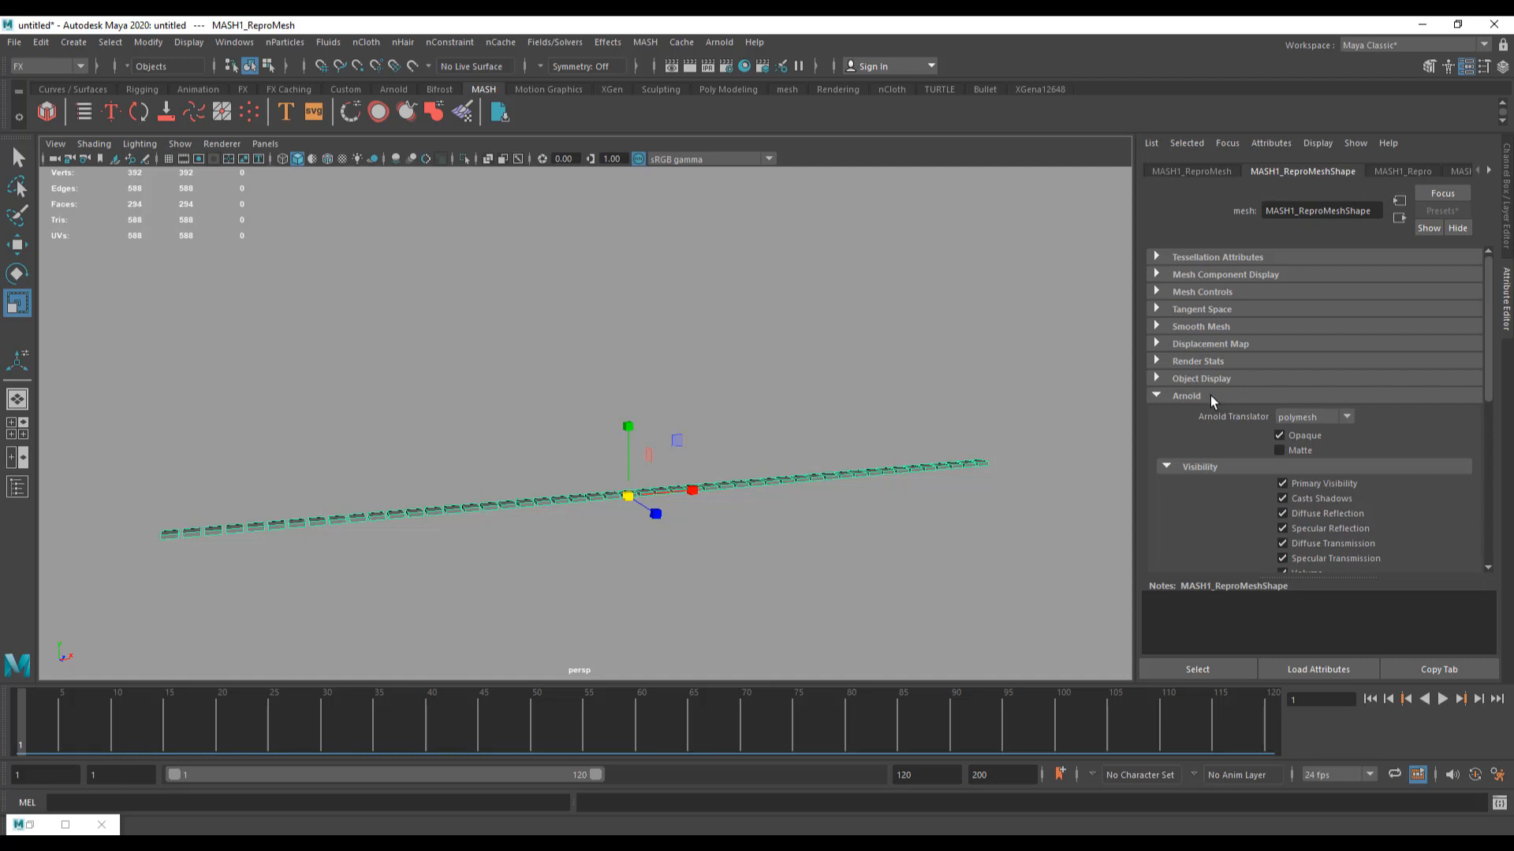
{"action": "scroll", "coordinate": [1313, 426], "scroll_direction": "down", "scroll_amount": 4}
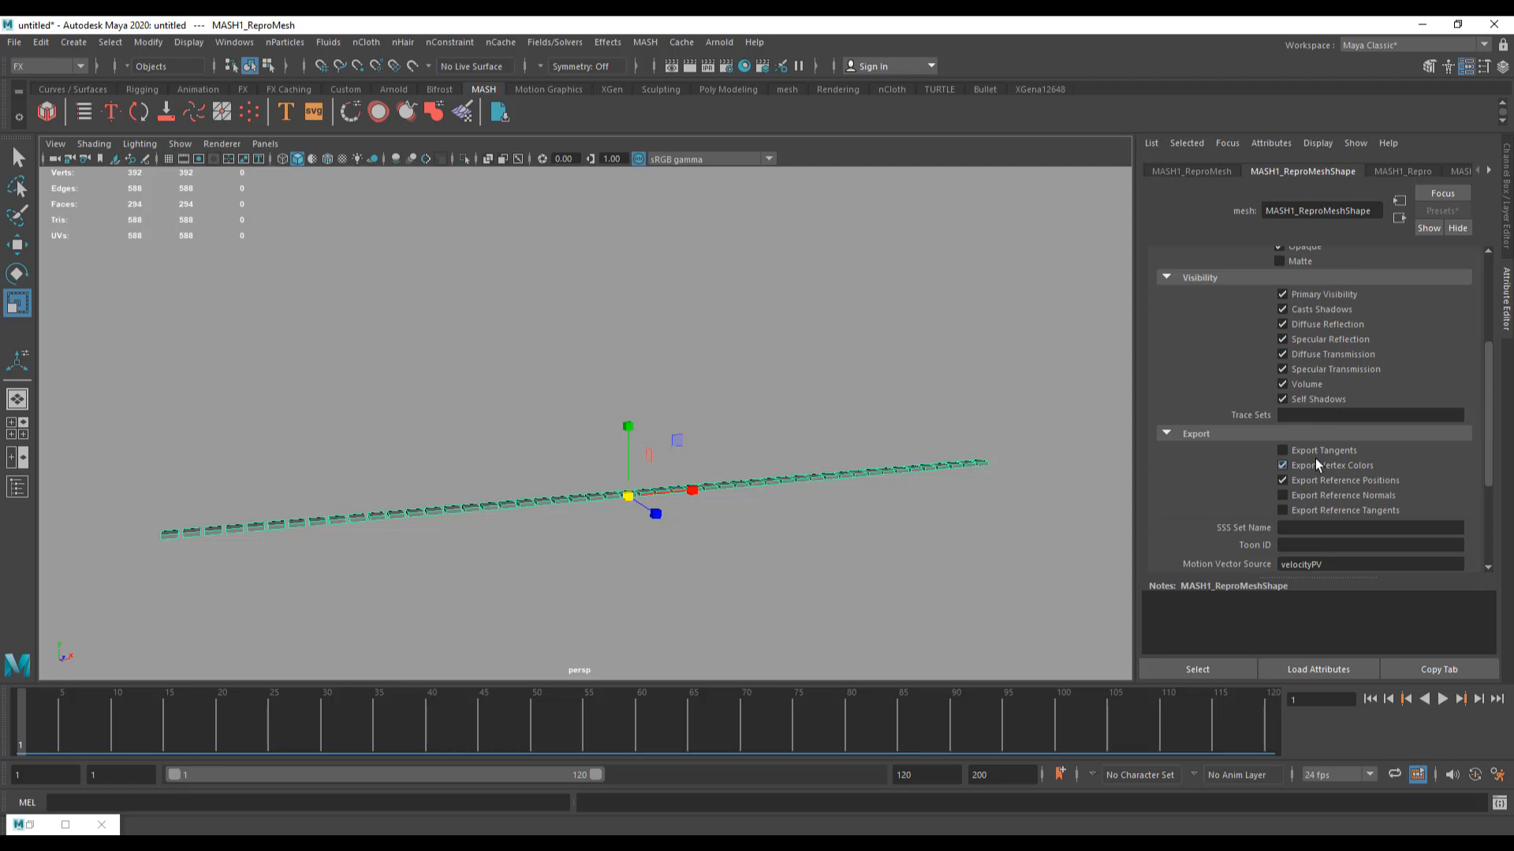
{"action": "left_click", "coordinate": [1403, 172]}
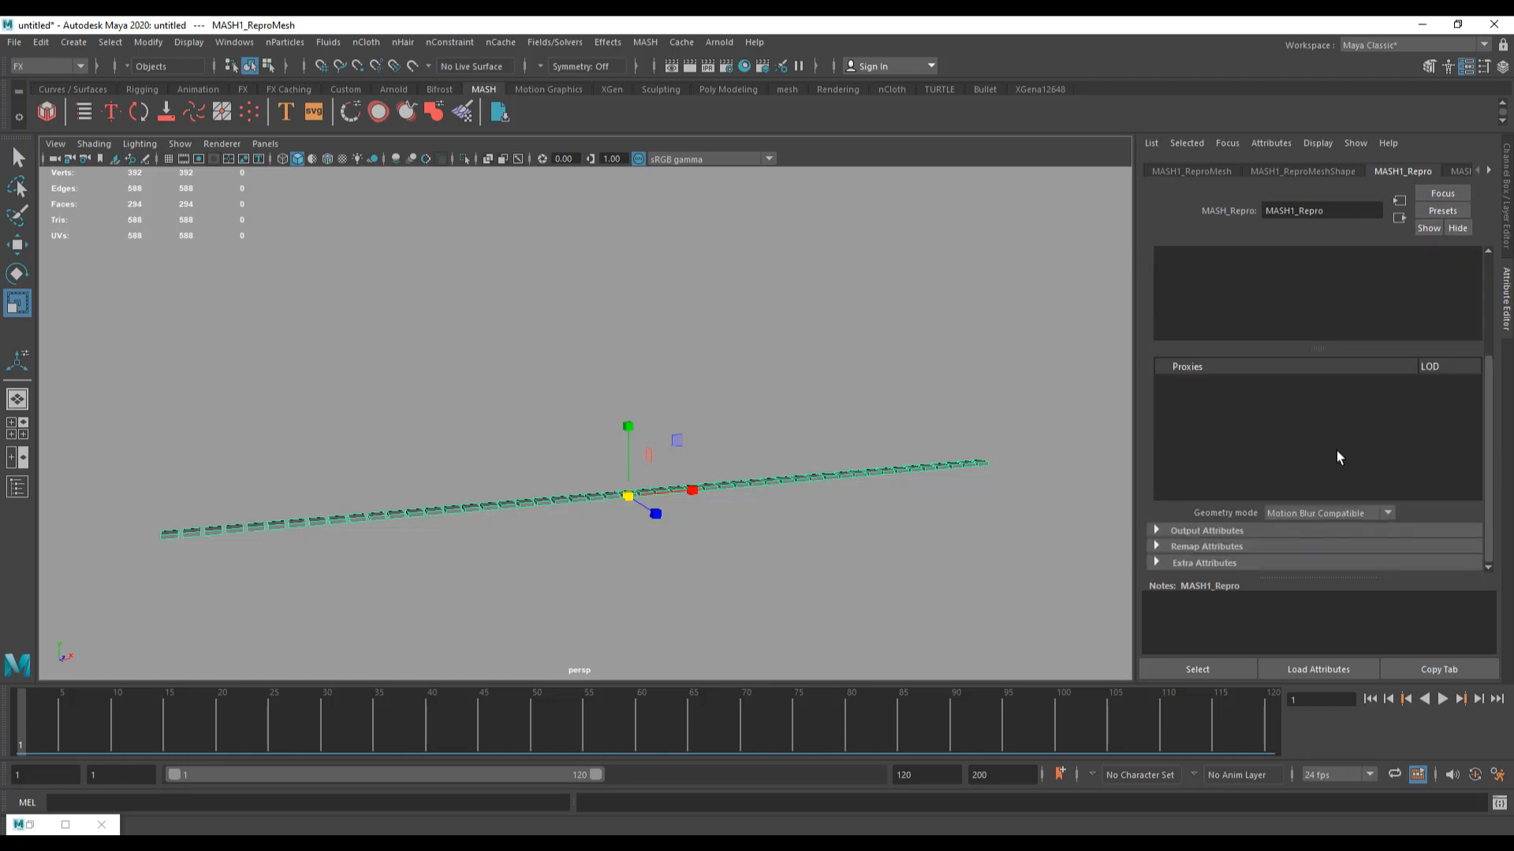
{"action": "left_click", "coordinate": [1222, 533]}
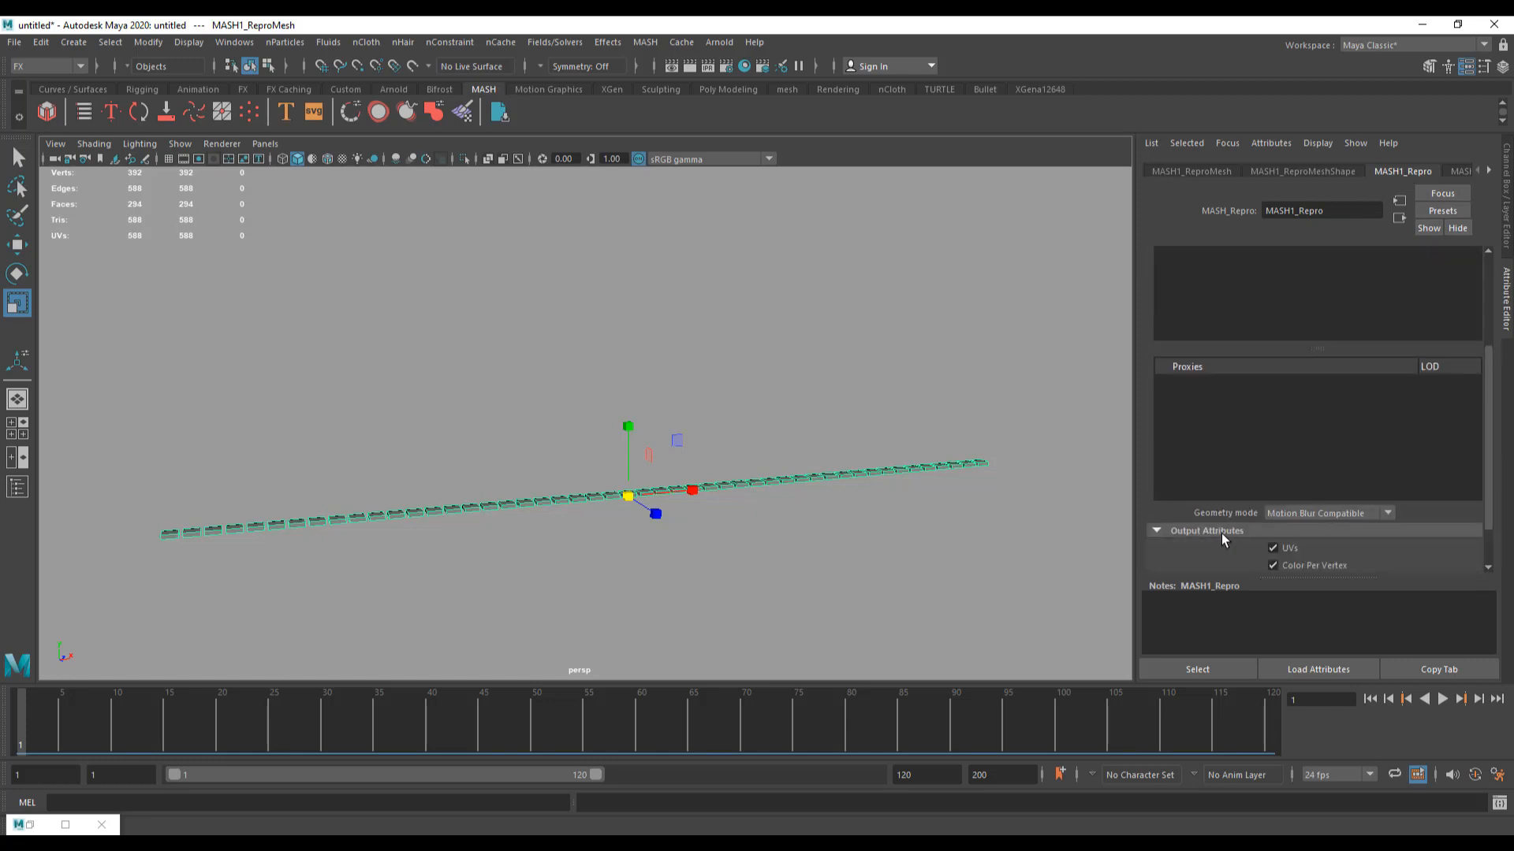
{"action": "scroll", "coordinate": [1229, 533], "scroll_direction": "down", "scroll_amount": 2}
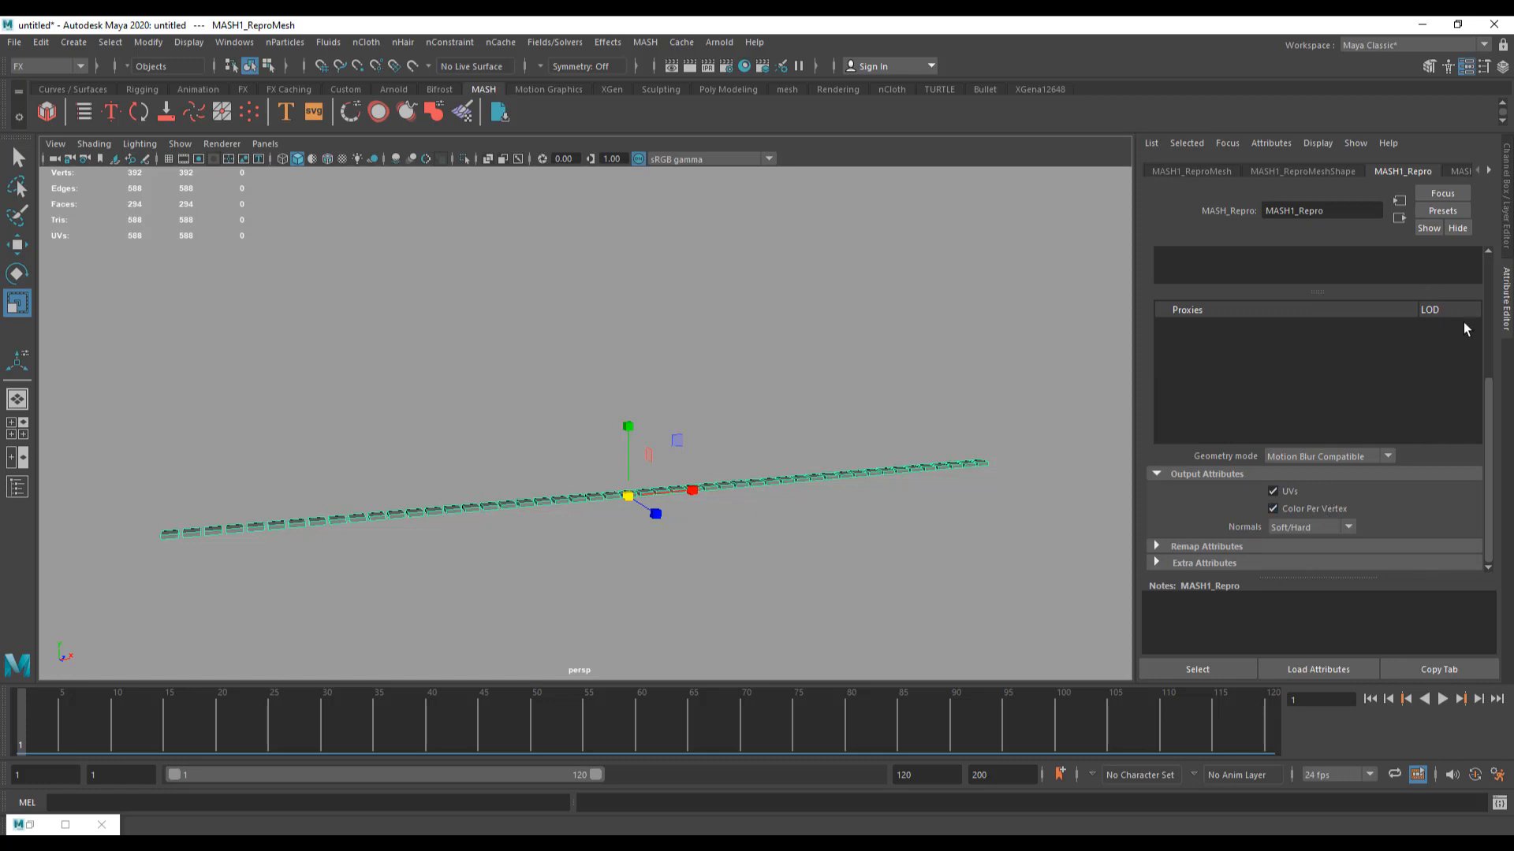
Step: Render the bars in Arnold again with vertex colors exported, and close the render view
{"action": "left_click", "coordinate": [708, 41]}
{"action": "left_click", "coordinate": [738, 68]}
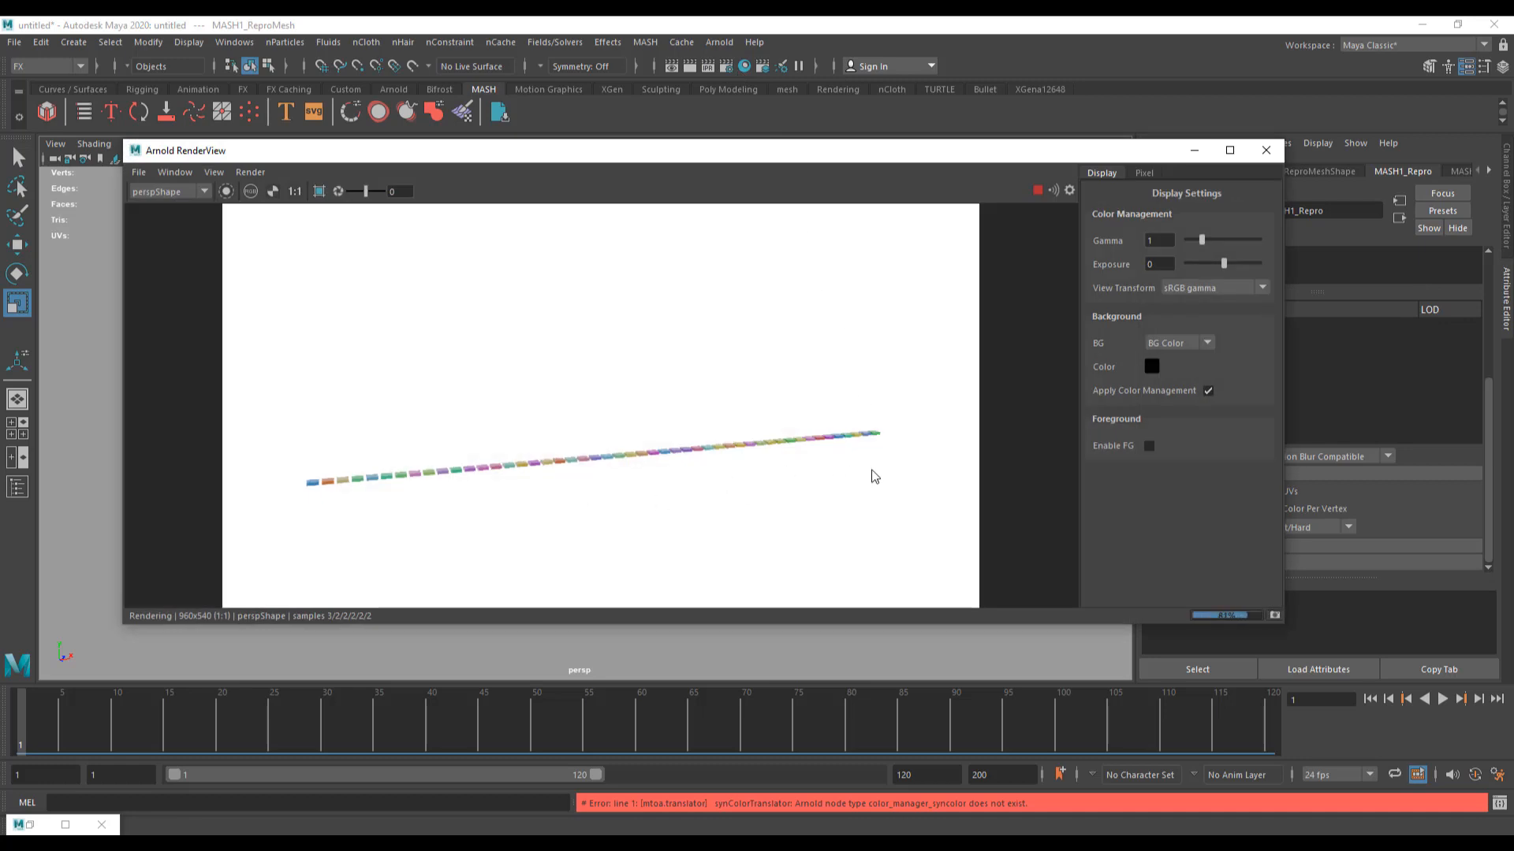
{"action": "left_click", "coordinate": [1266, 150]}
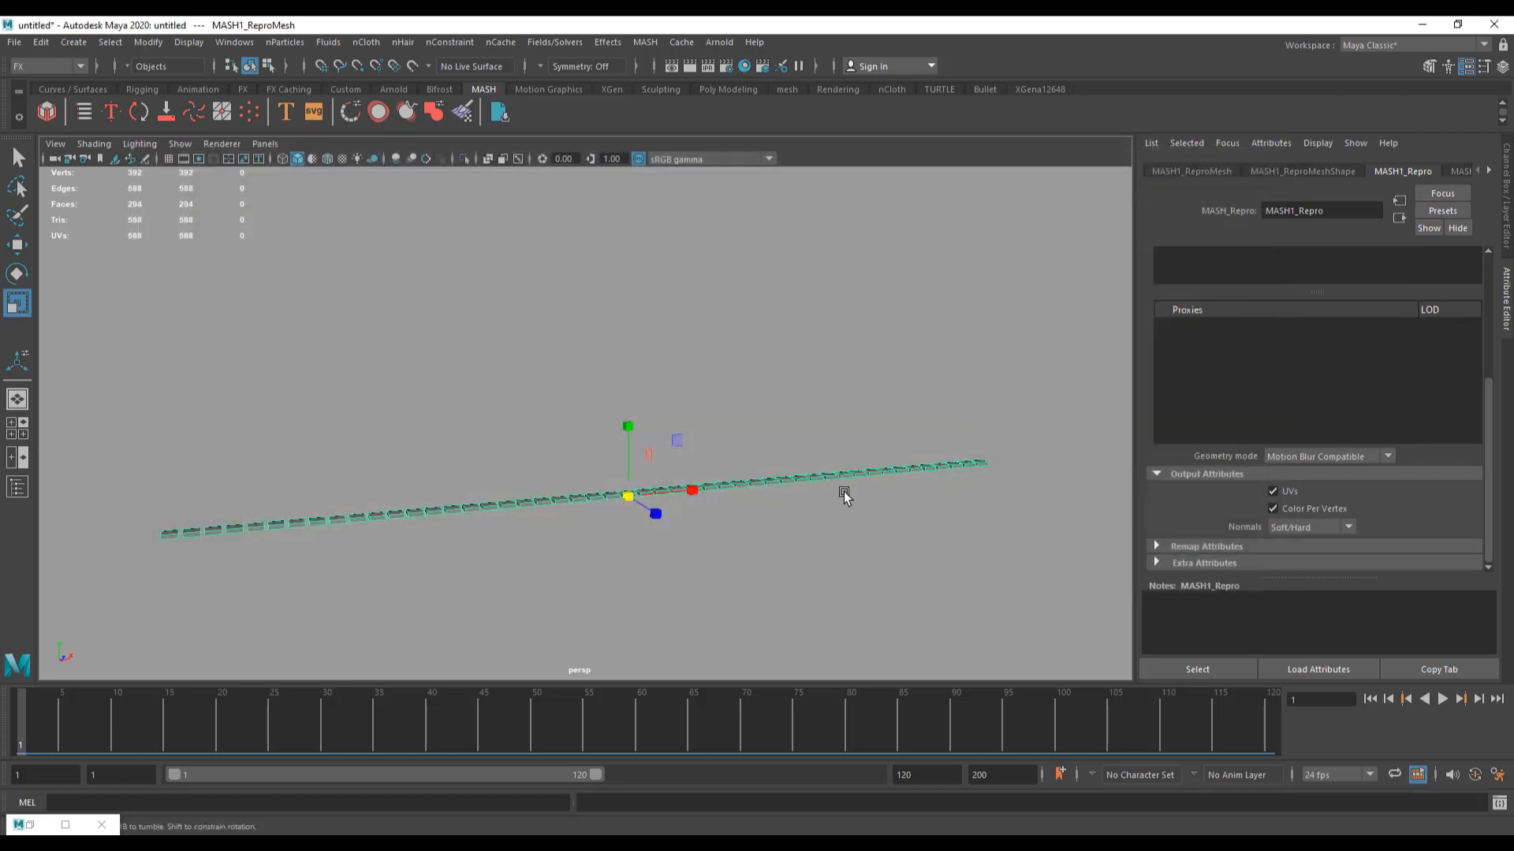
Step: Play the animation to frame 31, render the raised bars in Arnold, and close the render view
{"action": "left_click_drag", "start_coordinate": [844, 490], "coordinate": [847, 505], "text": "alt"}
{"action": "middle_click_drag", "start_coordinate": [847, 508], "coordinate": [876, 550], "text": "alt"}
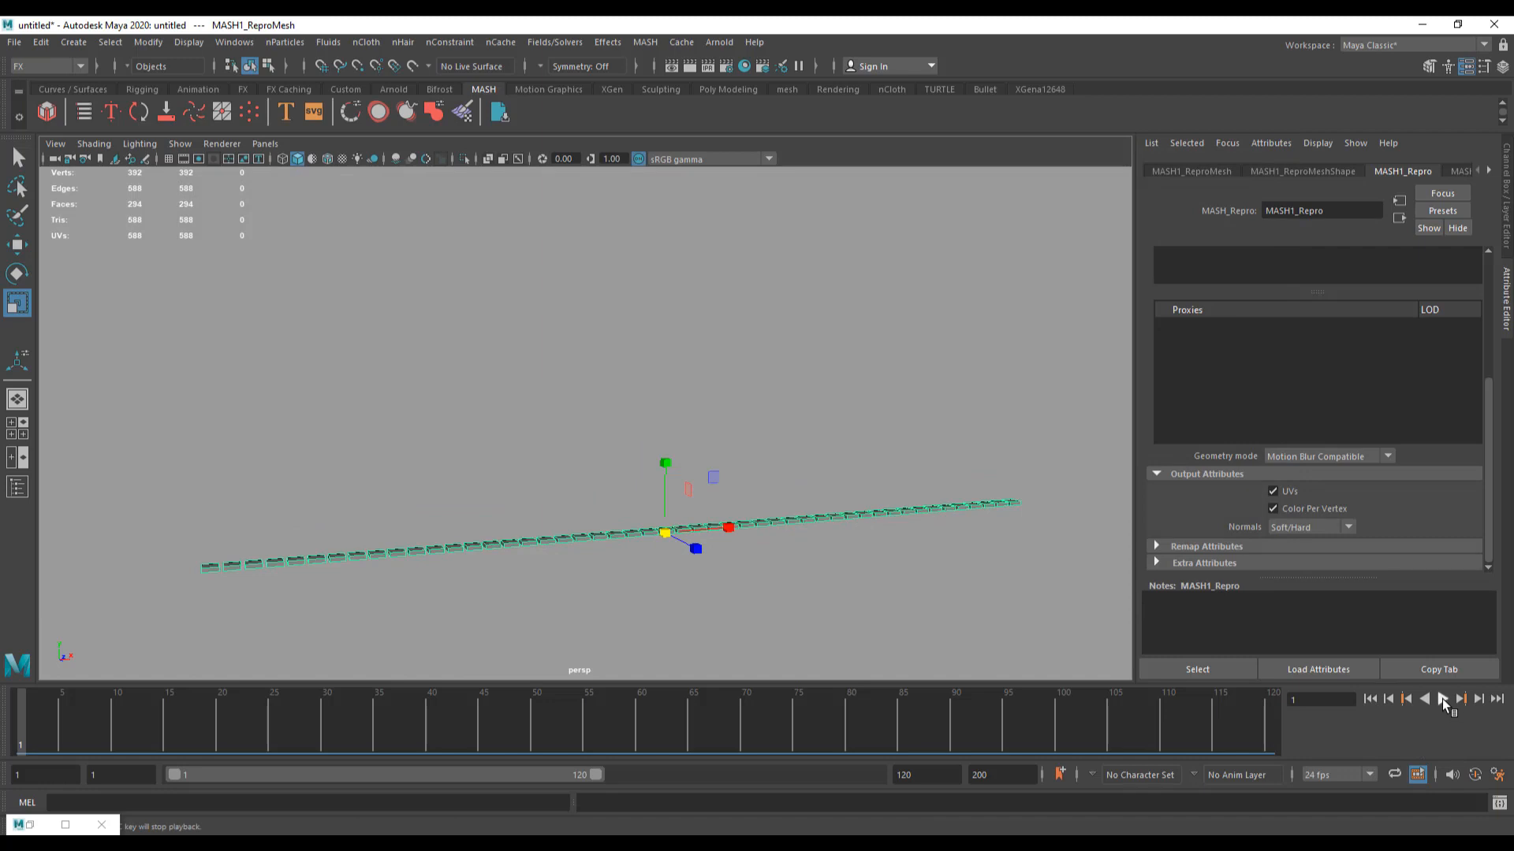
{"action": "left_click", "coordinate": [1441, 698]}
{"action": "left_click", "coordinate": [1440, 698]}
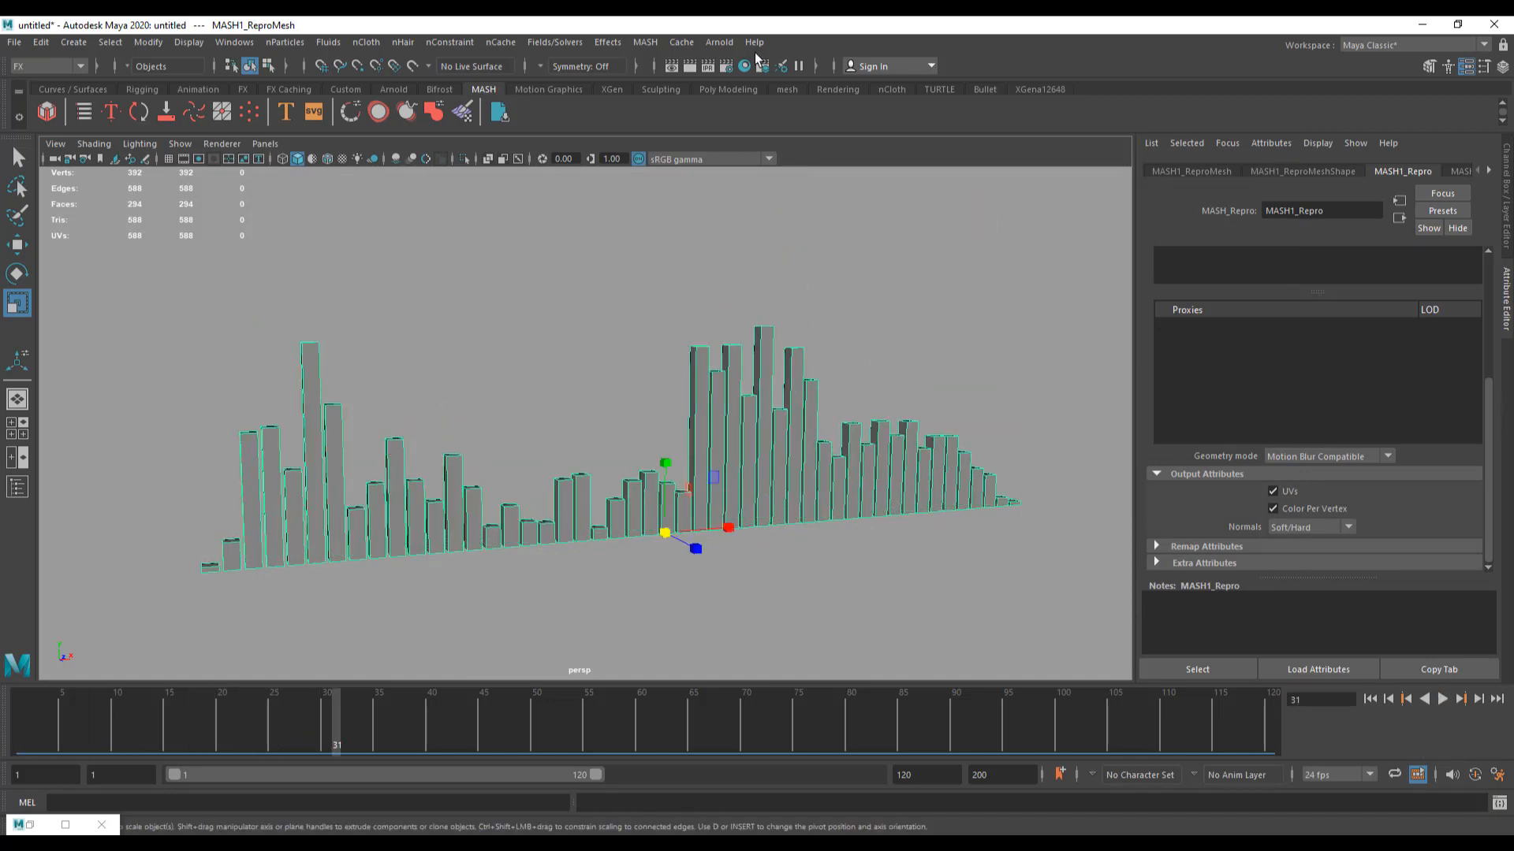
{"action": "left_click", "coordinate": [725, 43]}
{"action": "left_click", "coordinate": [741, 68]}
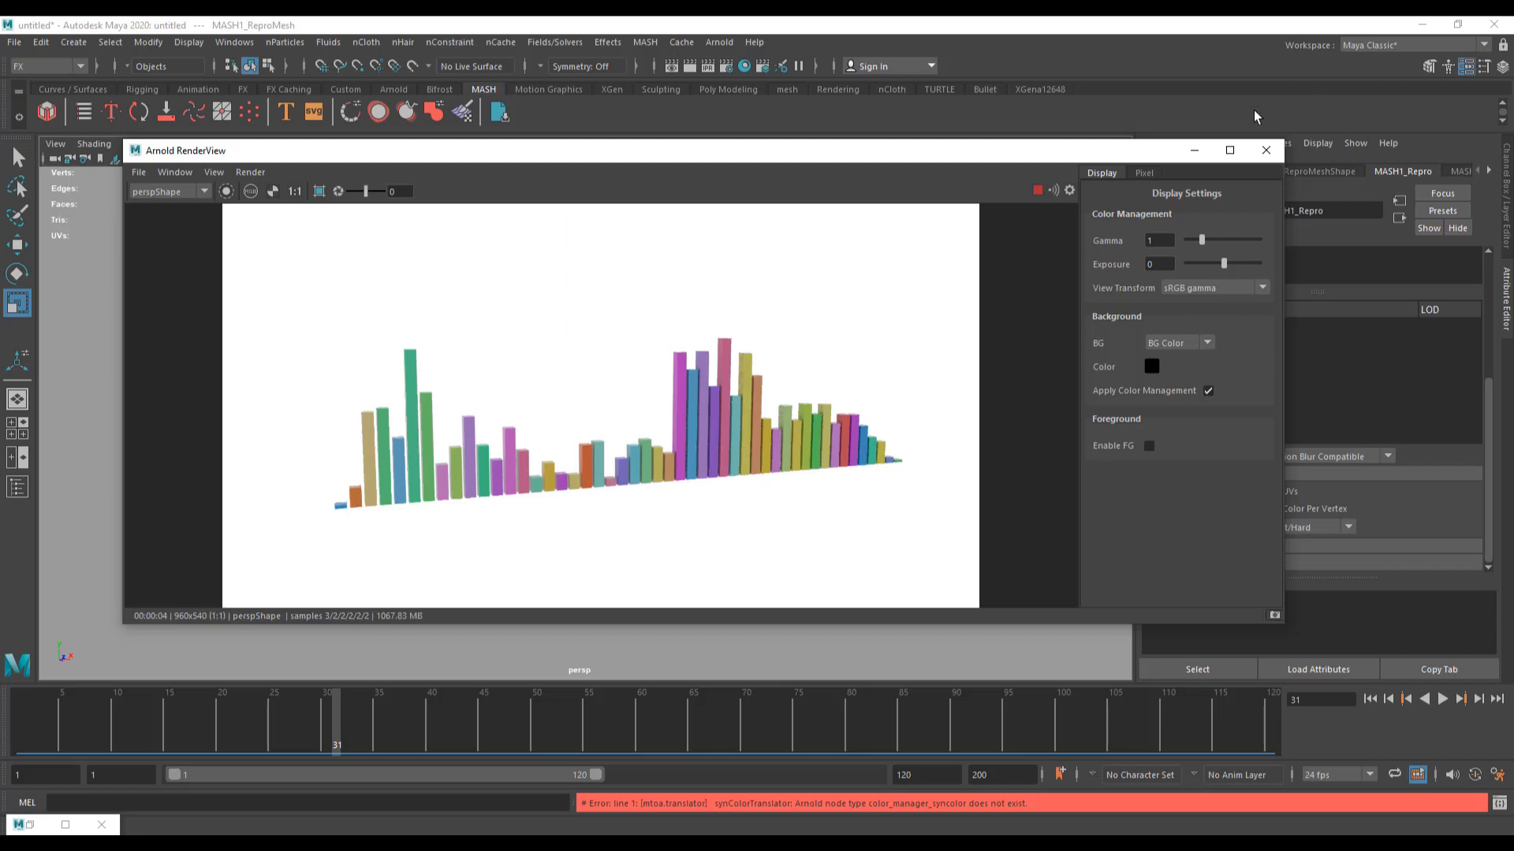
{"action": "left_click", "coordinate": [1259, 151]}
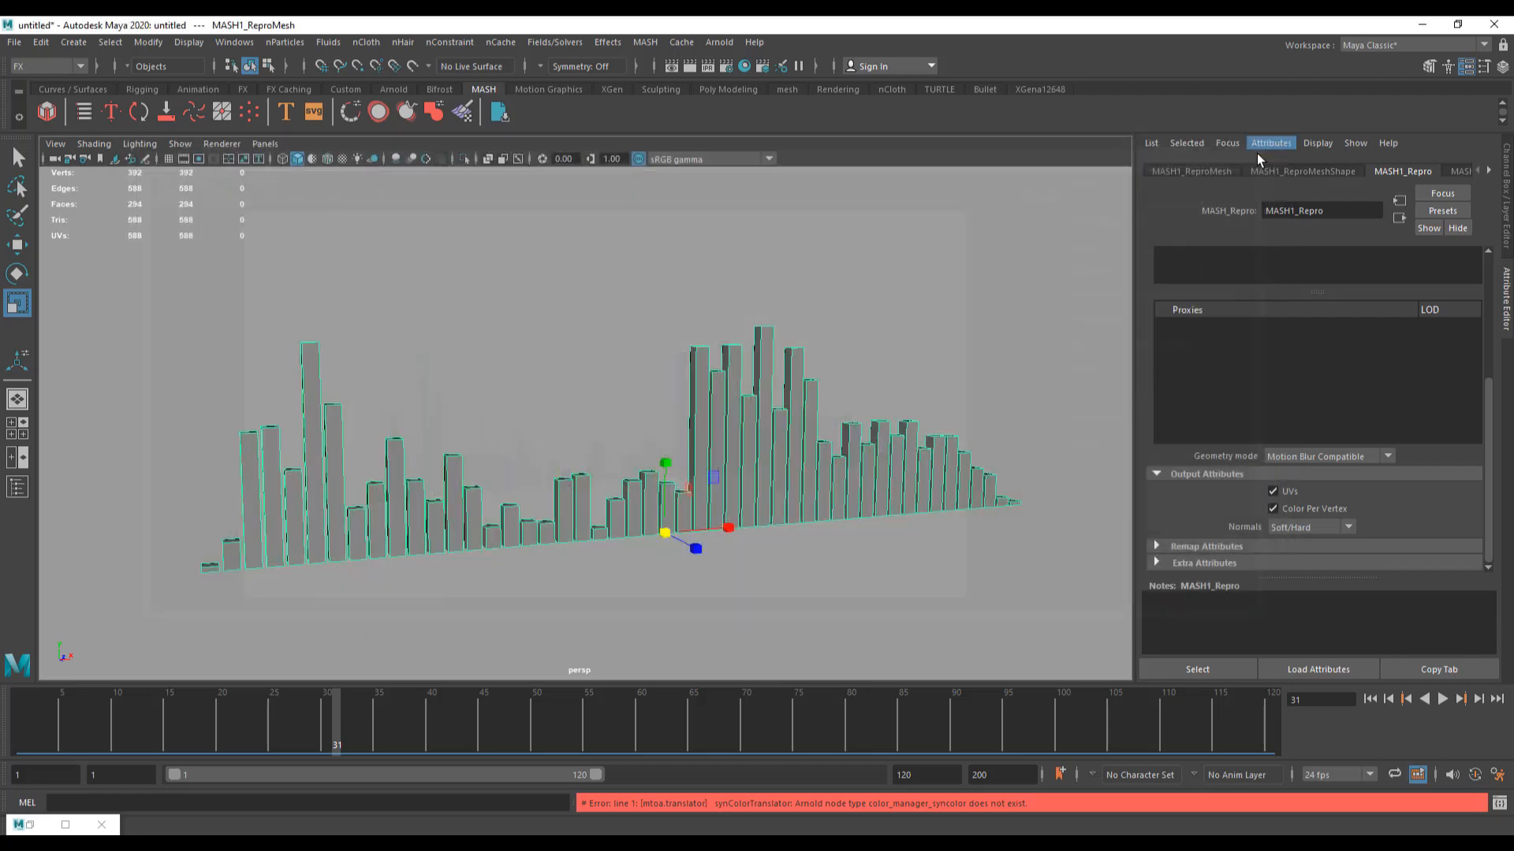
Step: Lower the SkyDome light's intensity slightly and check the darker lighting in an Arnold render
{"action": "left_click", "coordinate": [951, 375]}
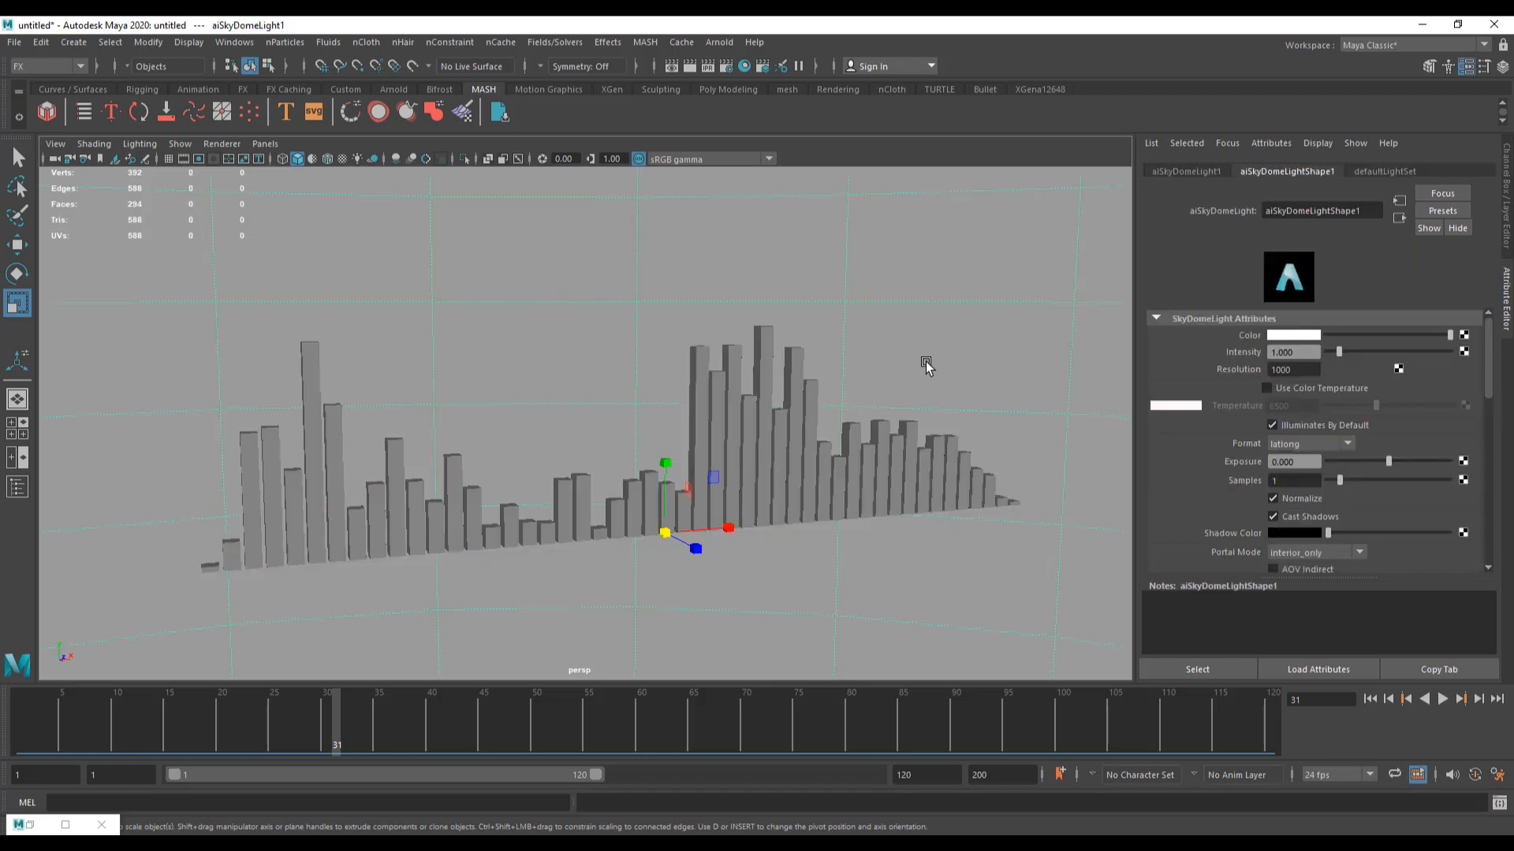
{"action": "middle_click_drag", "start_coordinate": [985, 385], "coordinate": [920, 394], "text": "alt"}
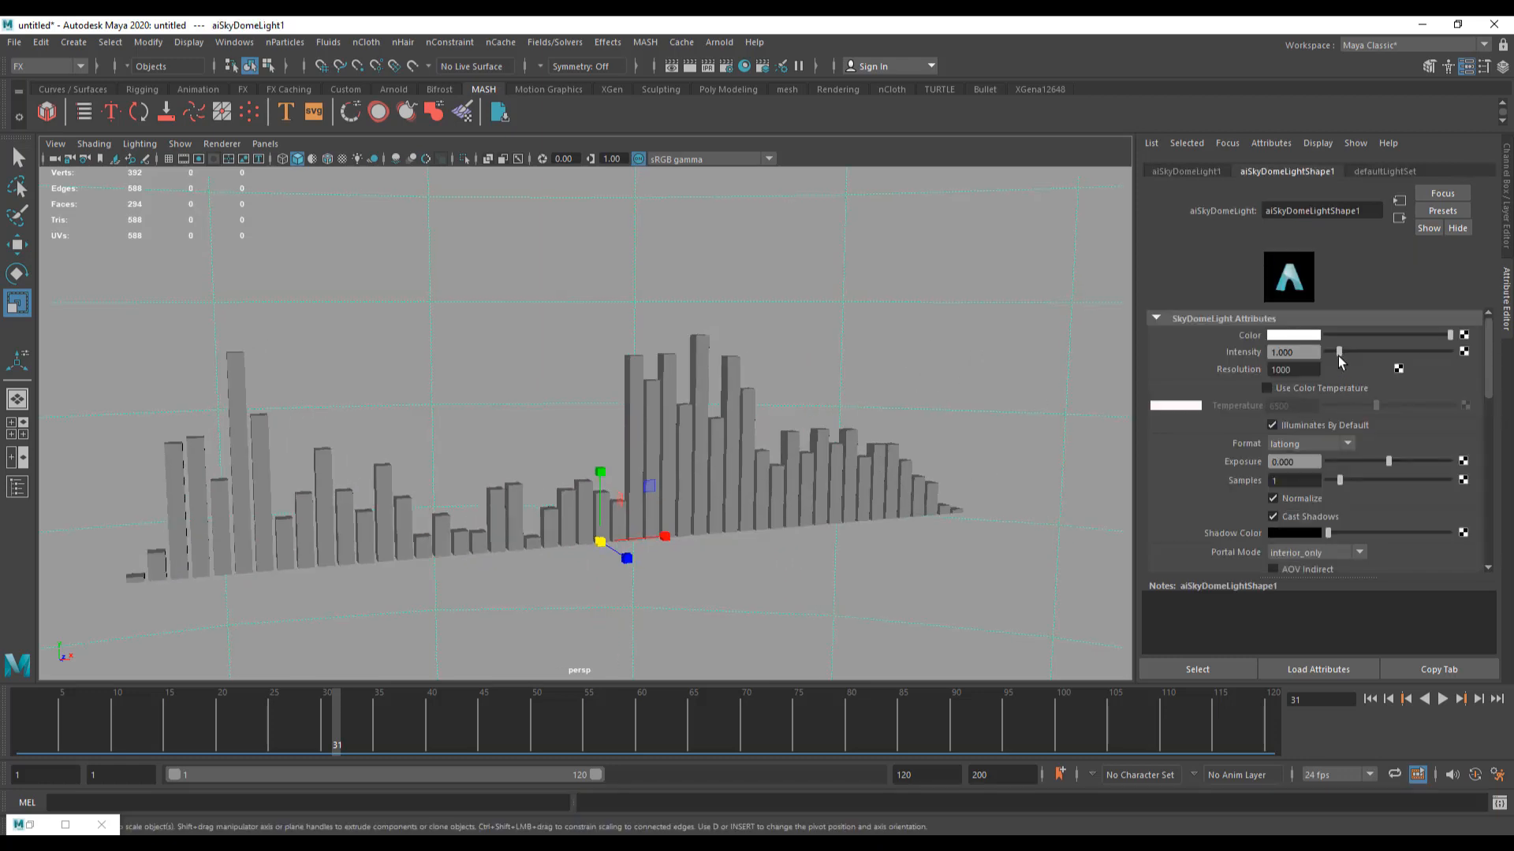
{"action": "left_click_drag", "start_coordinate": [1337, 354], "coordinate": [1331, 354]}
{"action": "left_click", "coordinate": [712, 42]}
{"action": "left_click", "coordinate": [741, 62]}
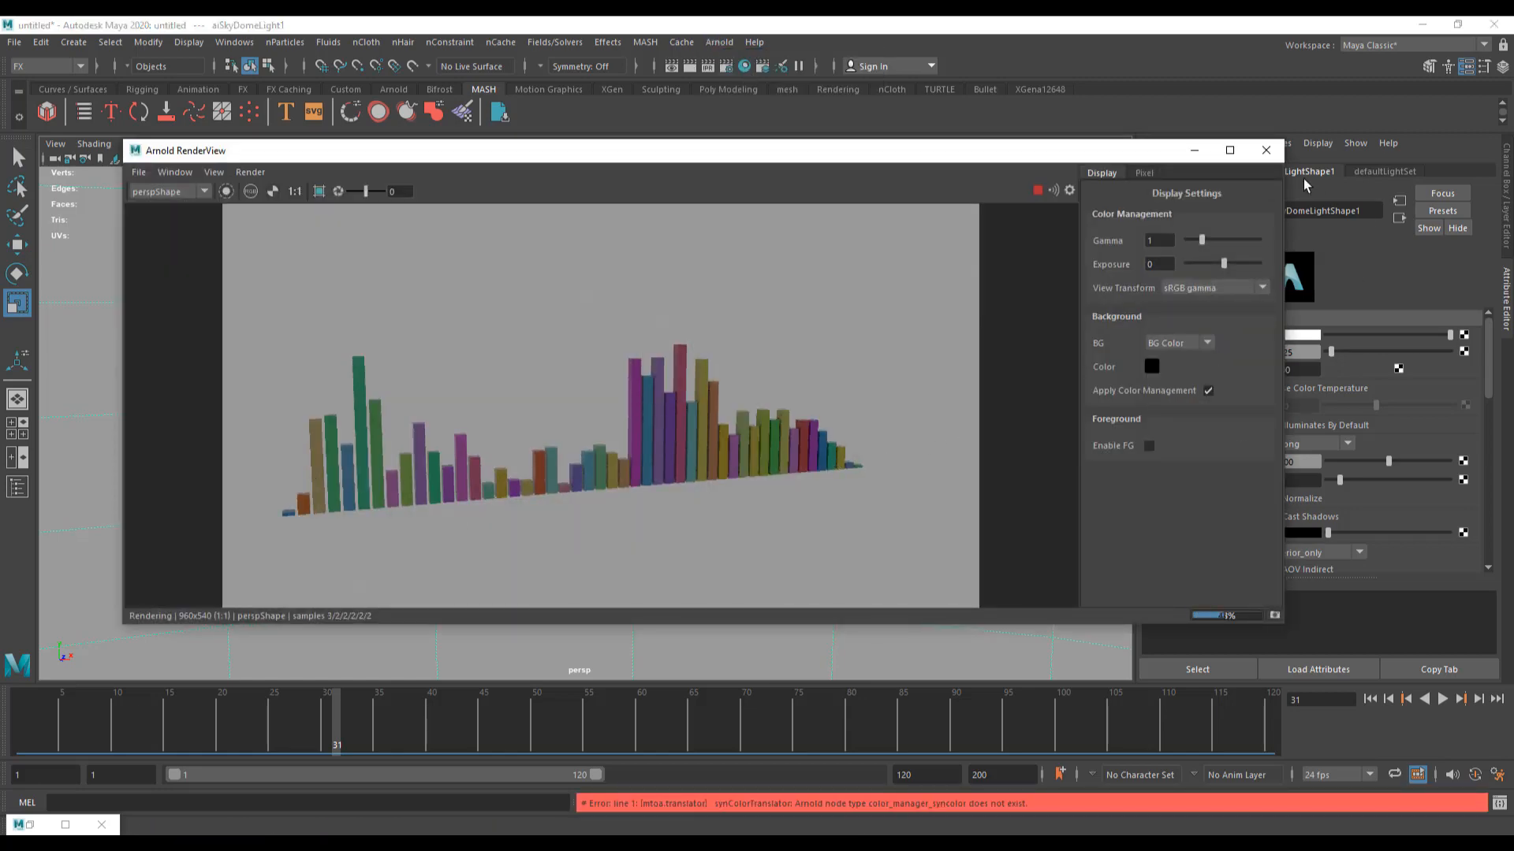
{"action": "left_click", "coordinate": [1266, 150]}
Step: Rename the bar mesh's aiStandardSurface material to audio_material
{"action": "left_click", "coordinate": [721, 492]}
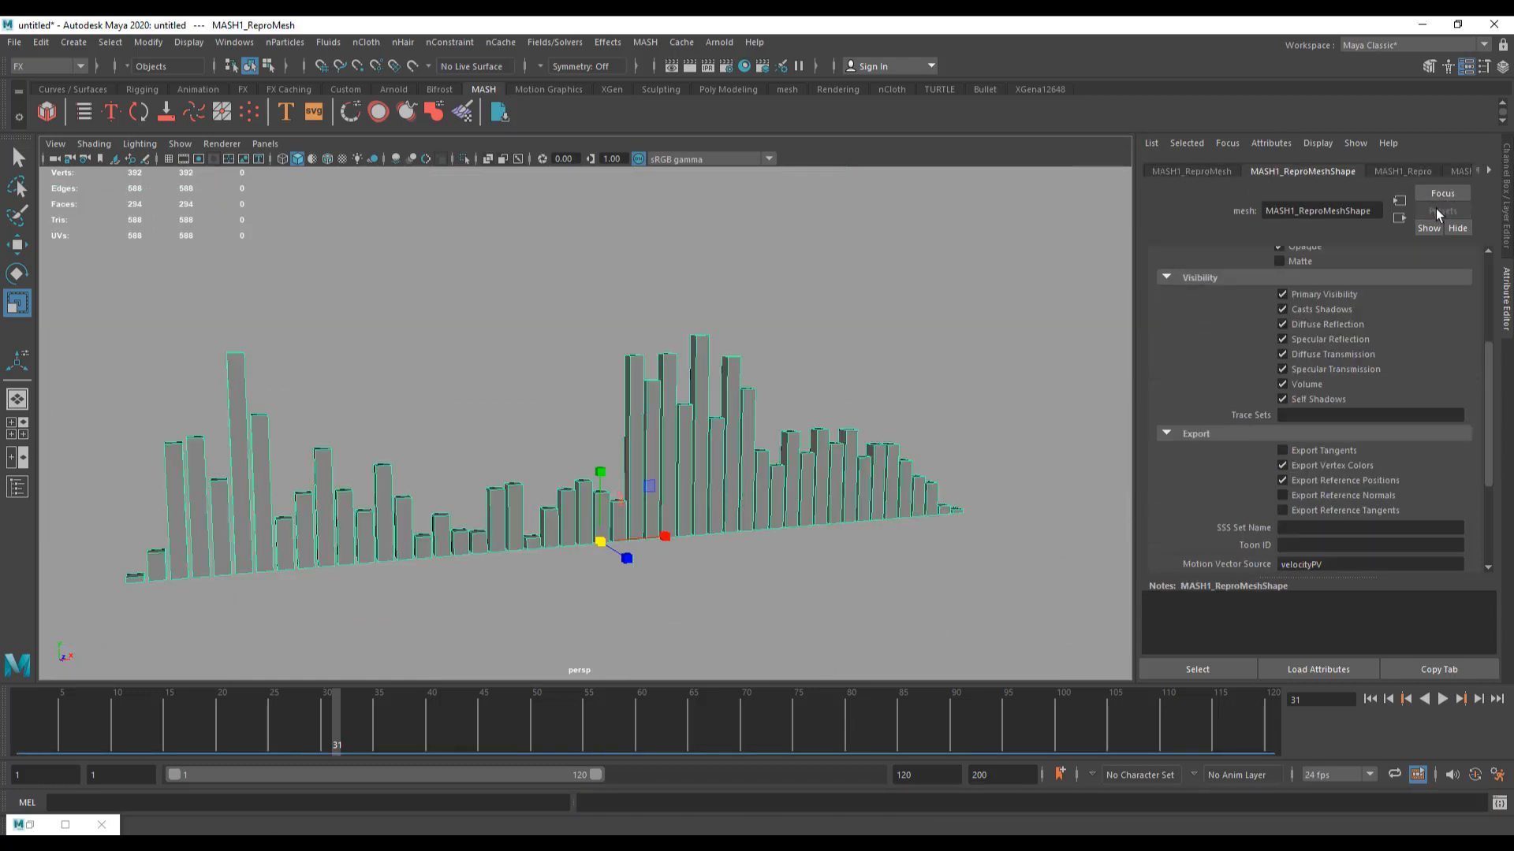
{"action": "left_click", "coordinate": [1485, 170]}
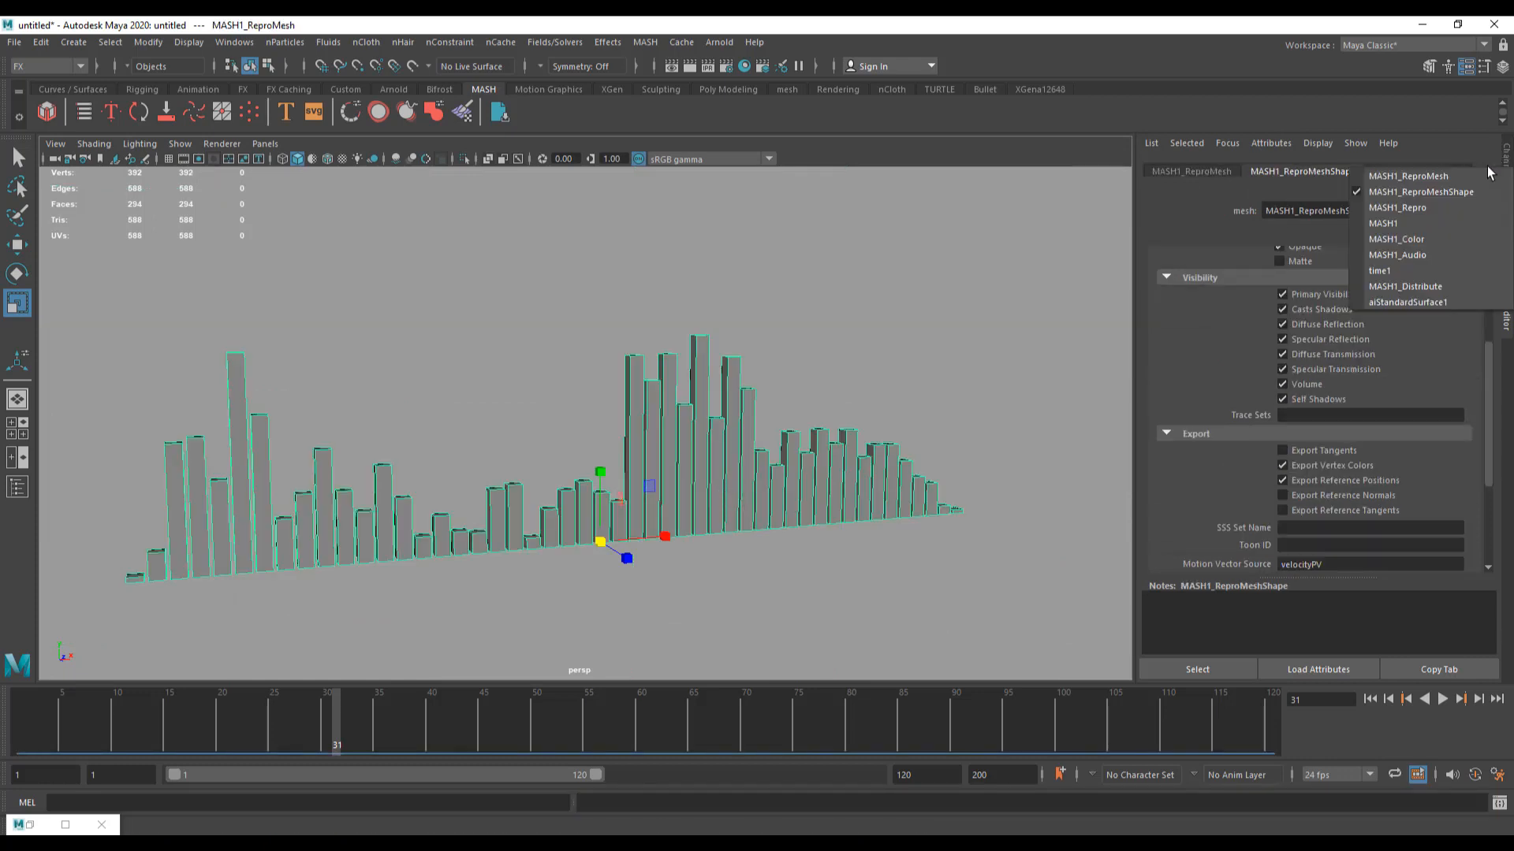
{"action": "left_click", "coordinate": [1413, 301]}
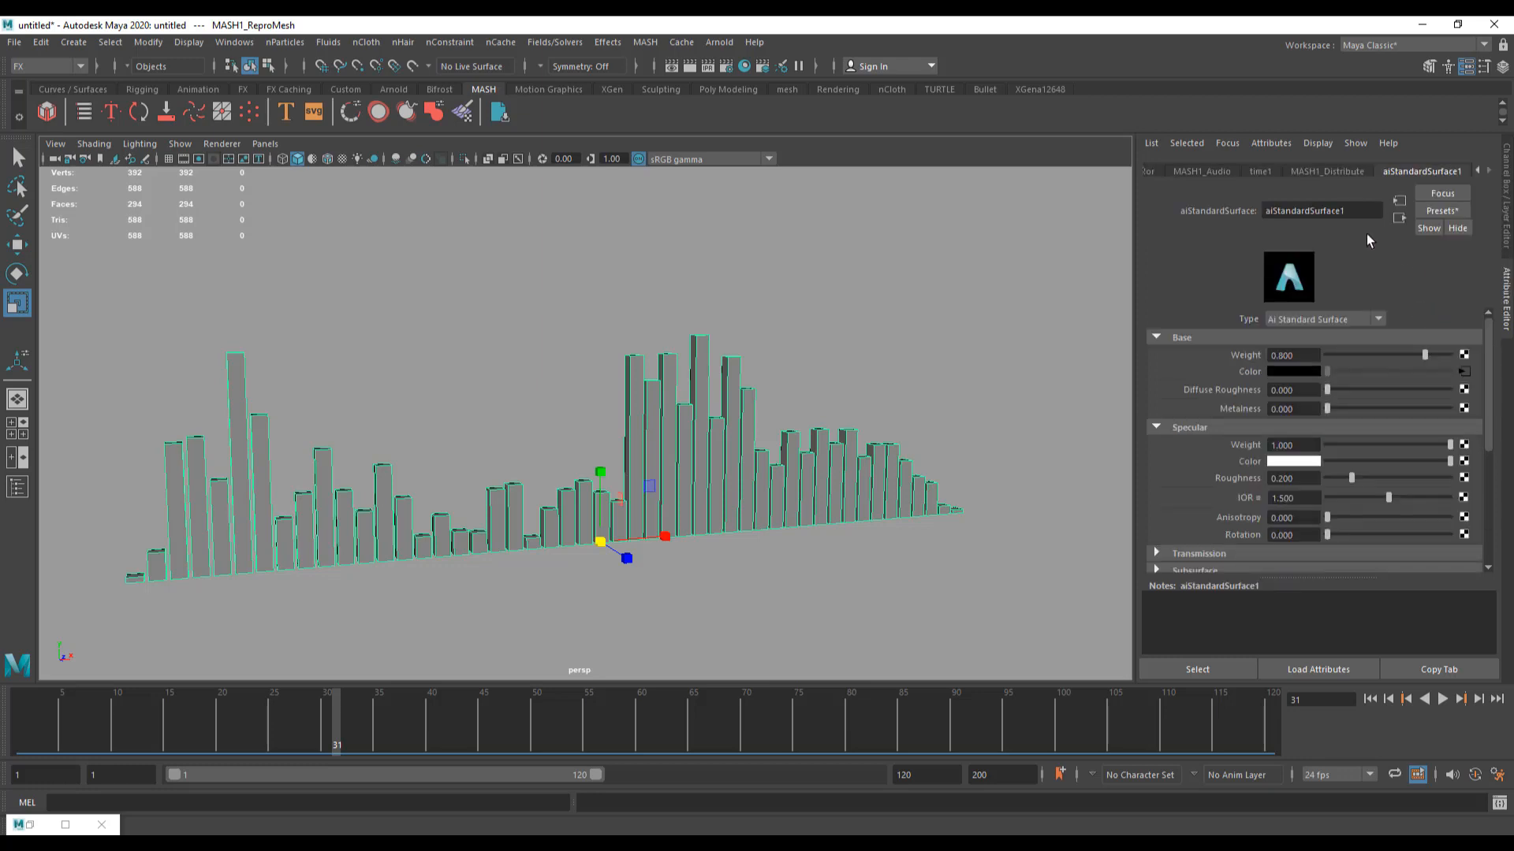
{"action": "left_click", "coordinate": [1298, 215]}
{"action": "key", "text": "BackSpace"}
{"action": "key", "text": "BackSpace"}
{"action": "key", "text": "BackSpace"}
{"action": "key", "text": "BackSpace"}
{"action": "key", "text": "BackSpace"}
{"action": "key", "text": "BackSpace"}
{"action": "key", "text": "BackSpace"}
{"action": "key", "text": "BackSpace"}
{"action": "key", "text": "BackSpace"}
{"action": "key", "text": "BackSpace"}
{"action": "key", "text": "BackSpace"}
{"action": "key", "text": "BackSpace"}
{"action": "key", "text": "BackSpace"}
{"action": "key", "text": "BackSpace"}
{"action": "key", "text": "BackSpace"}
{"action": "key", "text": "BackSpace"}
{"action": "key", "text": "BackSpace"}
{"action": "key", "text": "BackSpace"}
{"action": "type", "text": "audio material"}
{"action": "key", "text": "Return"}
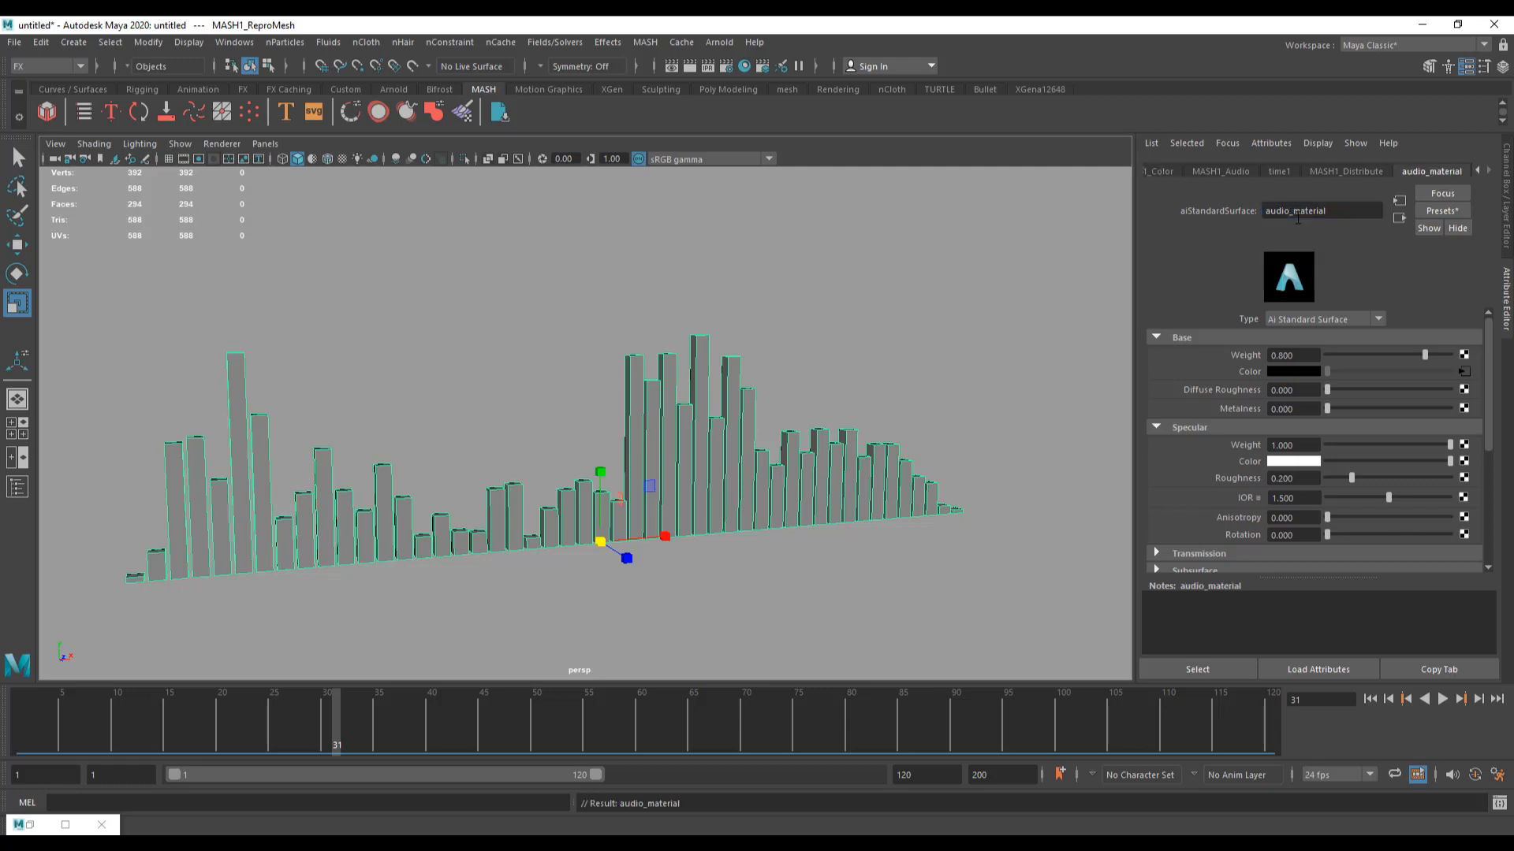
Step: Set the emission weight of audio_material to 0.344 and check the glow in an Arnold render
{"action": "scroll", "coordinate": [1364, 488], "scroll_direction": "down", "scroll_amount": 5}
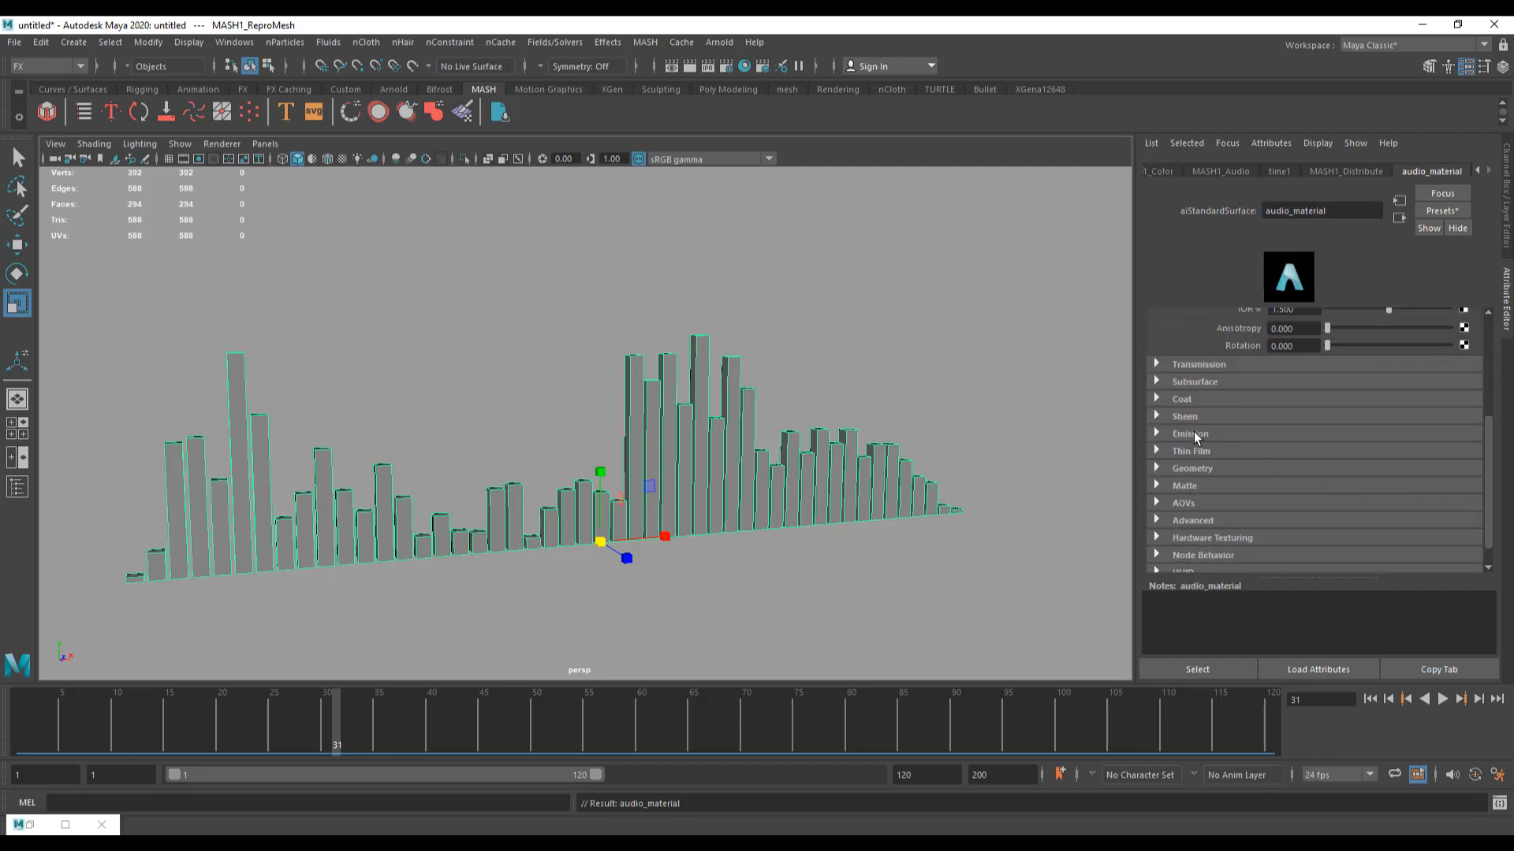
{"action": "left_click", "coordinate": [1180, 436]}
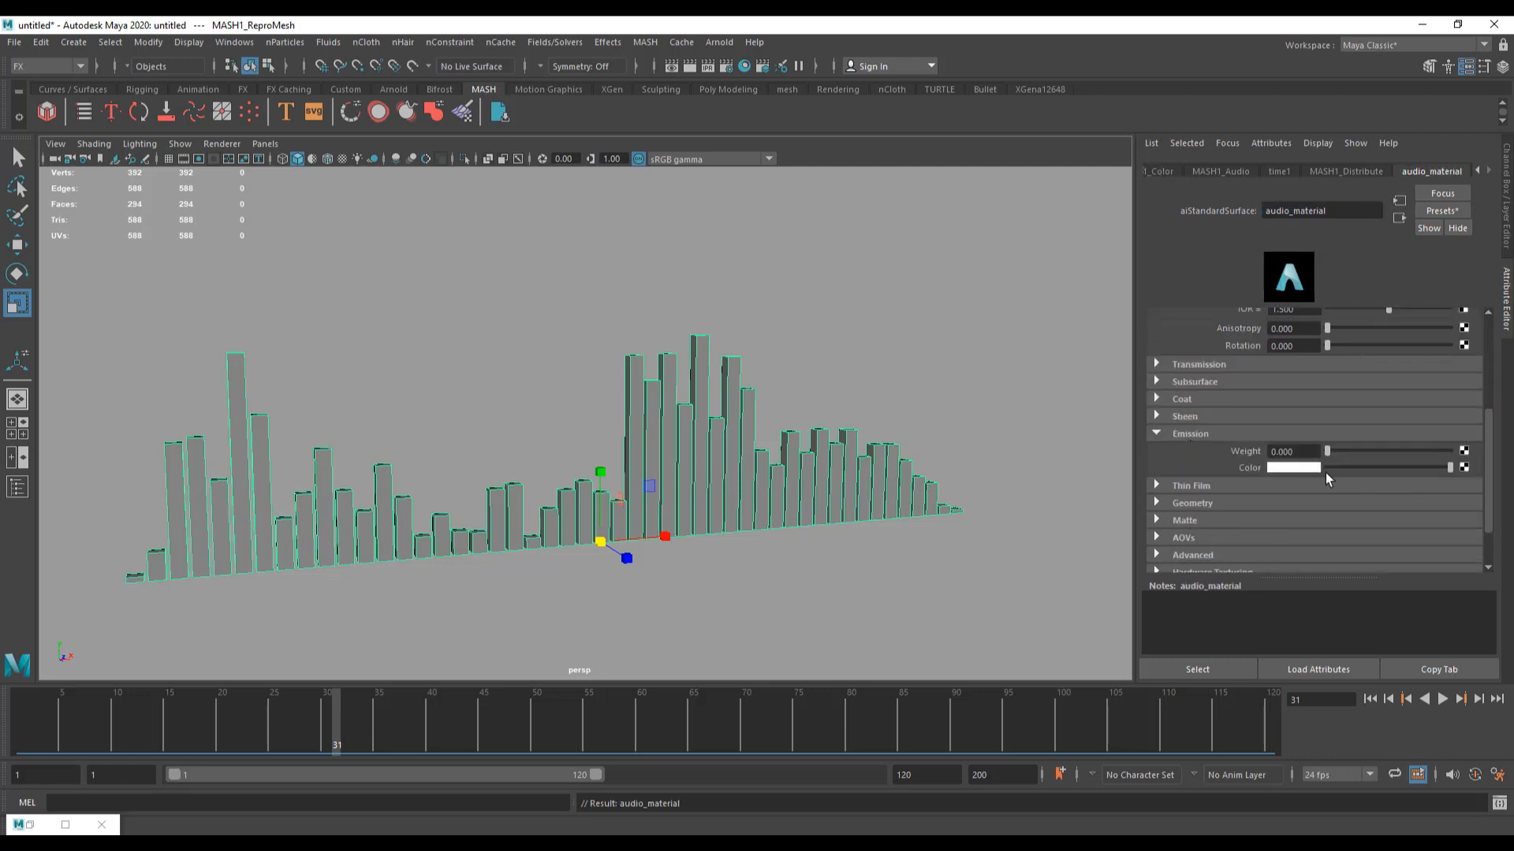
{"action": "left_click_drag", "start_coordinate": [1328, 452], "coordinate": [1366, 451]}
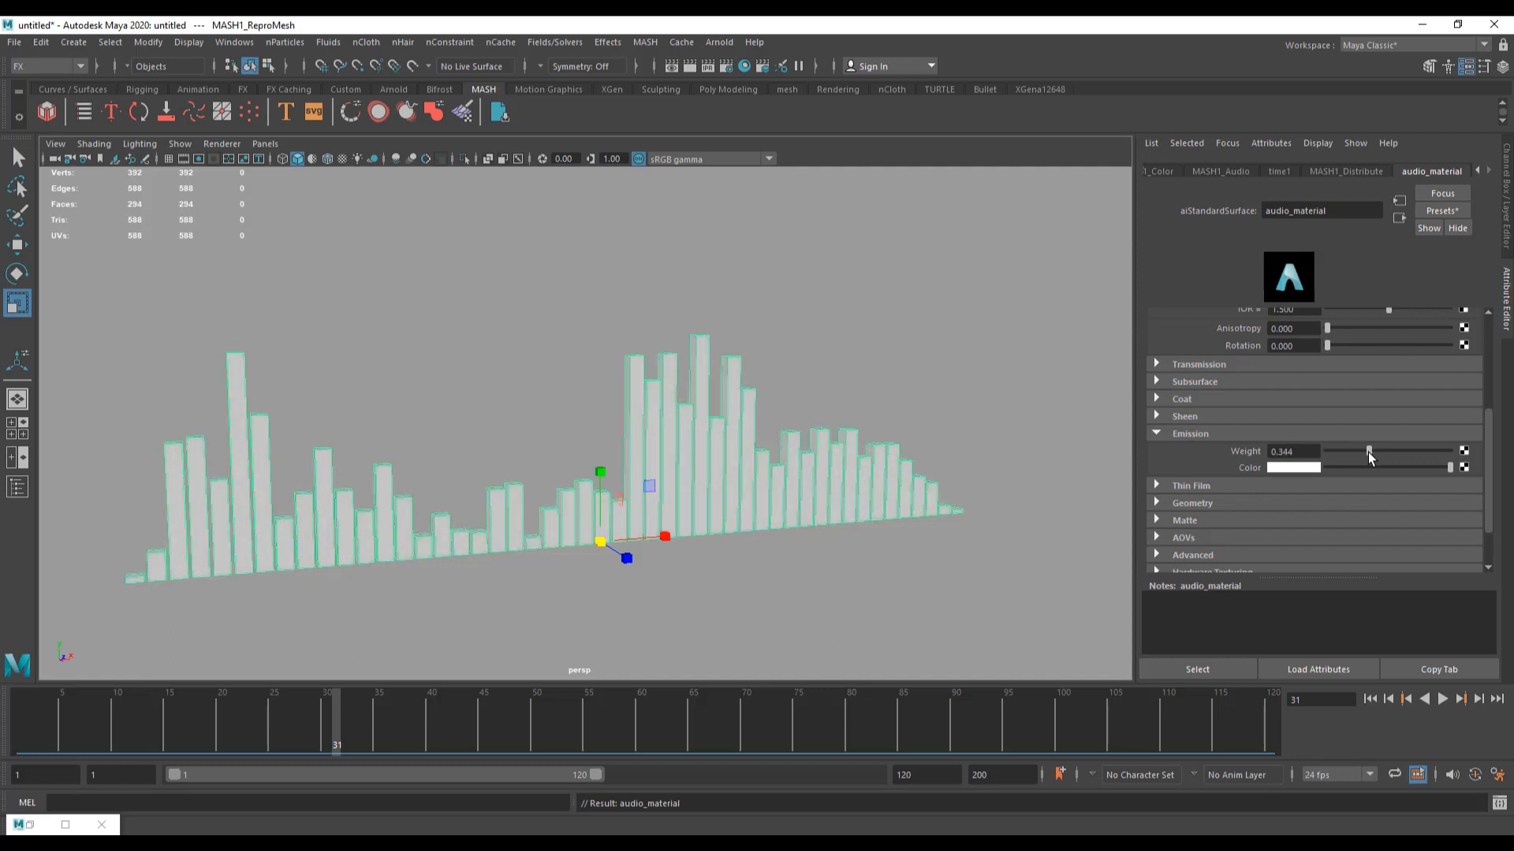
{"action": "left_click", "coordinate": [719, 41]}
{"action": "left_click", "coordinate": [730, 68]}
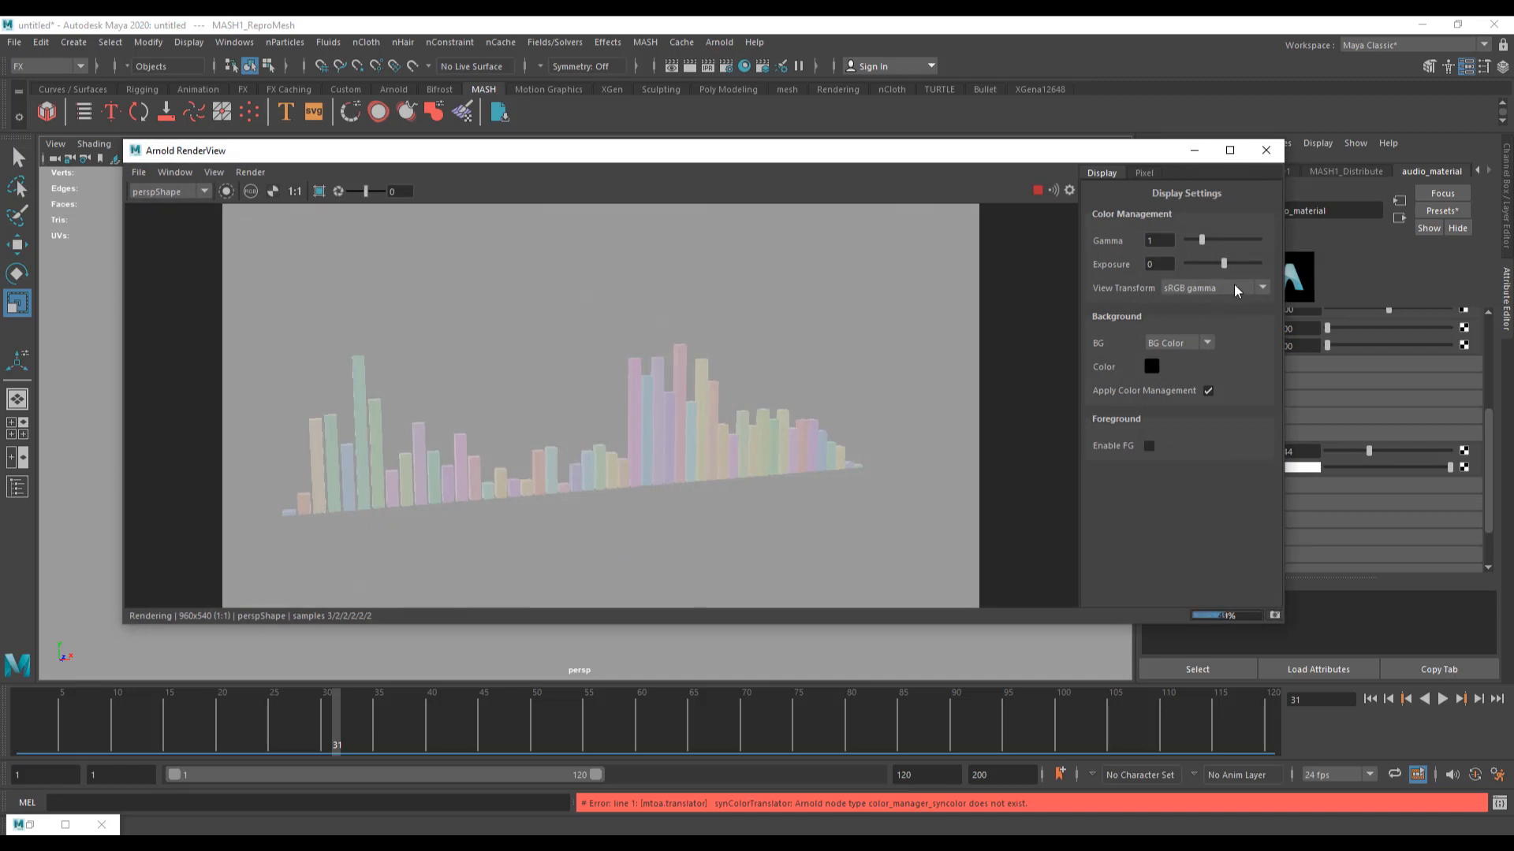
{"action": "left_click", "coordinate": [1265, 150]}
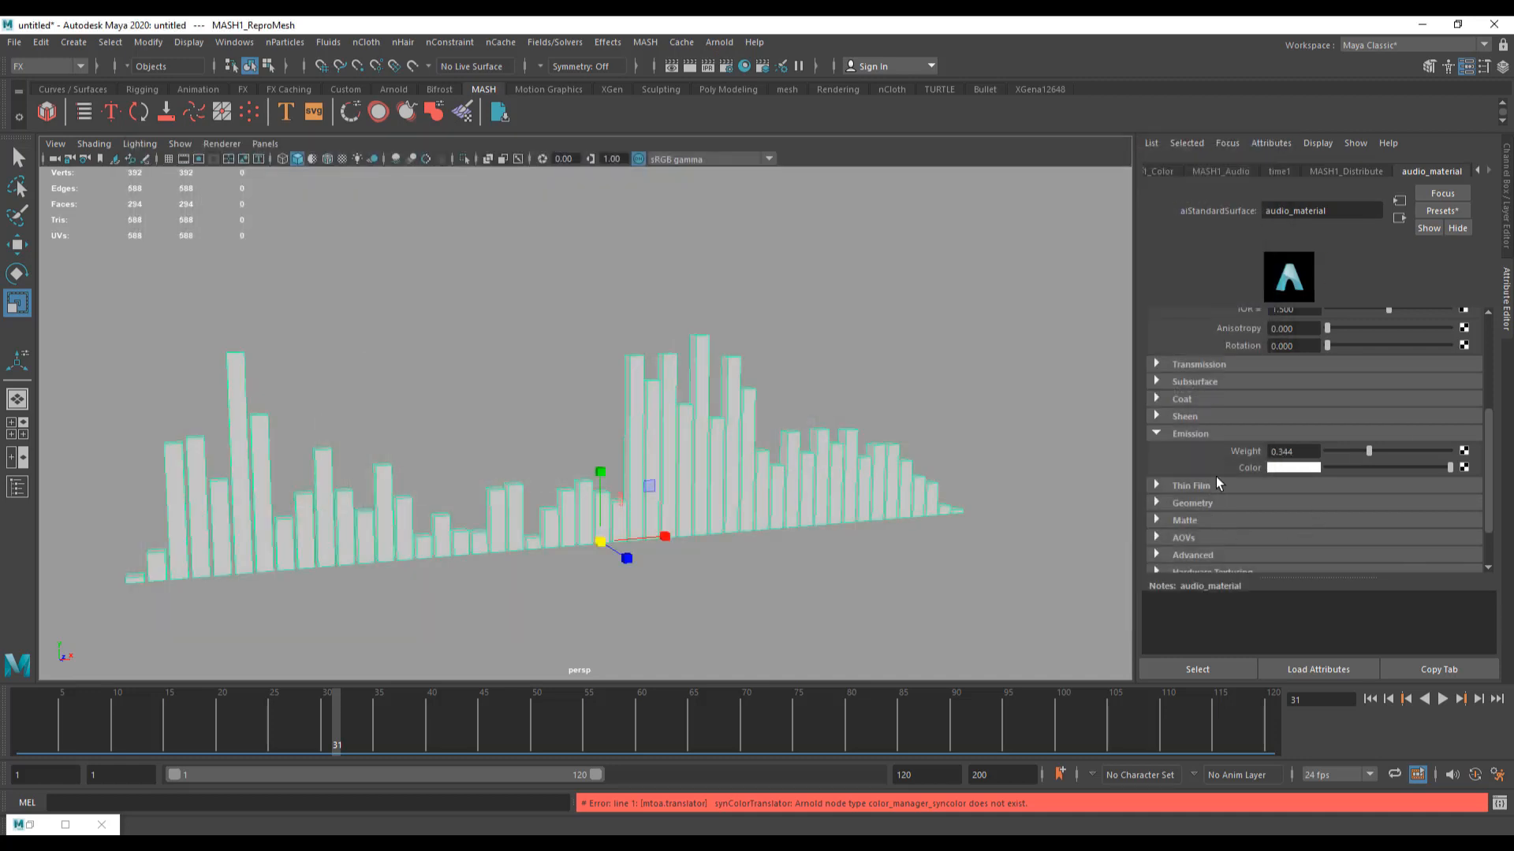
Step: Connect an aiUserDataColor node to audio_material's emission color and set its attribute to colorSet
{"action": "left_click", "coordinate": [1462, 468]}
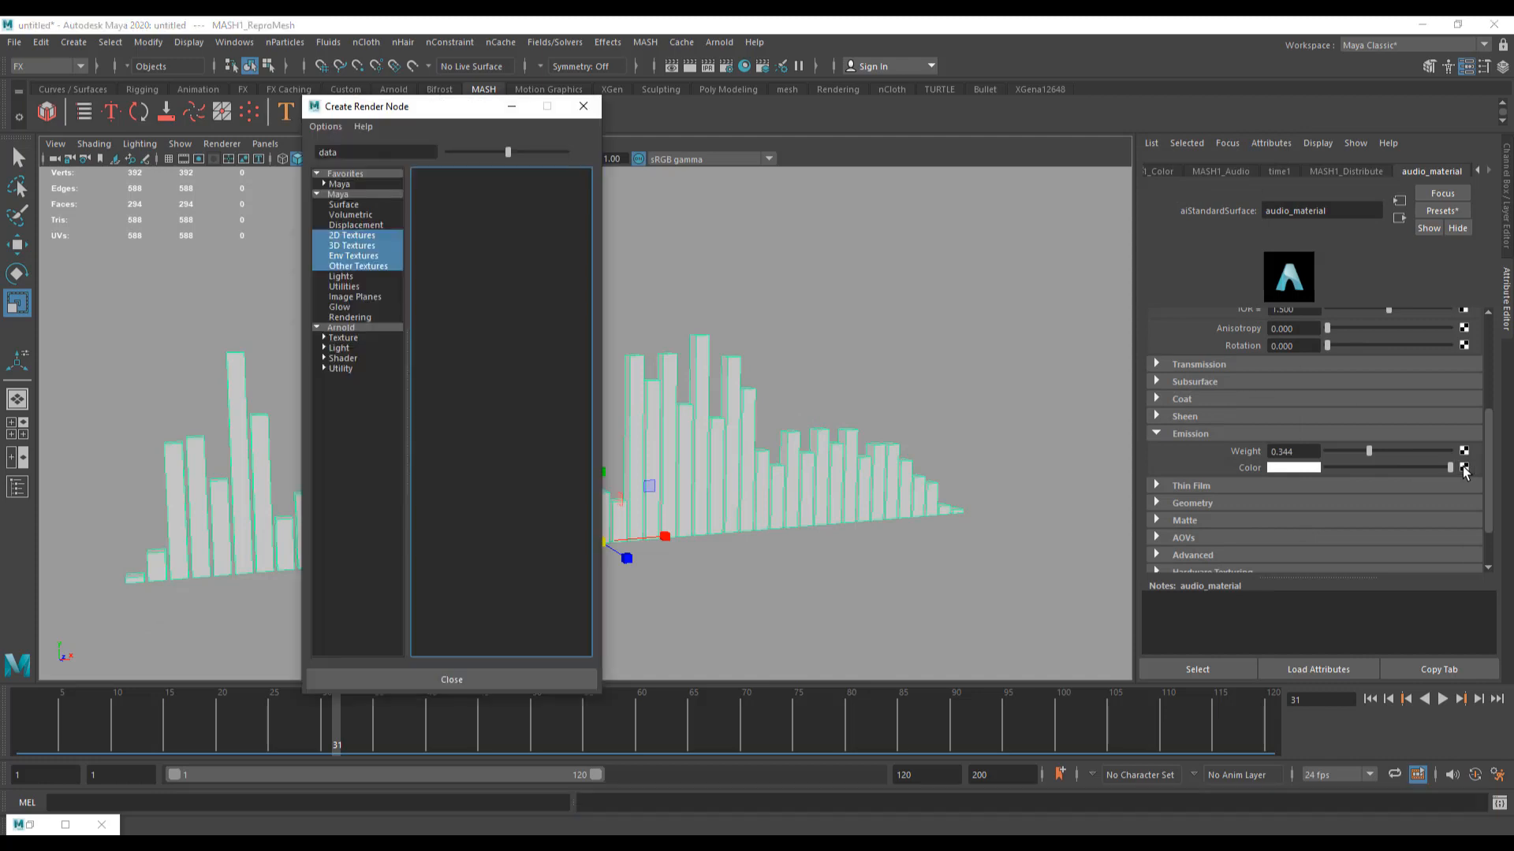
{"action": "left_click", "coordinate": [340, 368]}
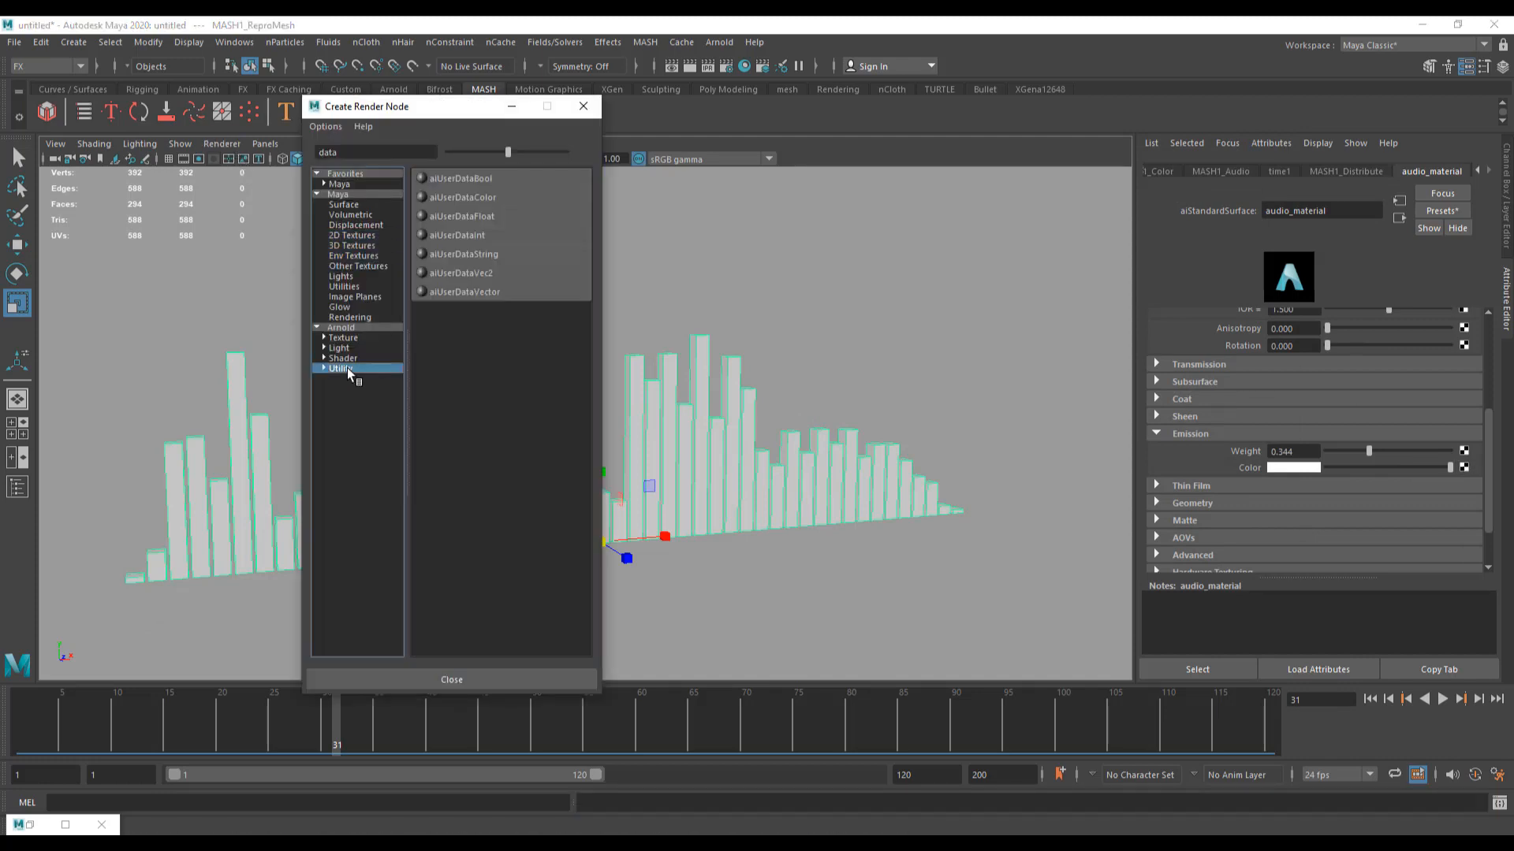
{"action": "left_click", "coordinate": [466, 198]}
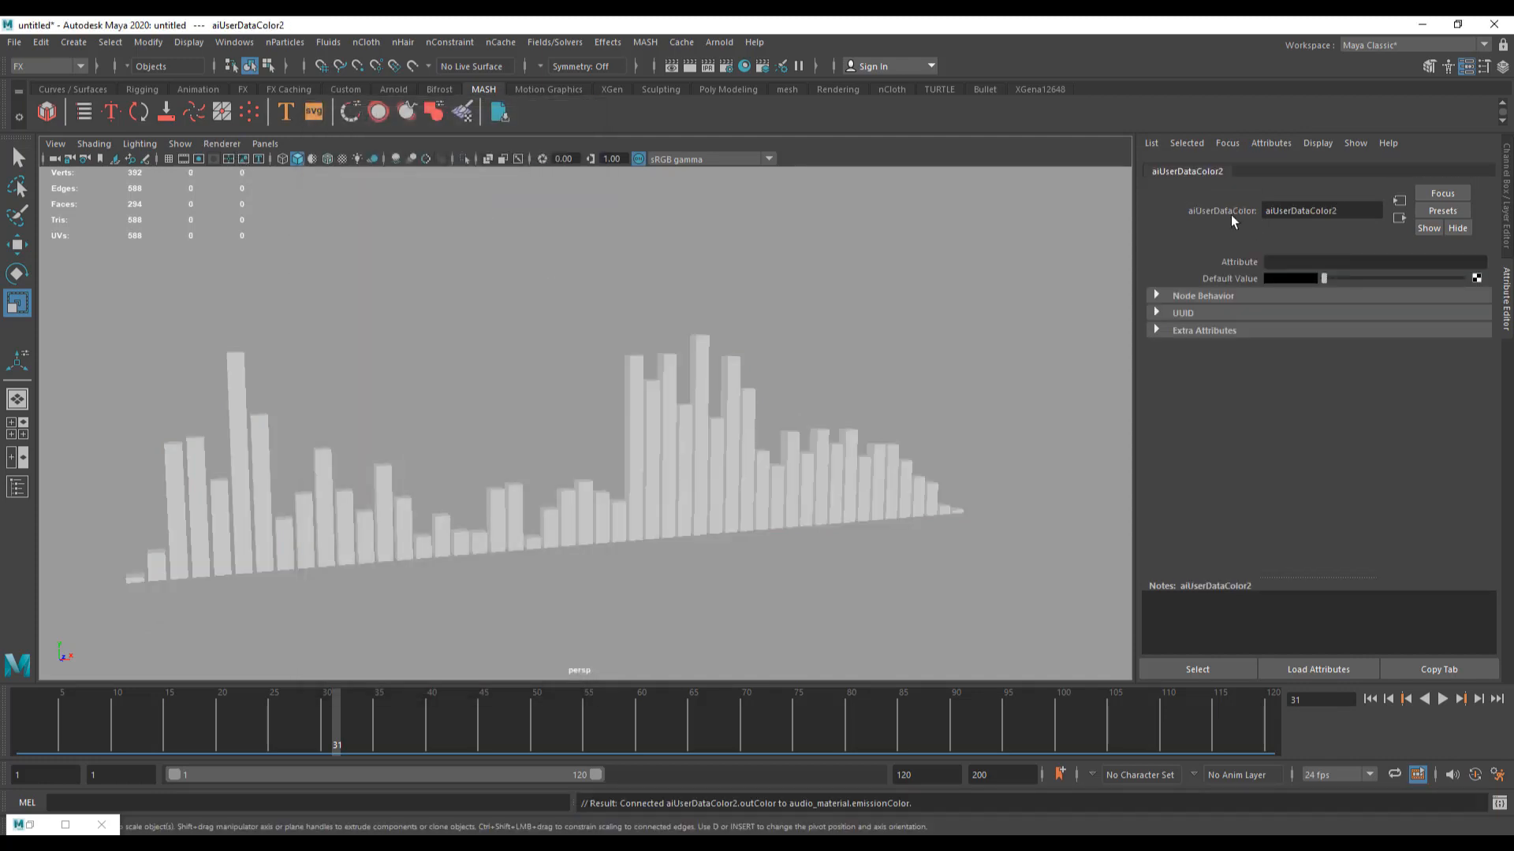
{"action": "left_click", "coordinate": [1303, 261]}
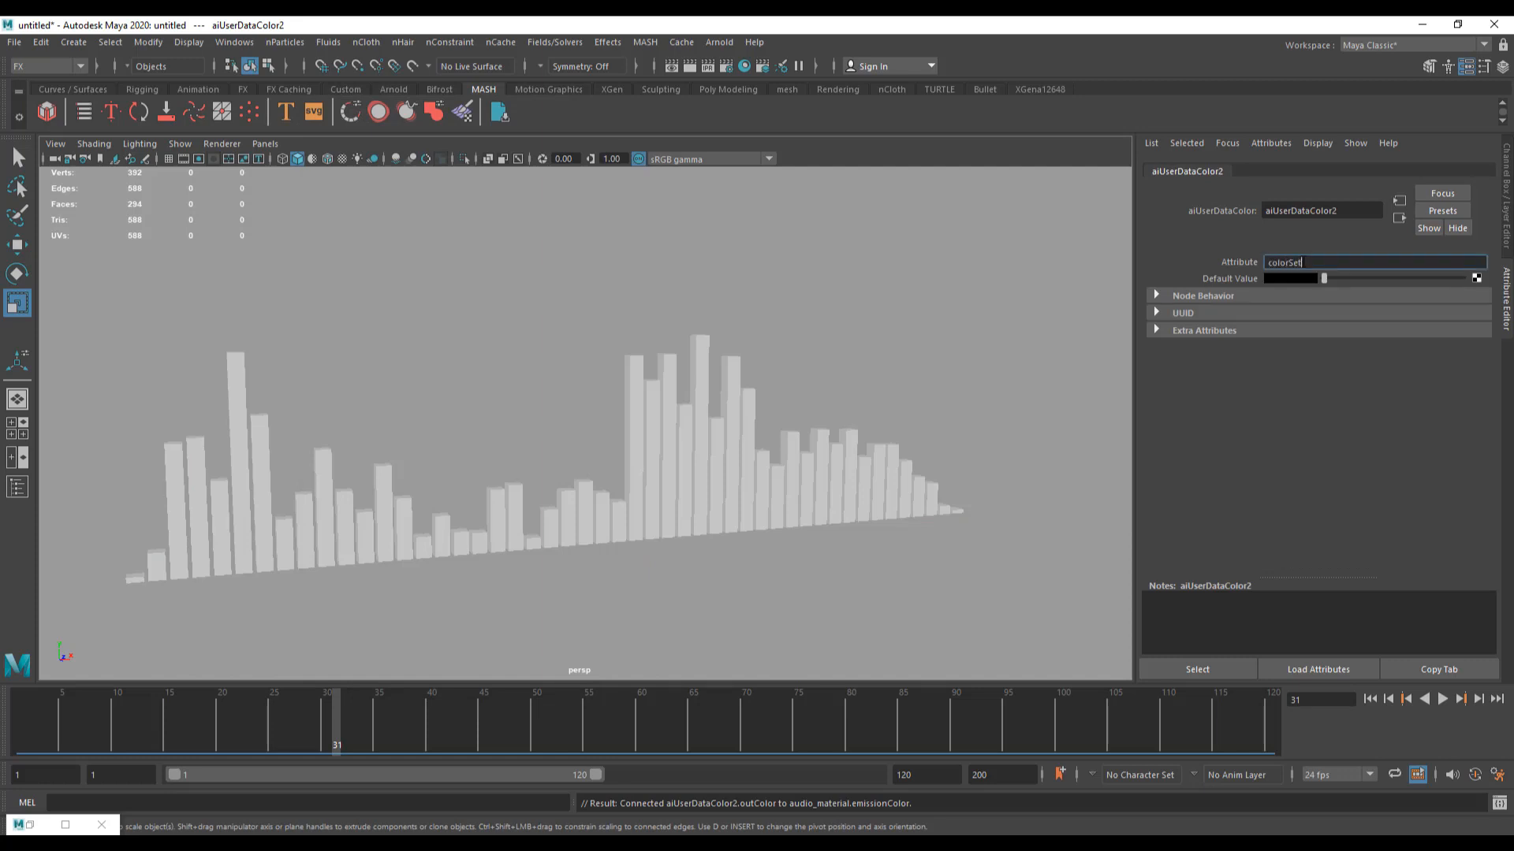
{"action": "type", "text": "colorSet"}
{"action": "key", "text": "Return"}
Step: Render the bars in Arnold and raise audio_material's emission weight to 1
{"action": "left_click", "coordinate": [719, 42]}
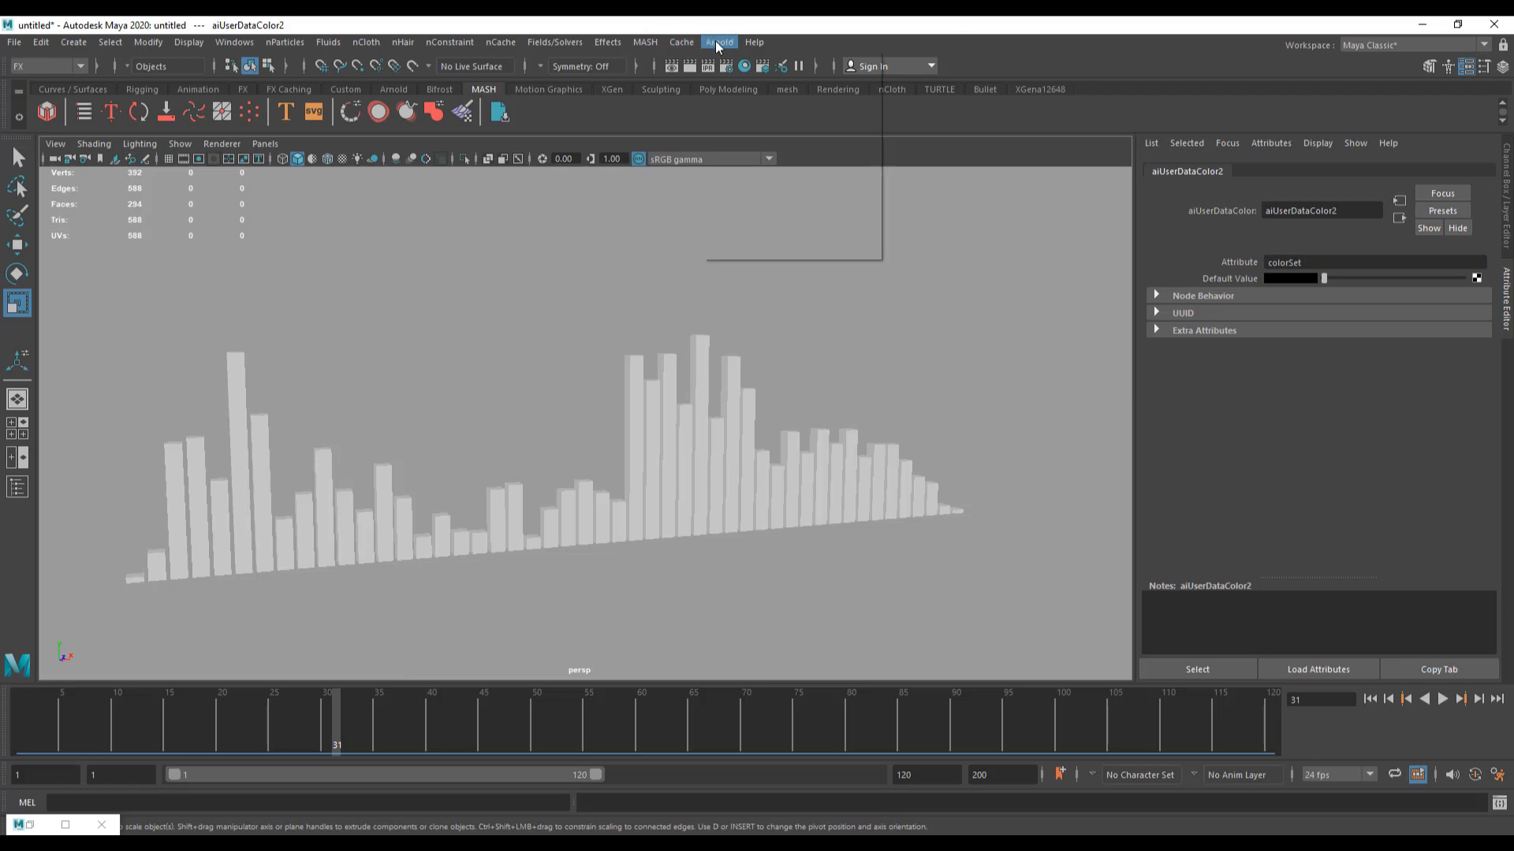
{"action": "left_click", "coordinate": [750, 76]}
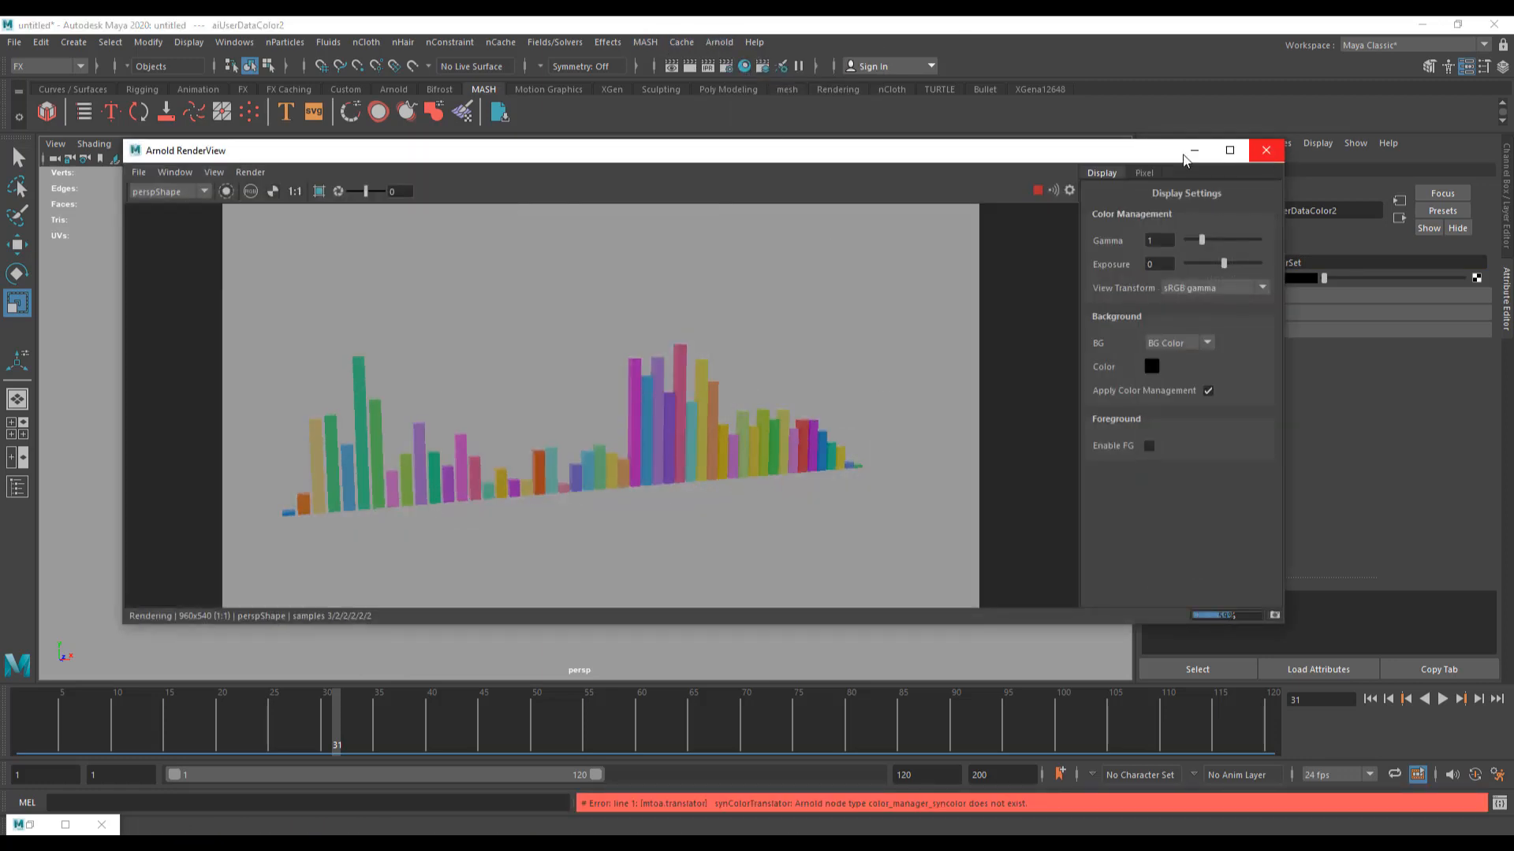
{"action": "left_click_drag", "start_coordinate": [1033, 158], "coordinate": [908, 158]}
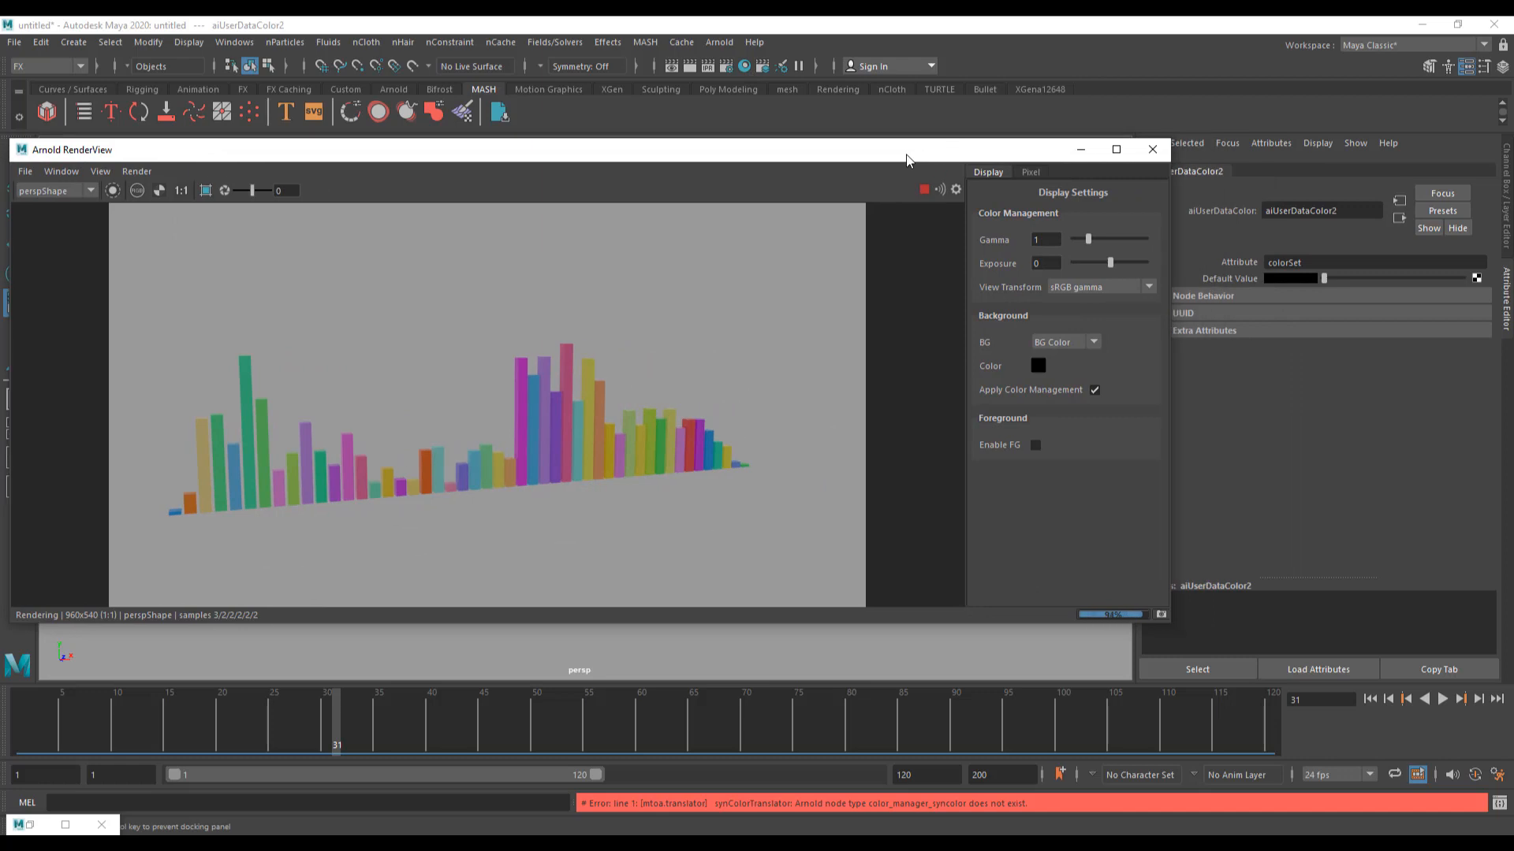
{"action": "left_click", "coordinate": [1400, 218]}
{"action": "left_click_drag", "start_coordinate": [1370, 454], "coordinate": [1474, 459]}
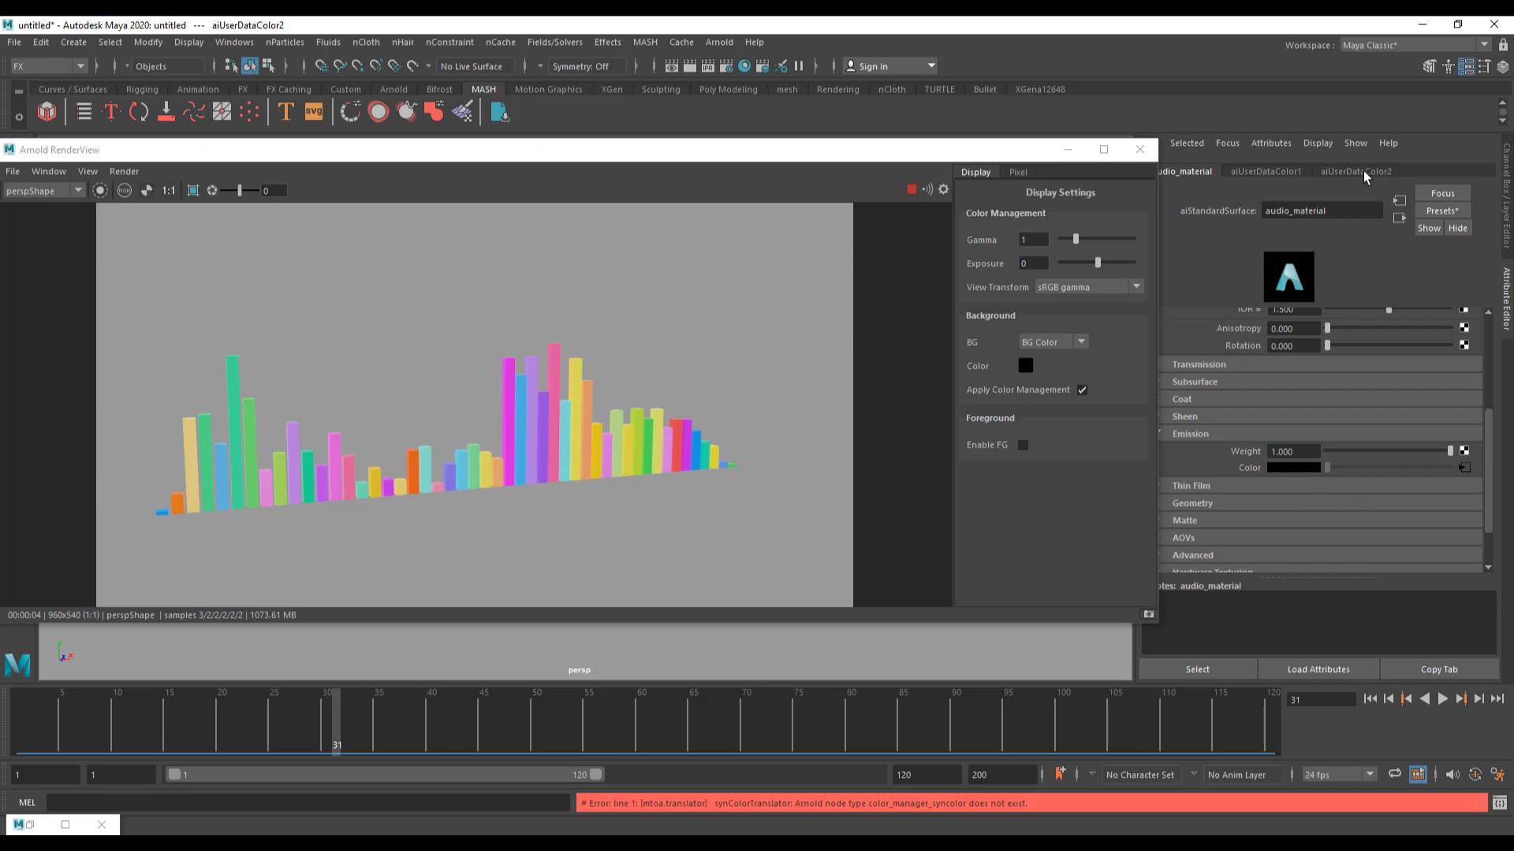
Step: Set the SkyDome light's intensity to 0, check the glowing bars in the Arnold render, and close the render view
{"action": "left_click_drag", "start_coordinate": [920, 150], "coordinate": [929, 300]}
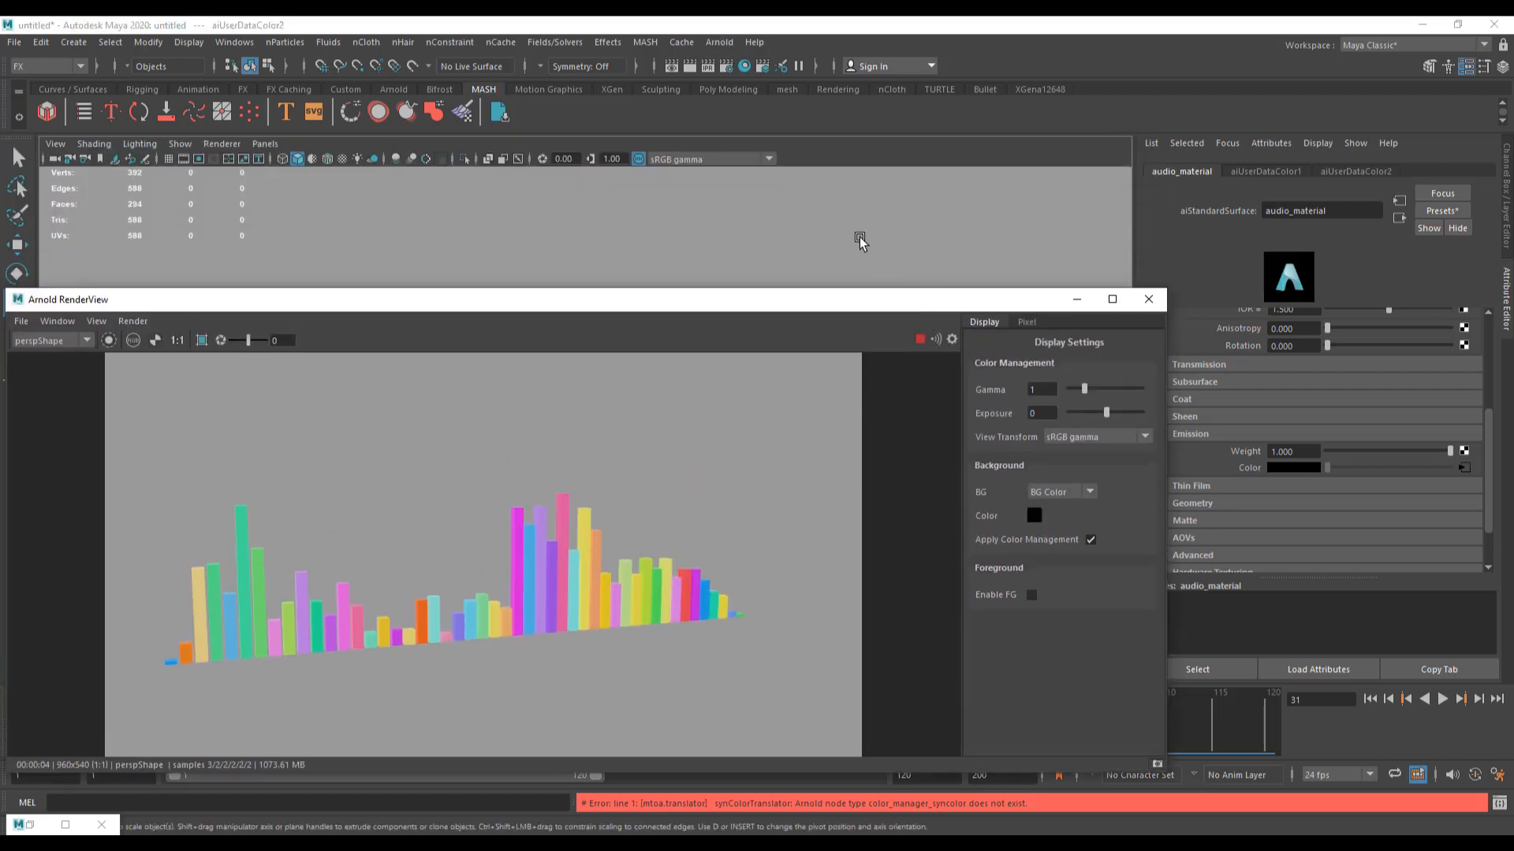
{"action": "left_click", "coordinate": [860, 237]}
{"action": "left_click_drag", "start_coordinate": [1331, 355], "coordinate": [1321, 361]}
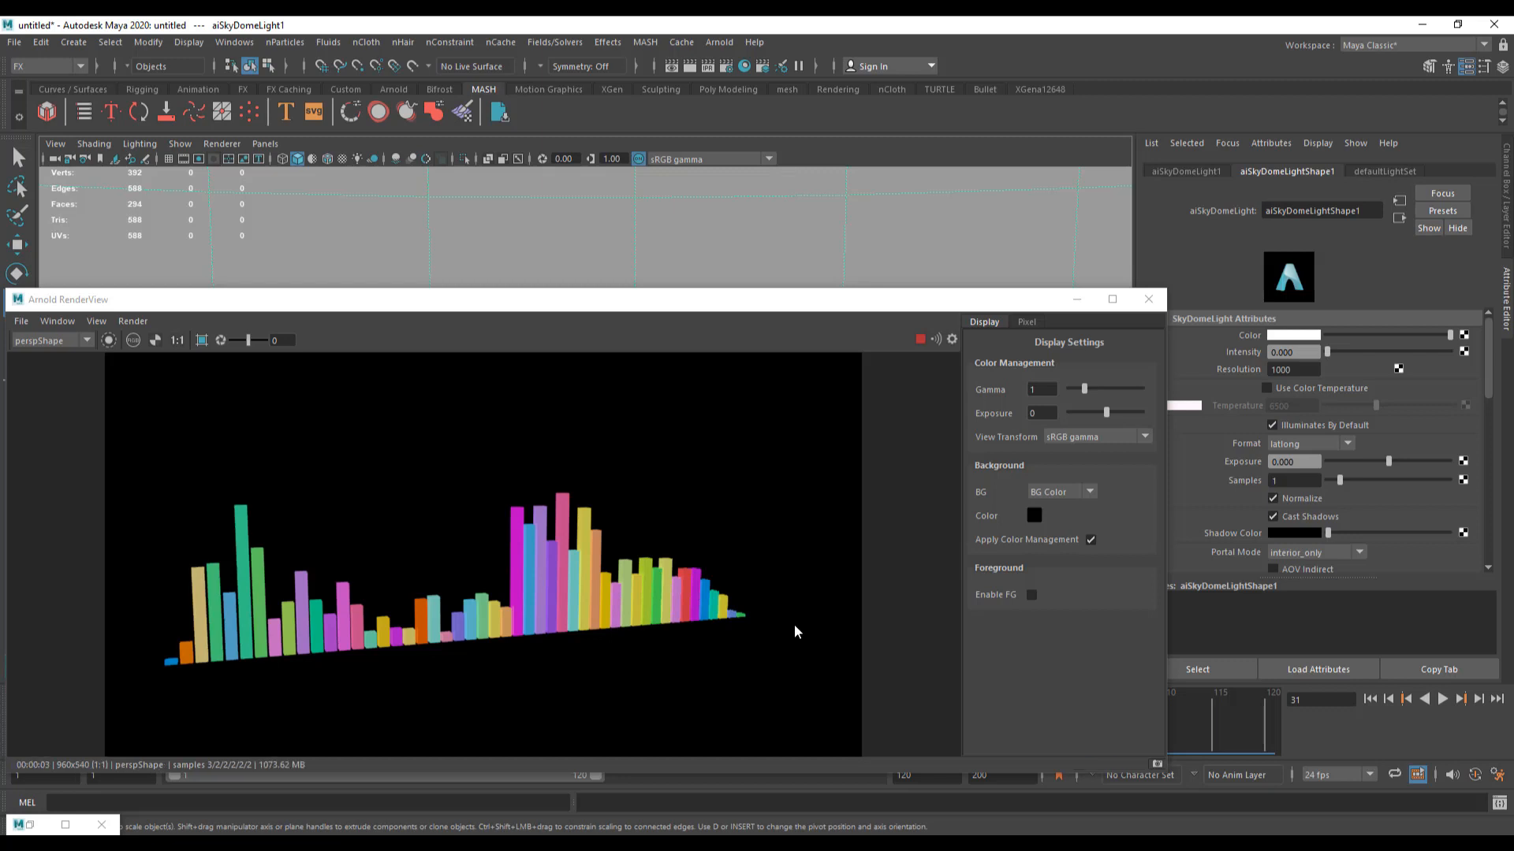
{"action": "left_click", "coordinate": [1149, 299]}
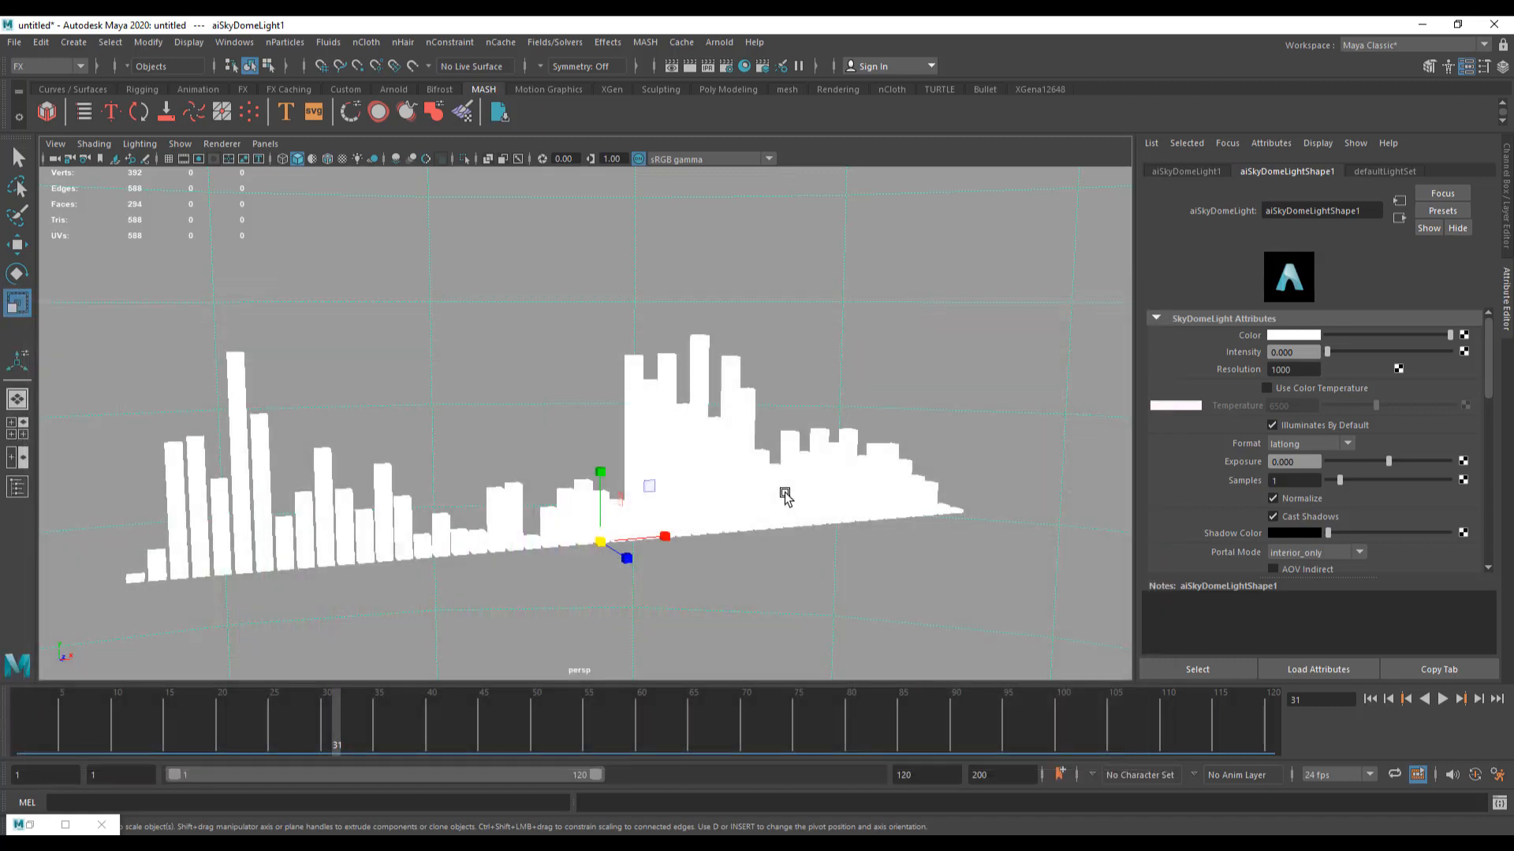
Step: Break the emission color connection on the bar mesh's audio_material and set its emission weight to 0
{"action": "left_click", "coordinate": [785, 497]}
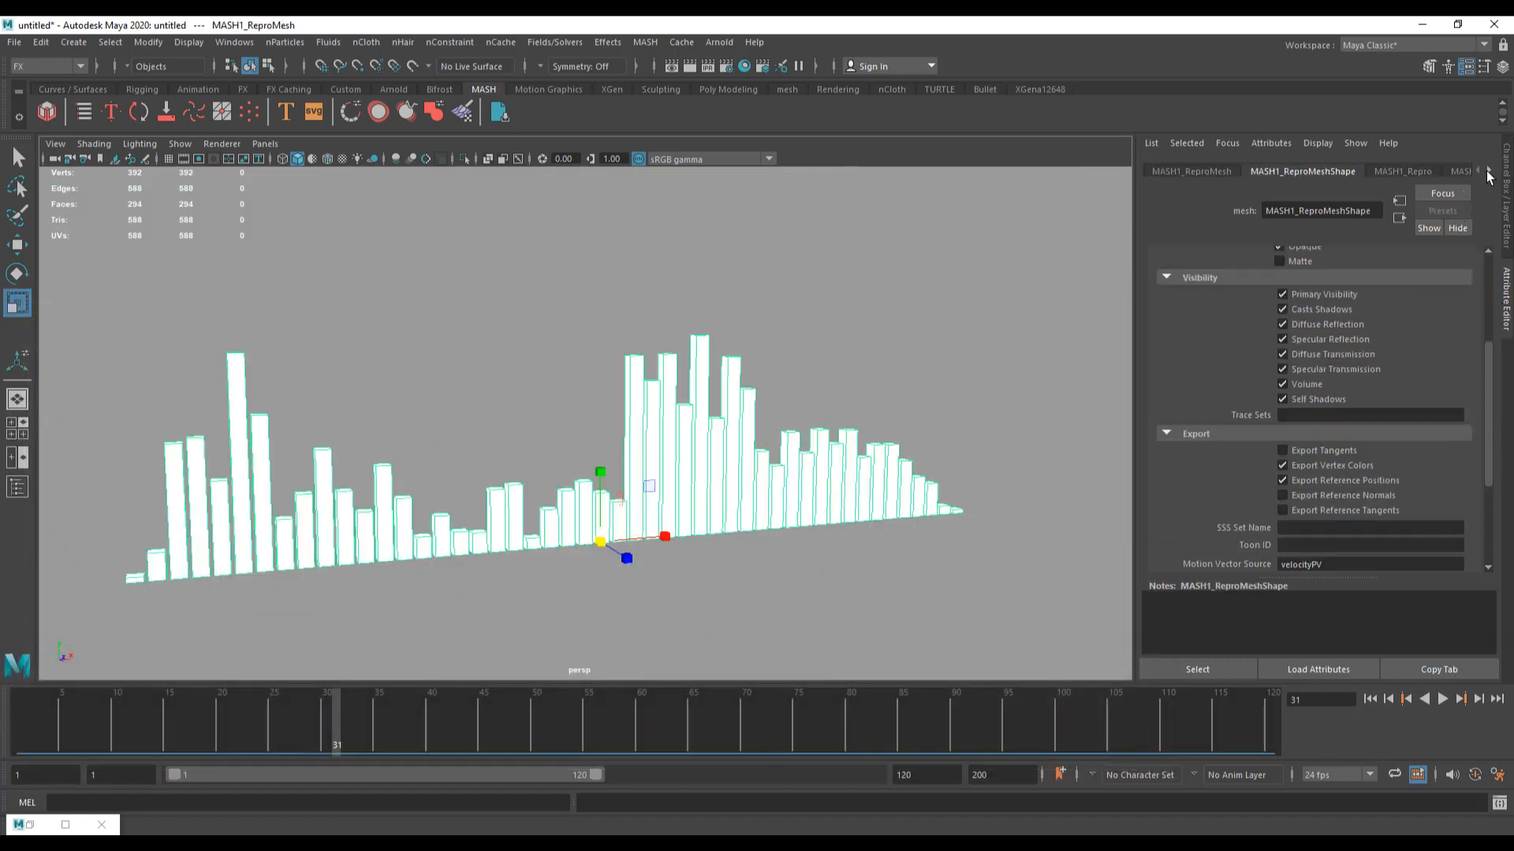
{"action": "left_click", "coordinate": [1488, 174]}
{"action": "left_click", "coordinate": [1418, 305]}
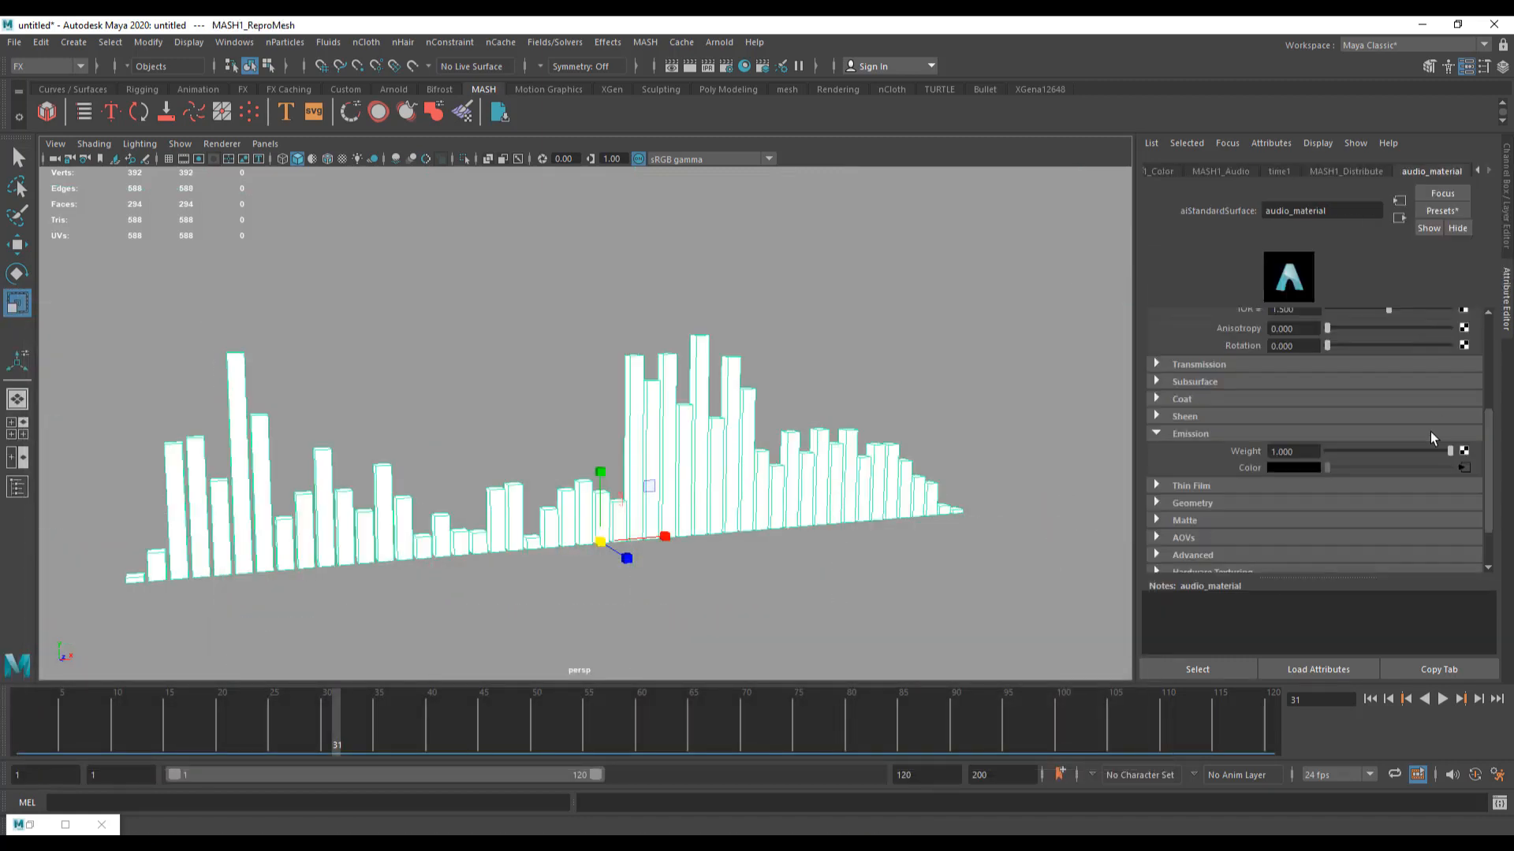
{"action": "right_click", "coordinate": [1253, 468]}
{"action": "left_click", "coordinate": [1324, 496]}
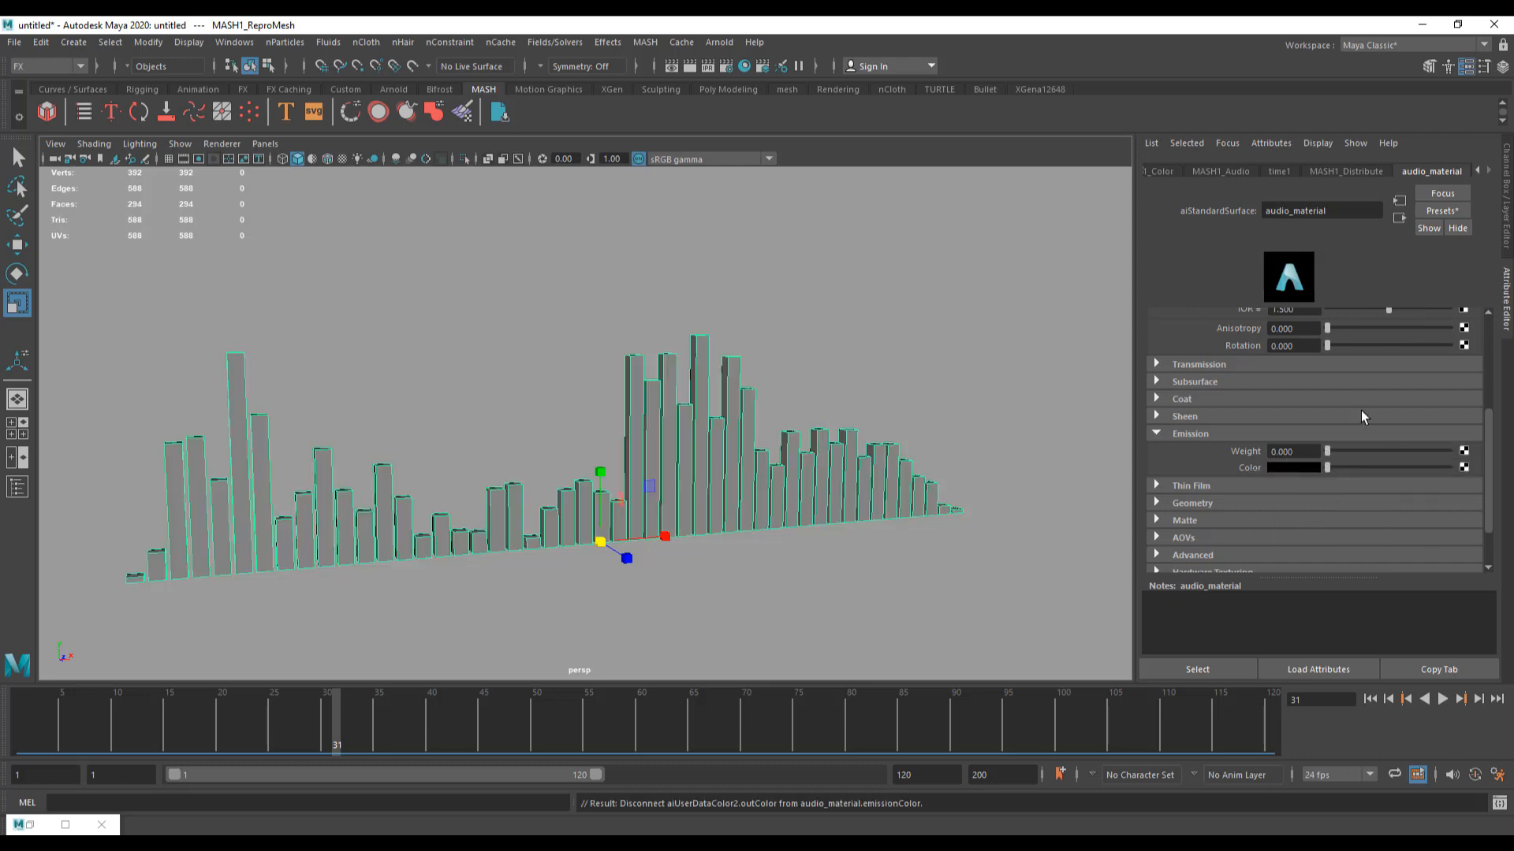
{"action": "scroll", "coordinate": [1360, 410], "scroll_direction": "up", "scroll_amount": 2}
{"action": "left_click", "coordinate": [1159, 483]}
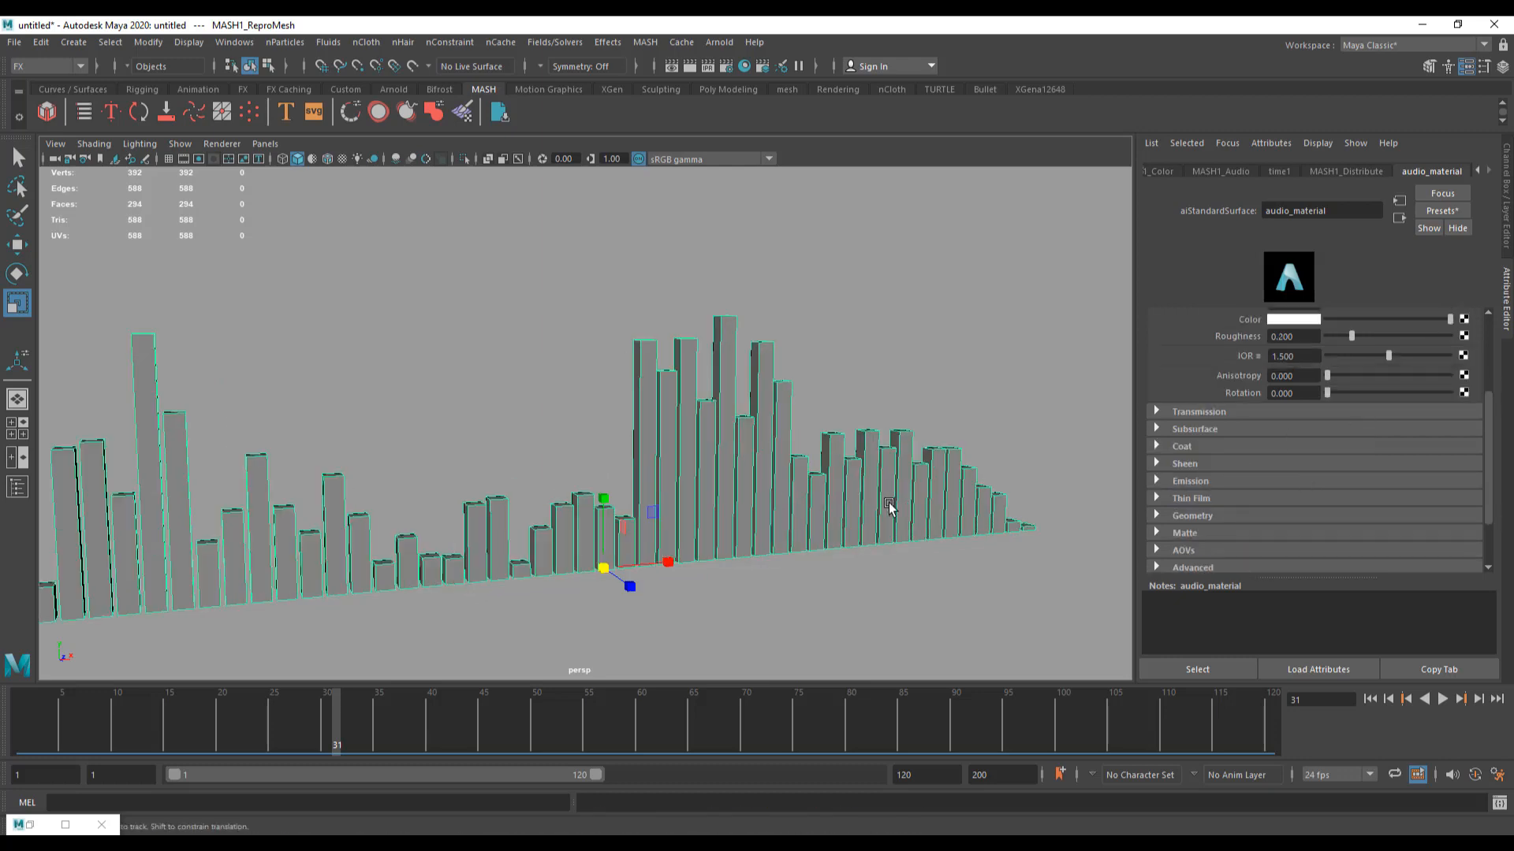
Step: Set audio_material's base weight to 1 and render the bars in Arnold
{"action": "scroll", "coordinate": [1332, 320], "scroll_direction": "up", "scroll_amount": 3}
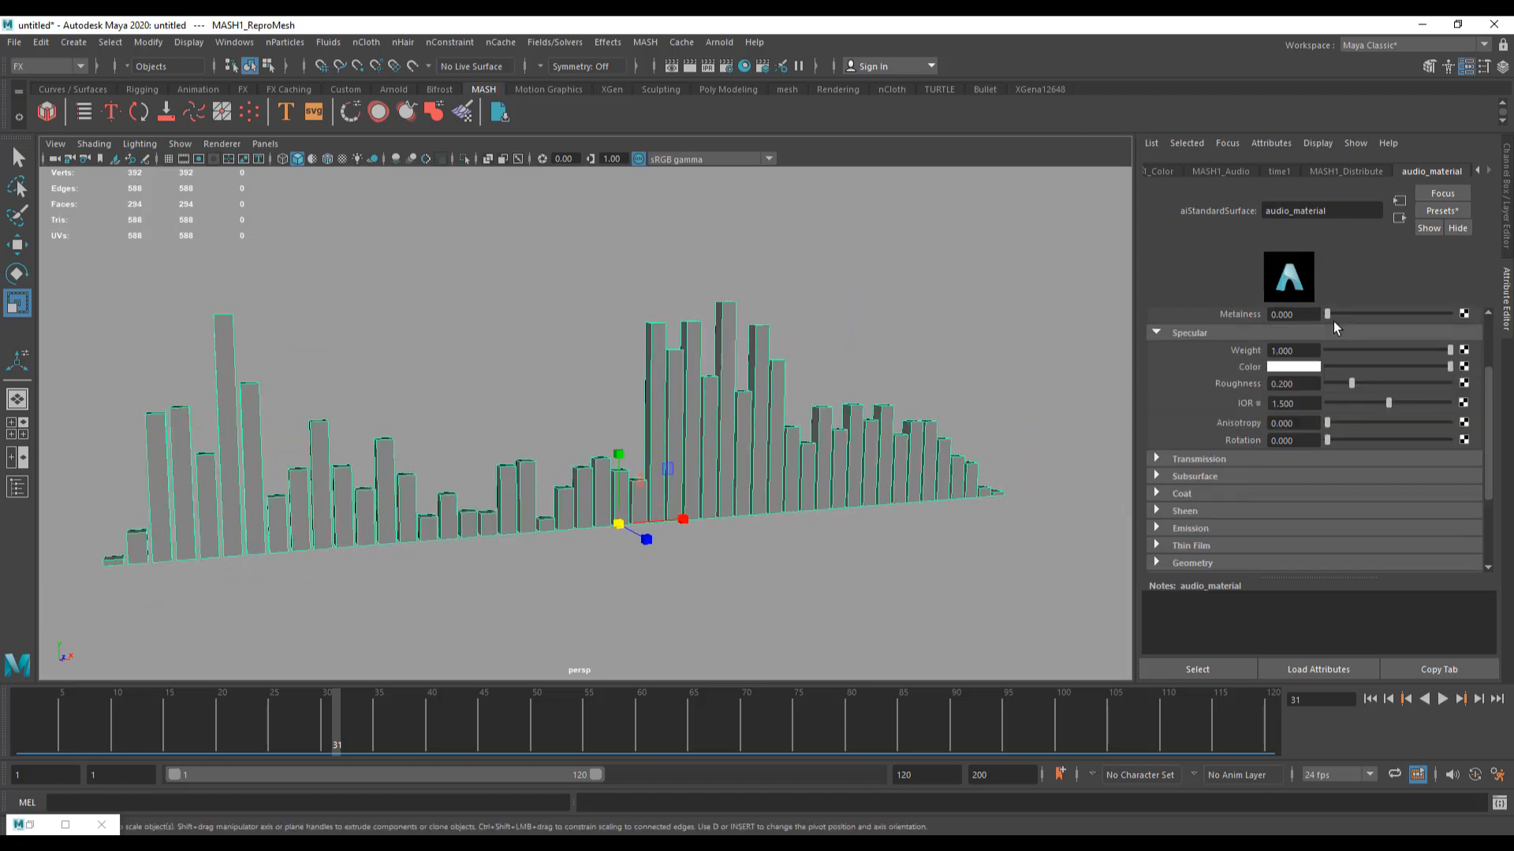
{"action": "left_click_drag", "start_coordinate": [1426, 357], "coordinate": [1468, 355]}
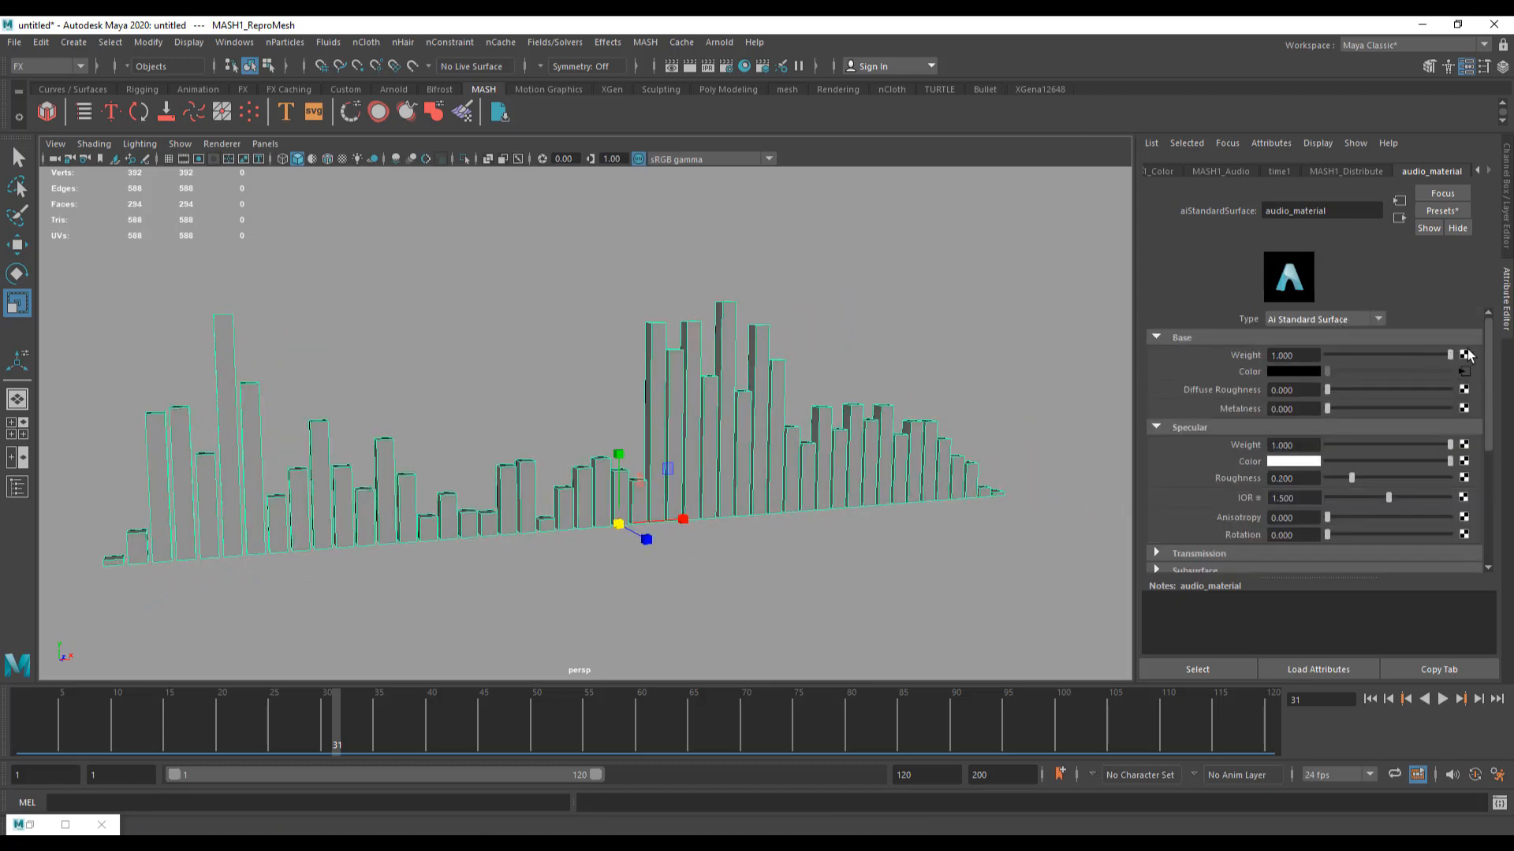
{"action": "left_click", "coordinate": [720, 42]}
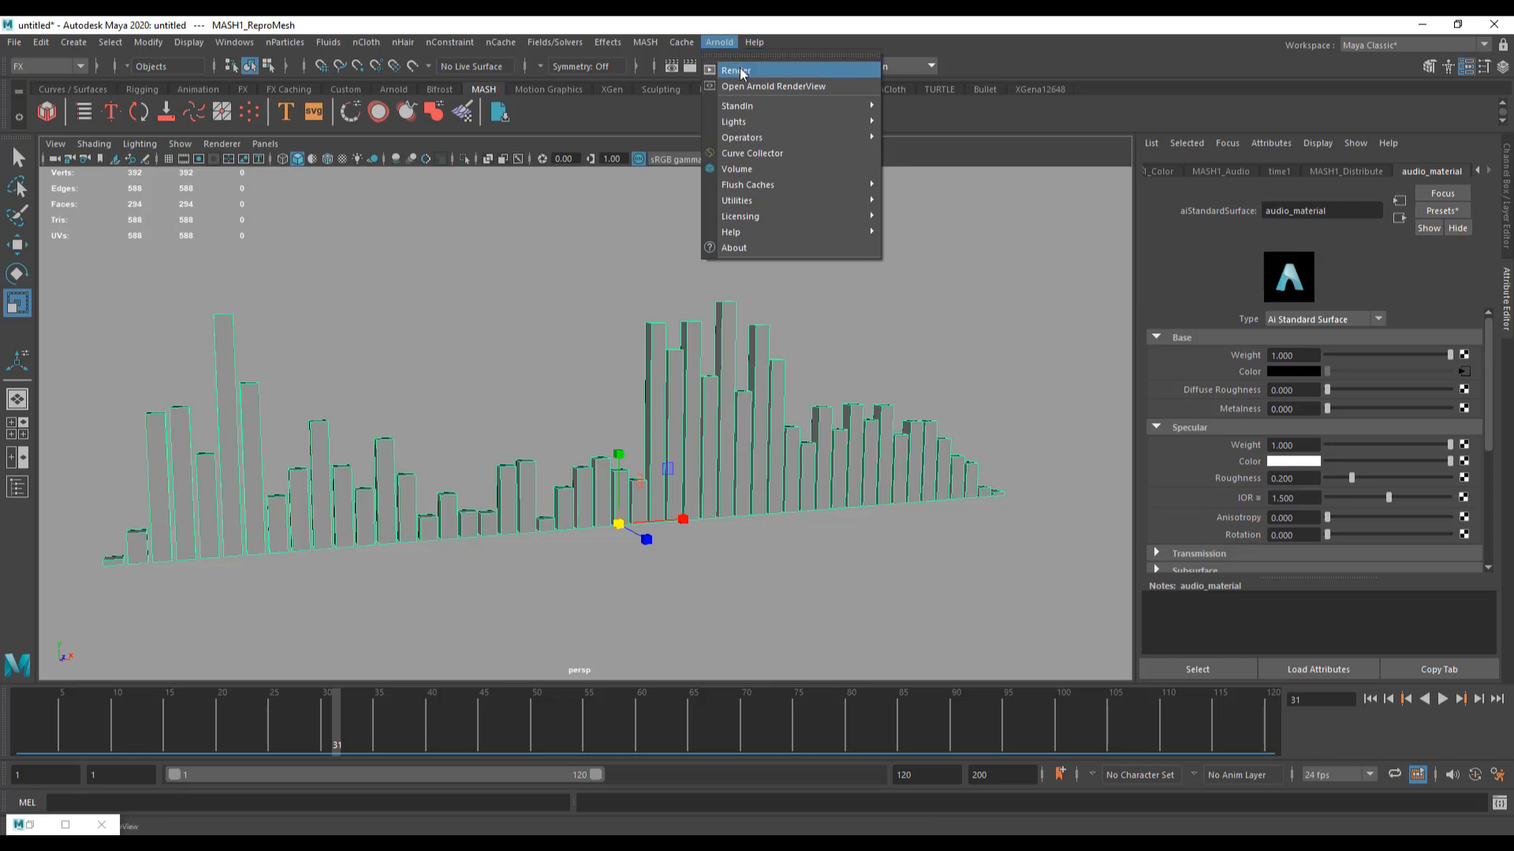
{"action": "left_click", "coordinate": [741, 73]}
Step: Set the SkyDome light's intensity to 0.649, check the lighting in the Arnold render, and close the render view
{"action": "left_click", "coordinate": [864, 230]}
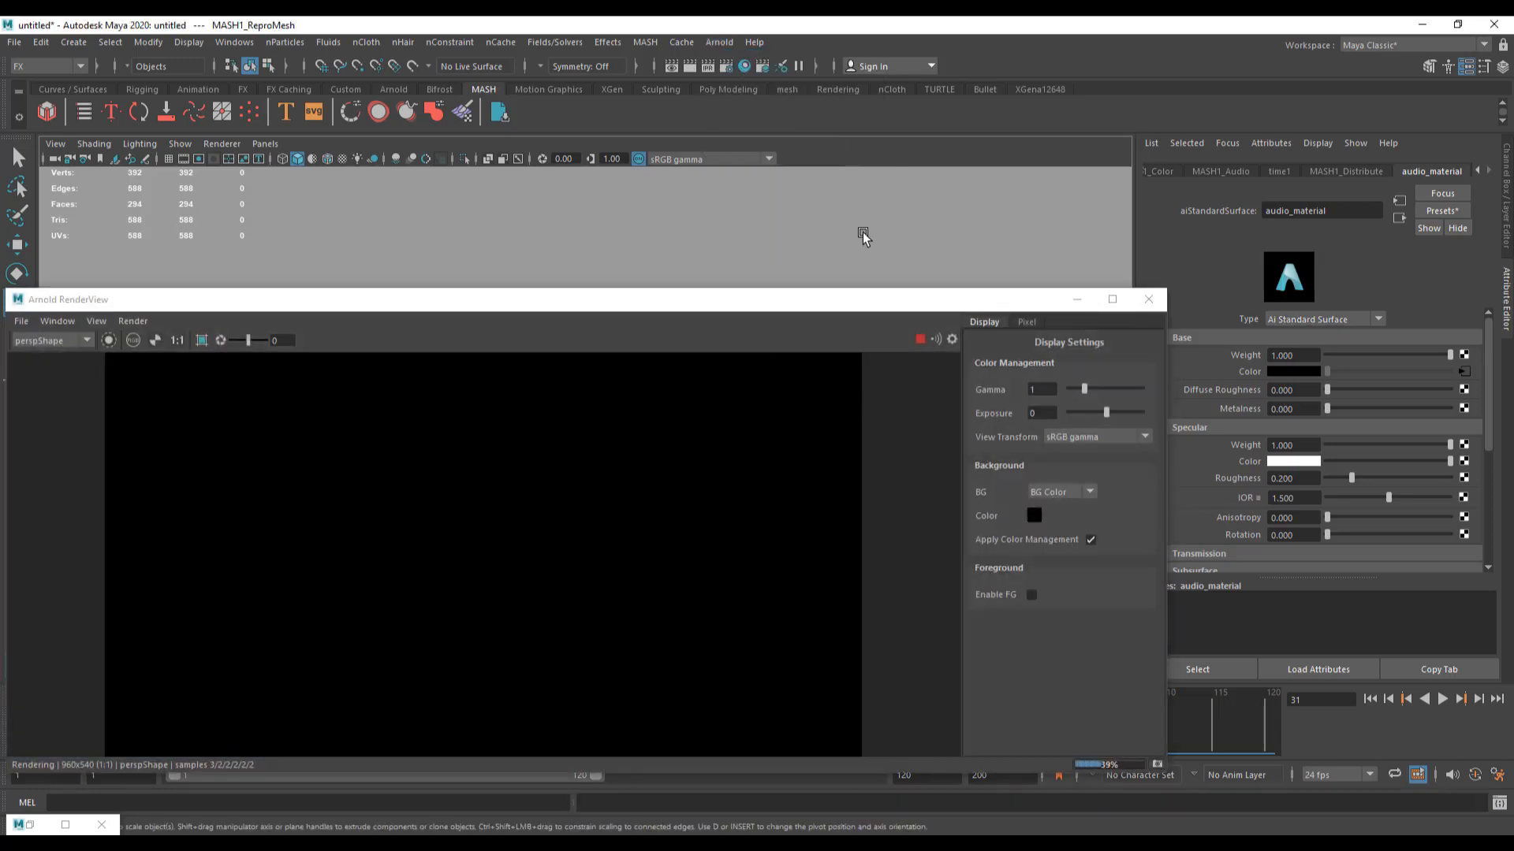
{"action": "left_click_drag", "start_coordinate": [1338, 354], "coordinate": [1218, 352]}
{"action": "key", "text": "Return"}
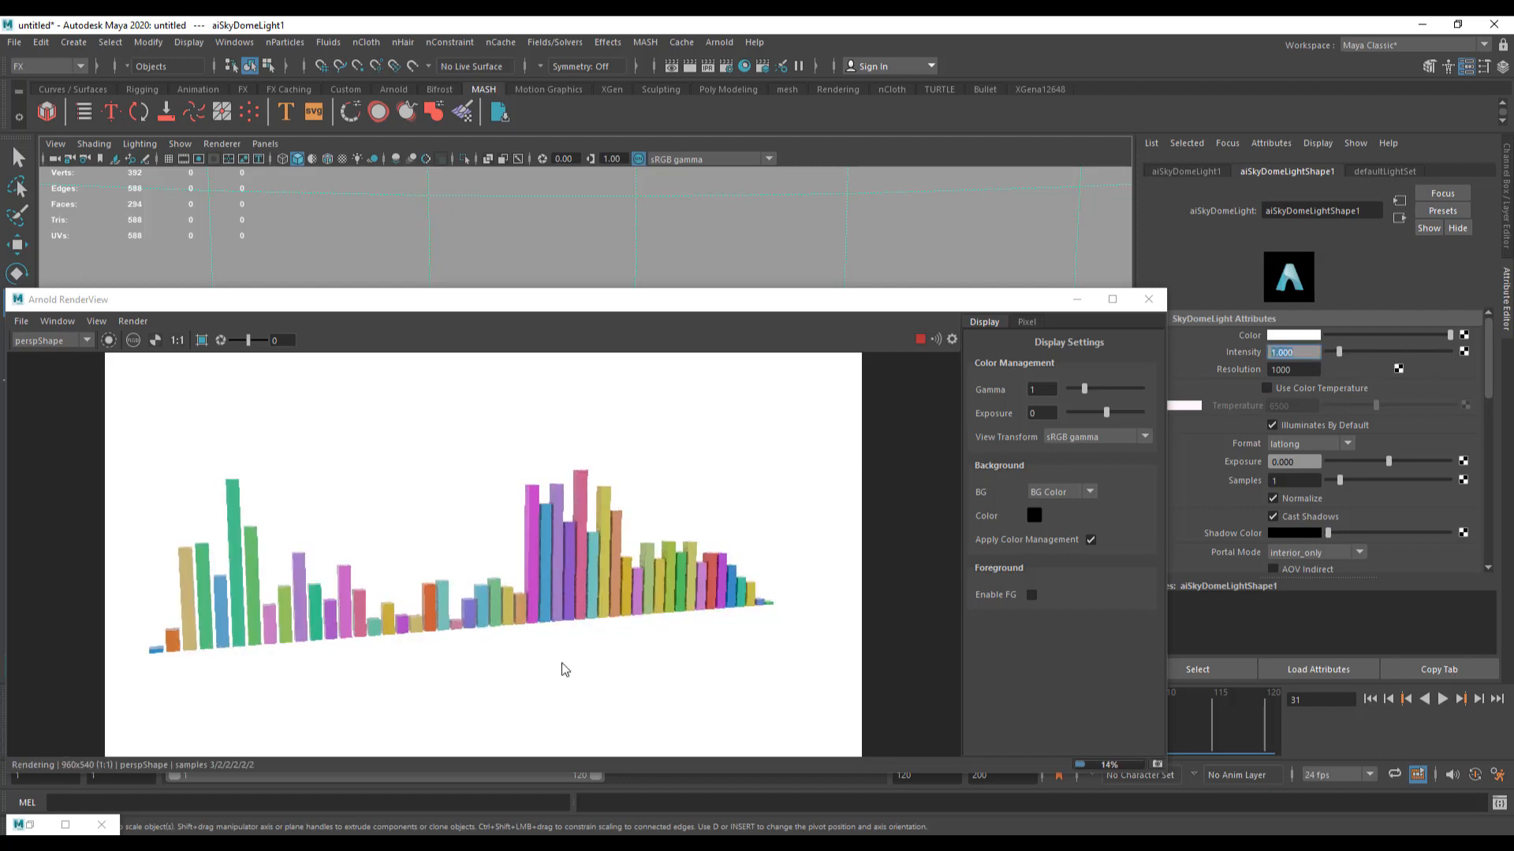
{"action": "left_click_drag", "start_coordinate": [836, 243], "coordinate": [759, 237], "text": "alt"}
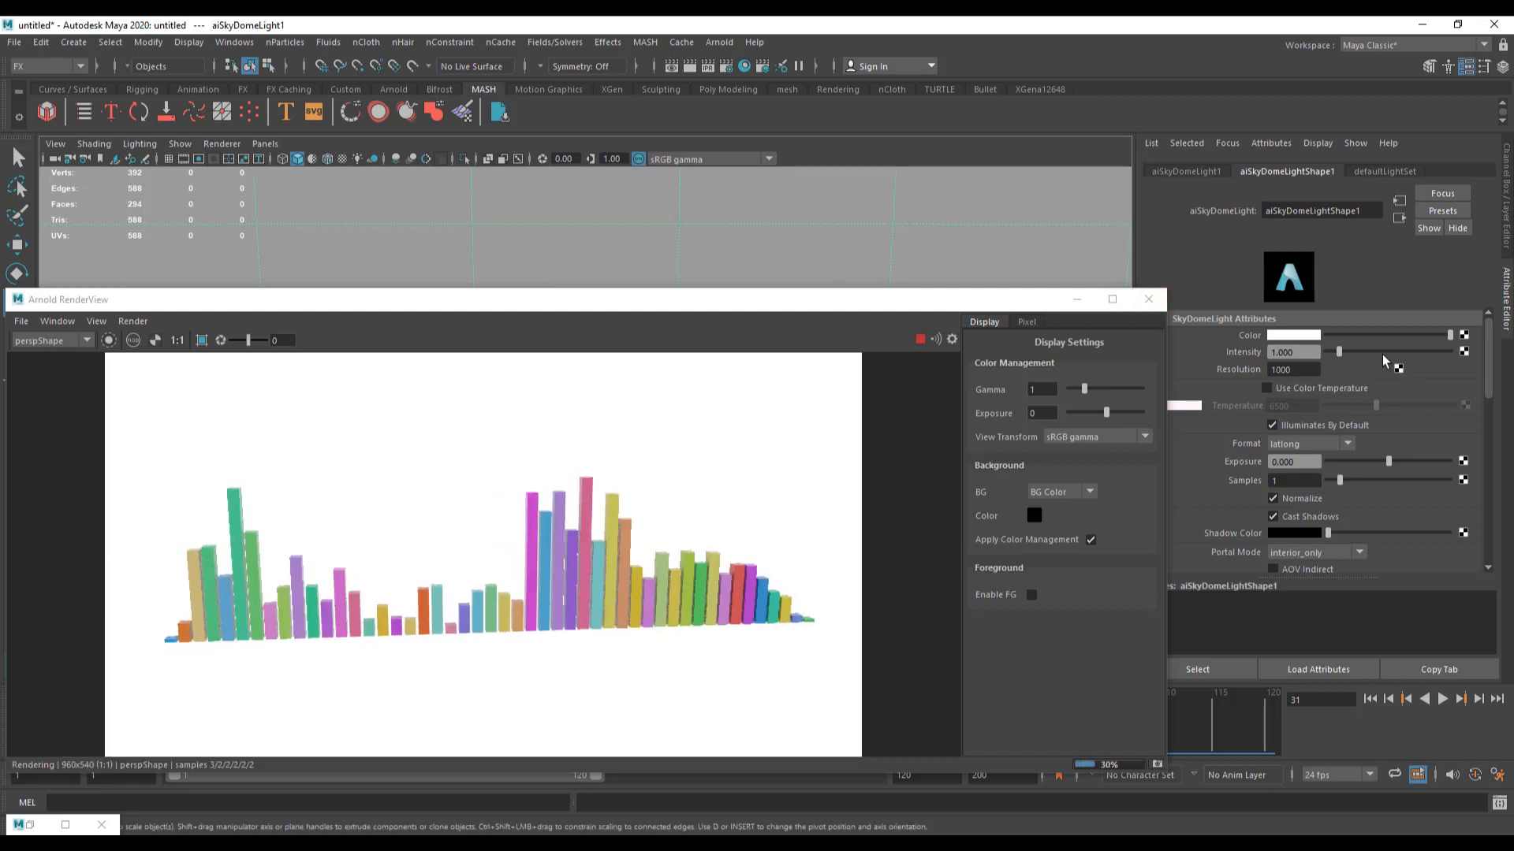
{"action": "left_click_drag", "start_coordinate": [1332, 352], "coordinate": [1334, 352]}
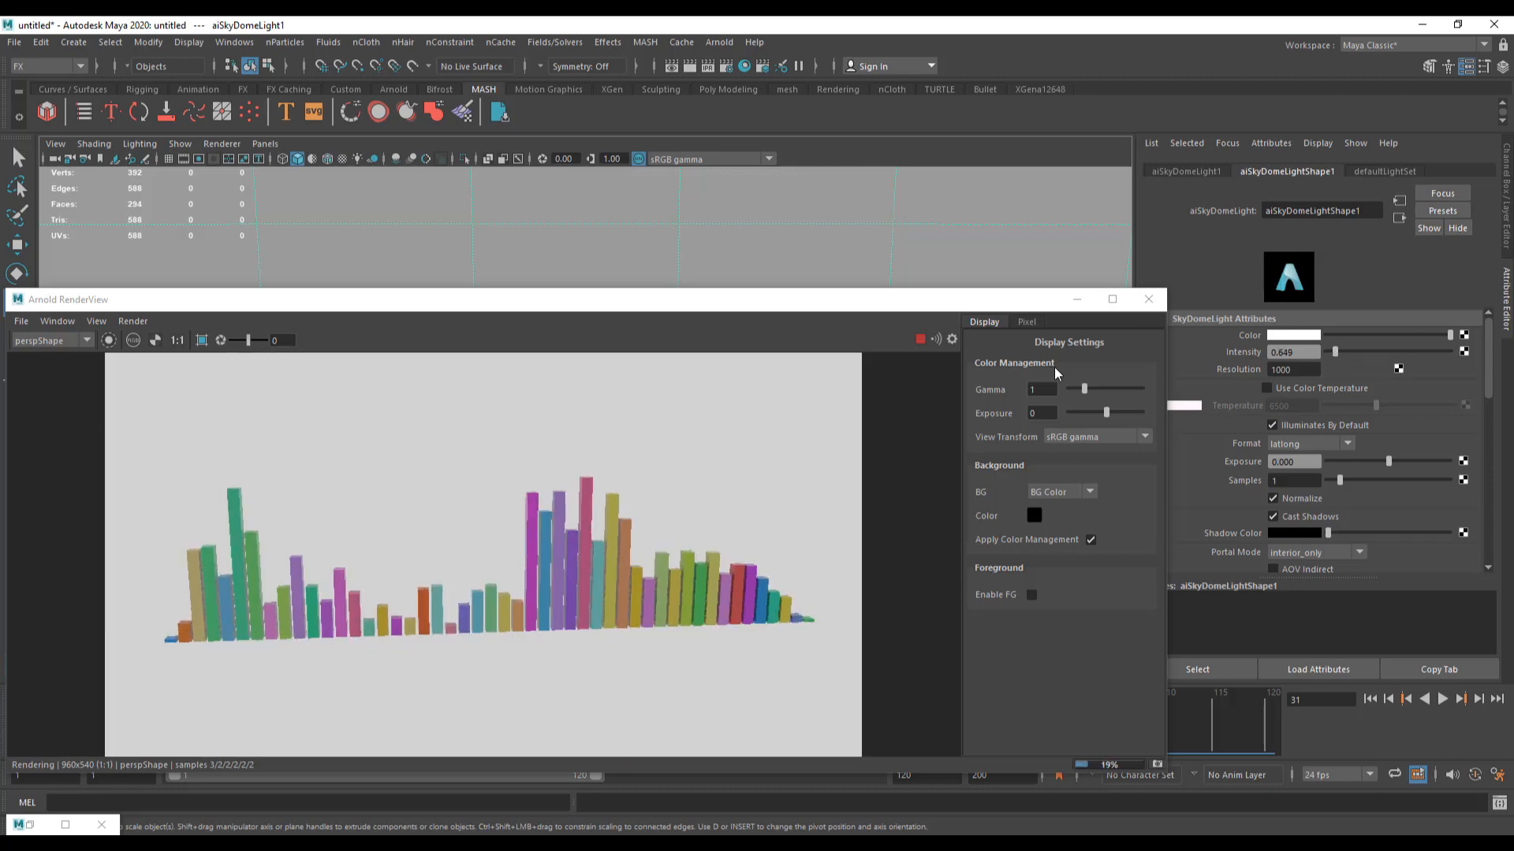
{"action": "left_click", "coordinate": [1148, 301]}
Step: Add a Replicator node to the MASH1 bar network and set its replicants to 5
{"action": "scroll", "coordinate": [819, 417], "scroll_direction": "down", "scroll_amount": 2}
{"action": "left_click_drag", "start_coordinate": [789, 434], "coordinate": [815, 483], "text": "alt"}
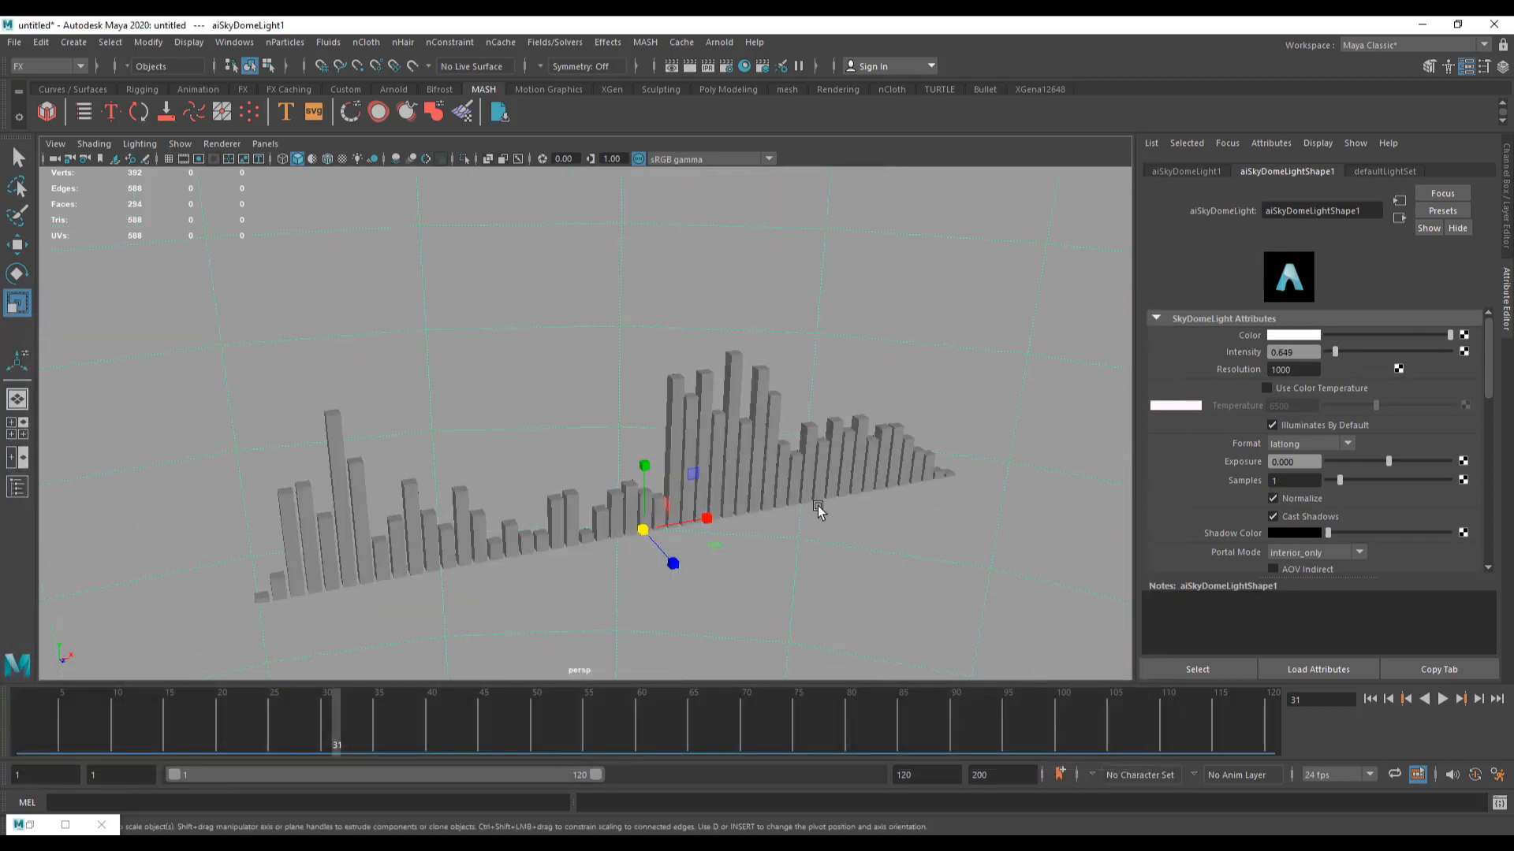
{"action": "left_click", "coordinate": [815, 498]}
{"action": "middle_click_drag", "start_coordinate": [812, 507], "coordinate": [857, 498], "text": "alt"}
{"action": "left_click_drag", "start_coordinate": [857, 498], "coordinate": [736, 497], "text": "alt"}
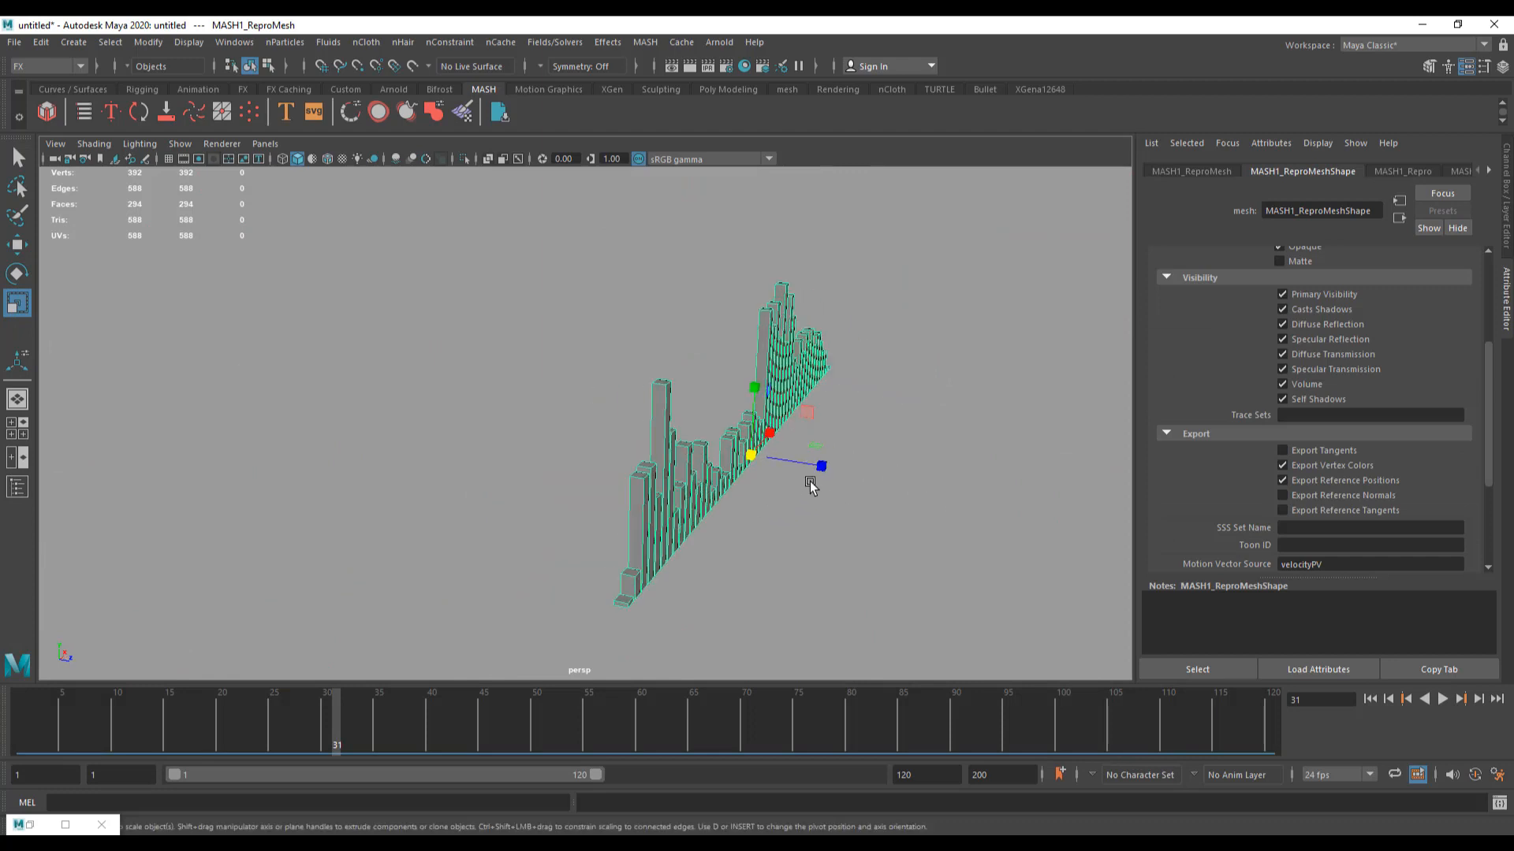
{"action": "left_click", "coordinate": [1457, 171]}
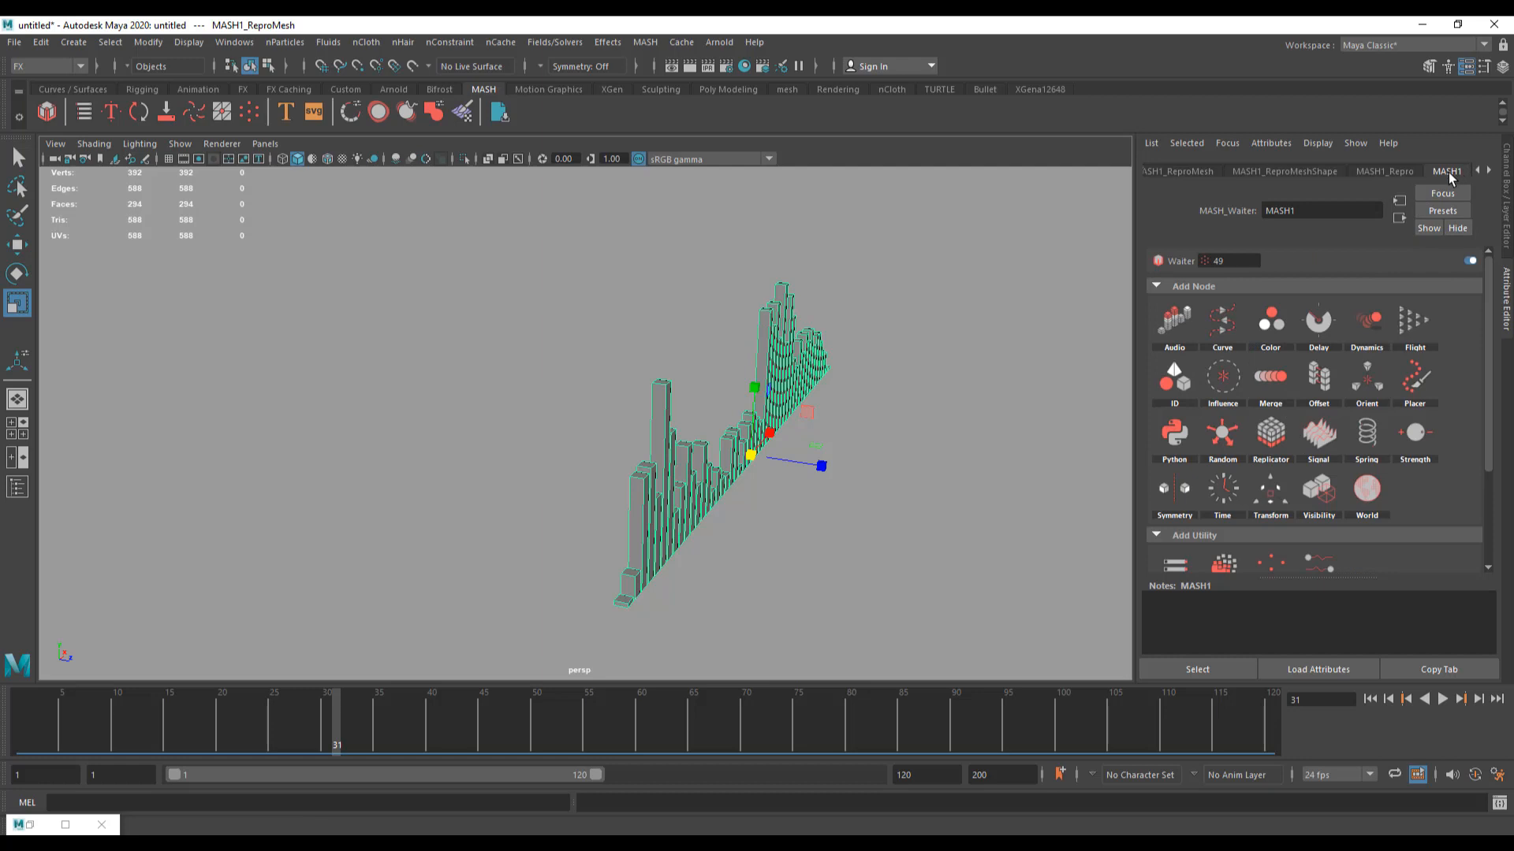
{"action": "left_click", "coordinate": [1272, 434]}
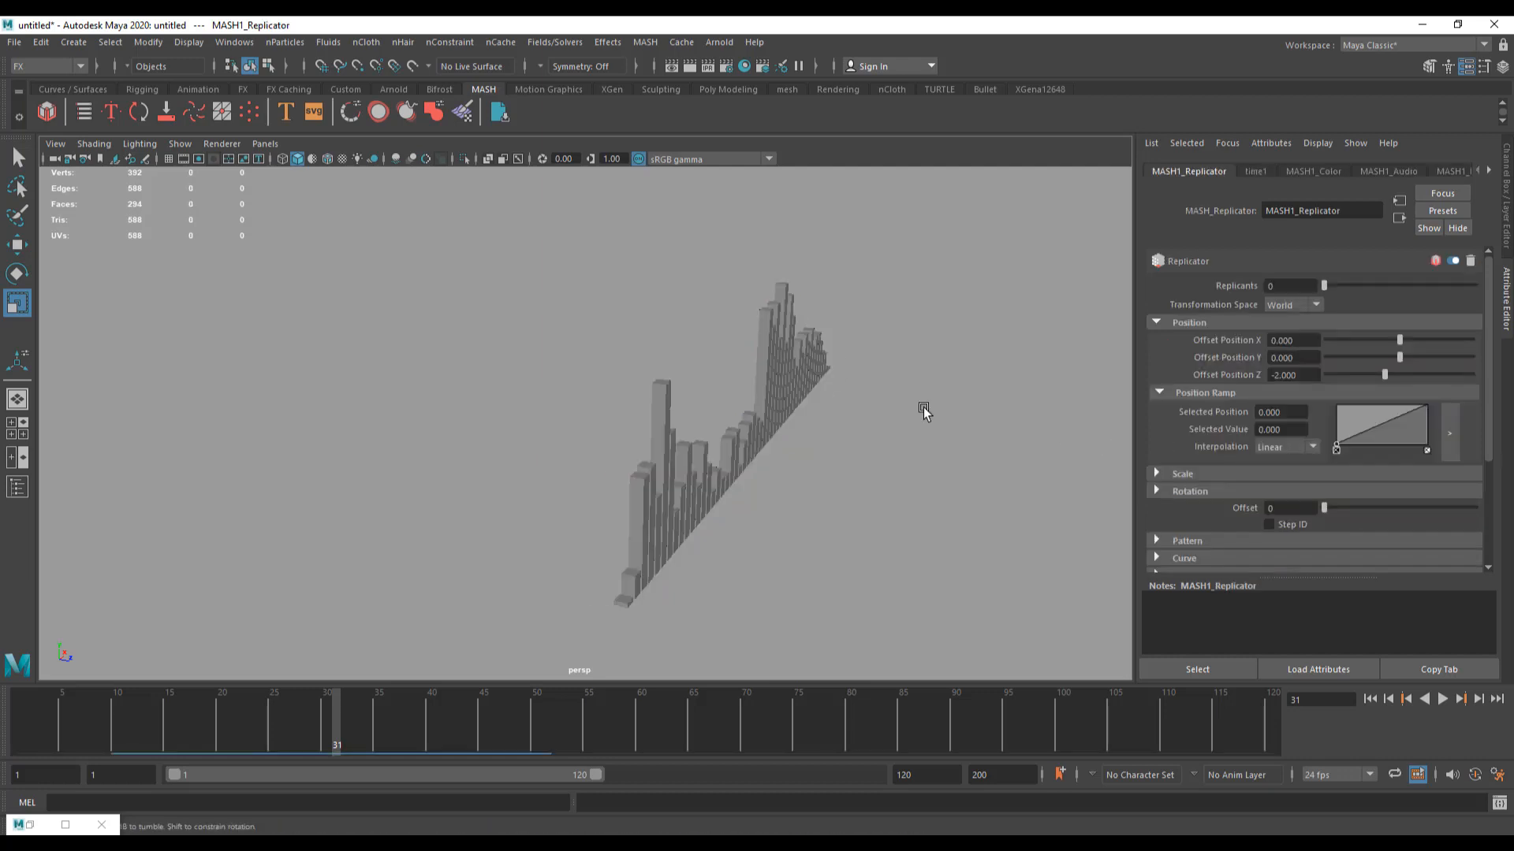
{"action": "left_click", "coordinate": [1330, 289]}
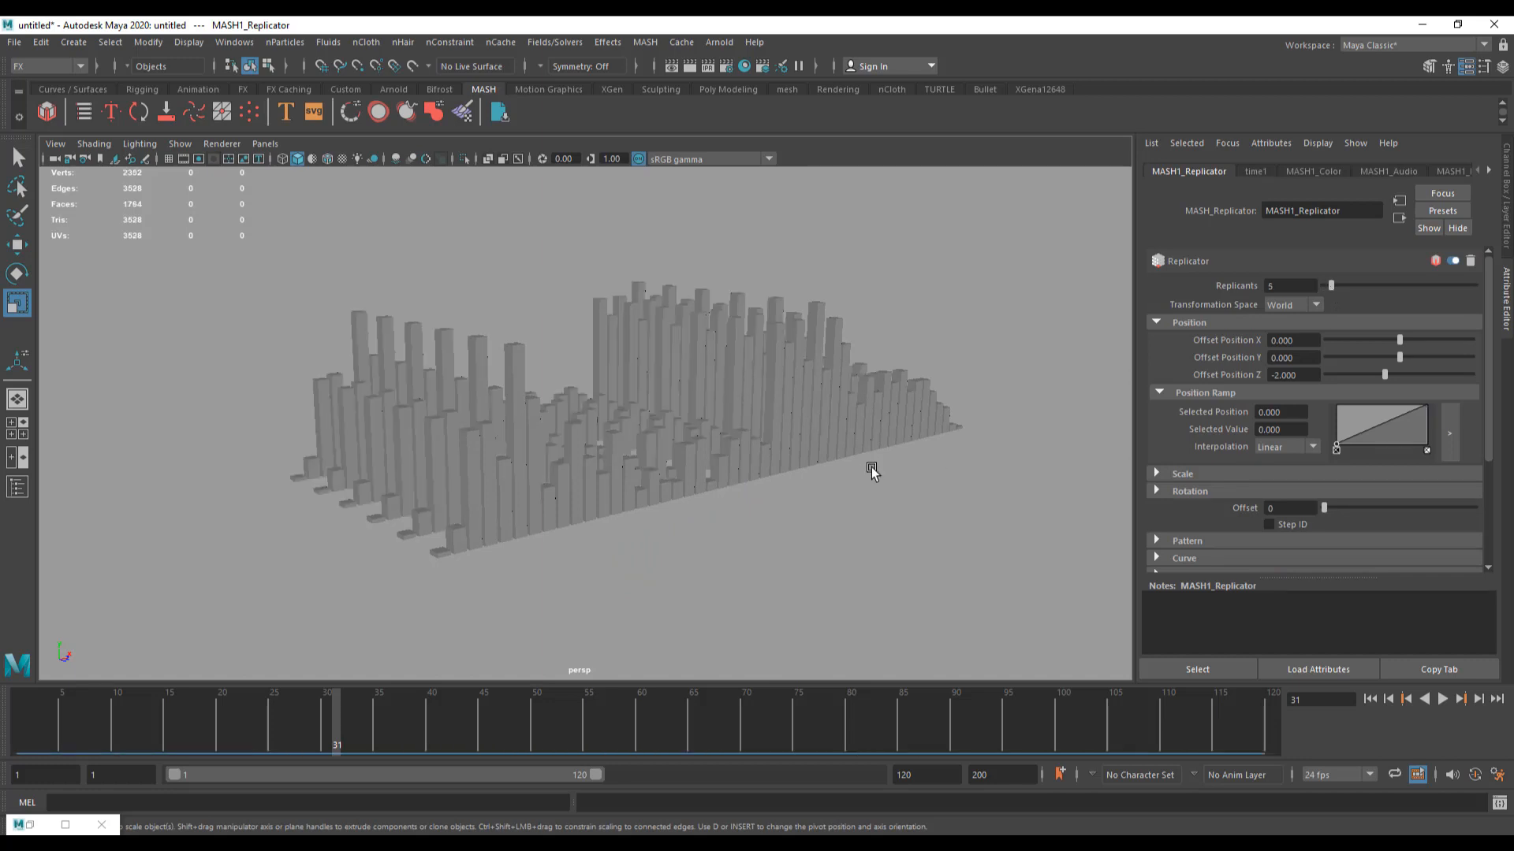
Step: Render the replicated bar rows in Arnold, play the animation to frame 86, and close the render view
{"action": "middle_click_drag", "start_coordinate": [918, 455], "coordinate": [973, 473], "text": "alt"}
{"action": "left_click_drag", "start_coordinate": [973, 473], "coordinate": [902, 470], "text": "alt"}
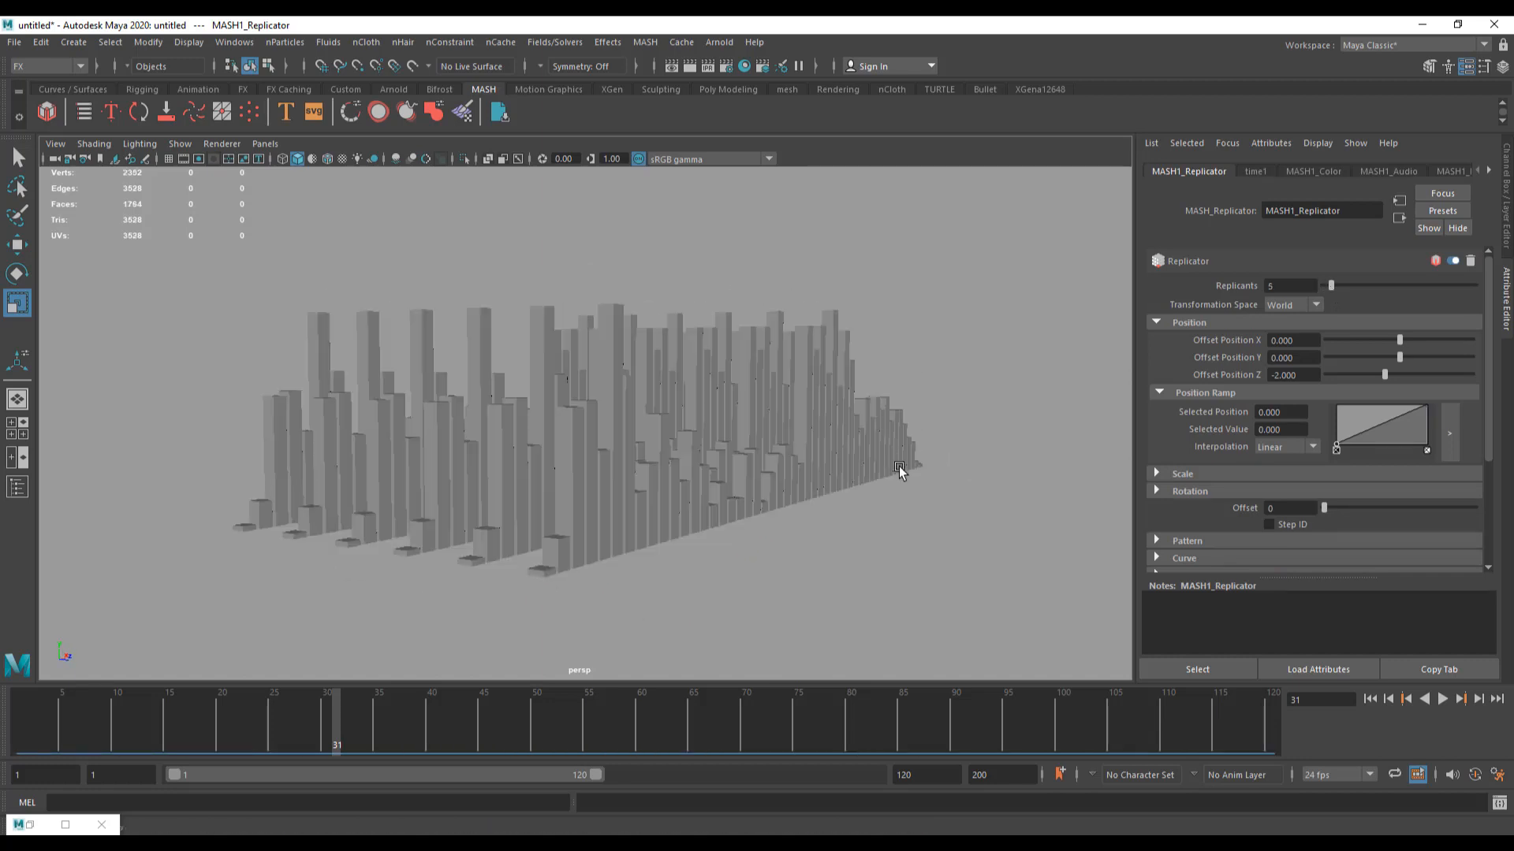
{"action": "right_click_drag", "start_coordinate": [902, 470], "coordinate": [892, 541], "text": "alt"}
{"action": "middle_click_drag", "start_coordinate": [891, 541], "coordinate": [955, 565], "text": "alt"}
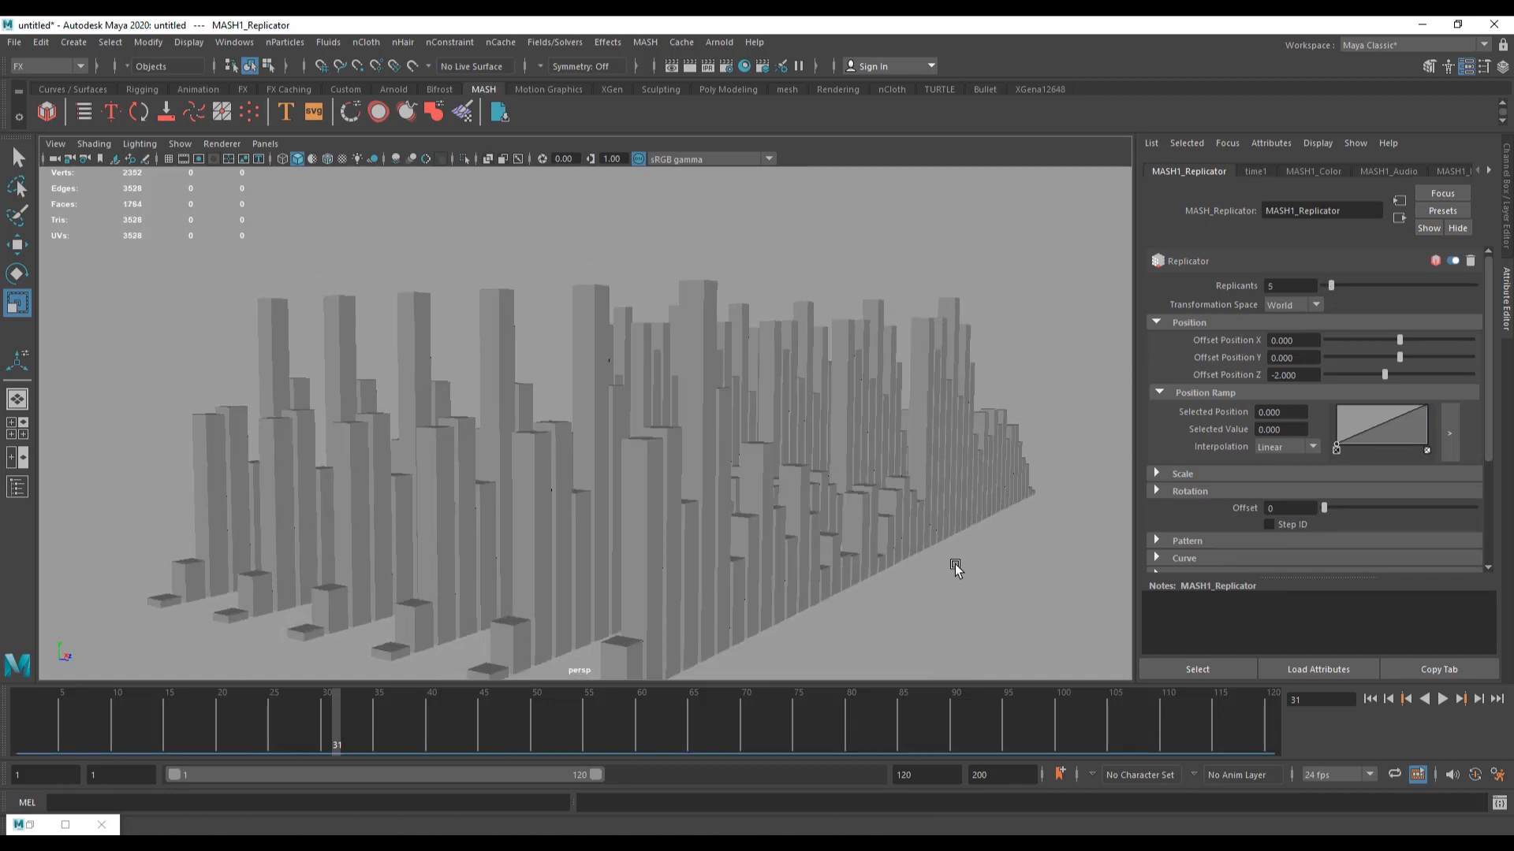
{"action": "left_click", "coordinate": [723, 45]}
{"action": "left_click", "coordinate": [752, 74]}
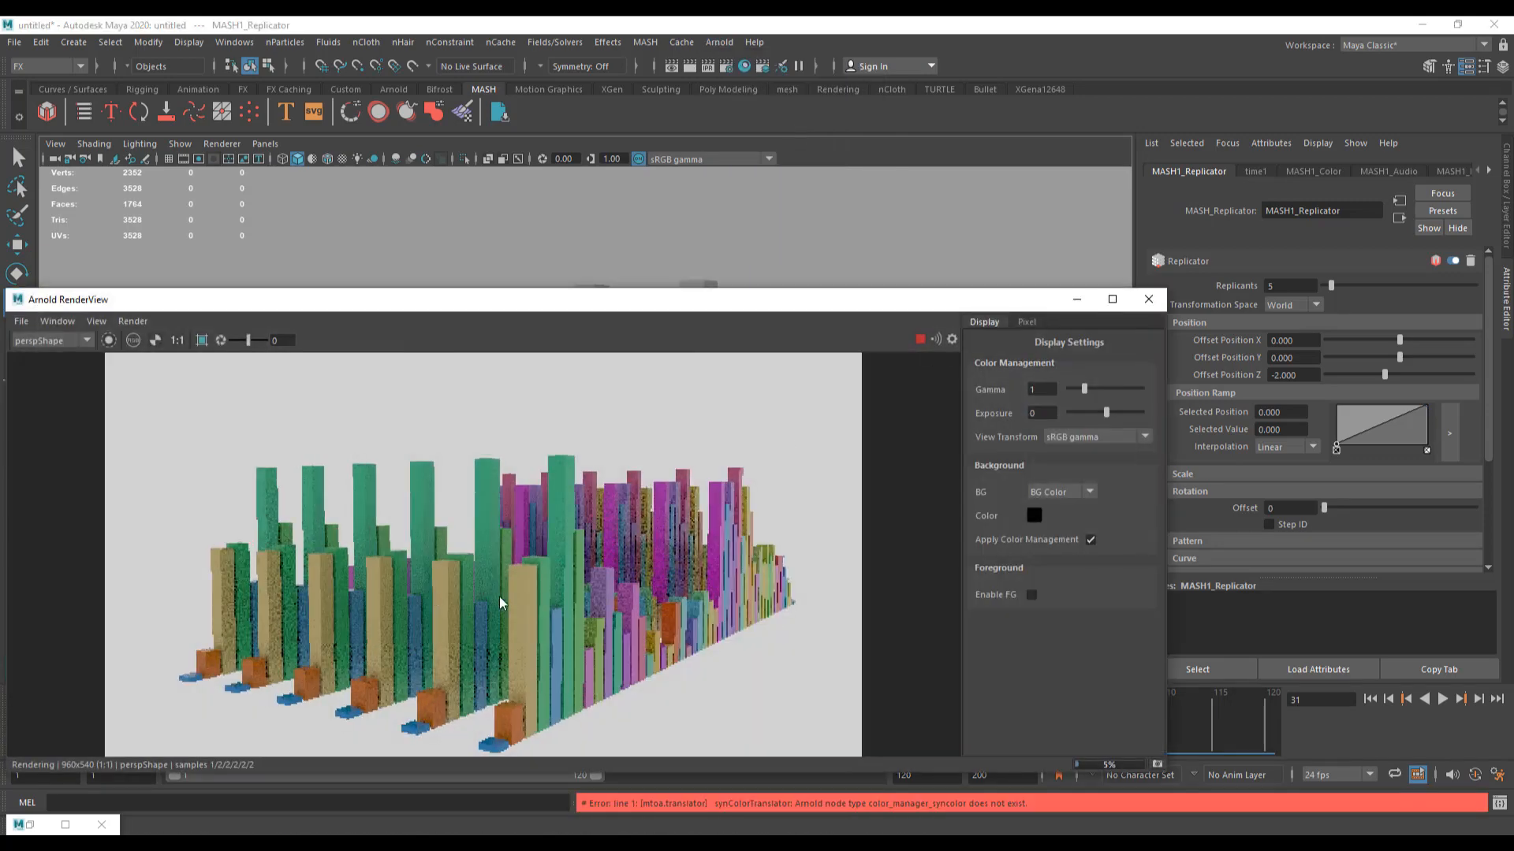
{"action": "left_click", "coordinate": [1440, 698]}
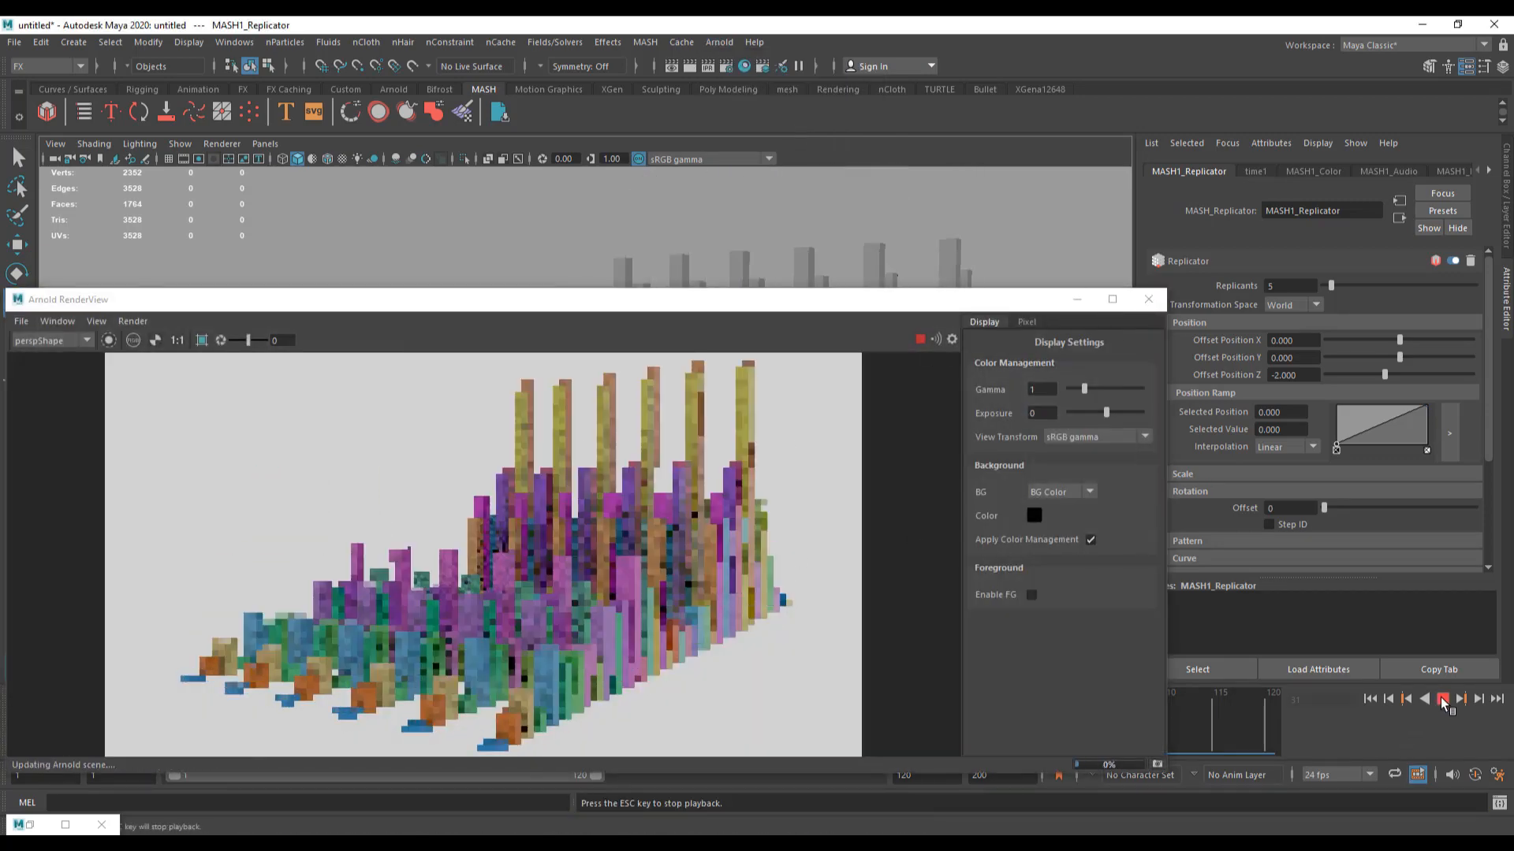
{"action": "left_click", "coordinate": [1440, 697]}
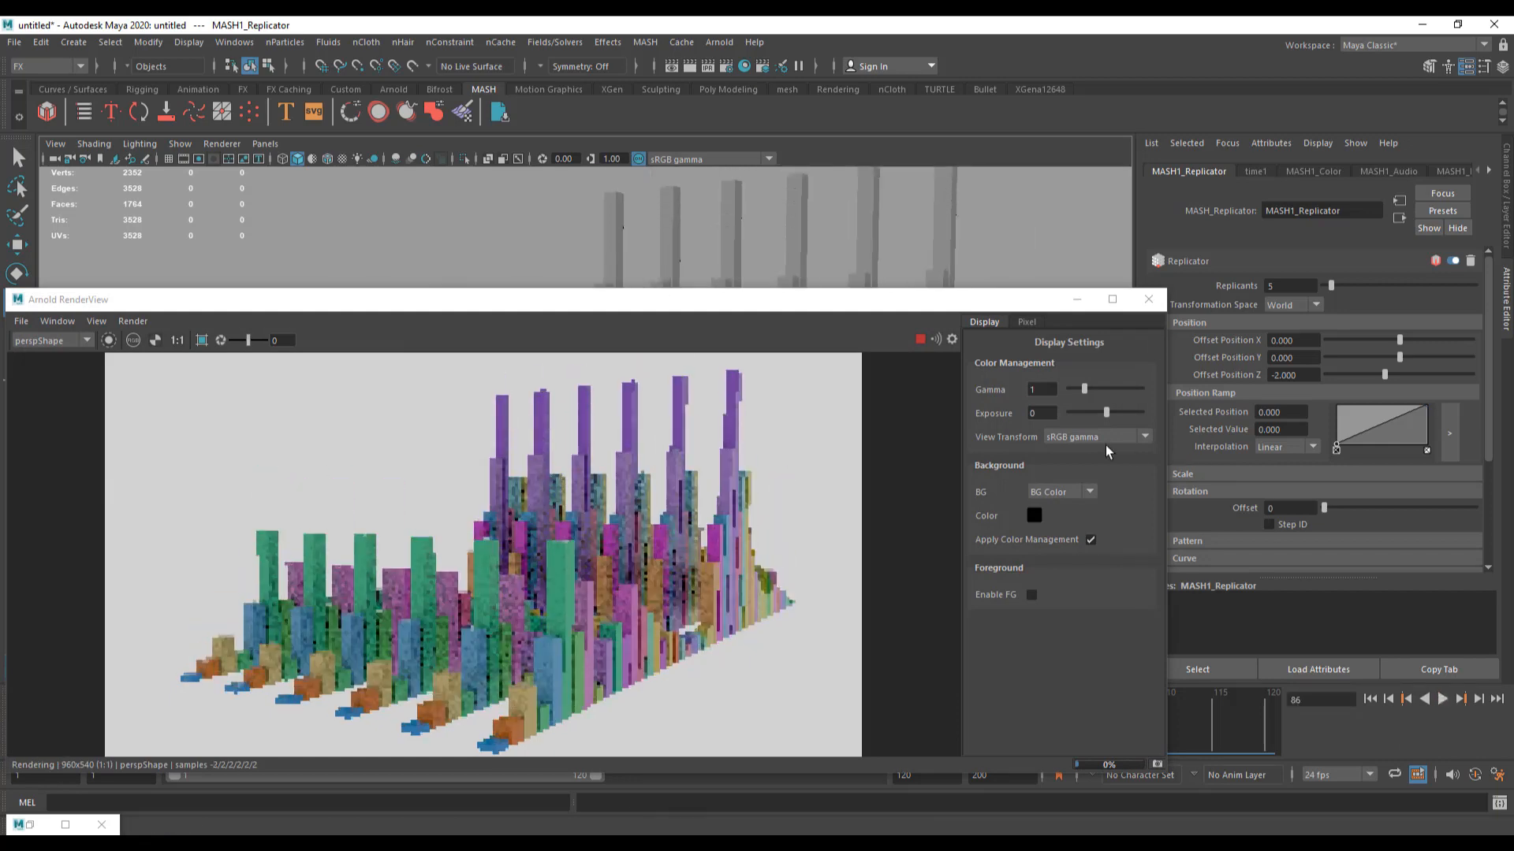
{"action": "left_click", "coordinate": [1148, 306]}
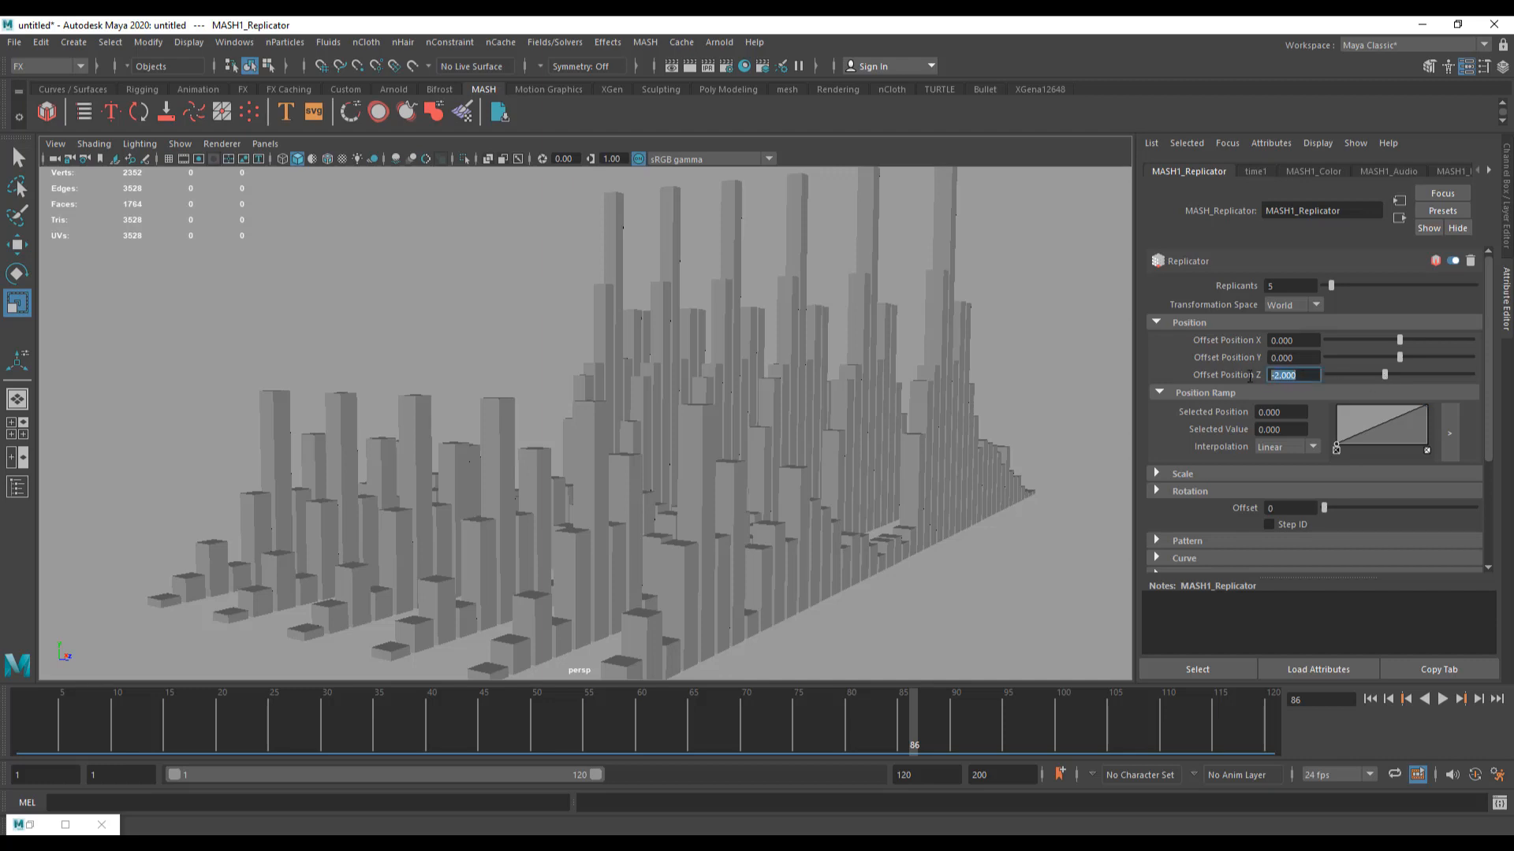
Step: Set the Replicator's Z position offset to 0 and its replicants to 3
{"action": "key", "text": "Return"}
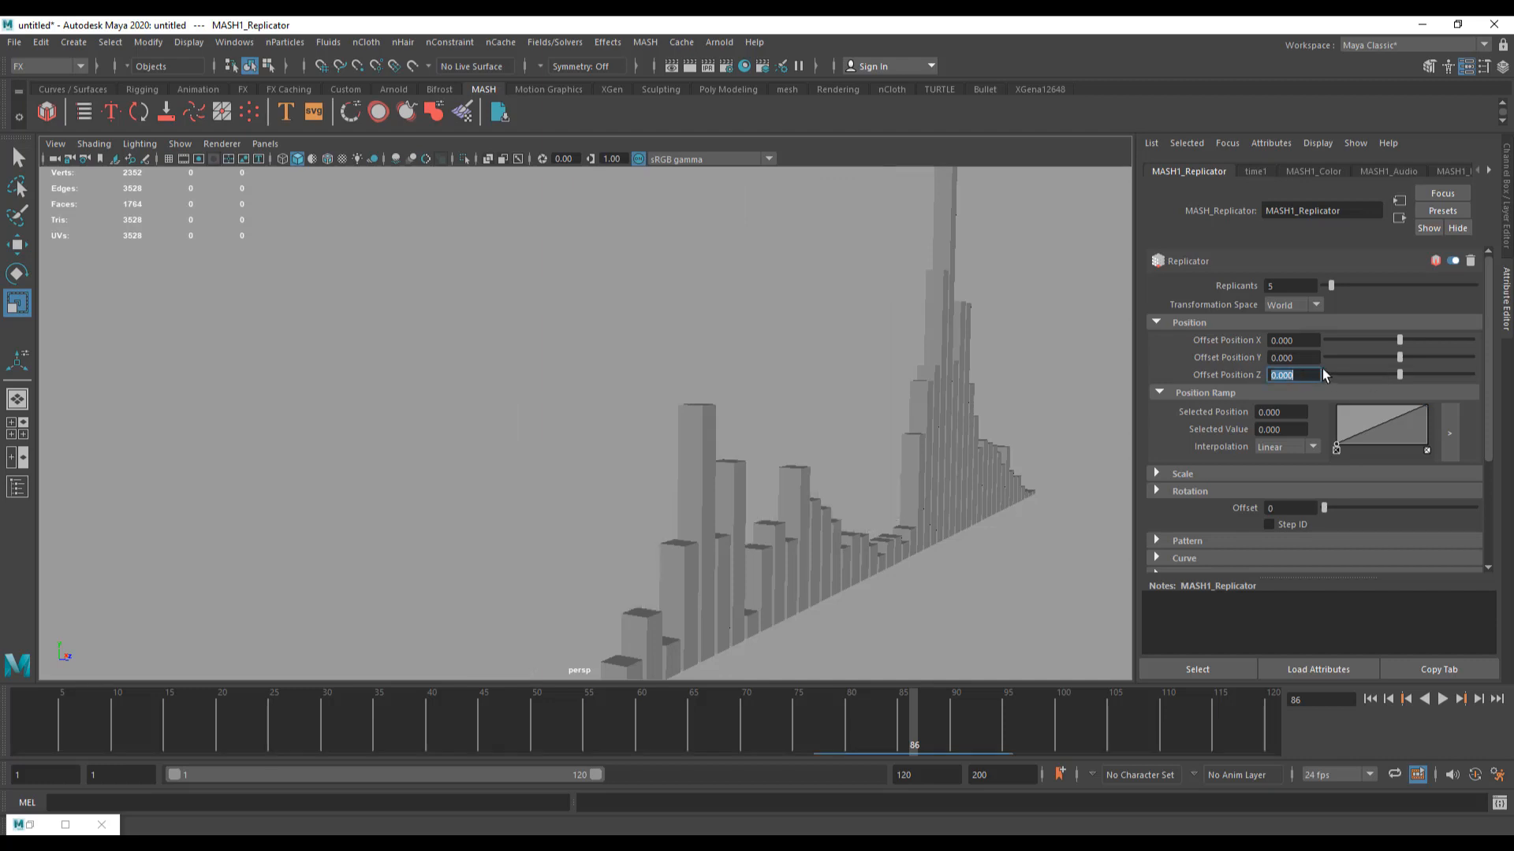
{"action": "left_click_drag", "start_coordinate": [1284, 284], "coordinate": [1210, 284]}
{"action": "type", "text": "2"}
{"action": "key", "text": "Return"}
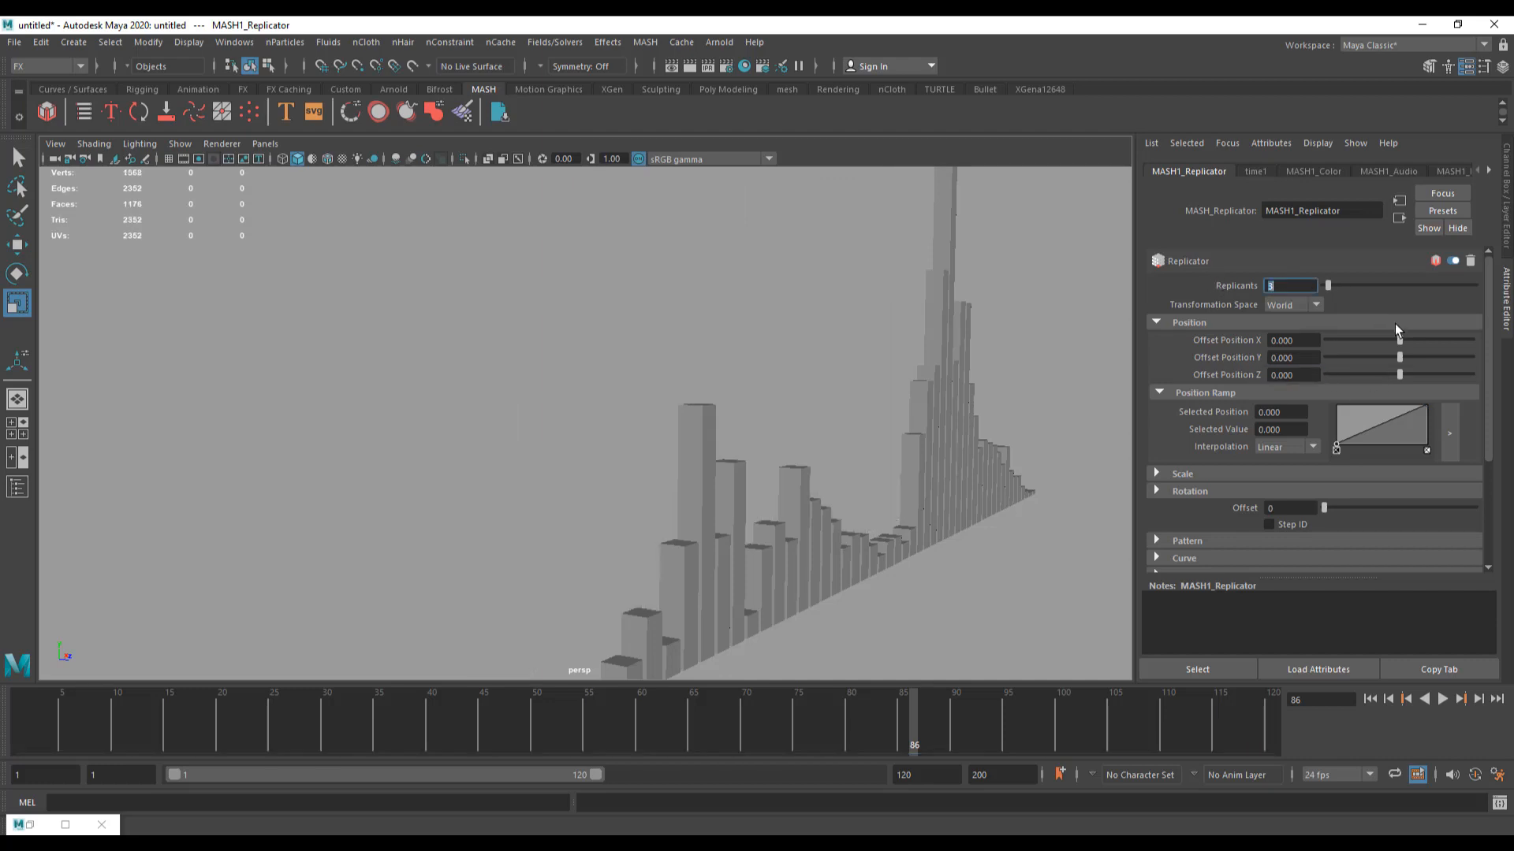
Step: Set the Replicator's Y position offset to about 4.066 to stack the bar rows vertically
{"action": "left_click_drag", "start_coordinate": [1403, 358], "coordinate": [1430, 358]}
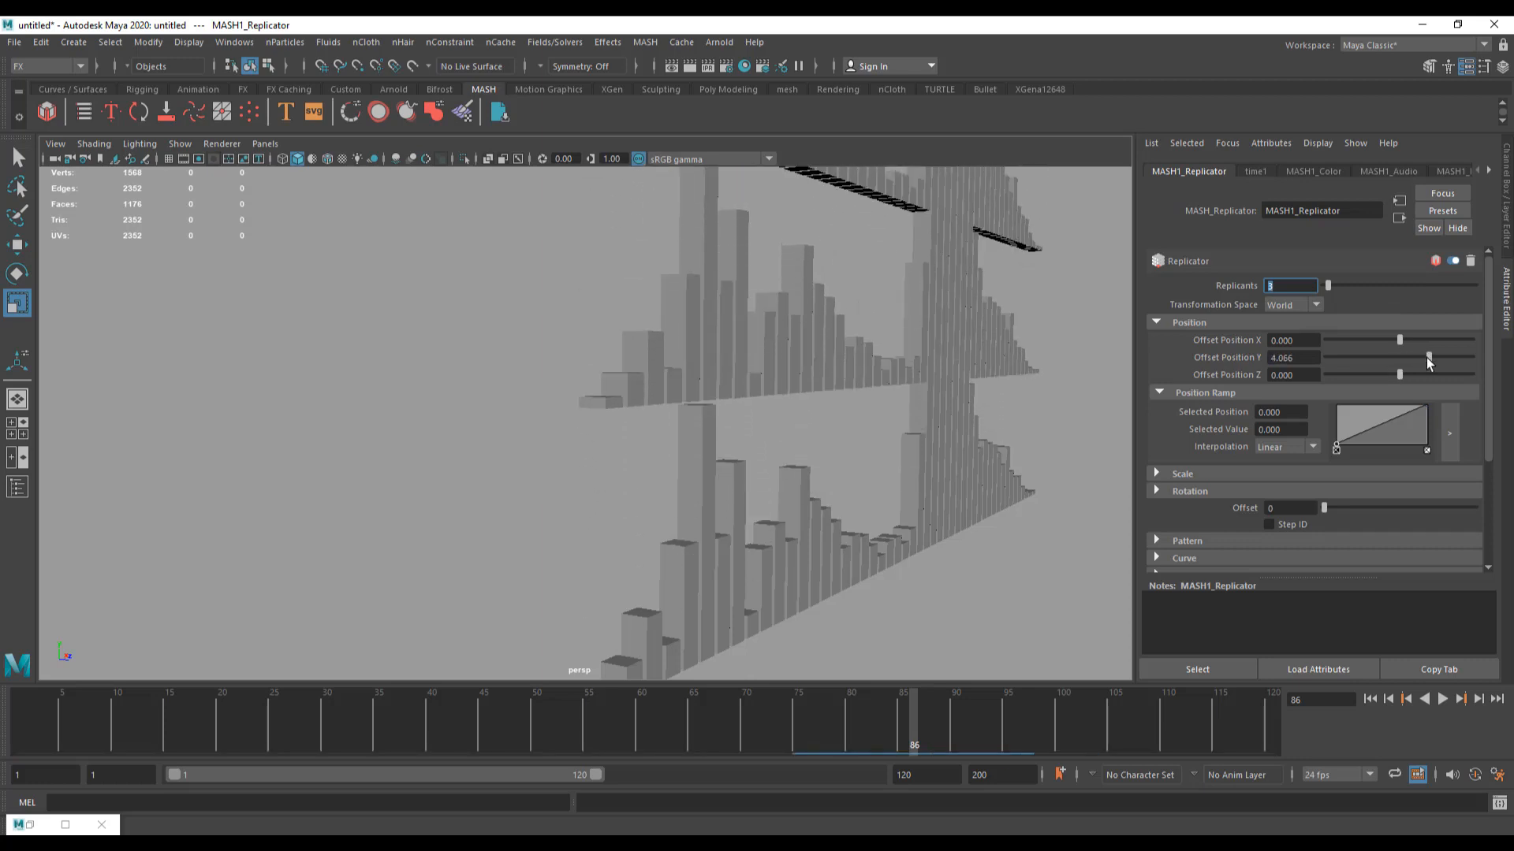
{"action": "middle_click_drag", "start_coordinate": [876, 396], "coordinate": [824, 450], "text": "alt"}
{"action": "right_click_drag", "start_coordinate": [824, 449], "coordinate": [823, 300], "text": "alt"}
{"action": "left_click_drag", "start_coordinate": [824, 306], "coordinate": [970, 456], "text": "alt"}
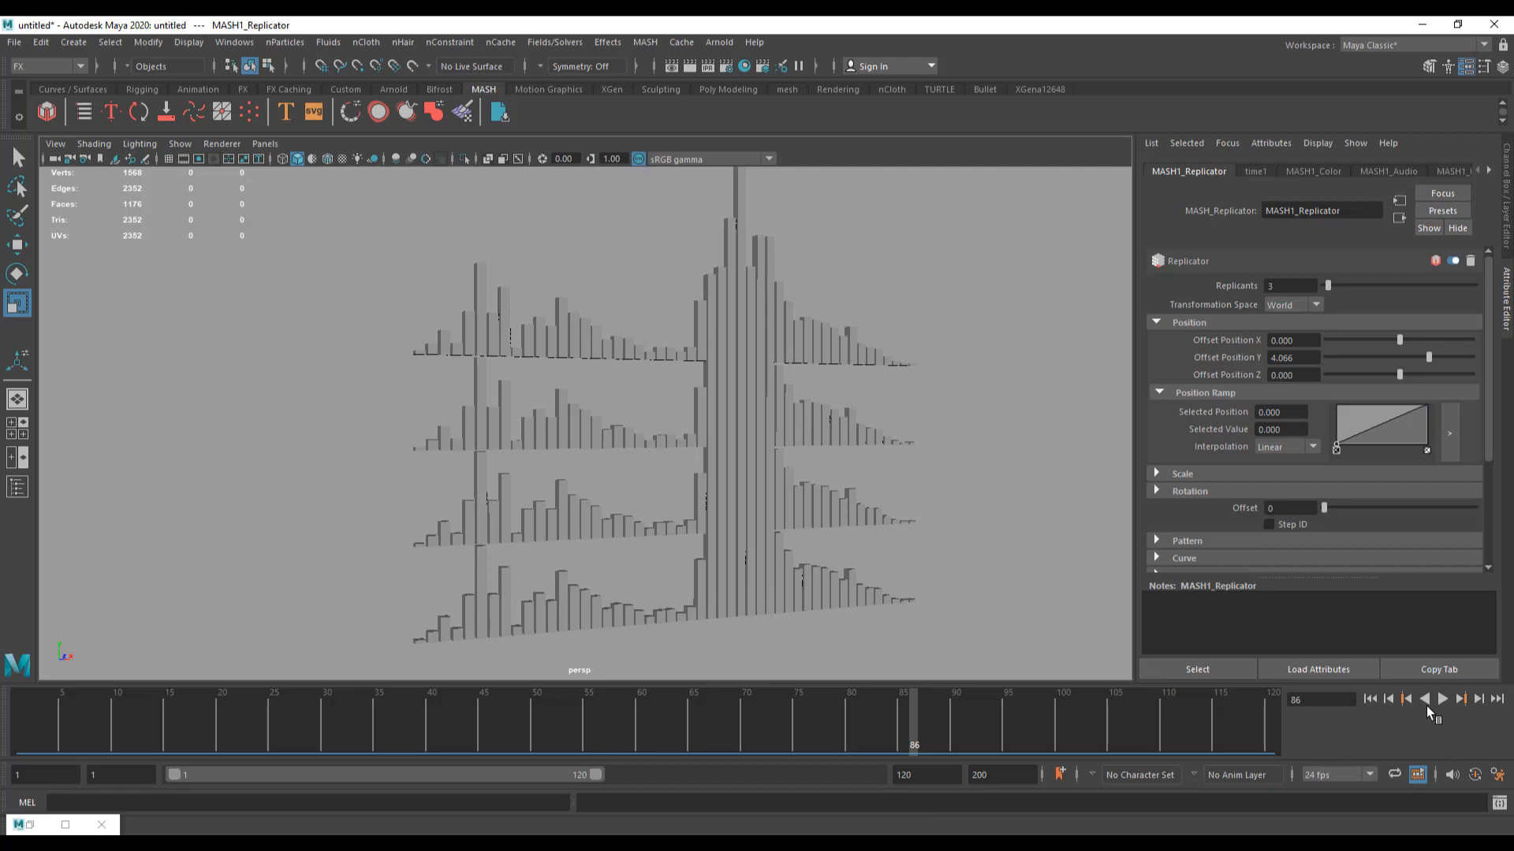
Step: Play the animation from the start to frame 60, render the stacked bar rows in Arnold, and close the render view
{"action": "left_click", "coordinate": [1370, 698]}
{"action": "left_click", "coordinate": [1443, 700]}
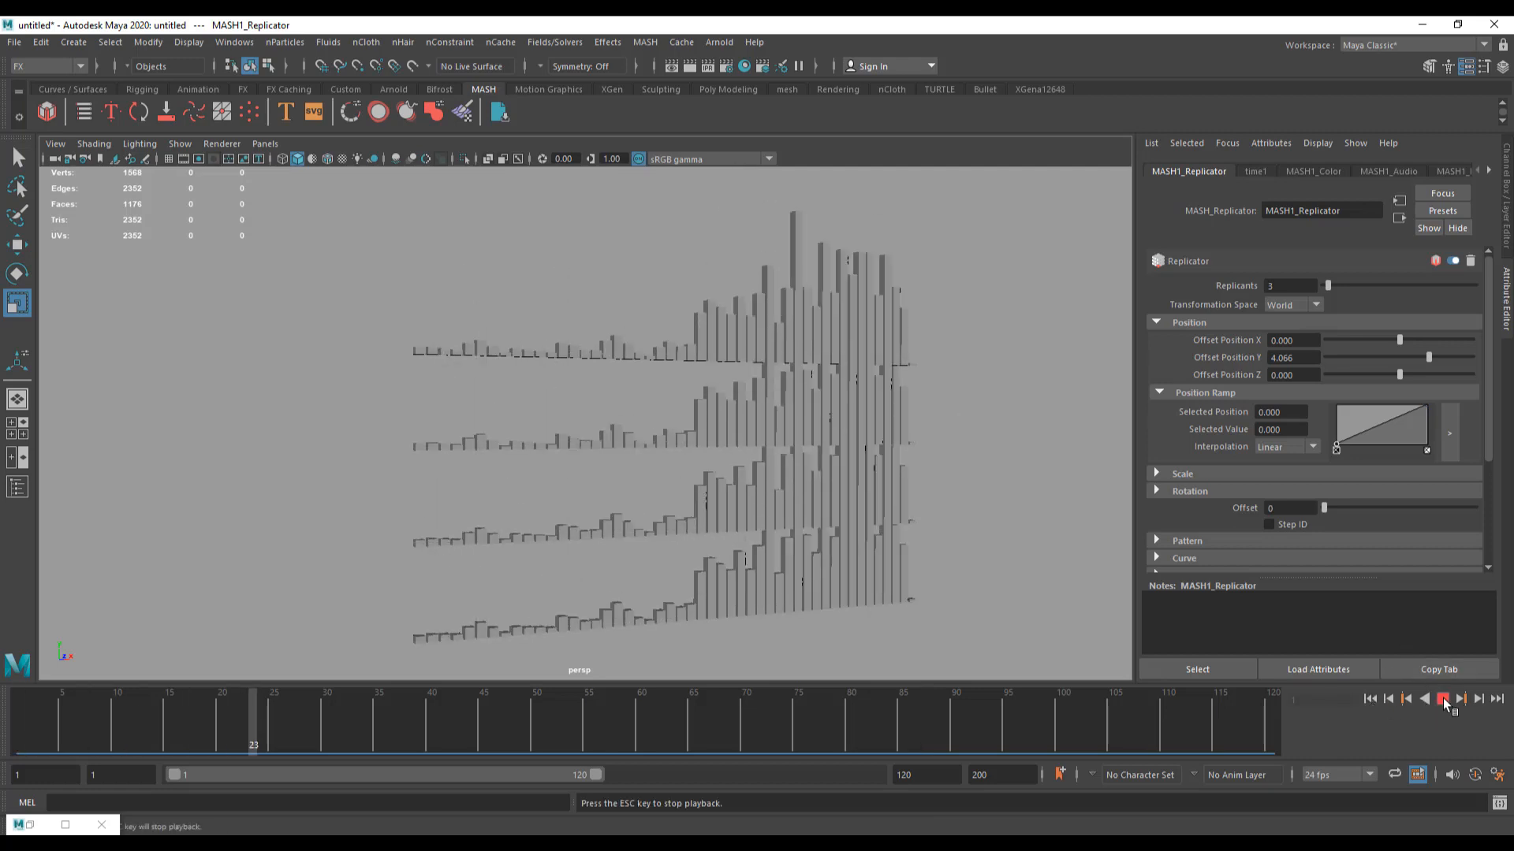
{"action": "left_click", "coordinate": [1444, 700]}
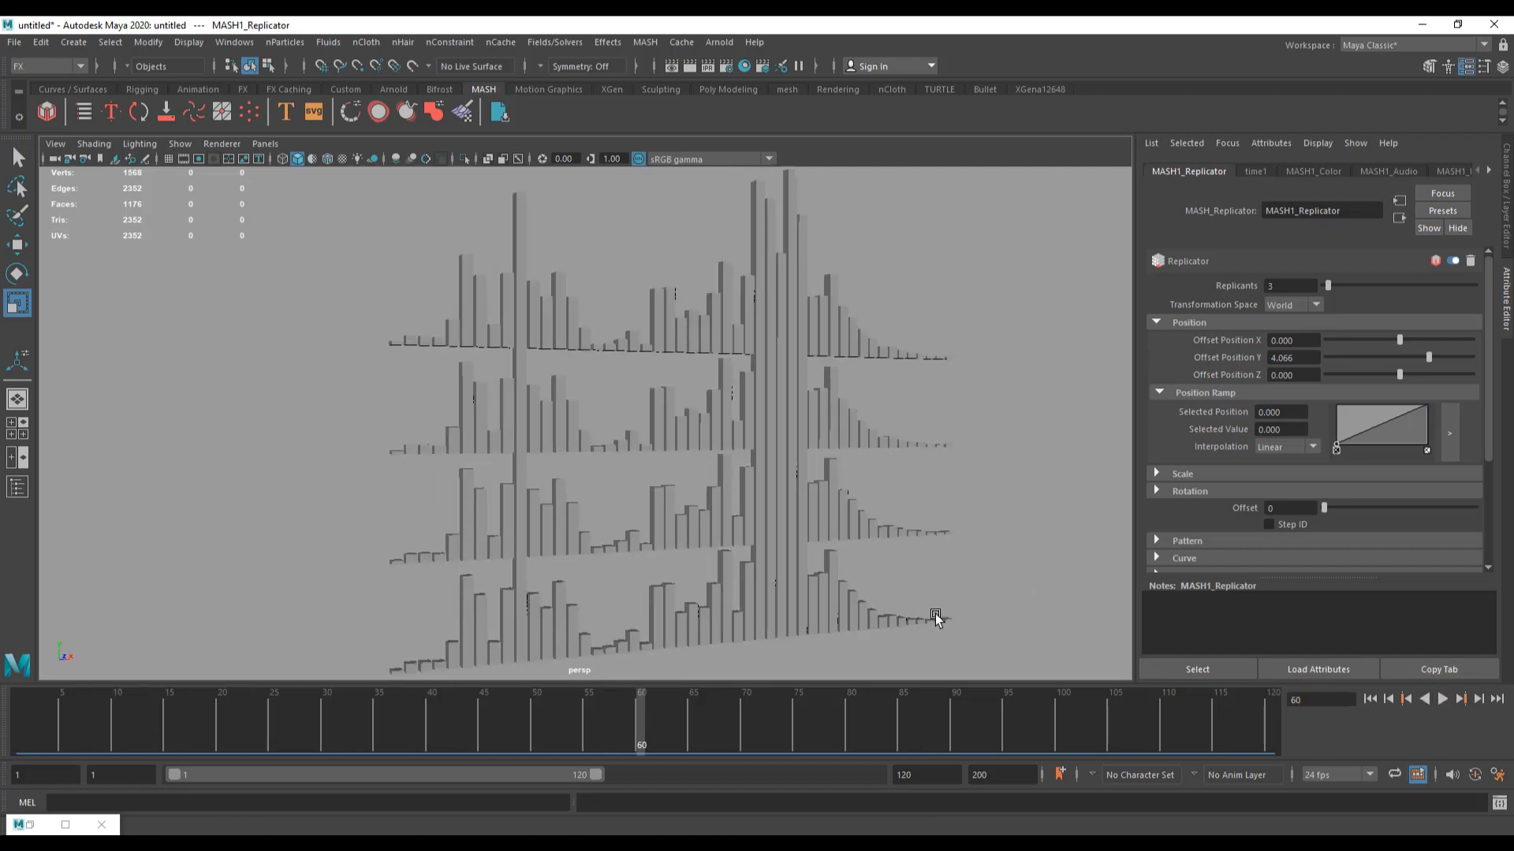
{"action": "scroll", "coordinate": [935, 618], "scroll_direction": "up", "scroll_amount": 2}
{"action": "left_click", "coordinate": [719, 42]}
{"action": "left_click", "coordinate": [733, 71]}
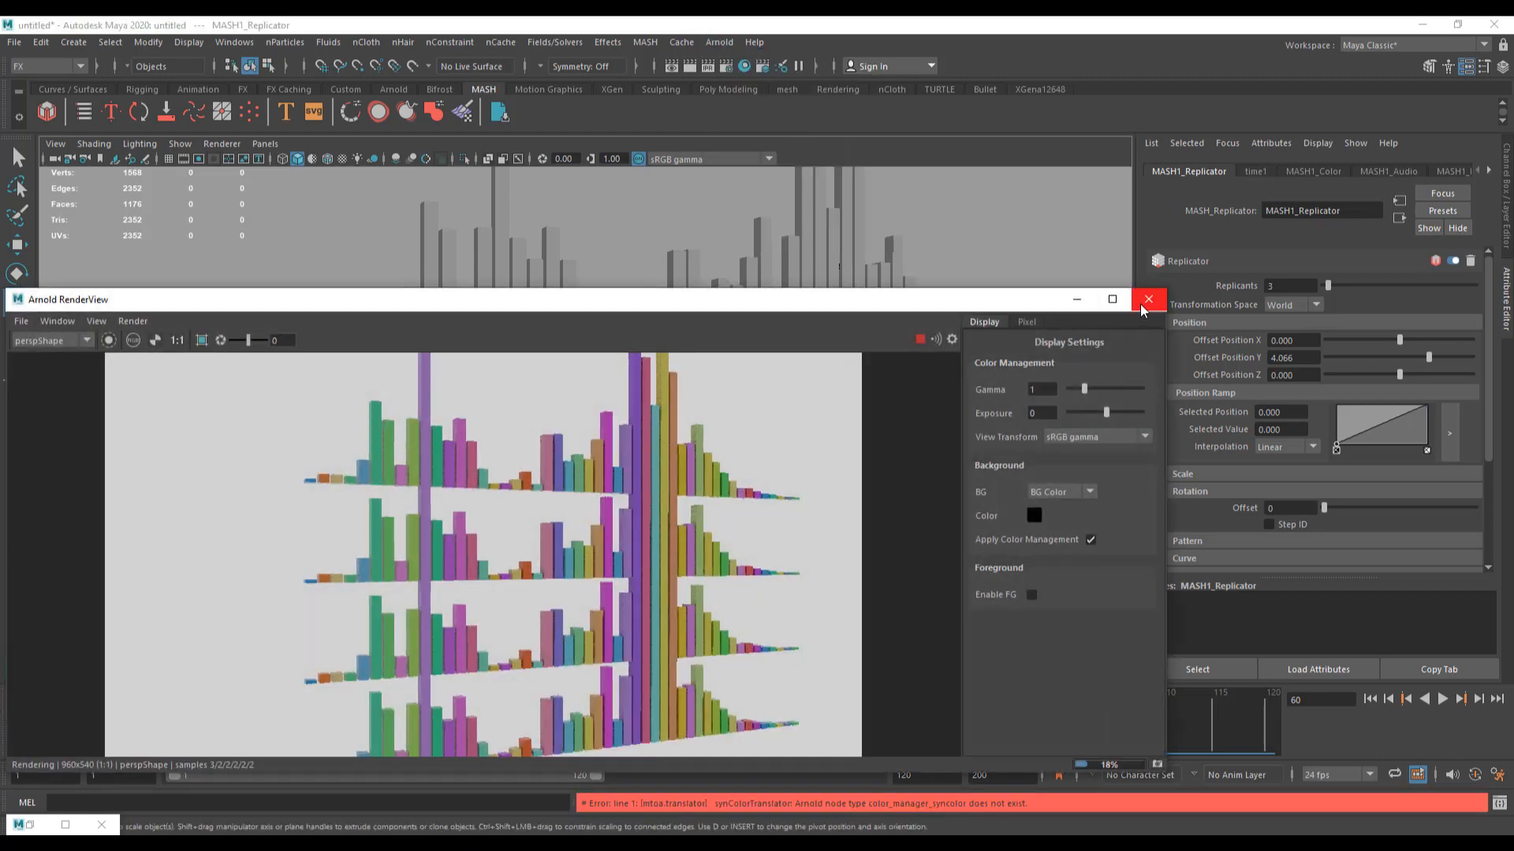
{"action": "left_click", "coordinate": [1148, 299]}
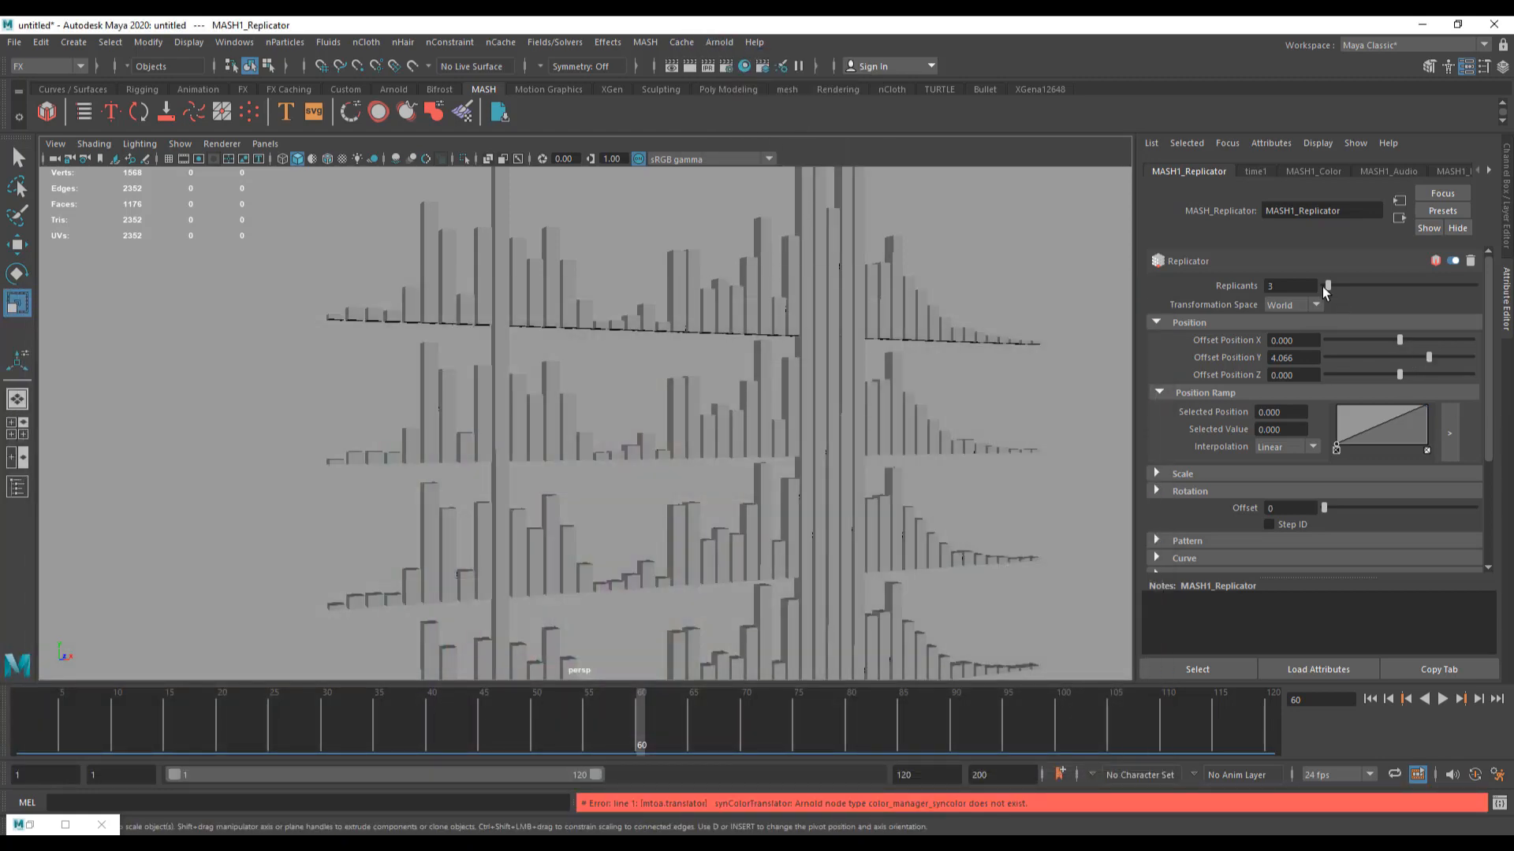
Step: Set the Replicator's replicants to 2 and its Y position offset to 0
{"action": "double_click", "coordinate": [1273, 287]}
{"action": "type", "text": "2"}
{"action": "key", "text": "Return"}
{"action": "left_click_drag", "start_coordinate": [1428, 357], "coordinate": [1416, 358]}
{"action": "left_click_drag", "start_coordinate": [1310, 357], "coordinate": [1199, 361]}
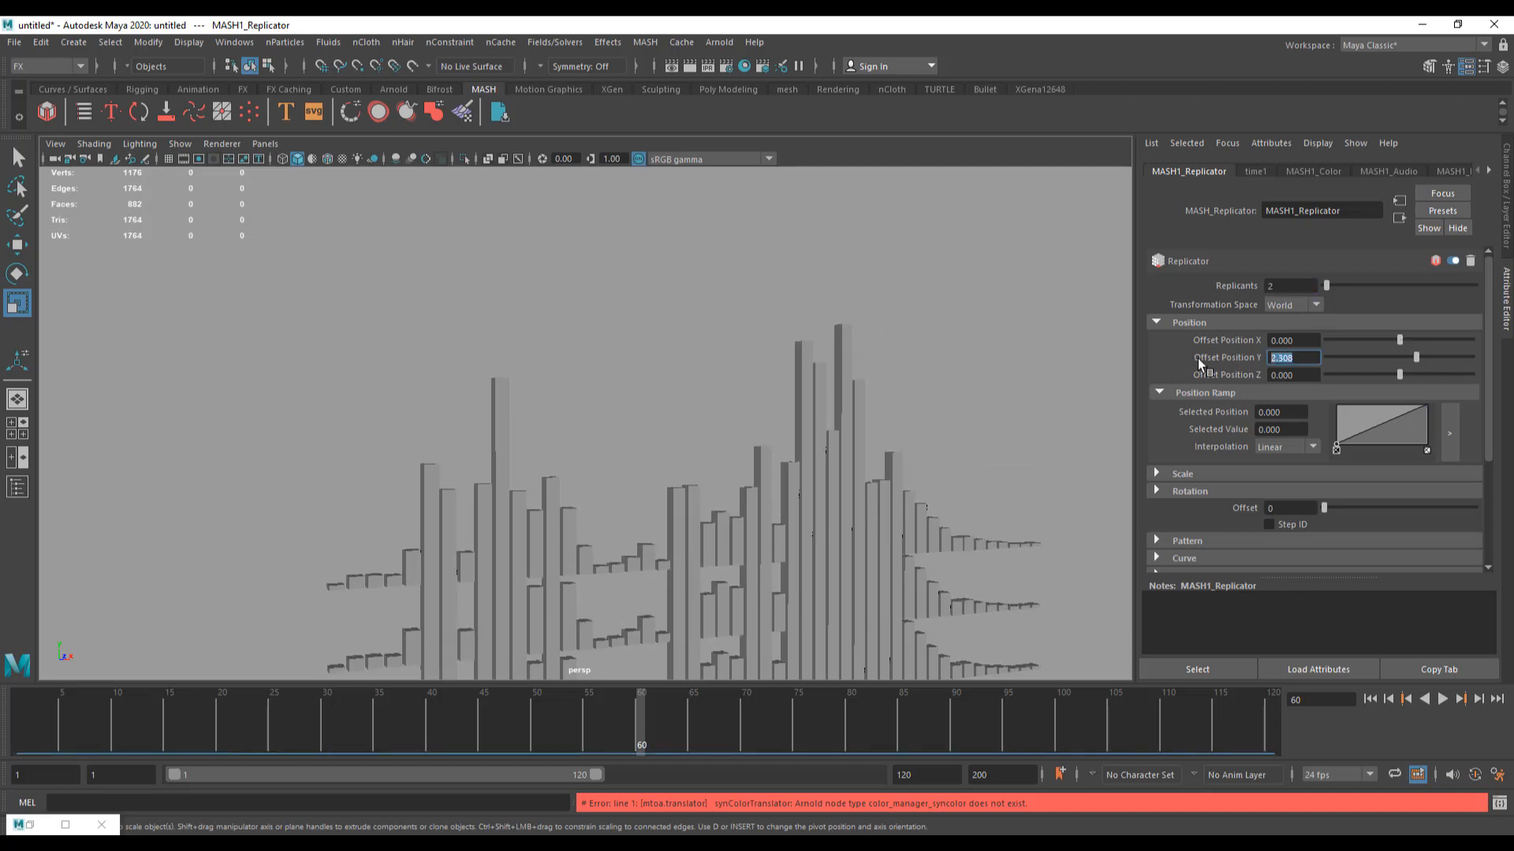
{"action": "type", "text": "0"}
{"action": "key", "text": "Return"}
Step: Set the Replicator's X position offset to 20 to line the bar copies up in one long row
{"action": "left_click_drag", "start_coordinate": [1305, 341], "coordinate": [1187, 342]}
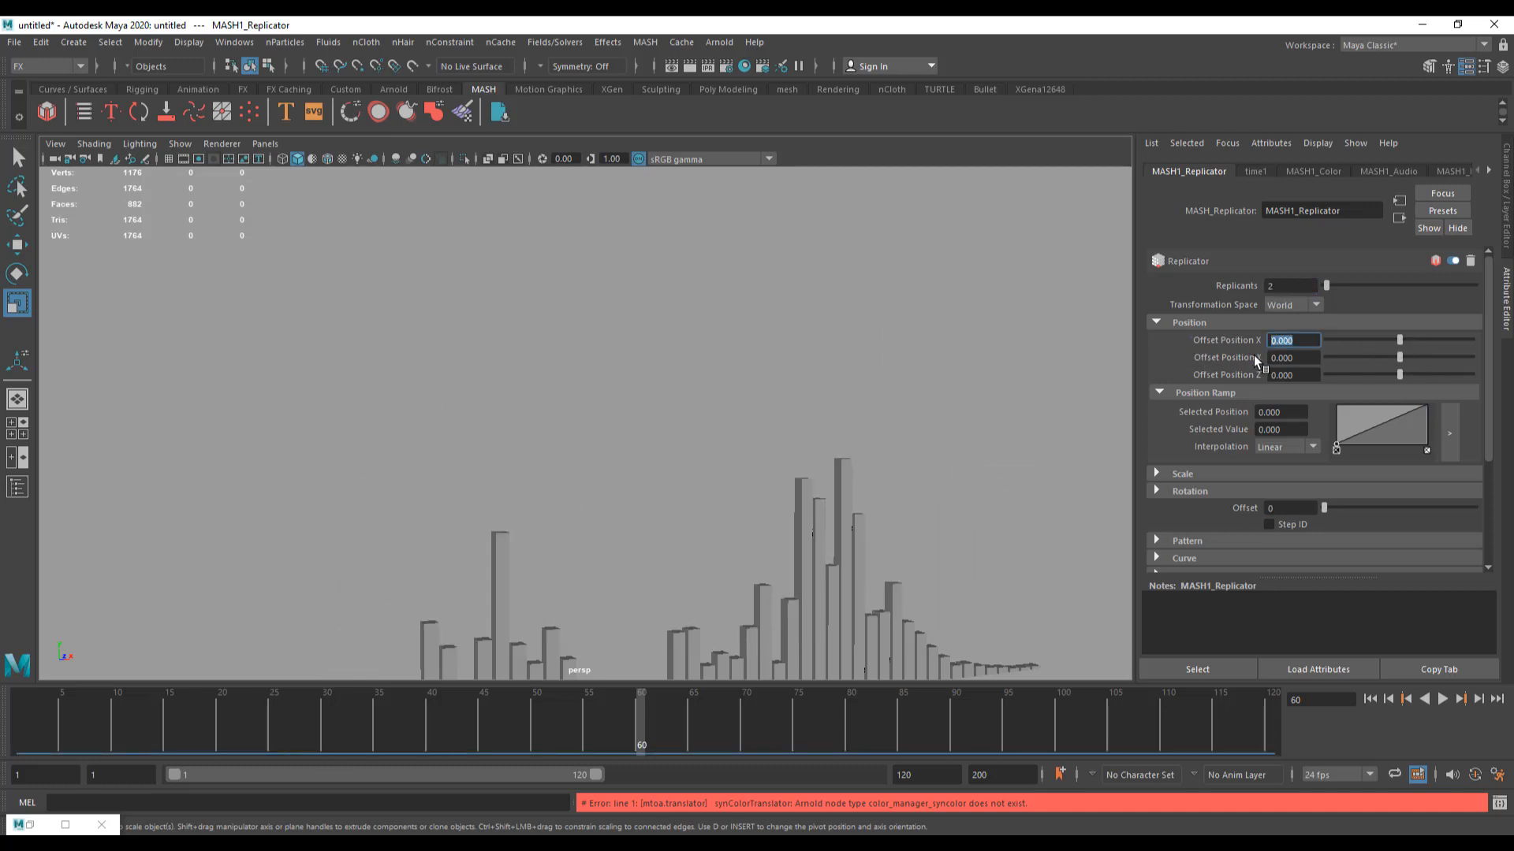
{"action": "type", "text": "1"}
{"action": "key", "text": "Return"}
{"action": "left_click_drag", "start_coordinate": [1000, 443], "coordinate": [979, 407], "text": "alt"}
{"action": "left_click_drag", "start_coordinate": [1407, 340], "coordinate": [1473, 340]}
{"action": "middle_click_drag", "start_coordinate": [911, 466], "coordinate": [631, 473], "text": "alt"}
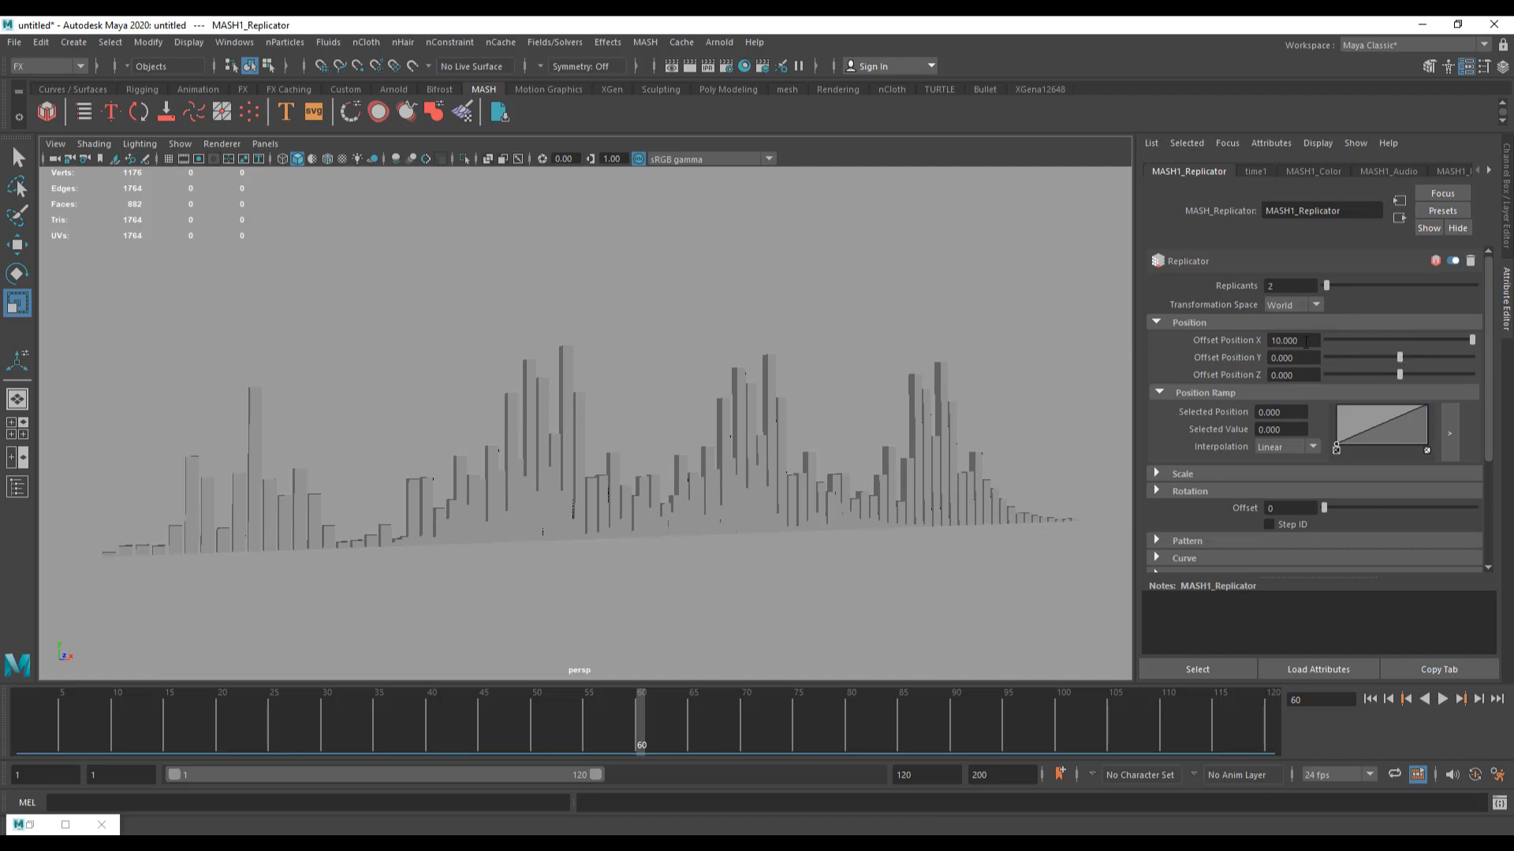
{"action": "double_click", "coordinate": [1296, 341]}
{"action": "type", "text": "20"}
{"action": "key", "text": "Return"}
Step: Render the extended bar row in Arnold and close the render view
{"action": "left_click_drag", "start_coordinate": [737, 453], "coordinate": [789, 502], "text": "alt"}
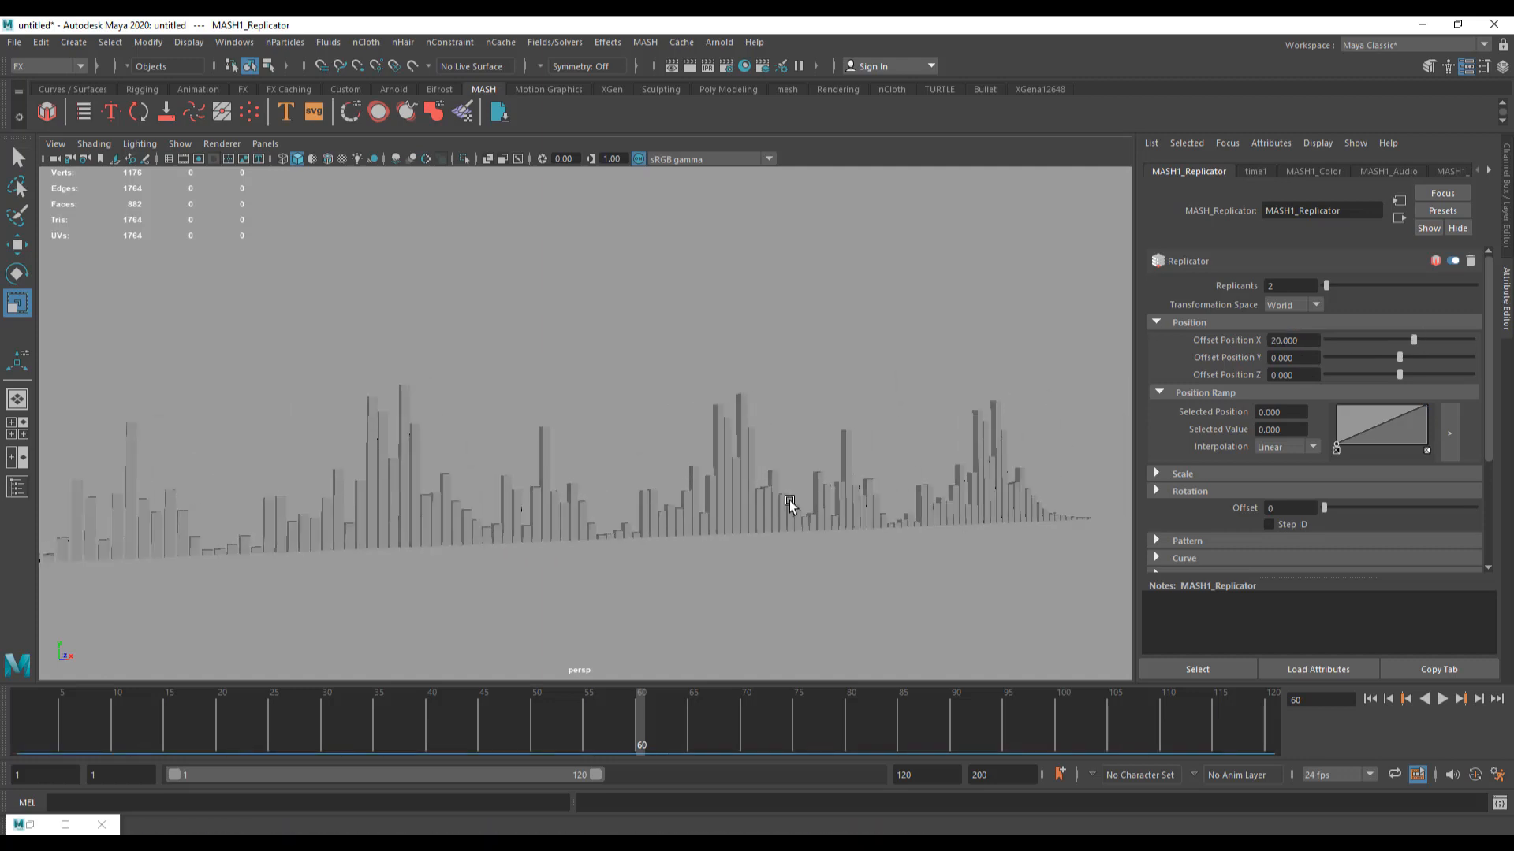
{"action": "middle_click_drag", "start_coordinate": [789, 501], "coordinate": [841, 495], "text": "alt"}
{"action": "right_click_drag", "start_coordinate": [840, 495], "coordinate": [873, 522], "text": "alt"}
{"action": "middle_click_drag", "start_coordinate": [873, 522], "coordinate": [910, 549], "text": "alt"}
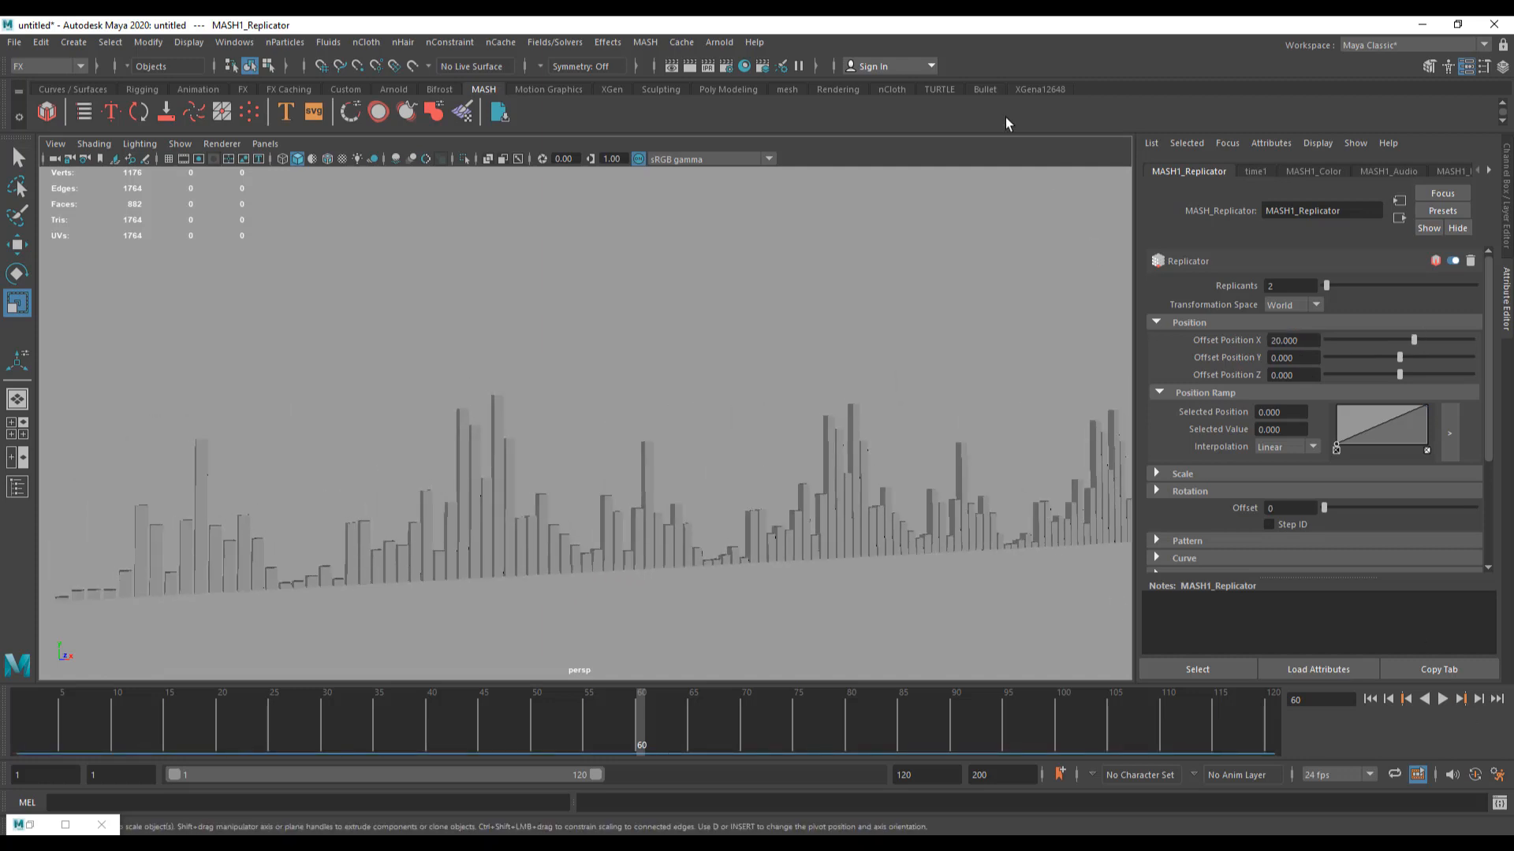
{"action": "left_click", "coordinate": [719, 41]}
{"action": "left_click", "coordinate": [744, 71]}
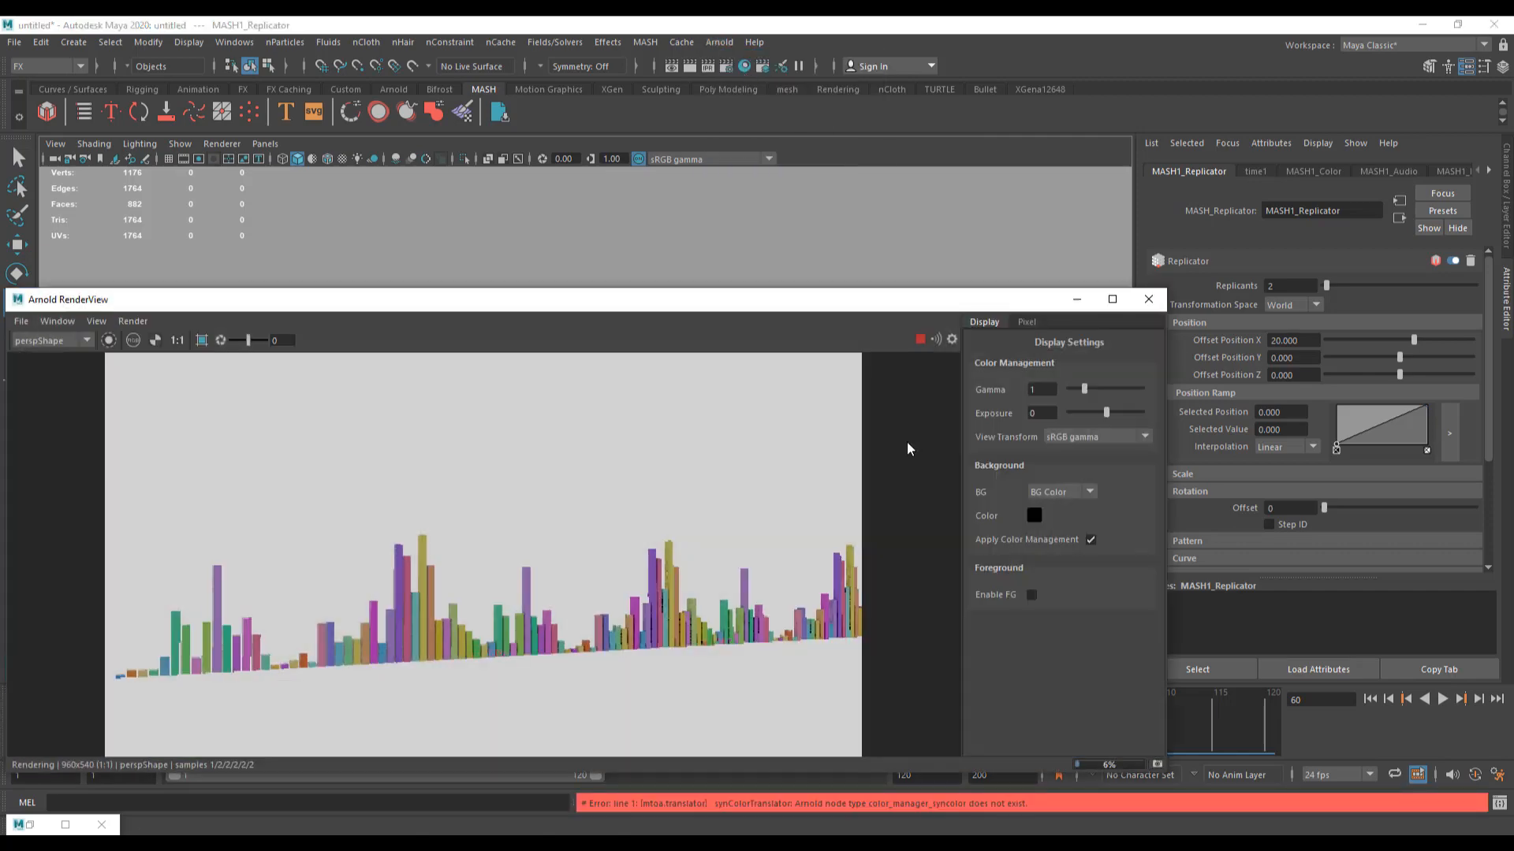
{"action": "left_click", "coordinate": [1148, 298]}
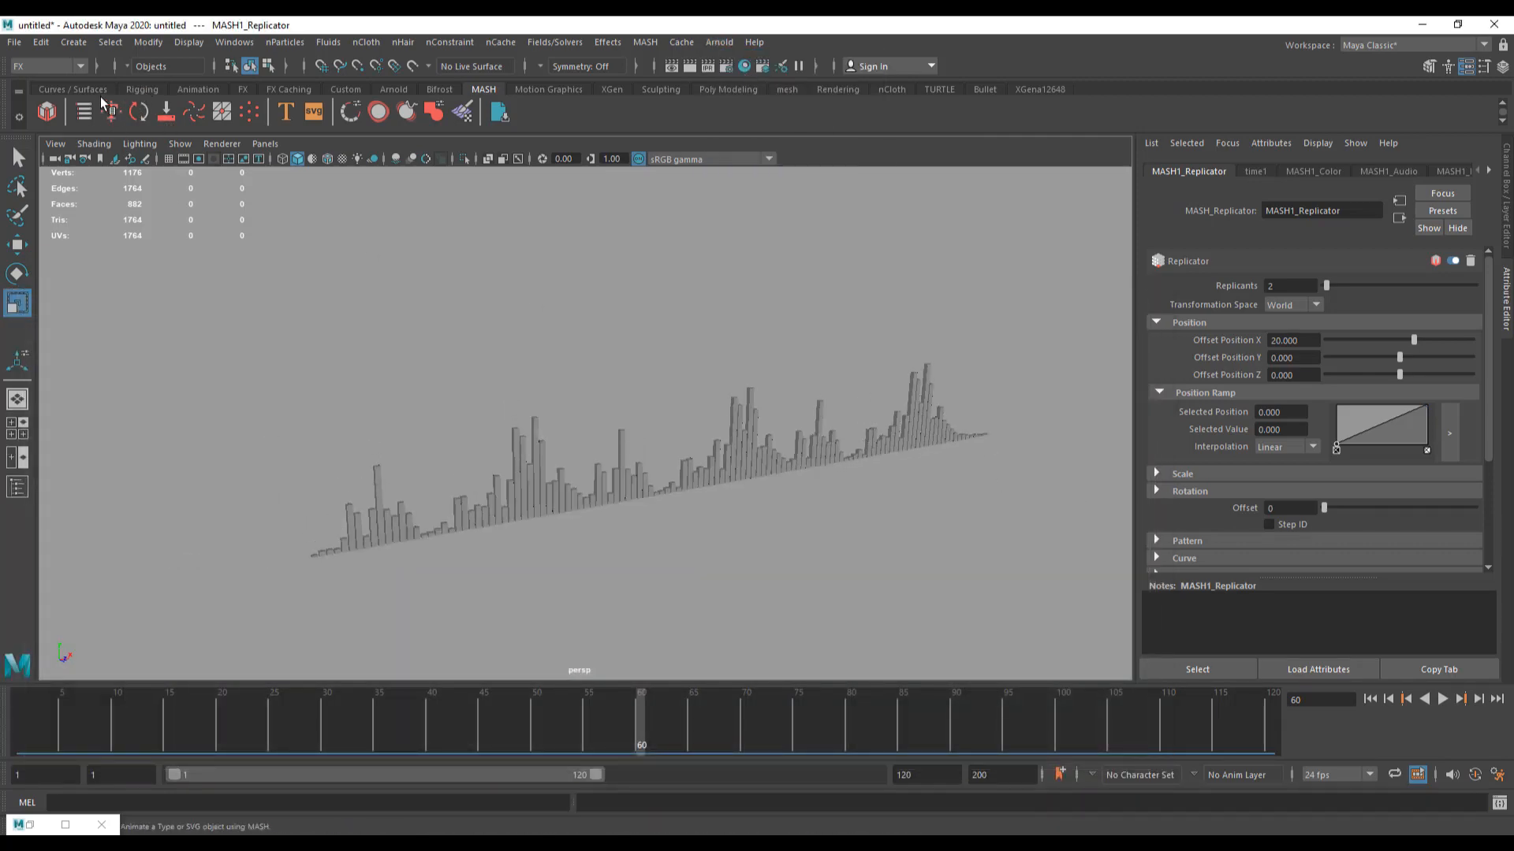
Step: Create a polygon plane, scale it up into a large floor, and move it along X beneath the bar row
{"action": "left_click", "coordinate": [719, 92]}
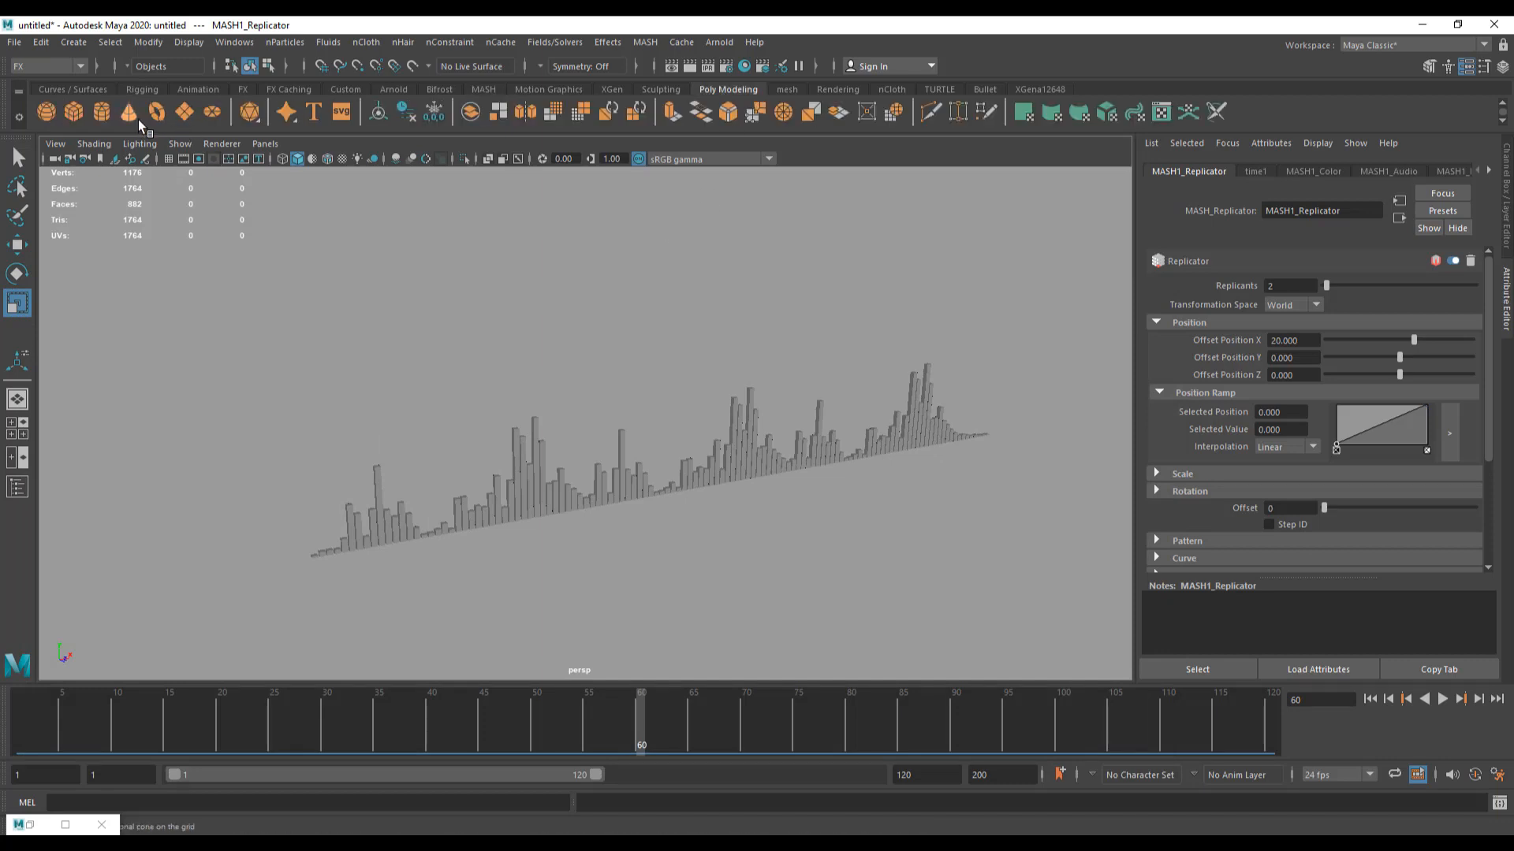
{"action": "left_click", "coordinate": [183, 111]}
{"action": "middle_click_drag", "start_coordinate": [506, 533], "coordinate": [569, 538], "text": "alt"}
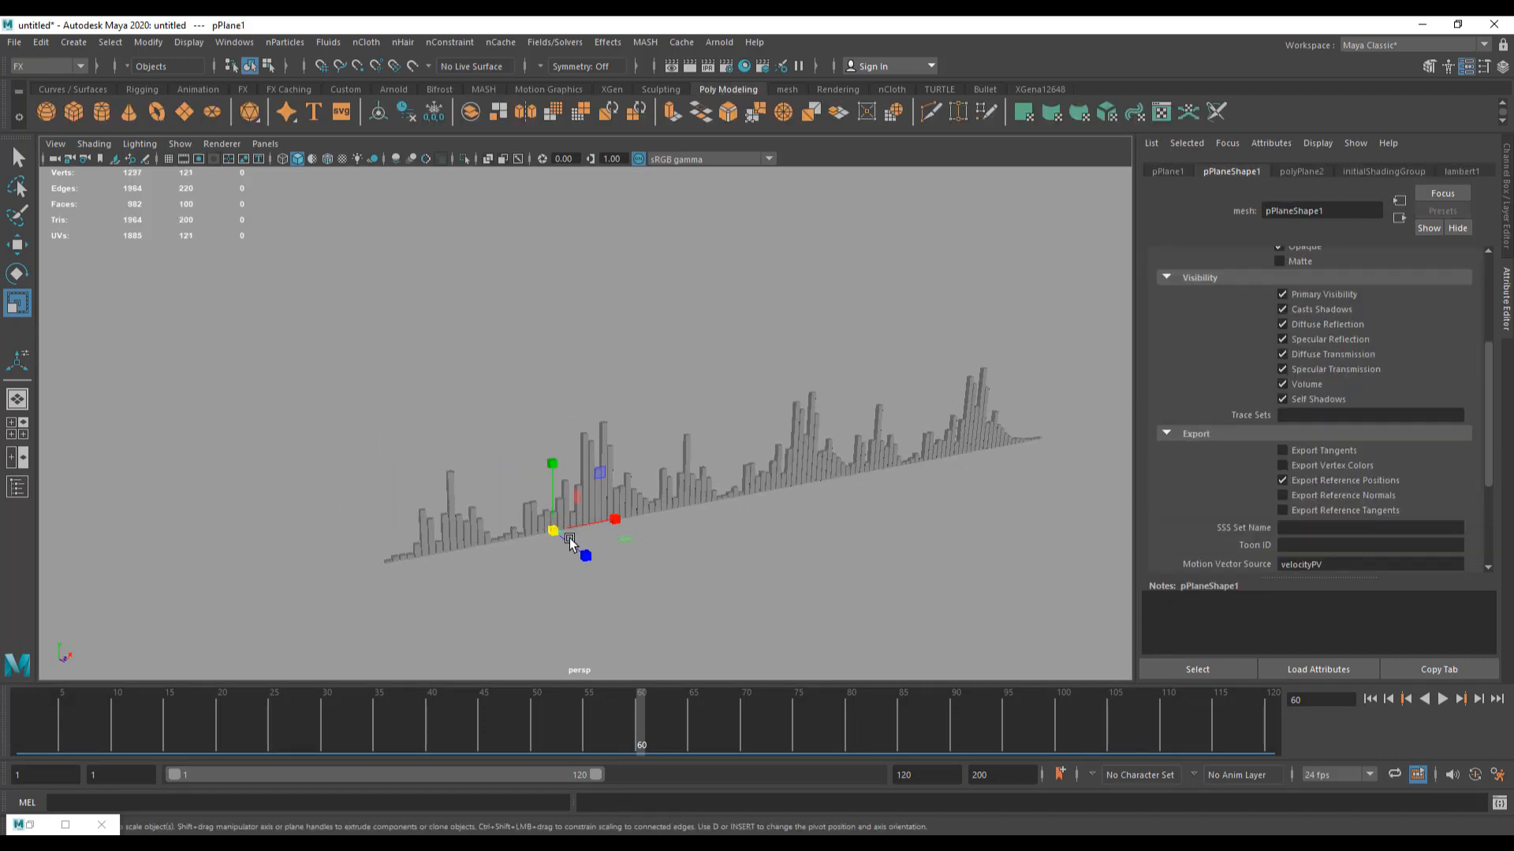
{"action": "left_click_drag", "start_coordinate": [573, 539], "coordinate": [1130, 590]}
{"action": "key", "text": "w"}
{"action": "left_click_drag", "start_coordinate": [625, 521], "coordinate": [849, 491]}
{"action": "left_click_drag", "start_coordinate": [521, 453], "coordinate": [614, 503], "text": "alt"}
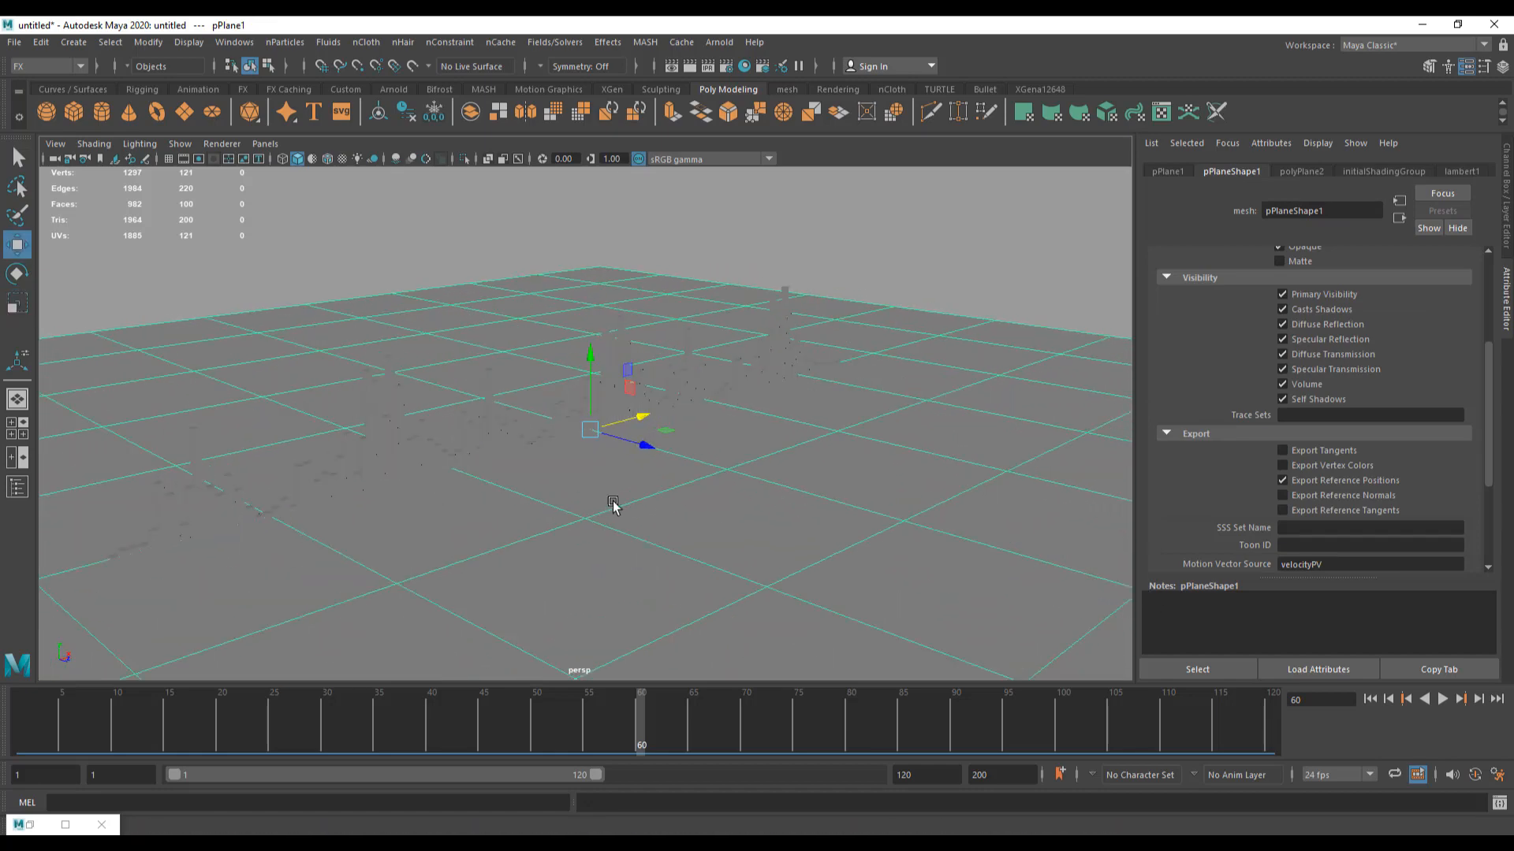
Step: Assign a new aiStandardSurface material to the floor plane and set its base weight to 0.357
{"action": "right_click_drag", "start_coordinate": [563, 386], "coordinate": [579, 770]}
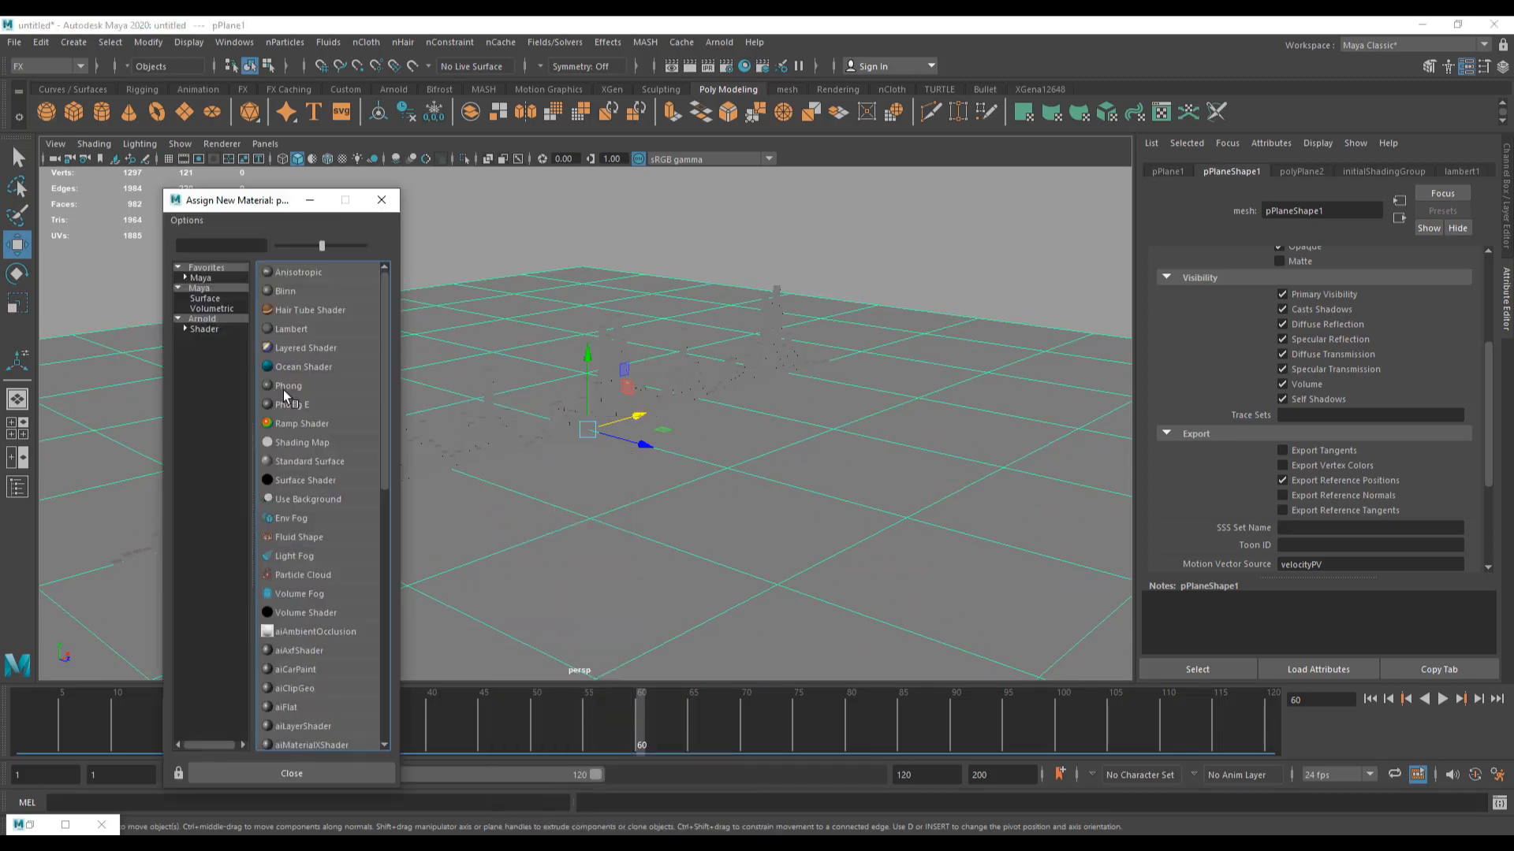
{"action": "left_click", "coordinate": [211, 319]}
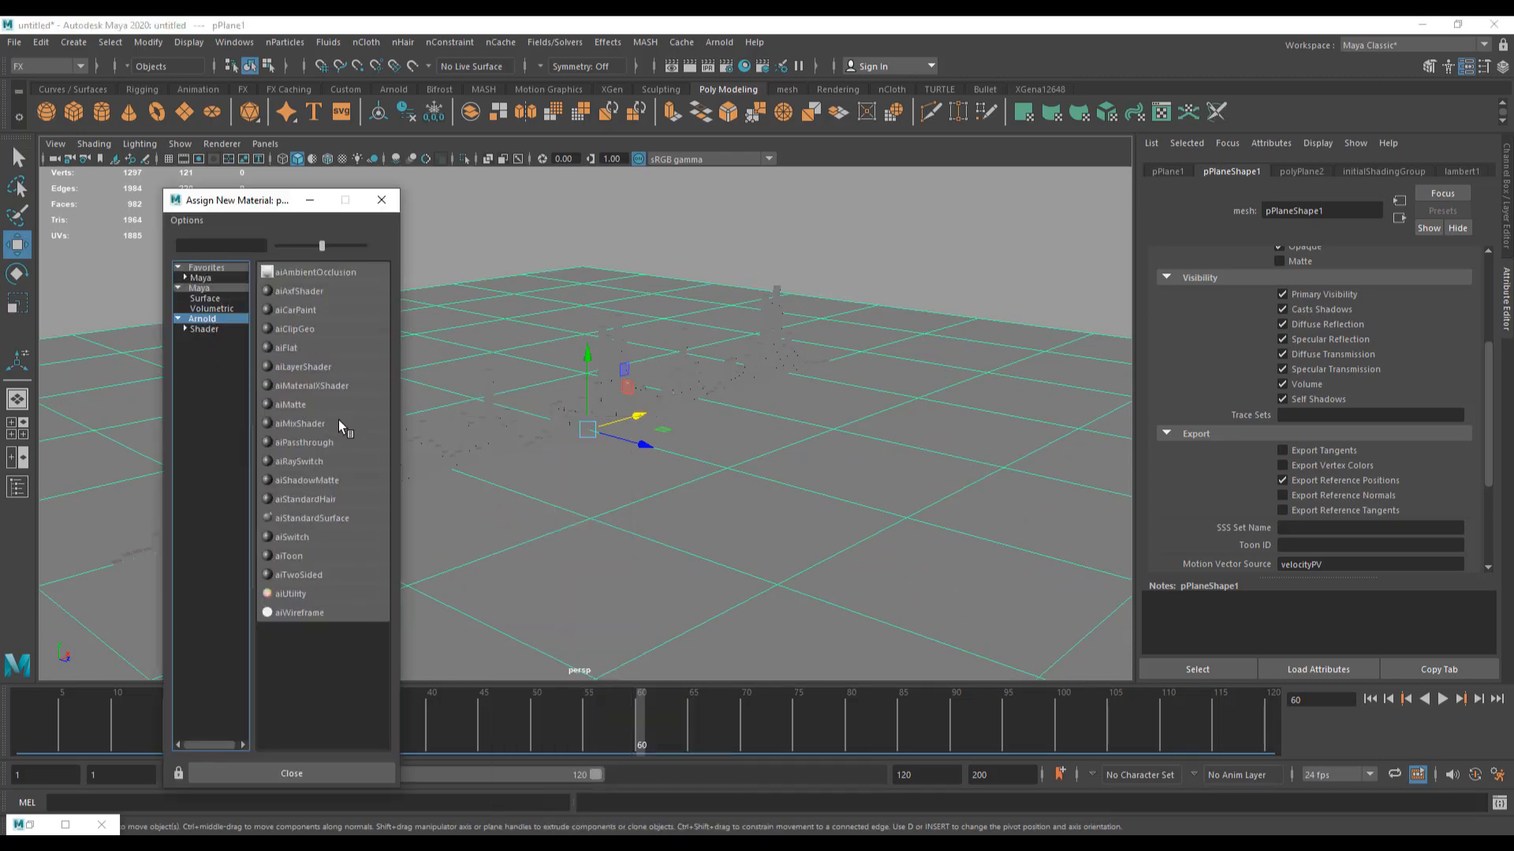
{"action": "left_click", "coordinate": [323, 519]}
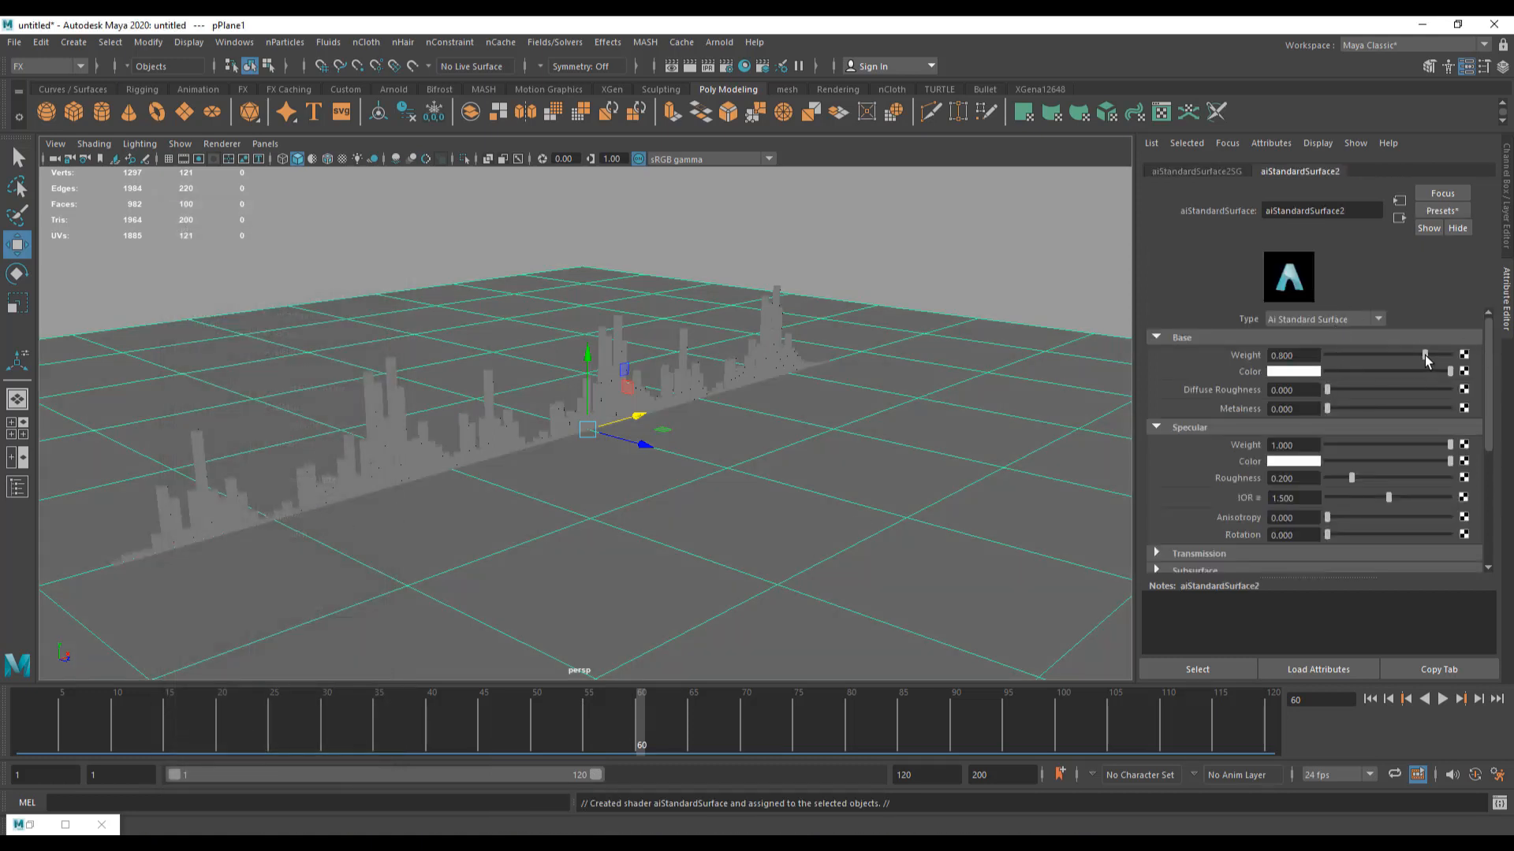
{"action": "left_click_drag", "start_coordinate": [1426, 356], "coordinate": [1370, 357]}
Step: Frame the bars on the floor plane, render them in Arnold, and close the render view
{"action": "middle_click_drag", "start_coordinate": [778, 415], "coordinate": [884, 422], "text": "alt"}
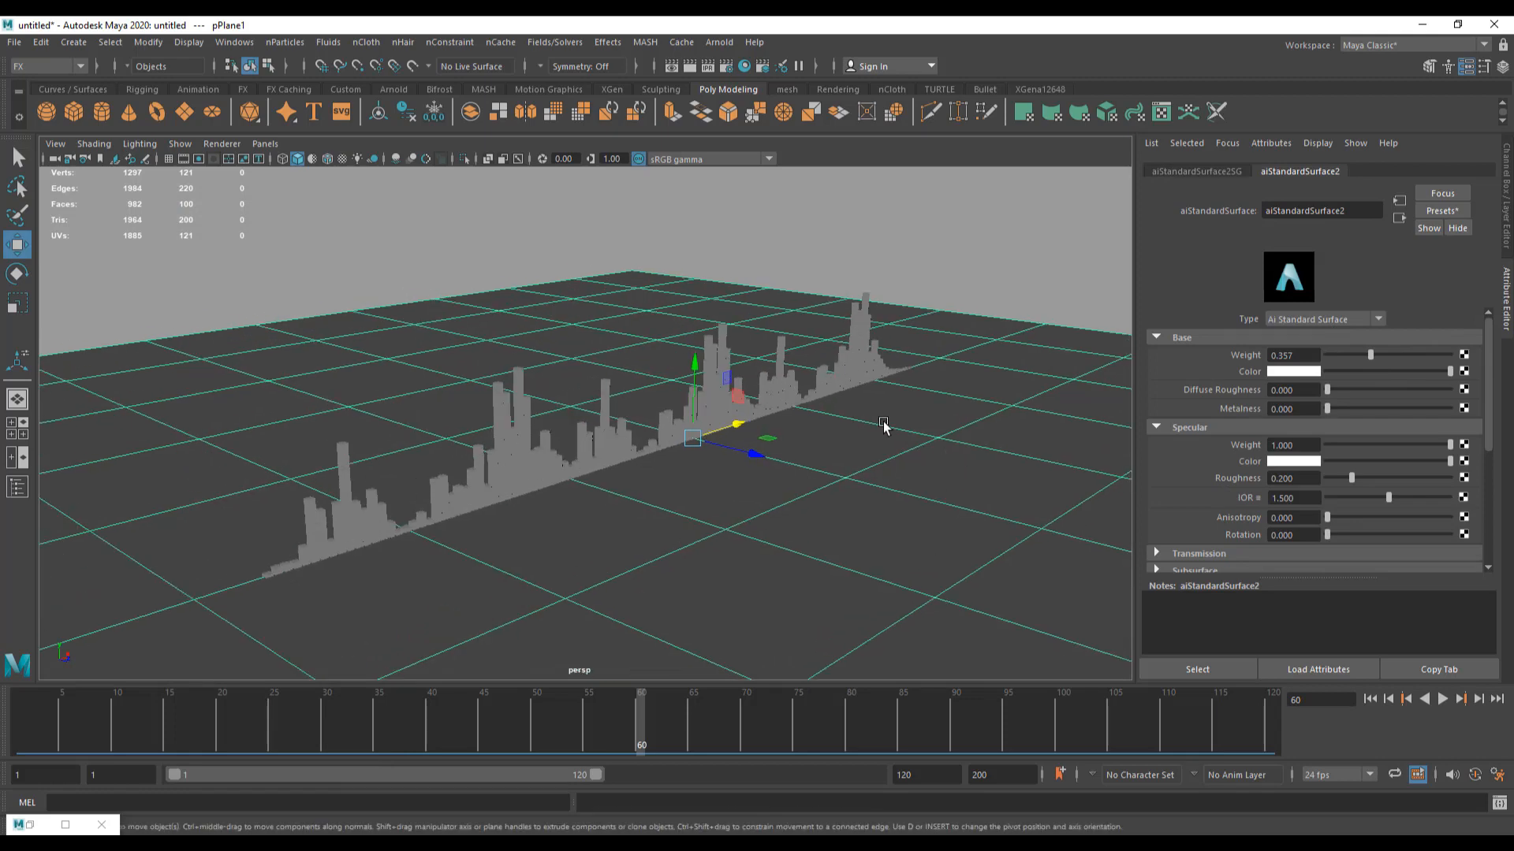
{"action": "right_click_drag", "start_coordinate": [884, 422], "coordinate": [871, 572], "text": "alt"}
{"action": "middle_click_drag", "start_coordinate": [870, 572], "coordinate": [908, 551], "text": "alt"}
{"action": "left_click_drag", "start_coordinate": [908, 552], "coordinate": [893, 550], "text": "alt"}
{"action": "left_click", "coordinate": [721, 43]}
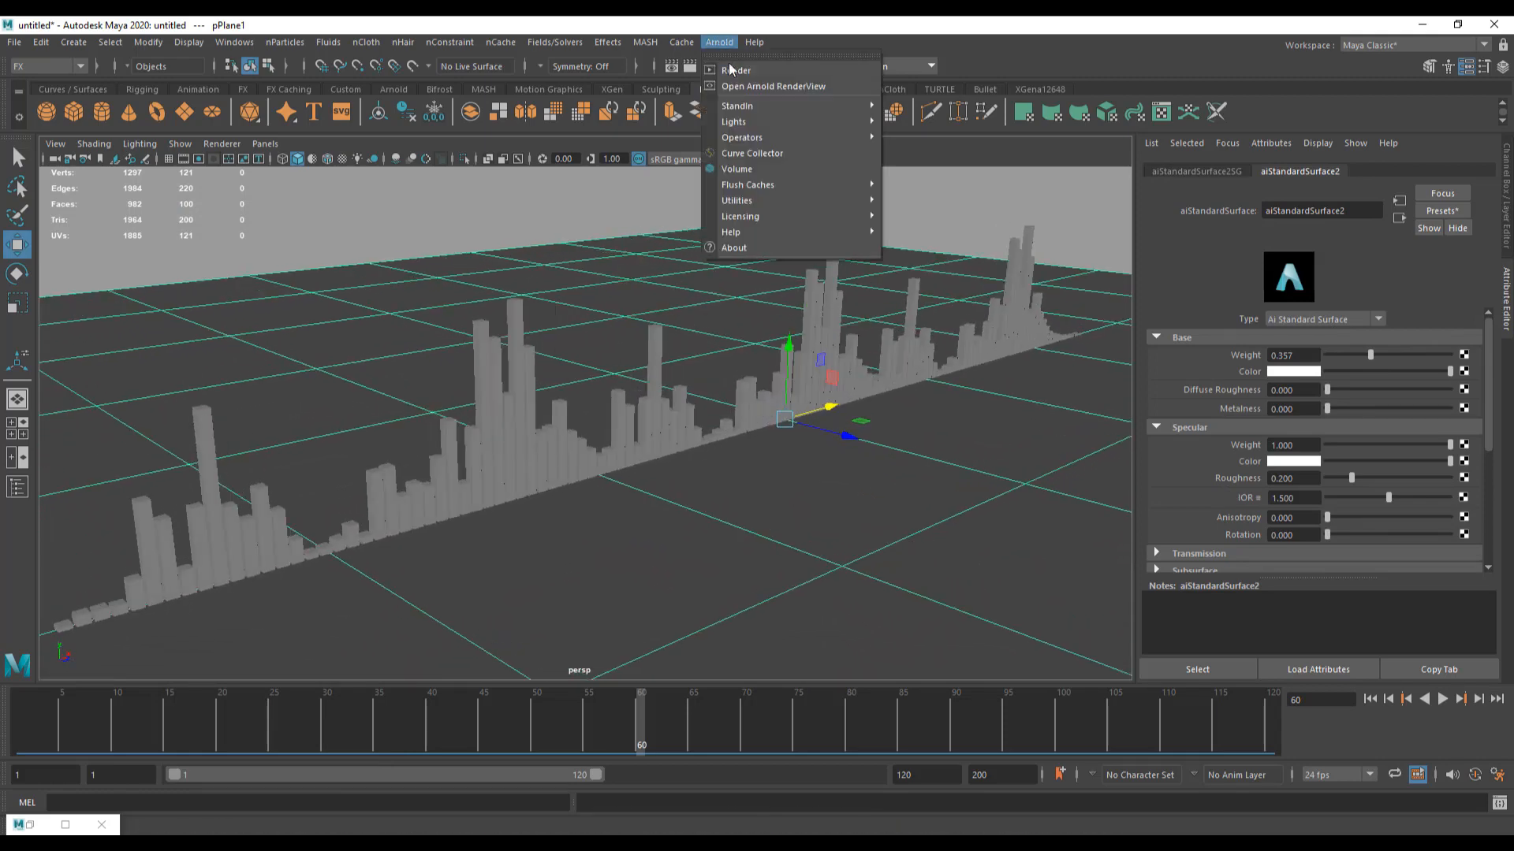
{"action": "left_click", "coordinate": [733, 71]}
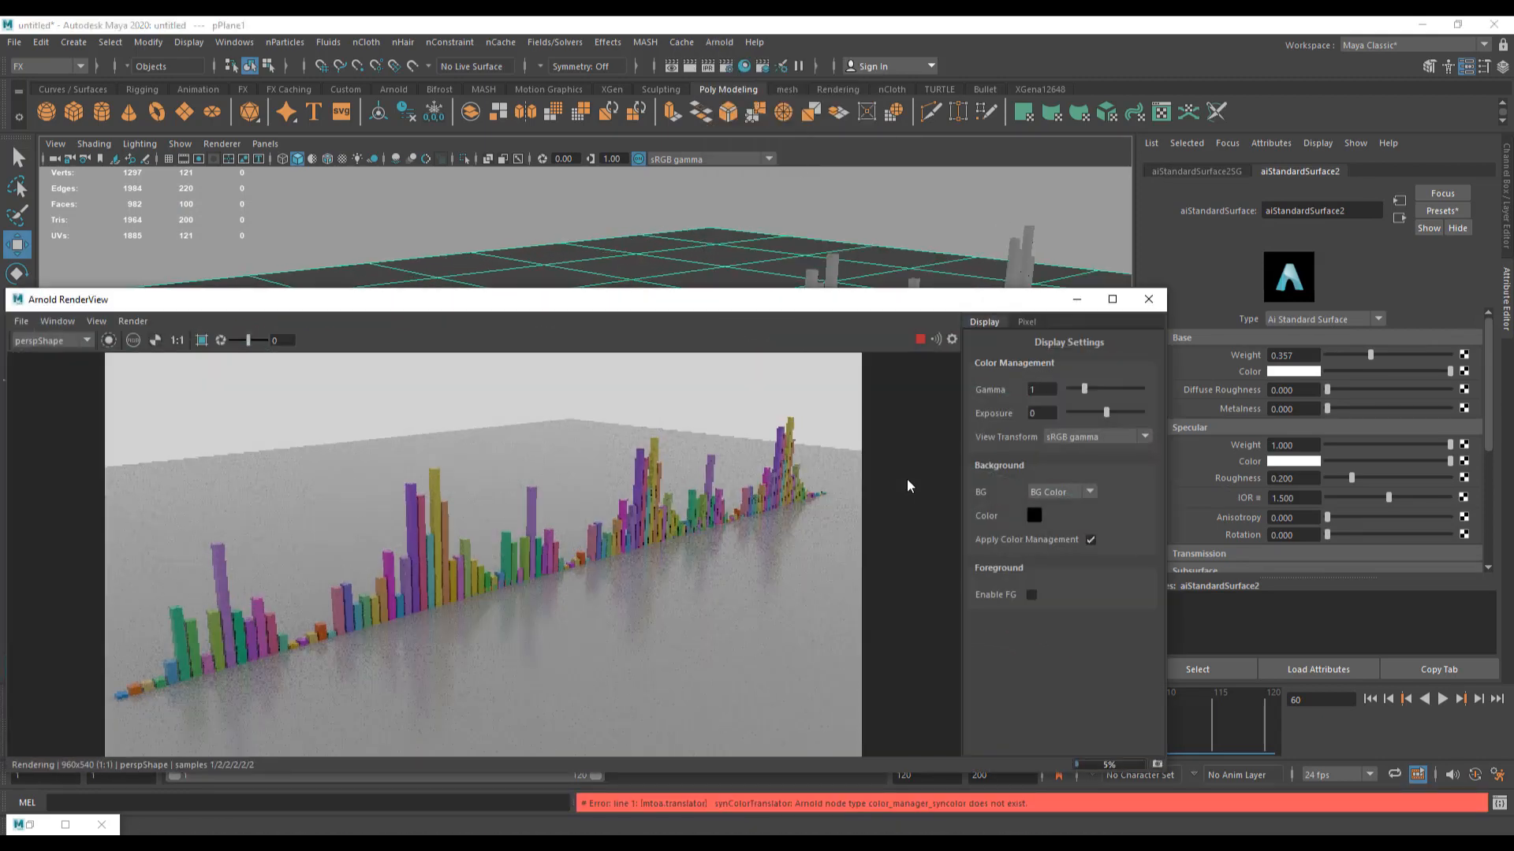
{"action": "left_click", "coordinate": [1148, 299]}
Step: Set the floor material's metalness to 1 and render the reflective floor in Arnold
{"action": "left_click_drag", "start_coordinate": [1328, 409], "coordinate": [1450, 409]}
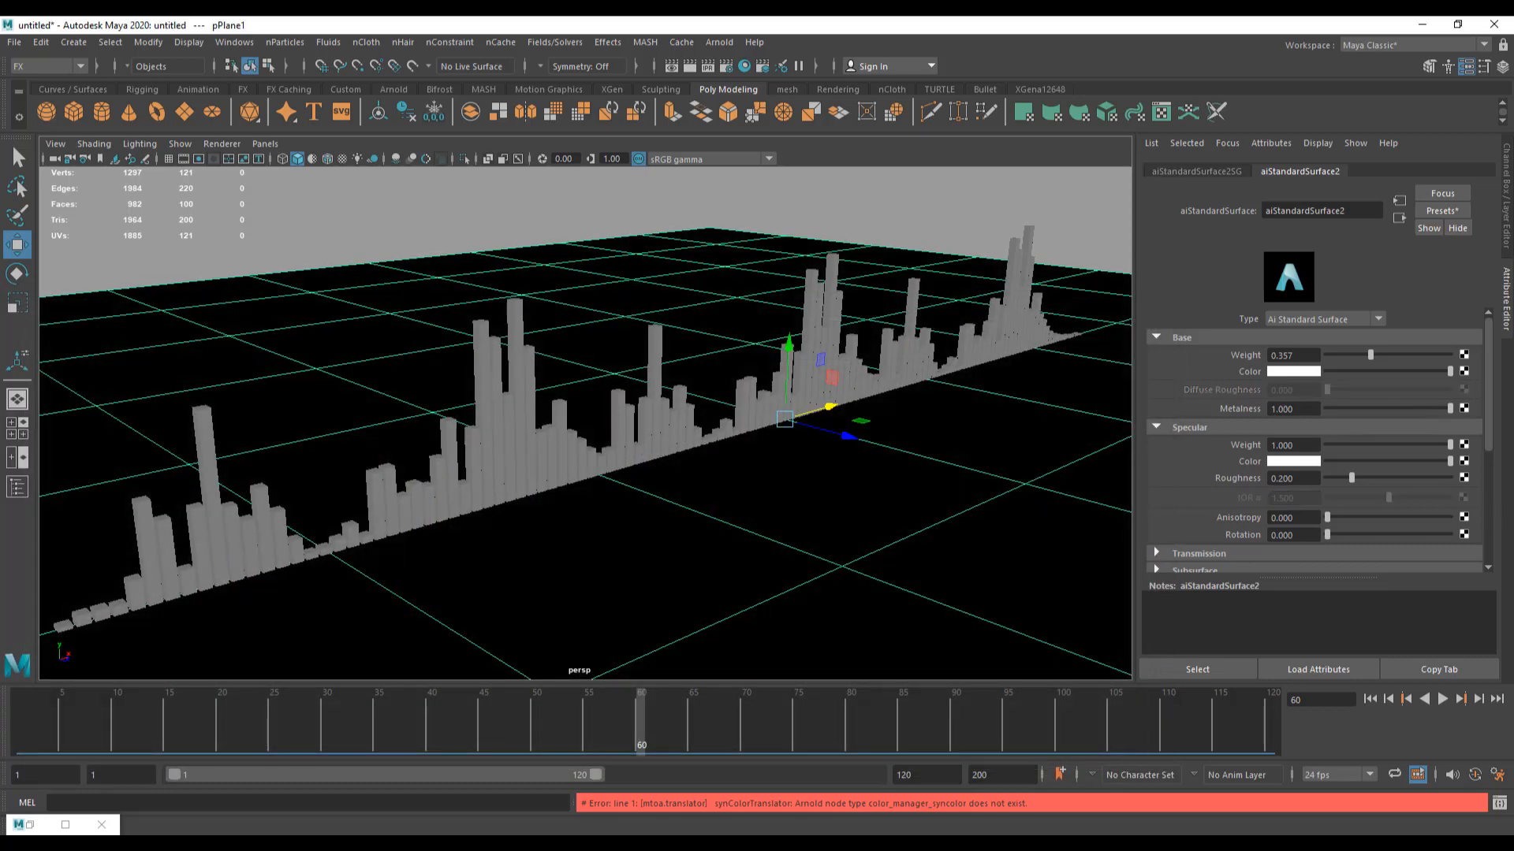
{"action": "left_click", "coordinate": [718, 42]}
{"action": "left_click", "coordinate": [729, 57]}
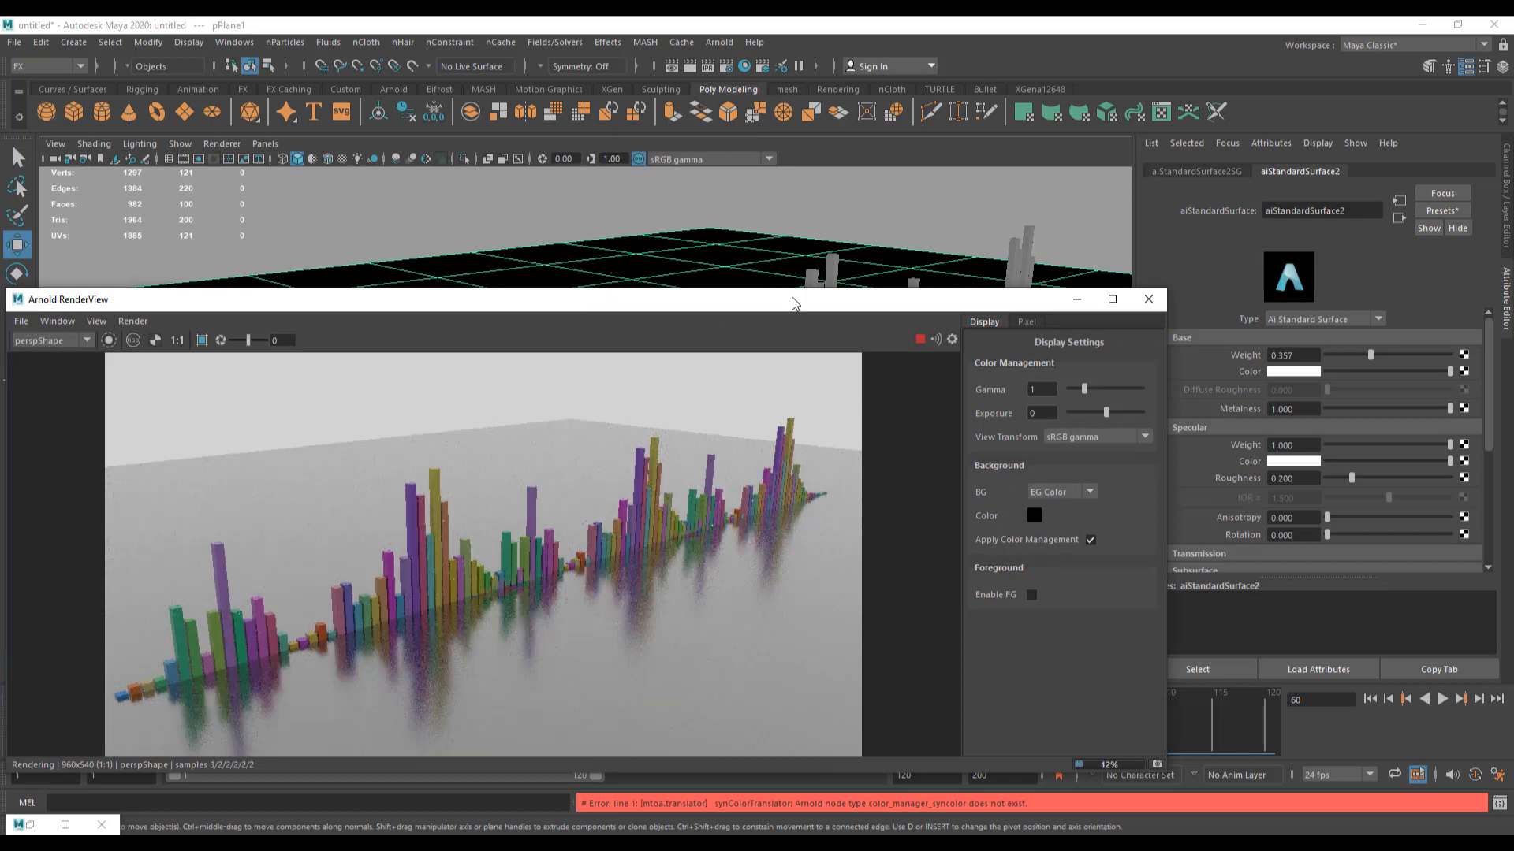
Step: Set the floor material's base weight to 1 and its specular roughness to 0.253 with the Arnold render running
{"action": "left_click_drag", "start_coordinate": [789, 300], "coordinate": [746, 237]}
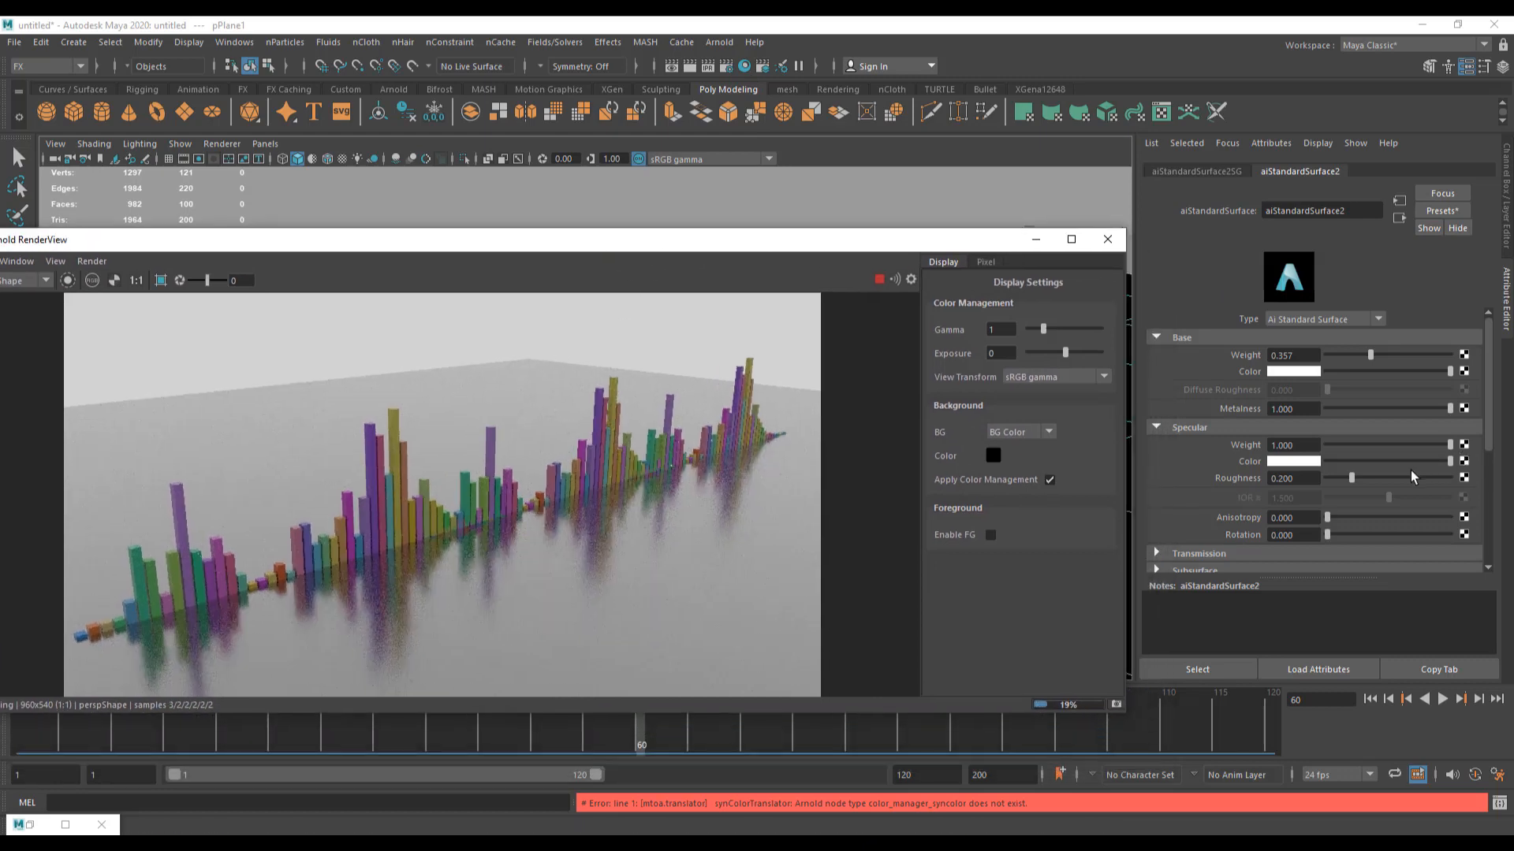
{"action": "left_click_drag", "start_coordinate": [1370, 355], "coordinate": [1381, 356]}
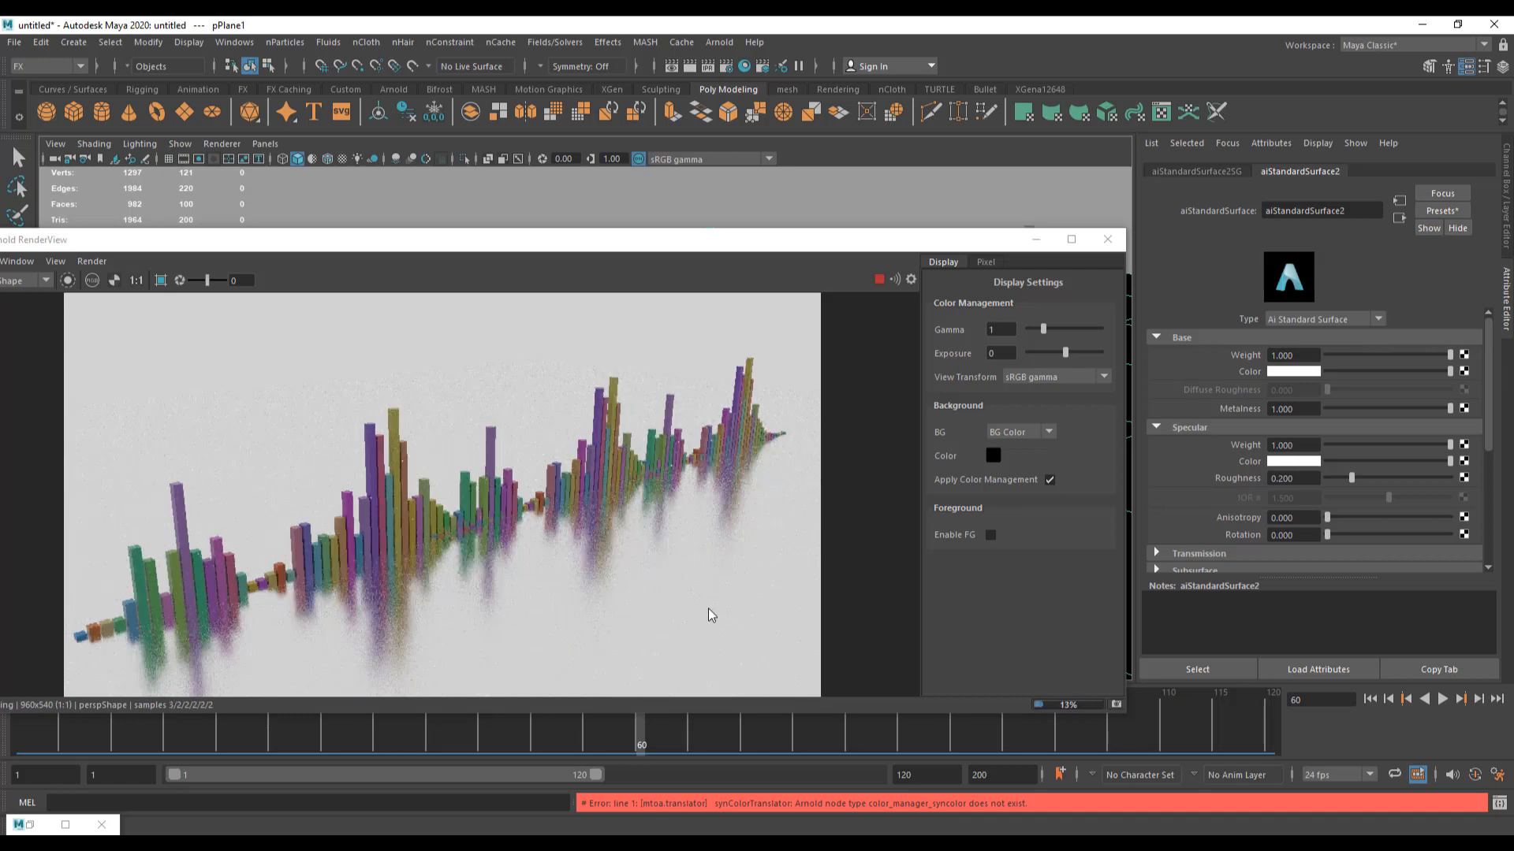
{"action": "mouse_move", "coordinate": [1353, 479]}
{"action": "left_mouse_down"}
{"action": "mouse_move", "coordinate": [1324, 479]}
{"action": "mouse_move", "coordinate": [1358, 483]}
{"action": "left_mouse_up"}
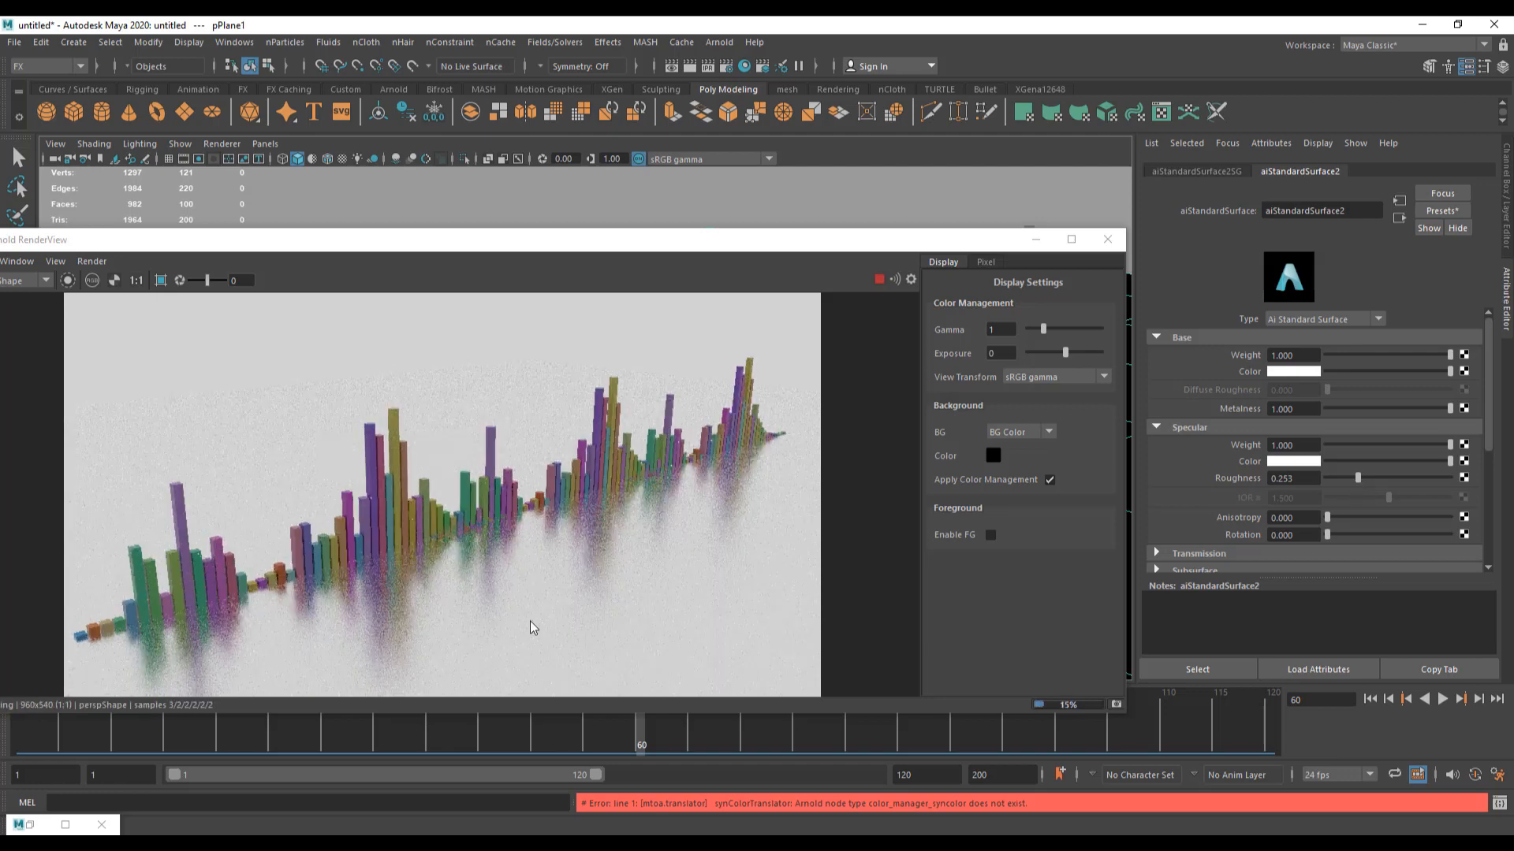
Step: Select the bar mesh and set Saturation Random to 0 on its MASH1_Color node
{"action": "left_click", "coordinate": [739, 418]}
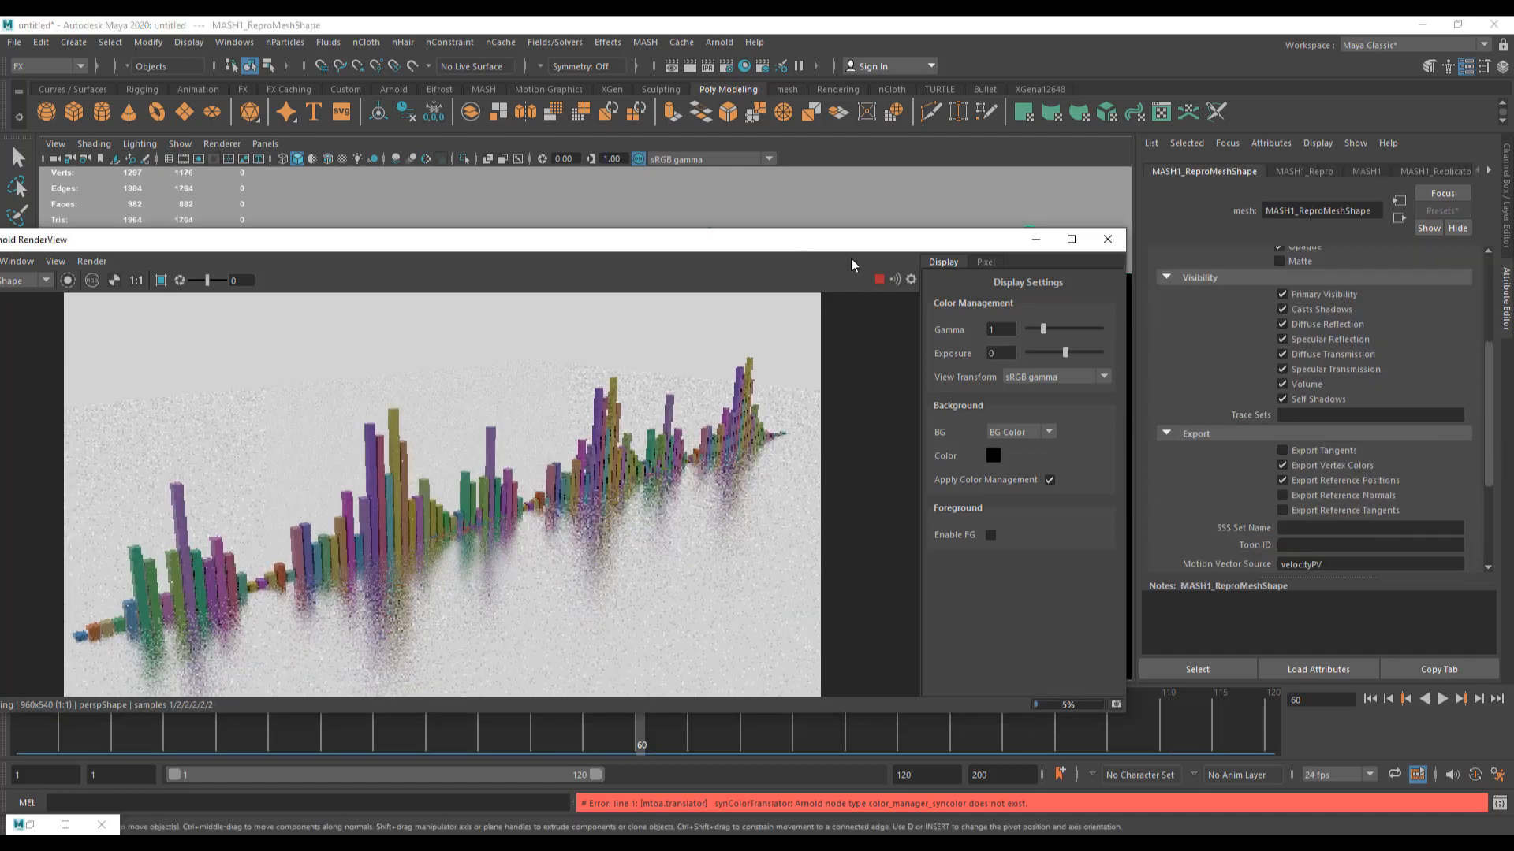
{"action": "left_click_drag", "start_coordinate": [859, 240], "coordinate": [832, 296]}
{"action": "left_click", "coordinate": [1423, 171]}
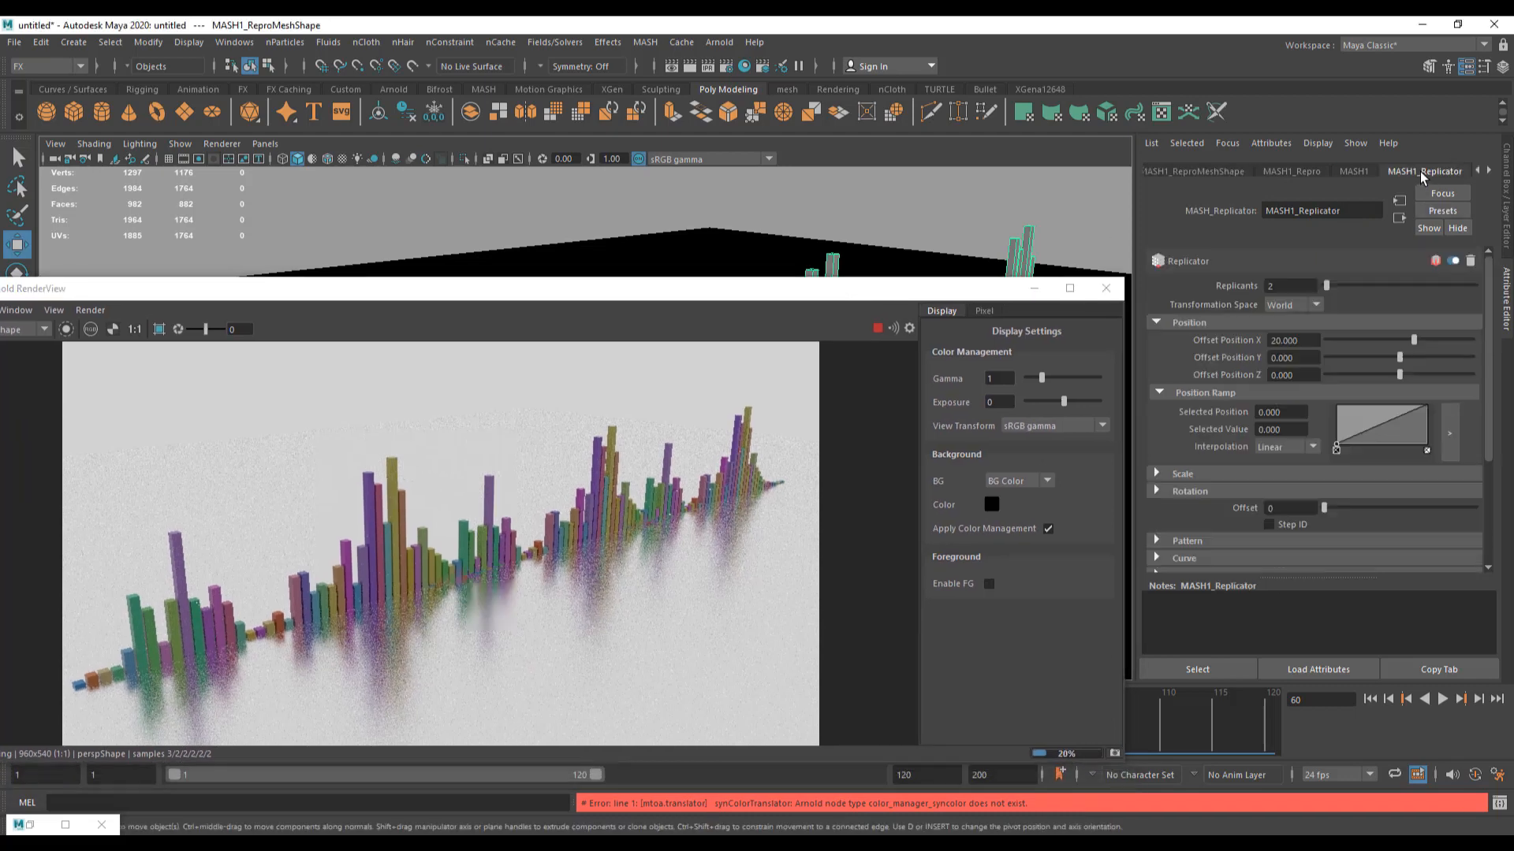
{"action": "left_click", "coordinate": [1490, 171]}
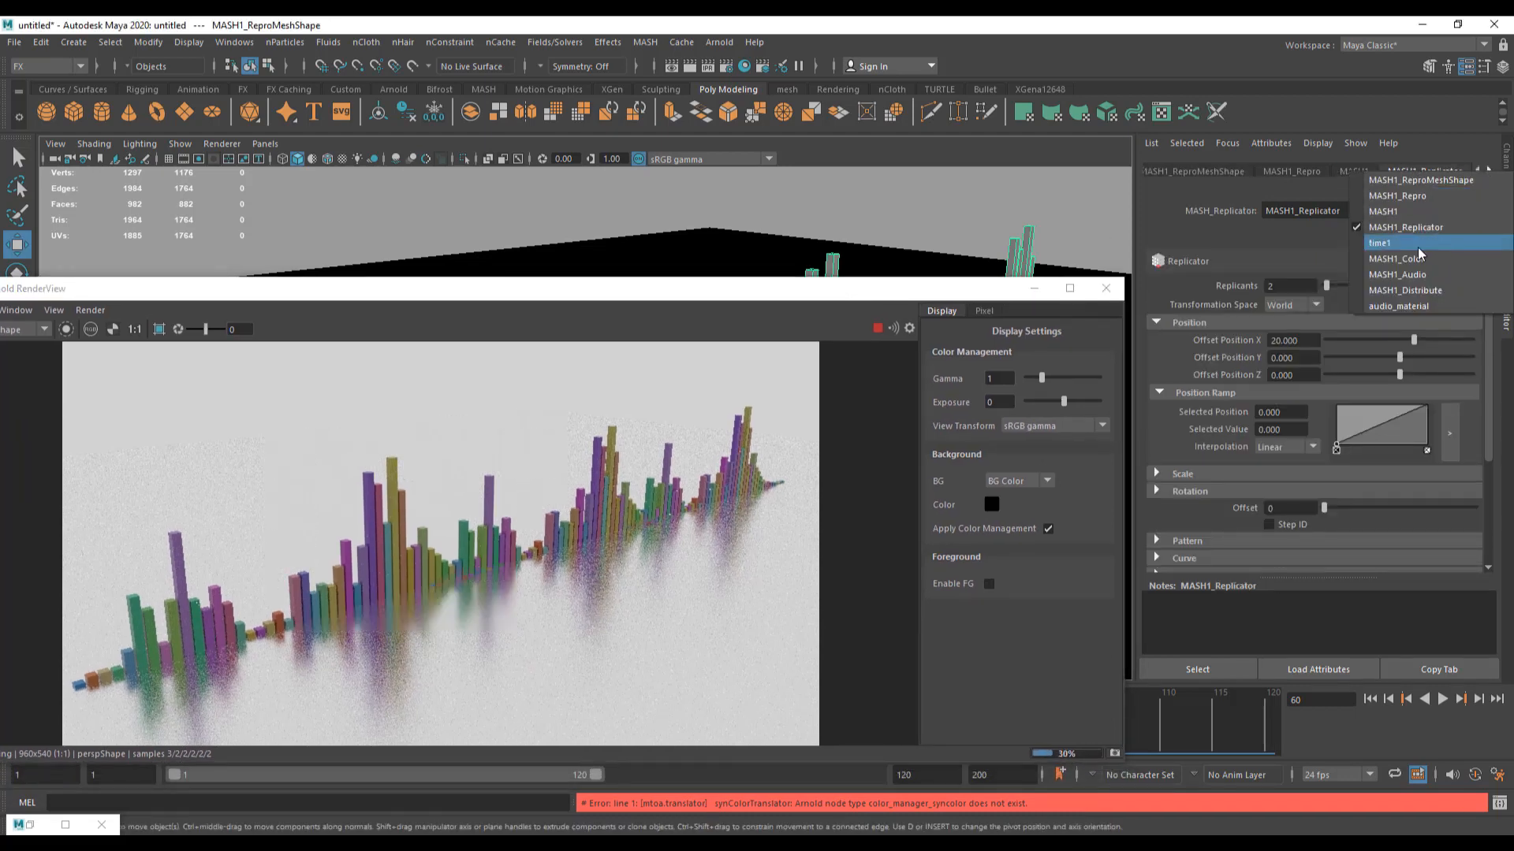
{"action": "left_click", "coordinate": [1395, 251]}
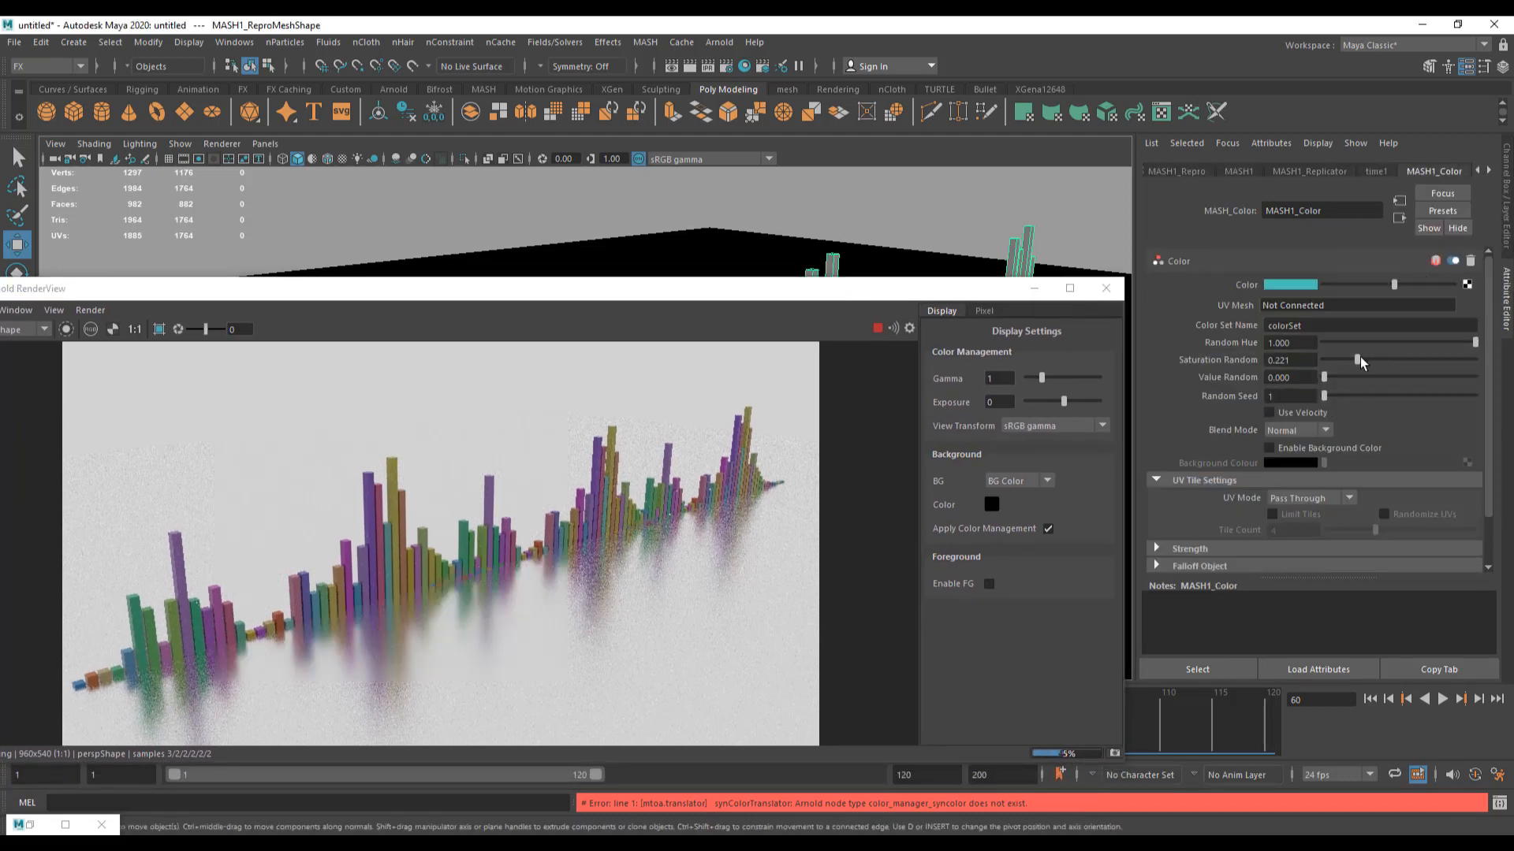
{"action": "left_click_drag", "start_coordinate": [1357, 359], "coordinate": [1318, 369]}
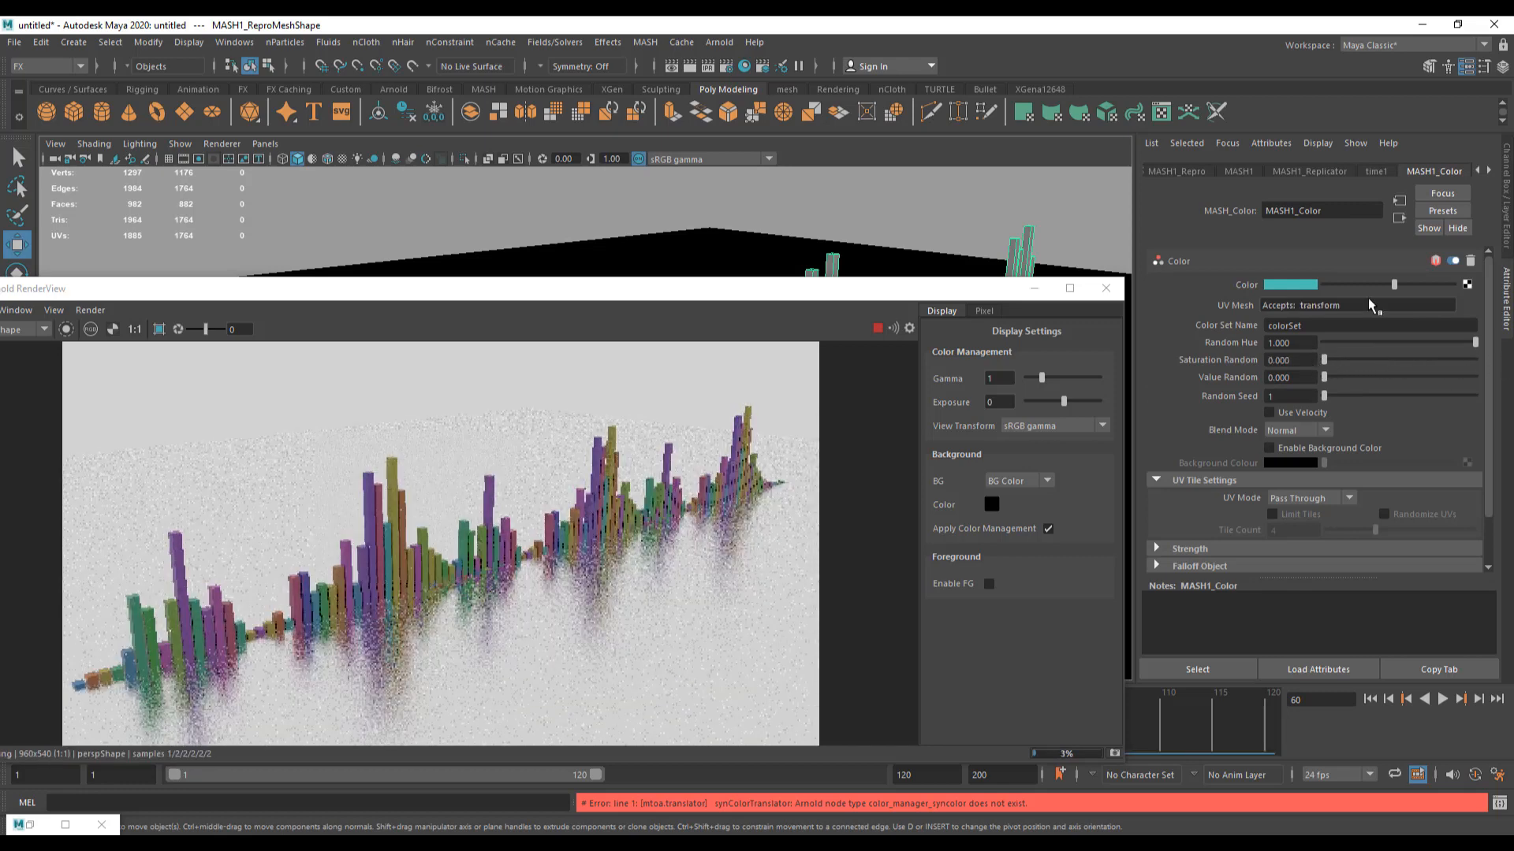
Step: Raise the MASH1_Color node's cyan colour to full brightness and set Value Random to 0.389
{"action": "left_click_drag", "start_coordinate": [1393, 285], "coordinate": [1452, 285]}
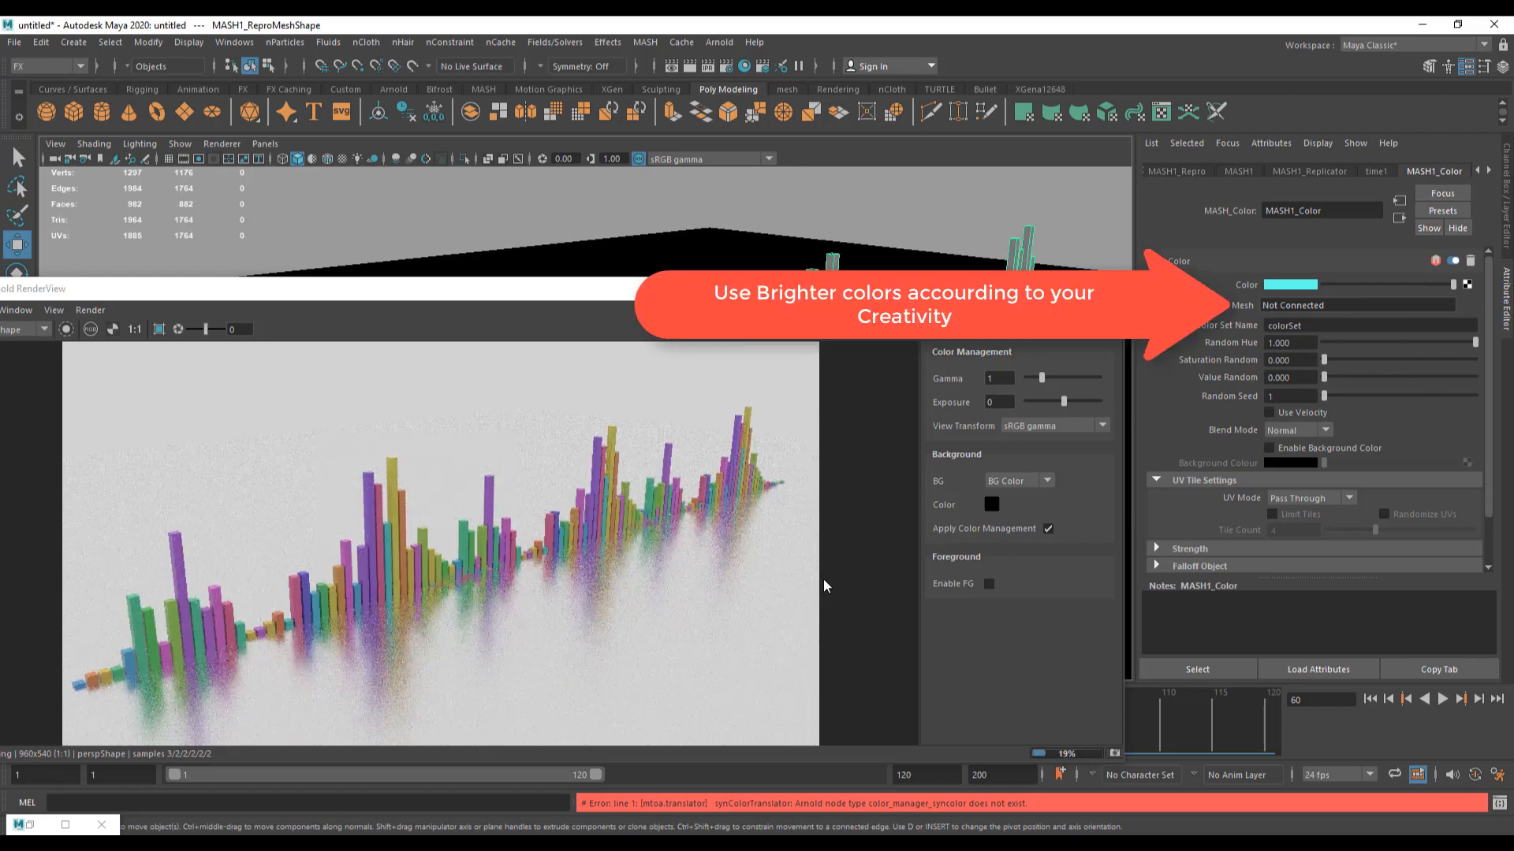
{"action": "left_click_drag", "start_coordinate": [1324, 382], "coordinate": [1477, 379]}
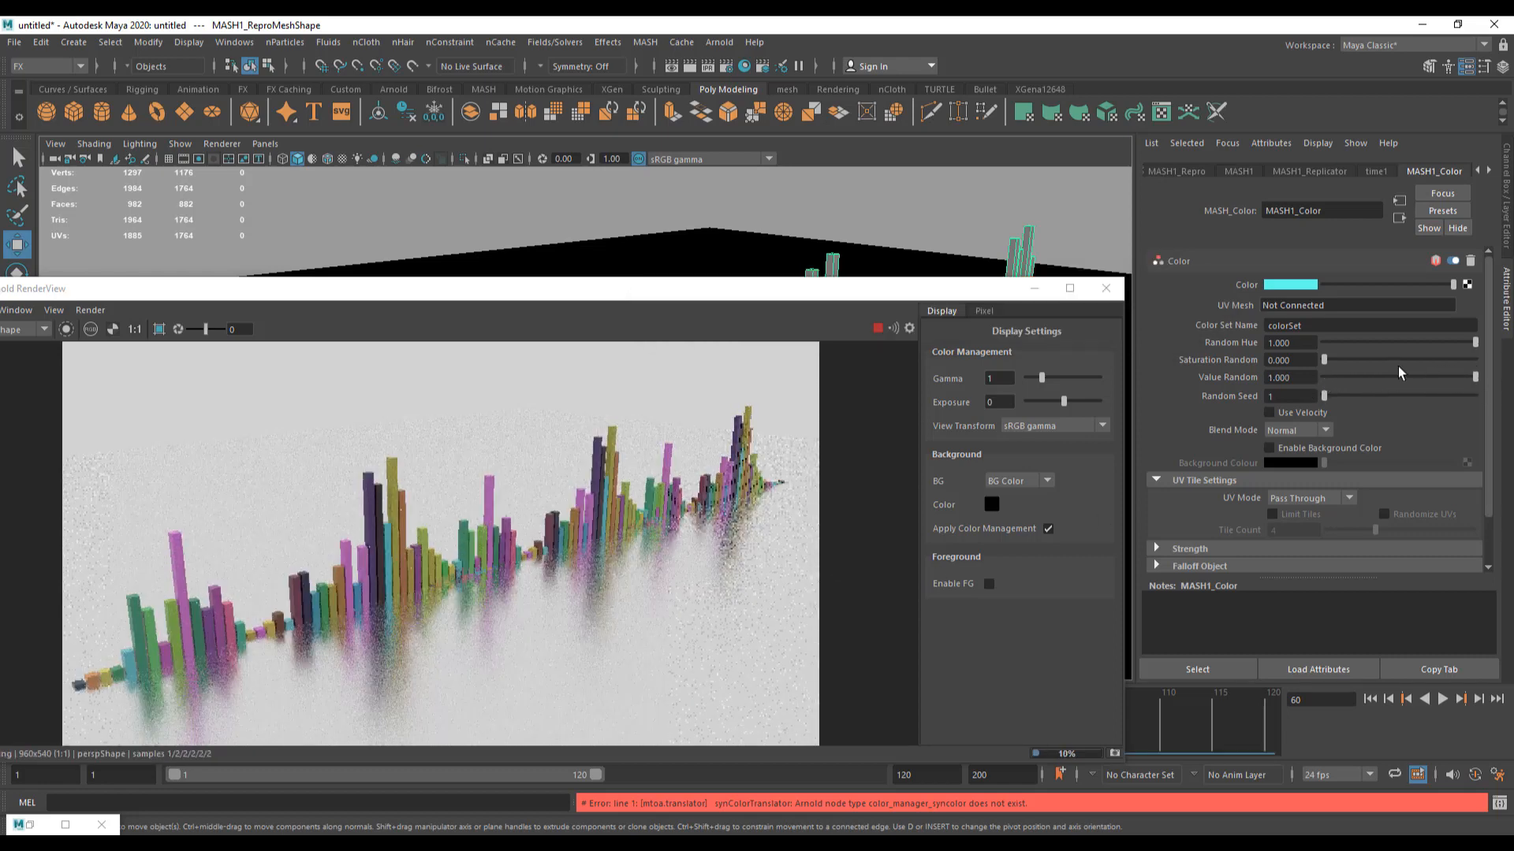
{"action": "left_click_drag", "start_coordinate": [1426, 375], "coordinate": [1389, 375]}
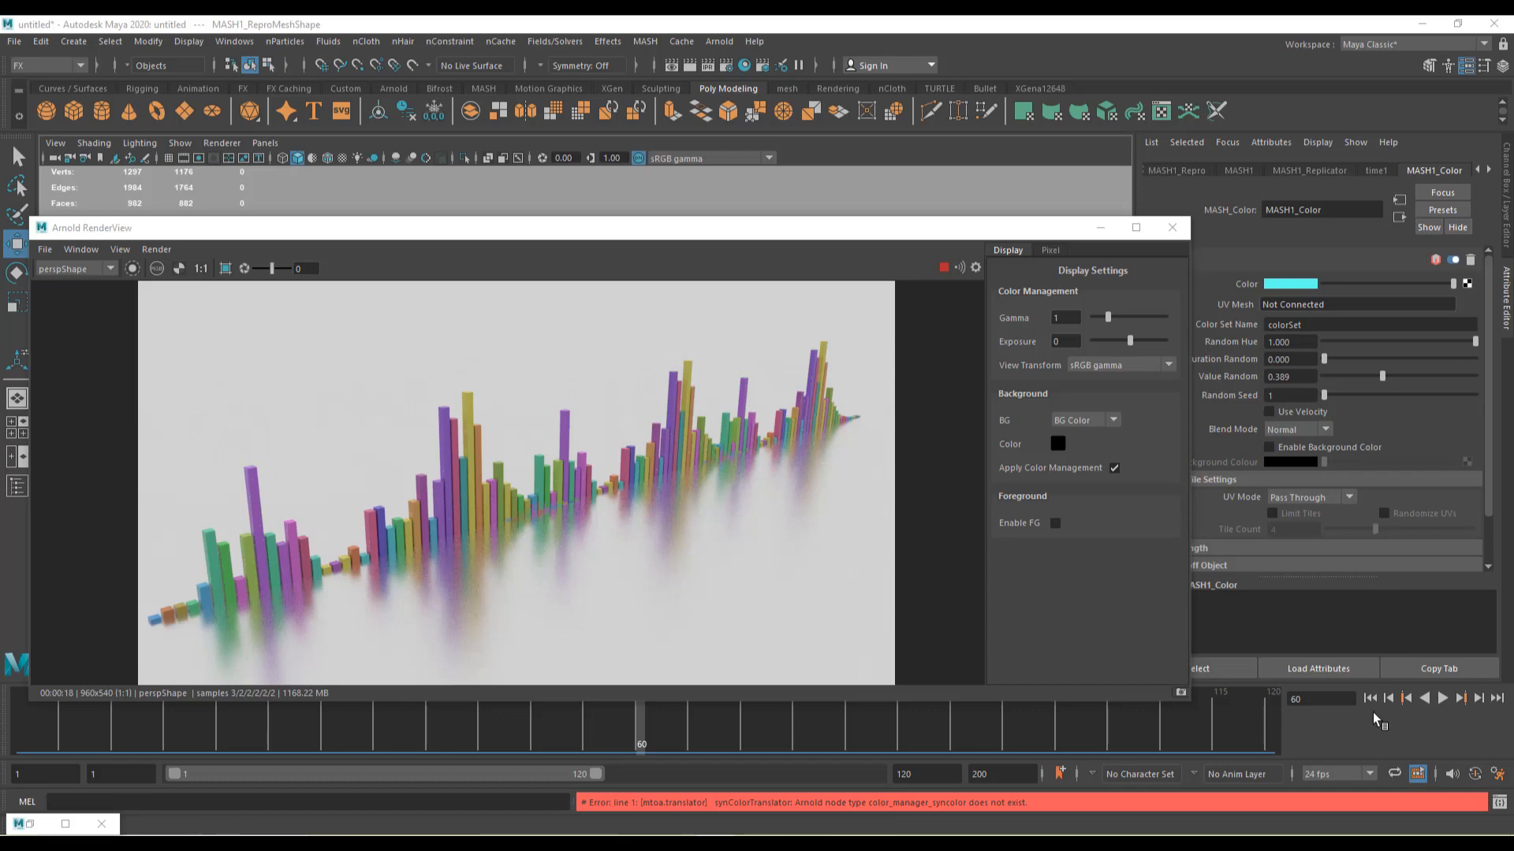
Step: Play the bar animation briefly with the Arnold render running and stop it at frame 30
{"action": "left_click", "coordinate": [1442, 699]}
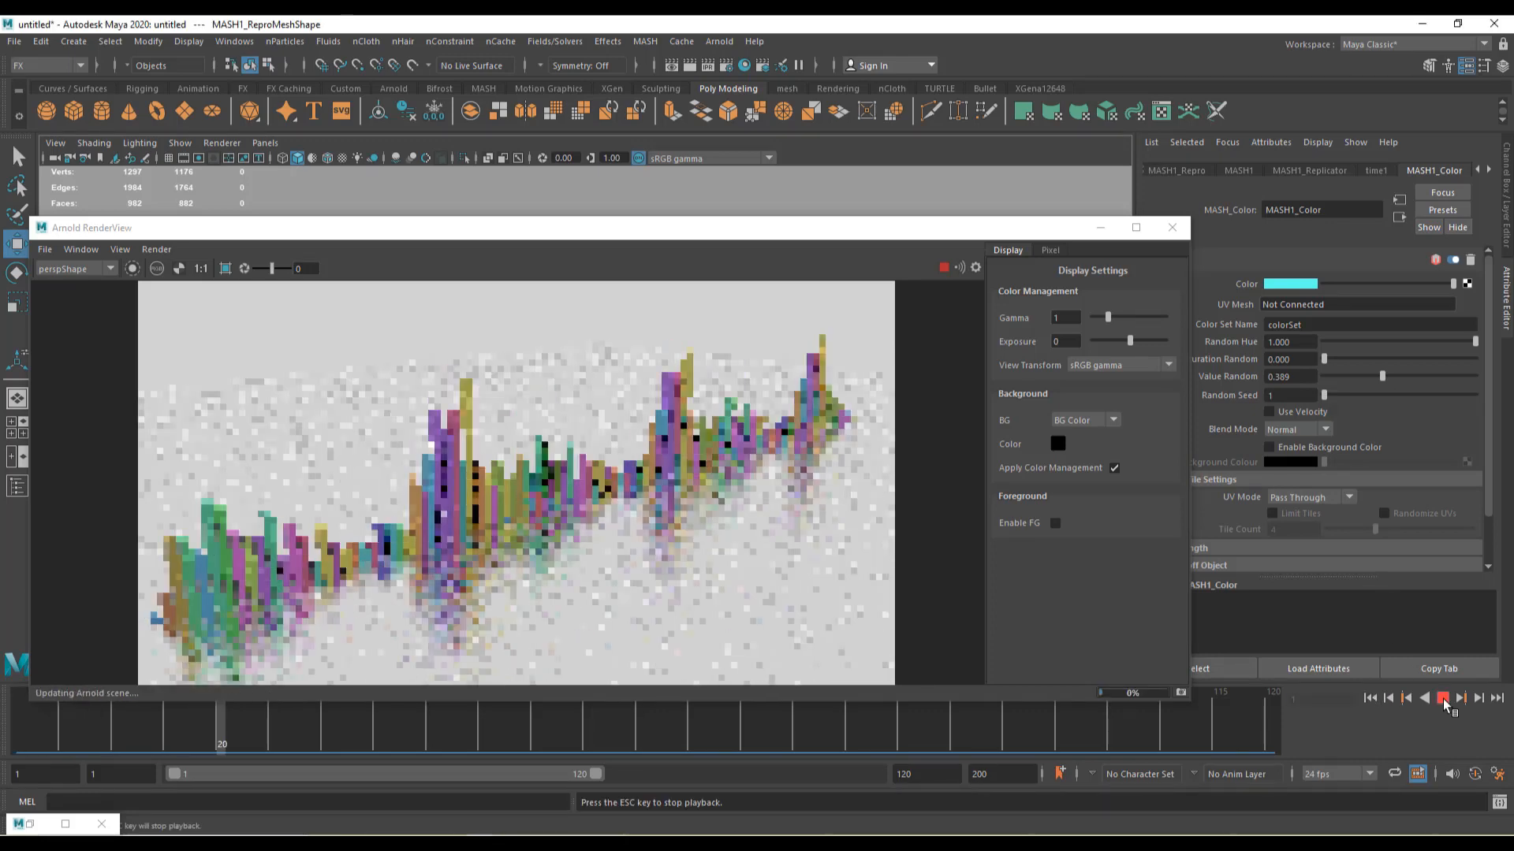
{"action": "left_click", "coordinate": [1442, 698]}
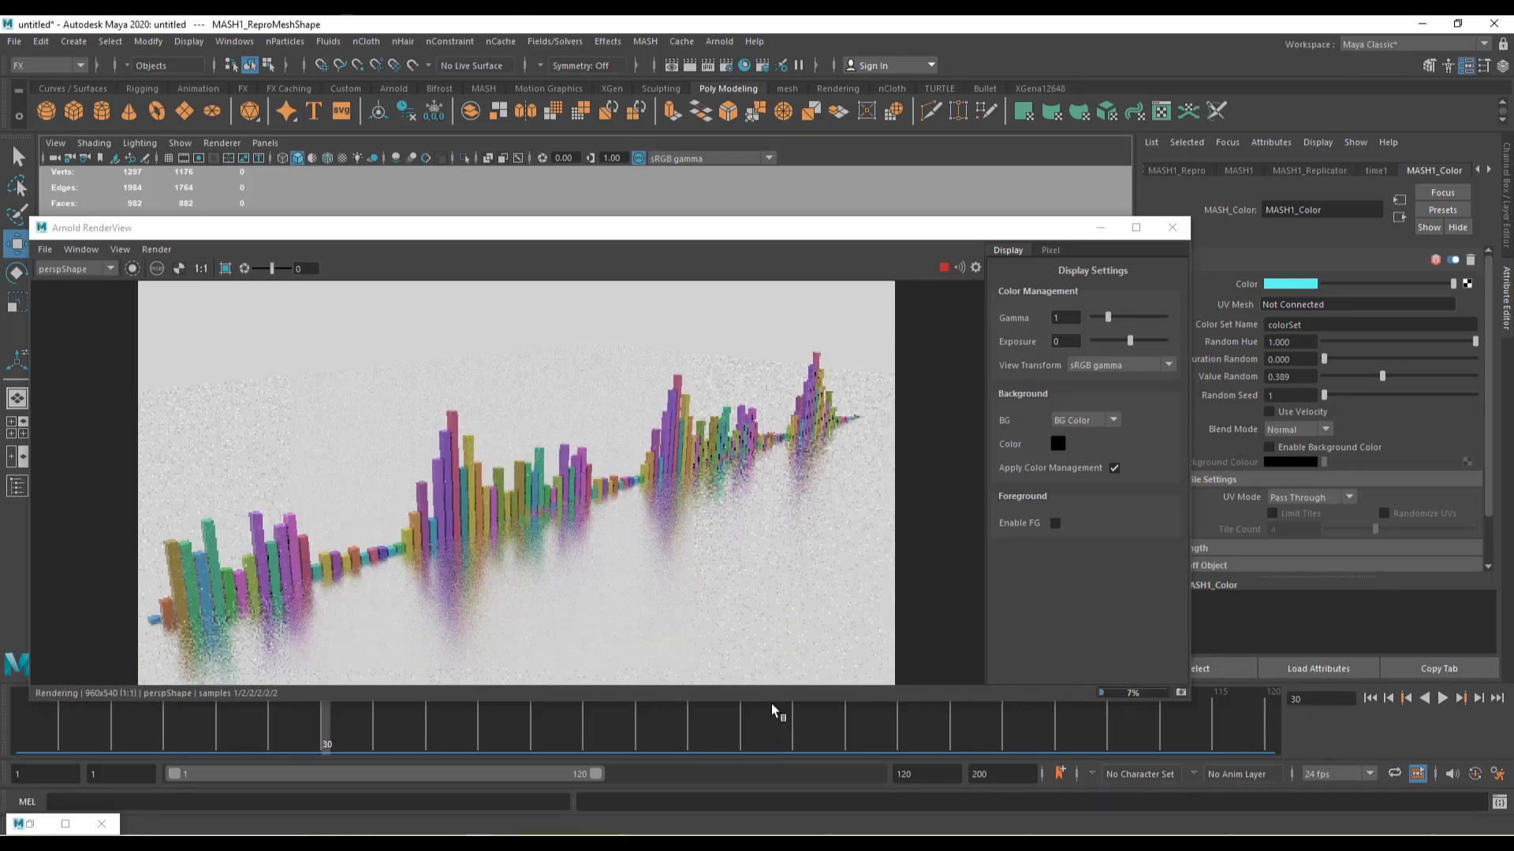
Step: Uncover the timeline and import the sound file Youtube Audio.wav into it
{"action": "left_click_drag", "start_coordinate": [807, 237], "coordinate": [814, 191]}
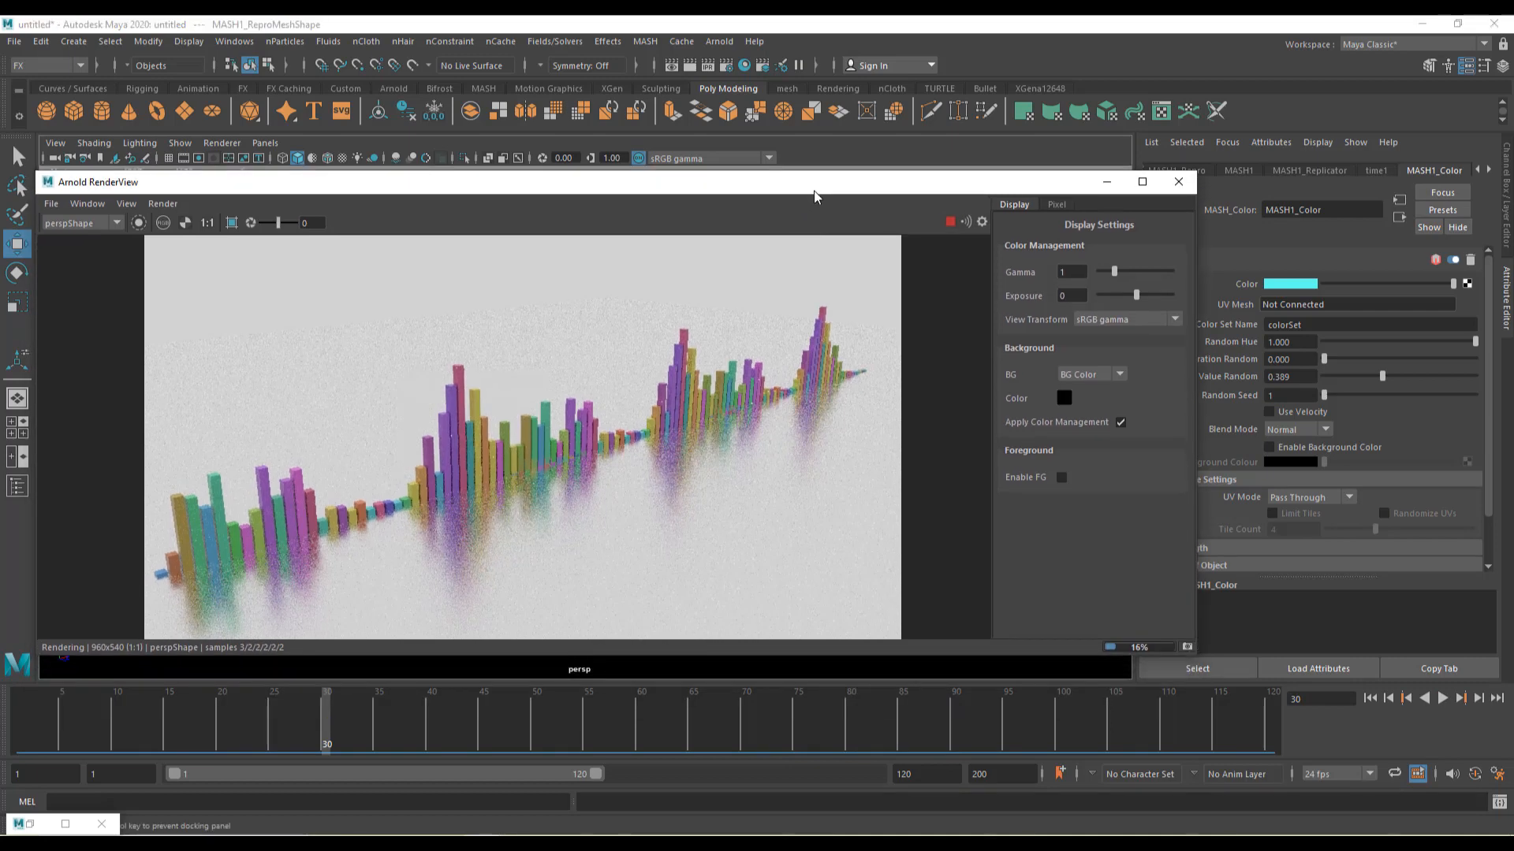
{"action": "right_click", "coordinate": [796, 721]}
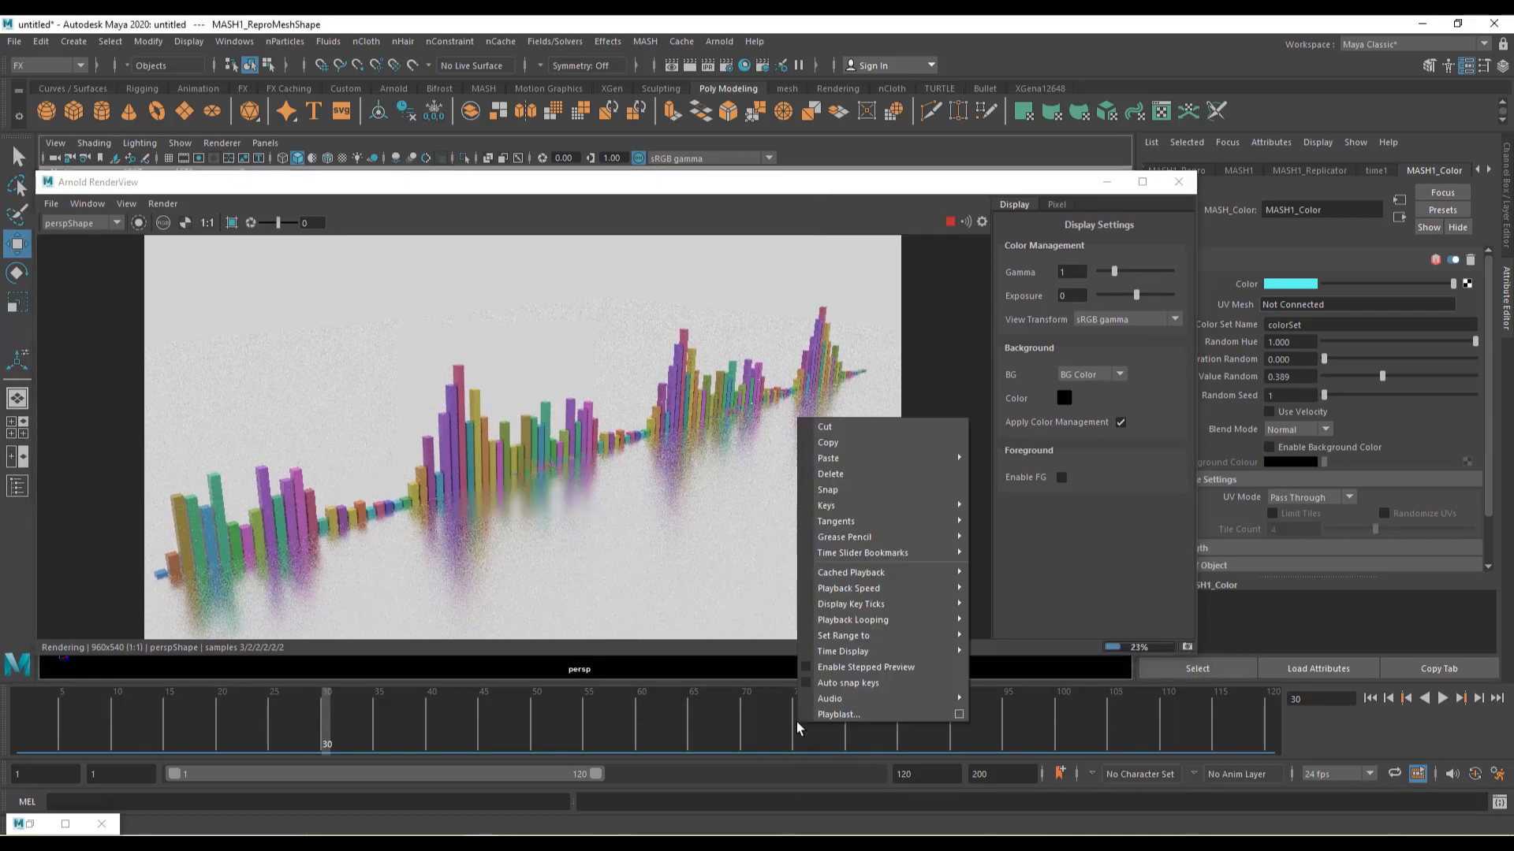
{"action": "mouse_move", "coordinate": [844, 704]}
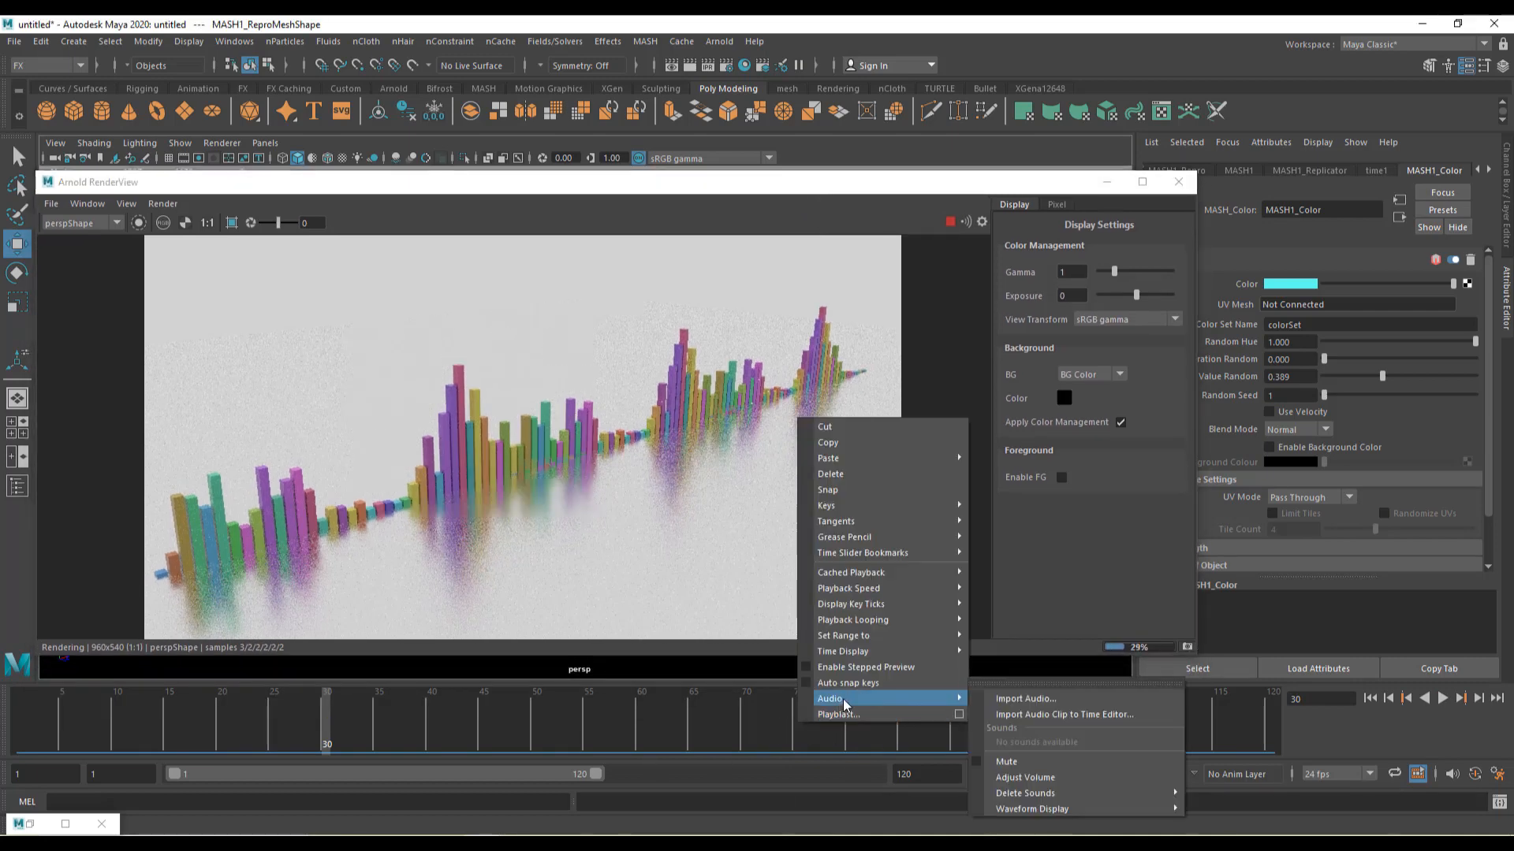
{"action": "left_click", "coordinate": [1065, 697]}
{"action": "left_click", "coordinate": [276, 313]}
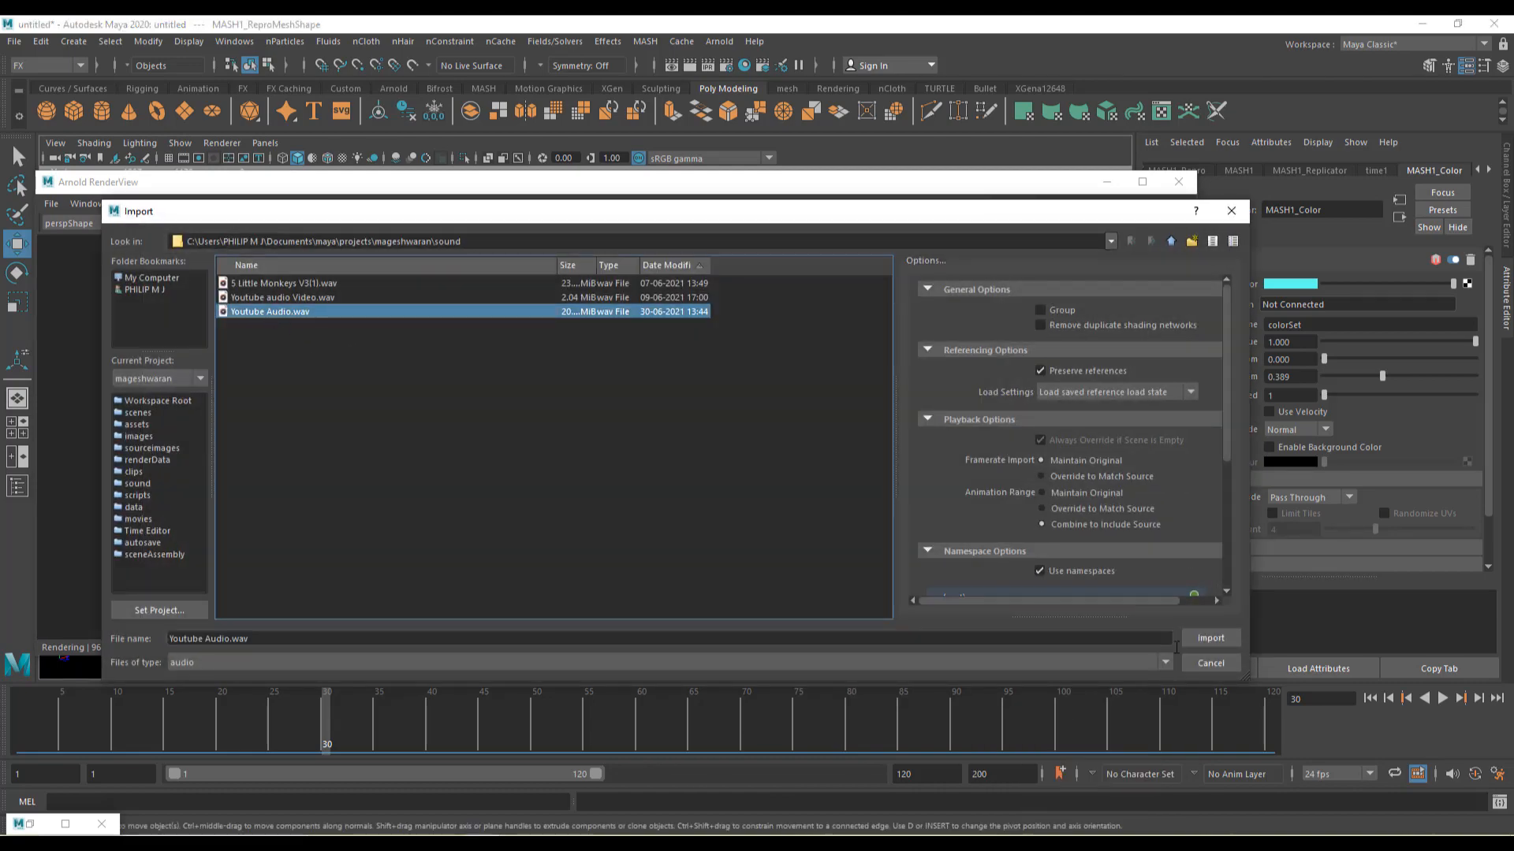
{"action": "left_click", "coordinate": [1223, 637]}
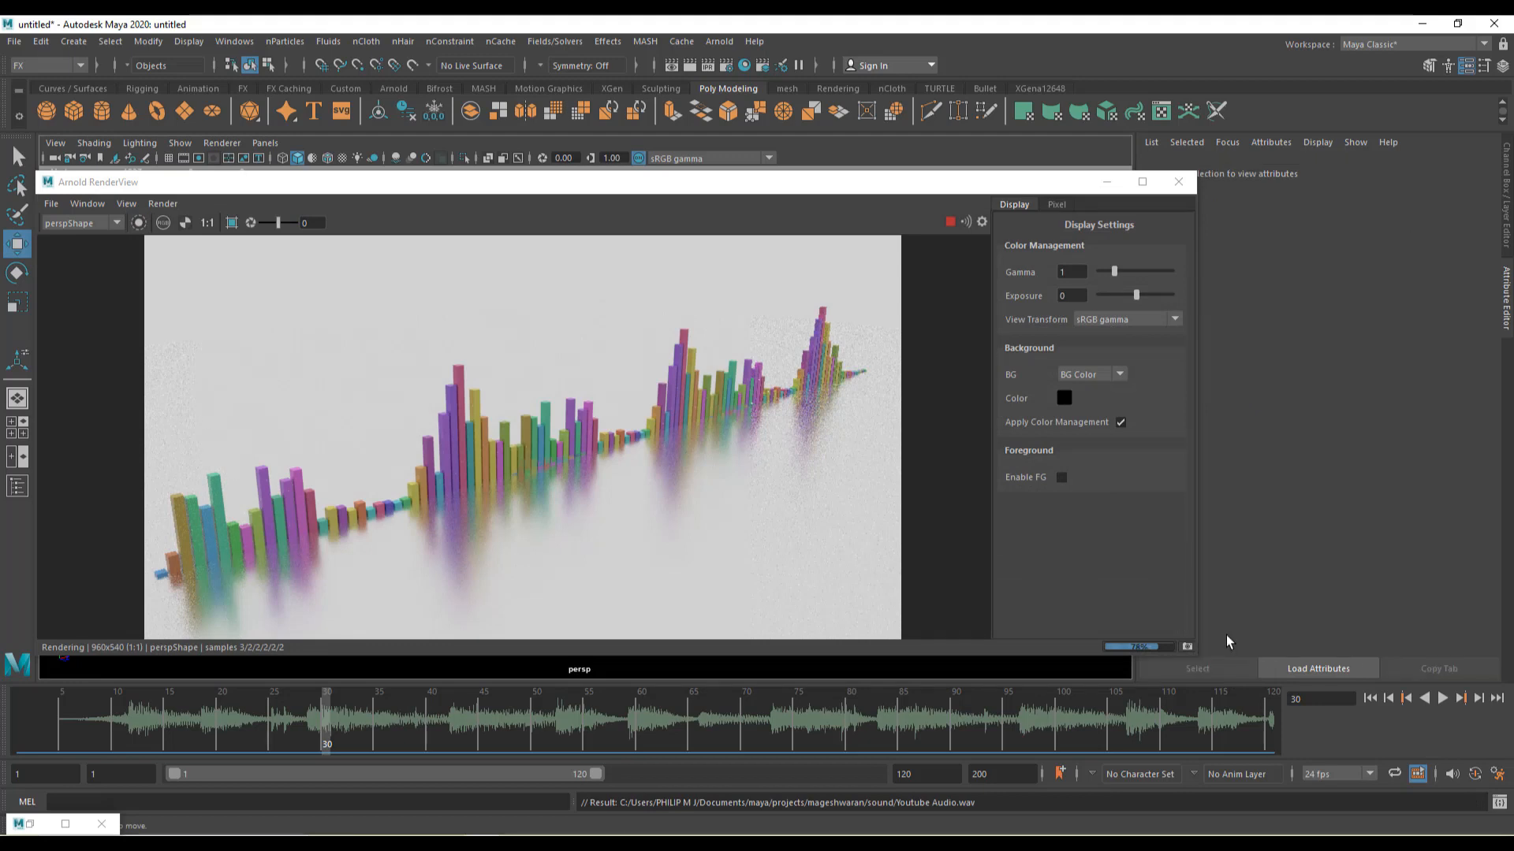
Step: Play the animation from frame 1 in the live Arnold render, stop it and close the render window
{"action": "left_click", "coordinate": [1370, 699]}
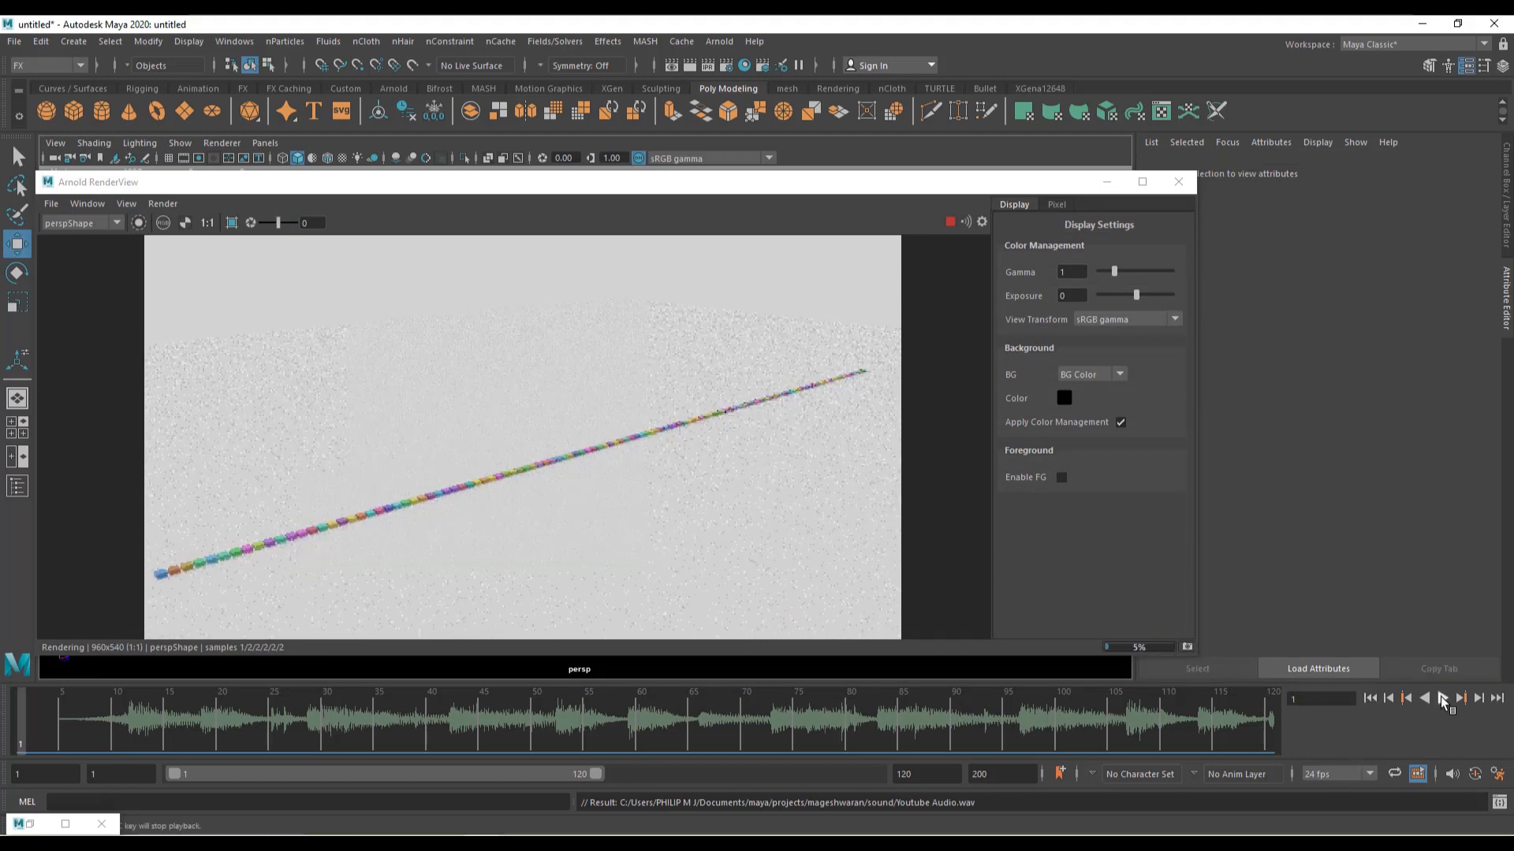
{"action": "left_click", "coordinate": [1442, 698]}
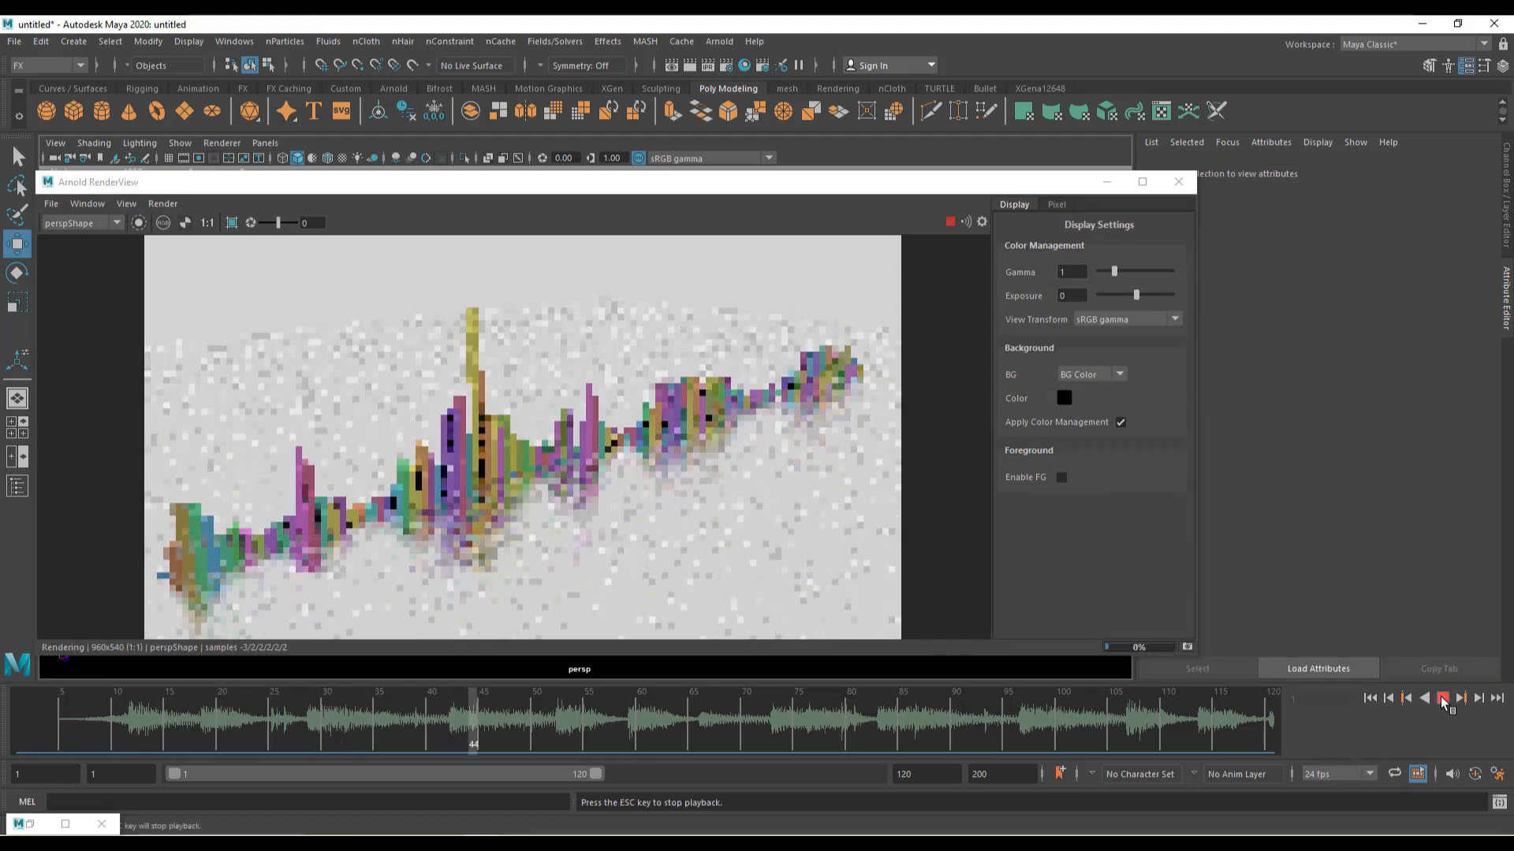
{"action": "left_click", "coordinate": [1442, 698]}
{"action": "left_click", "coordinate": [1182, 182]}
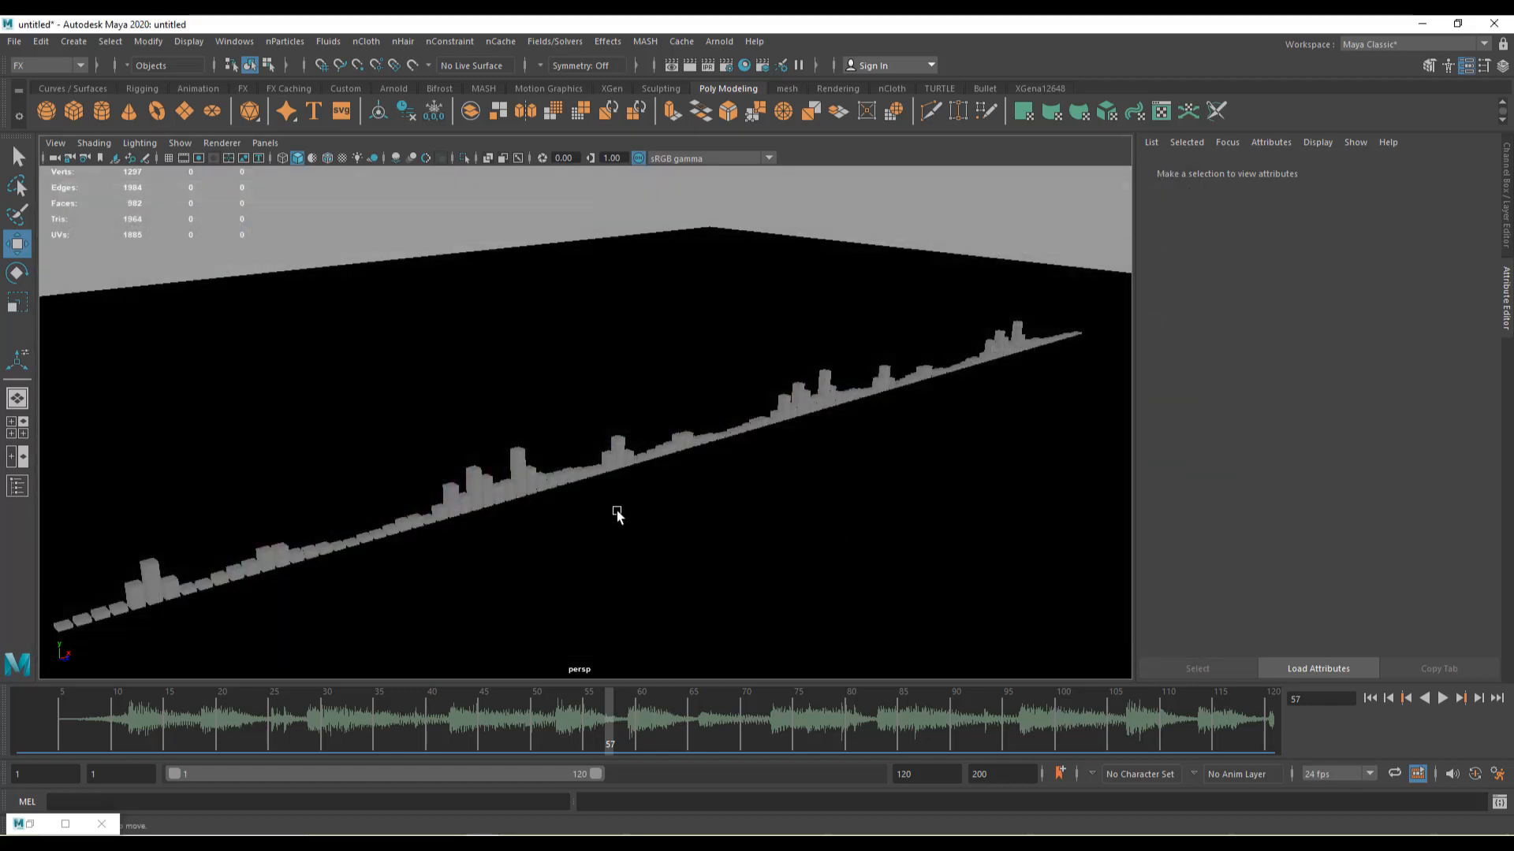
Step: Play the bar animation with its audio from the first frame in the perspective viewport and stop it
{"action": "scroll", "coordinate": [813, 534], "scroll_direction": "up", "scroll_amount": 3}
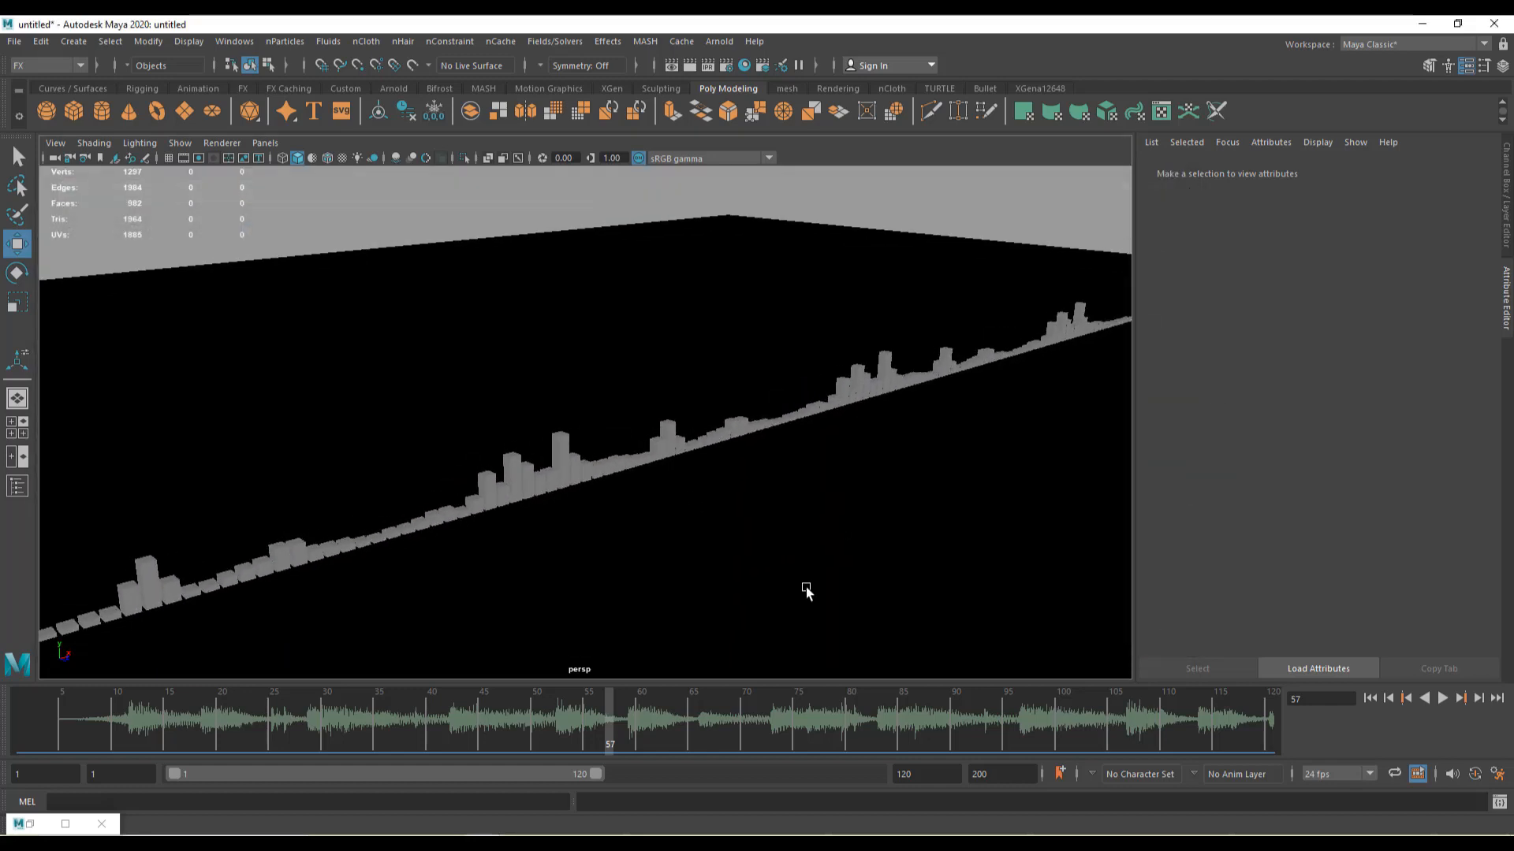
{"action": "left_click", "coordinate": [1369, 698]}
{"action": "left_click", "coordinate": [1442, 699]}
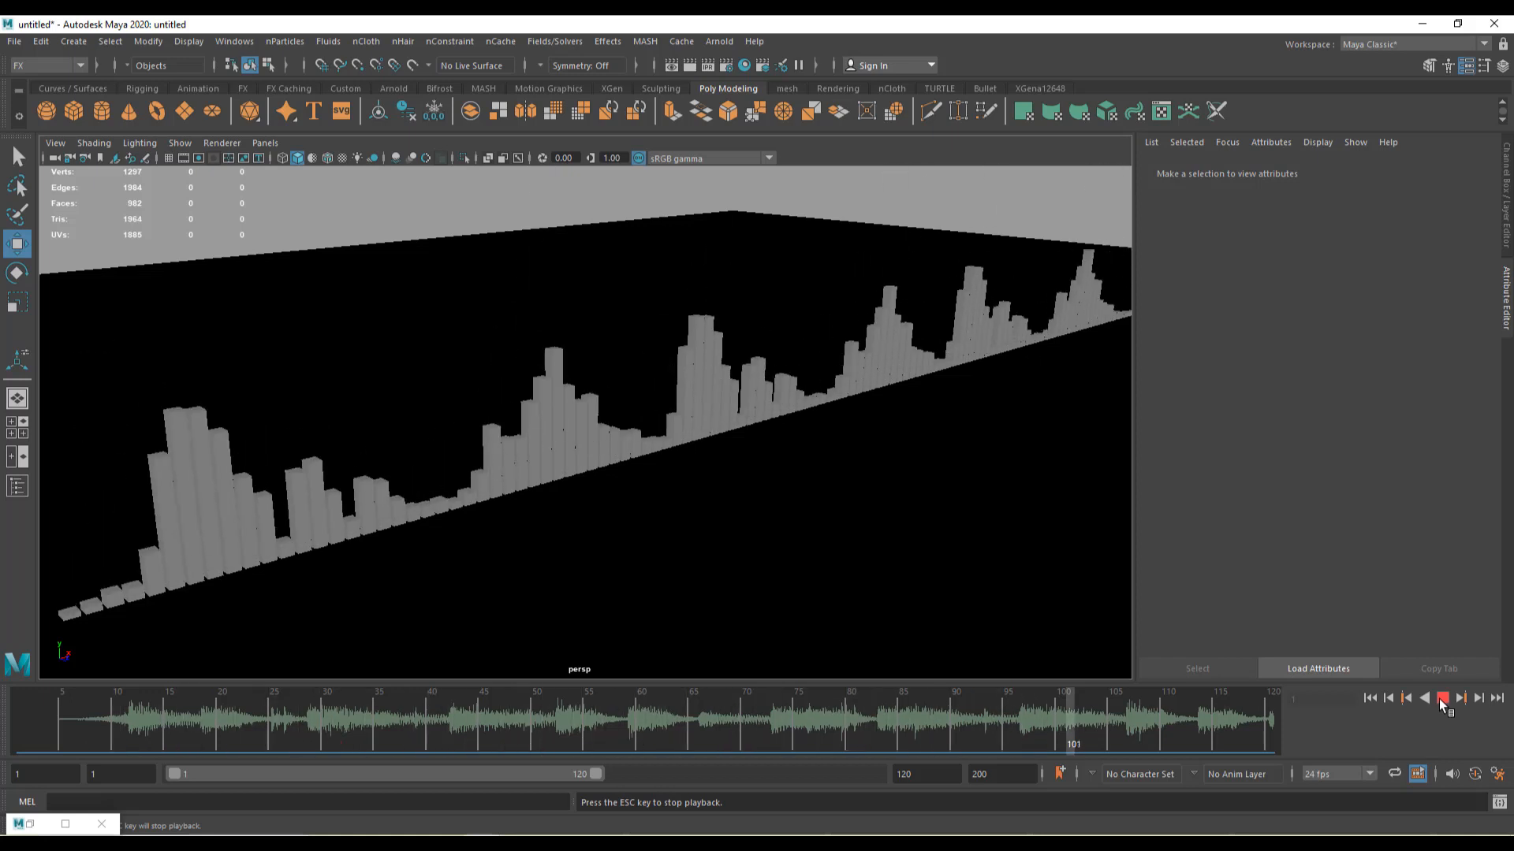
{"action": "left_click", "coordinate": [1439, 698]}
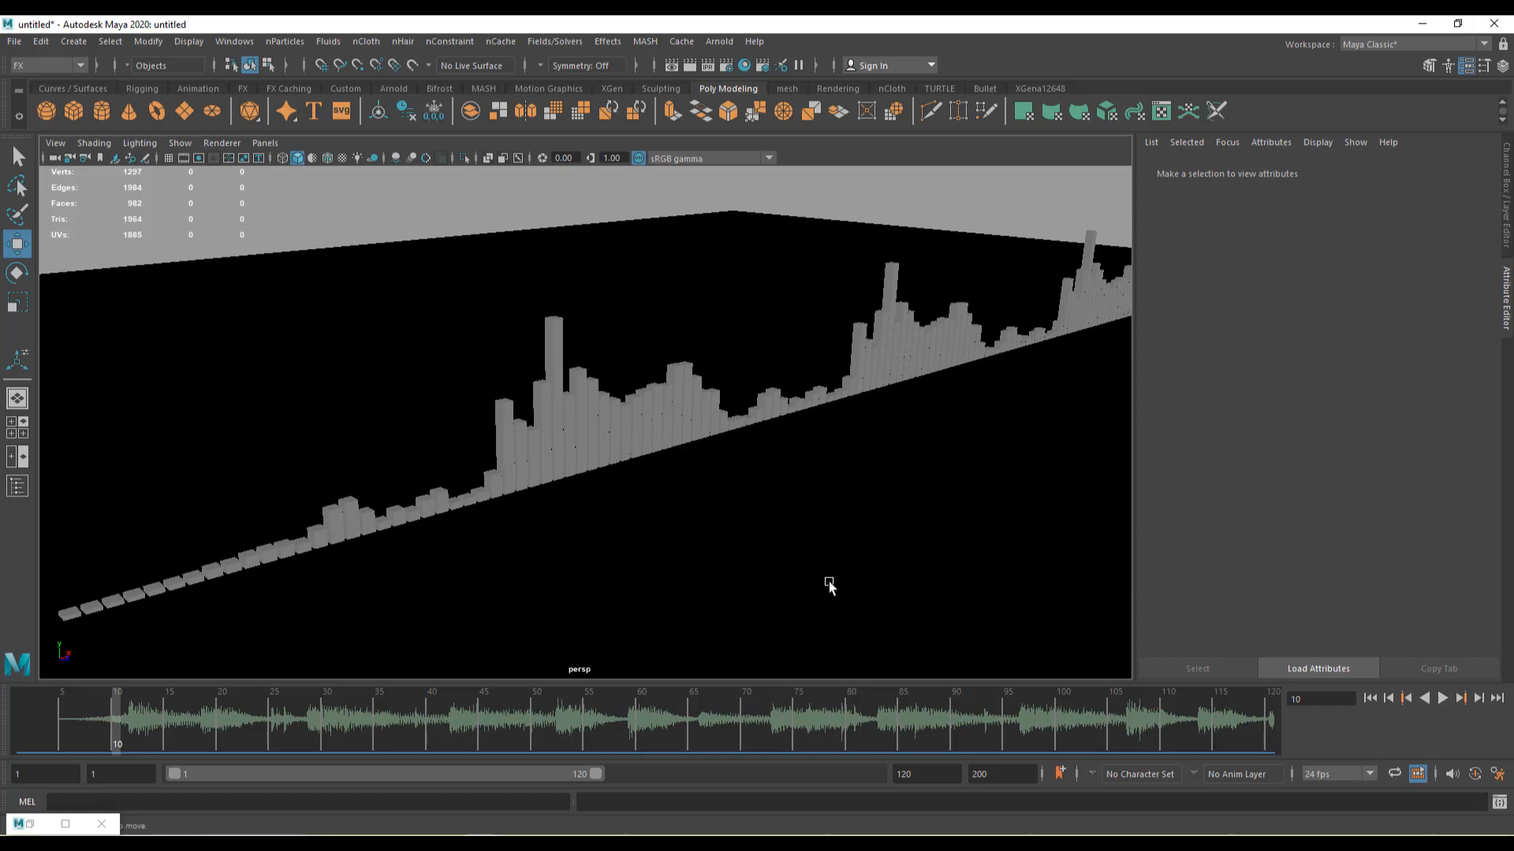